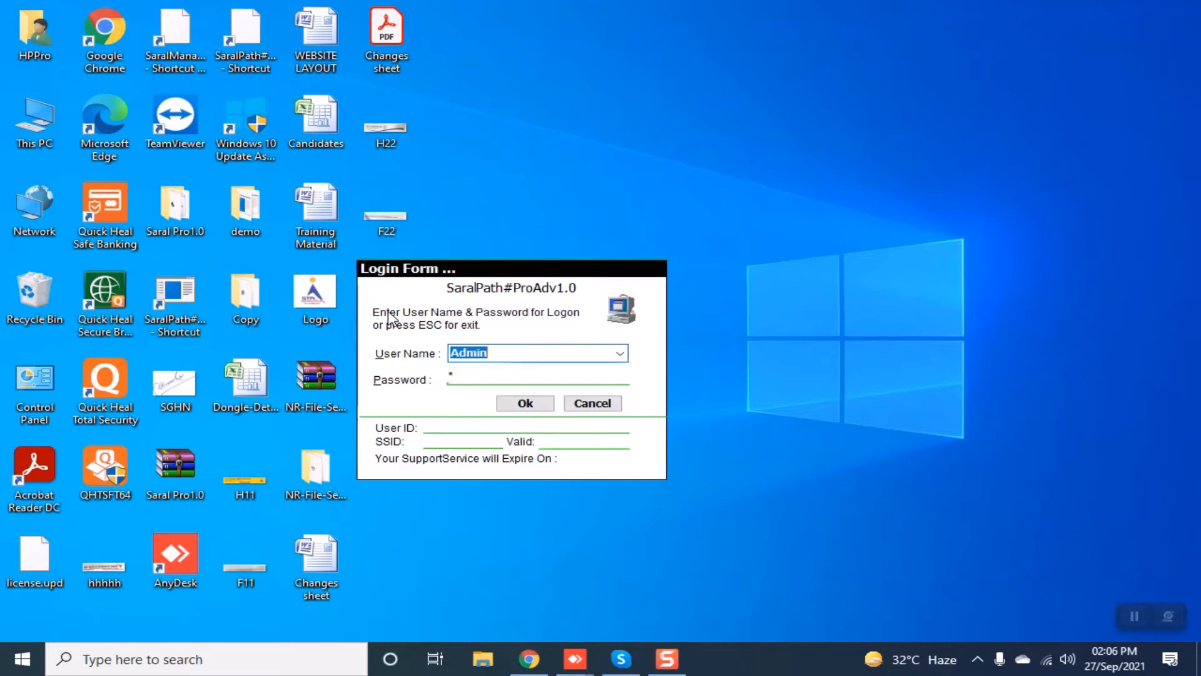
Submit the Admin login password to open SaralPath-Pro's main window.
{"action": "key", "text": "Return"}
{"action": "key", "text": "Return"}
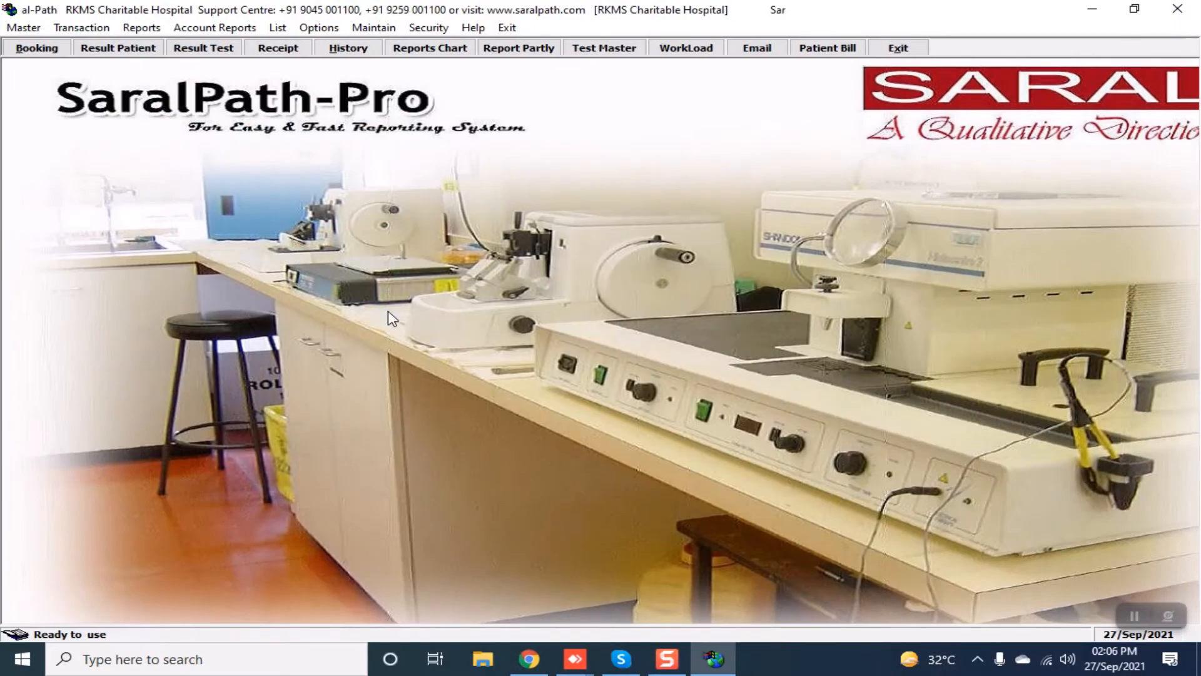
{"action": "left_click", "coordinate": [23, 28]}
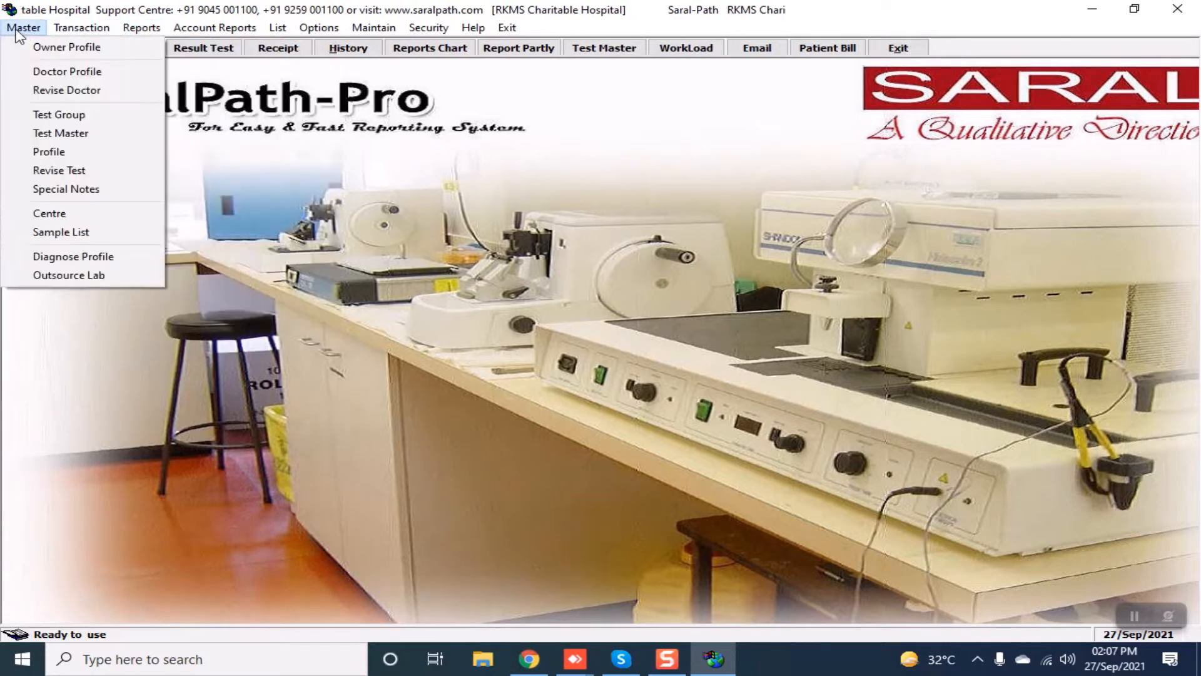
{"action": "left_click", "coordinate": [39, 48]}
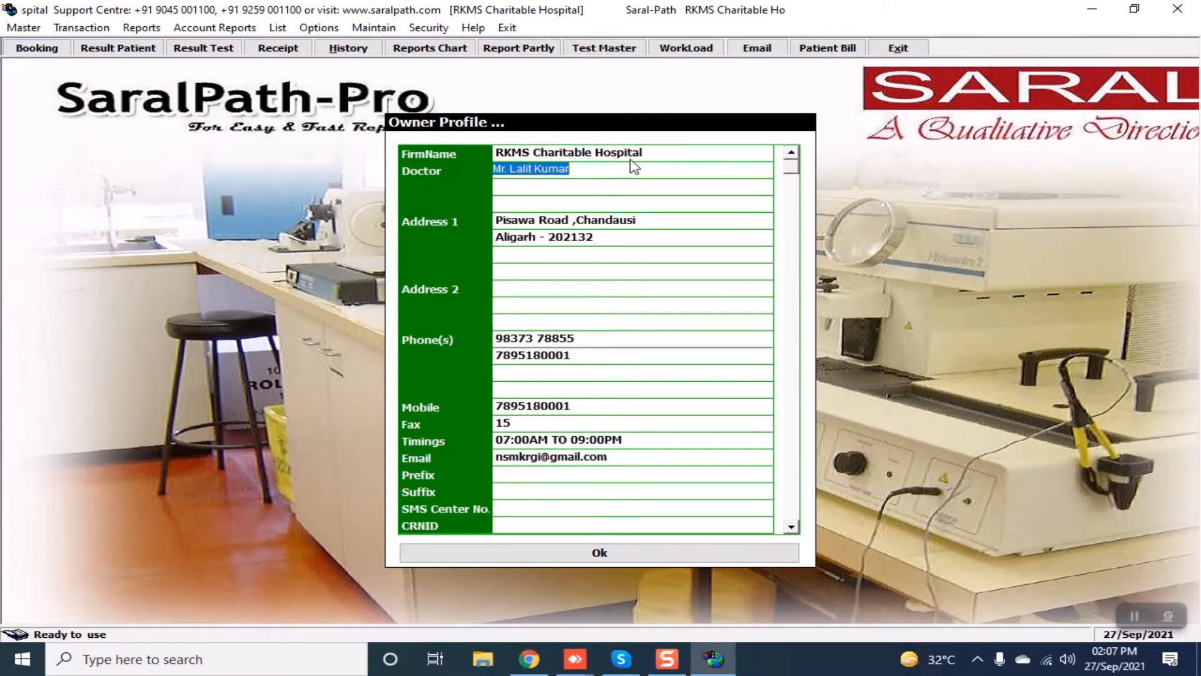
{"action": "left_click", "coordinate": [595, 555]}
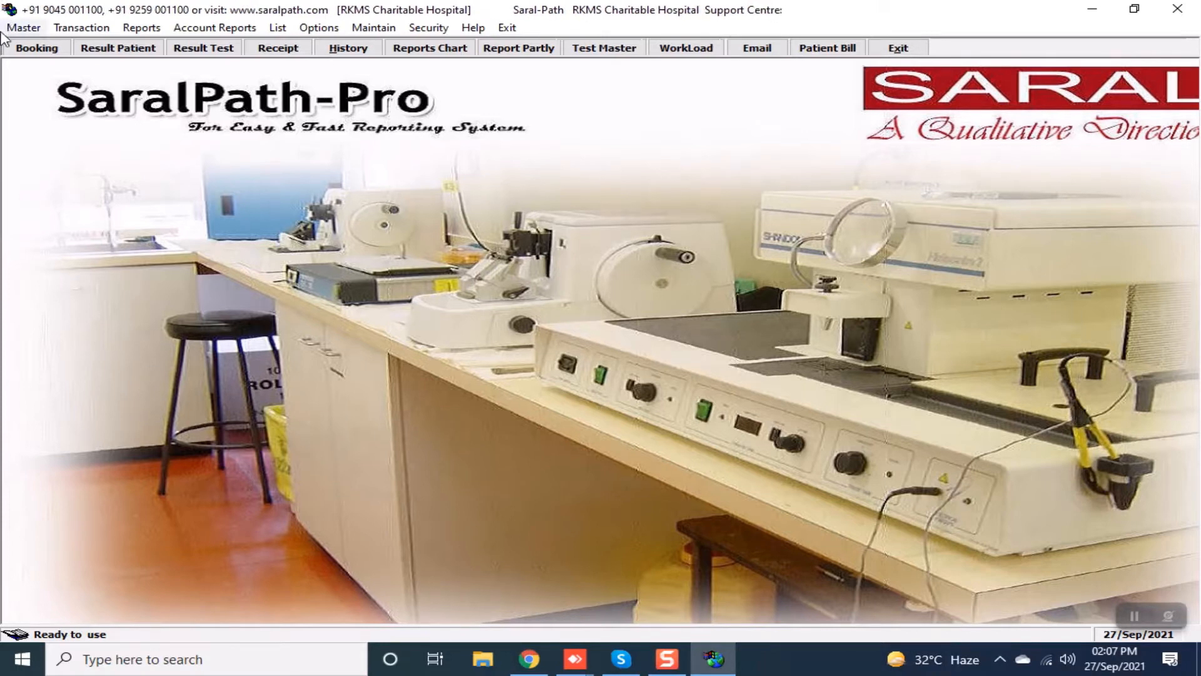
Start a new LAB booking dated 27/Sep/2021, step through its fields, and refresh the form.
{"action": "left_click", "coordinate": [37, 48]}
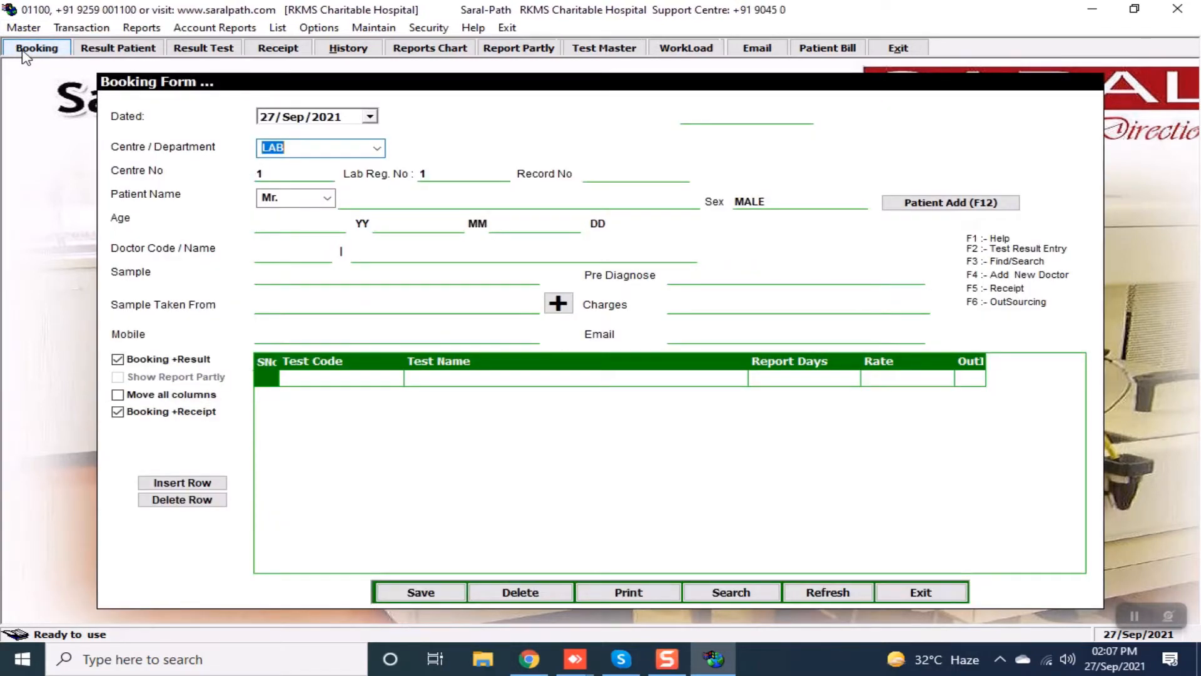
{"action": "key", "text": "Return"}
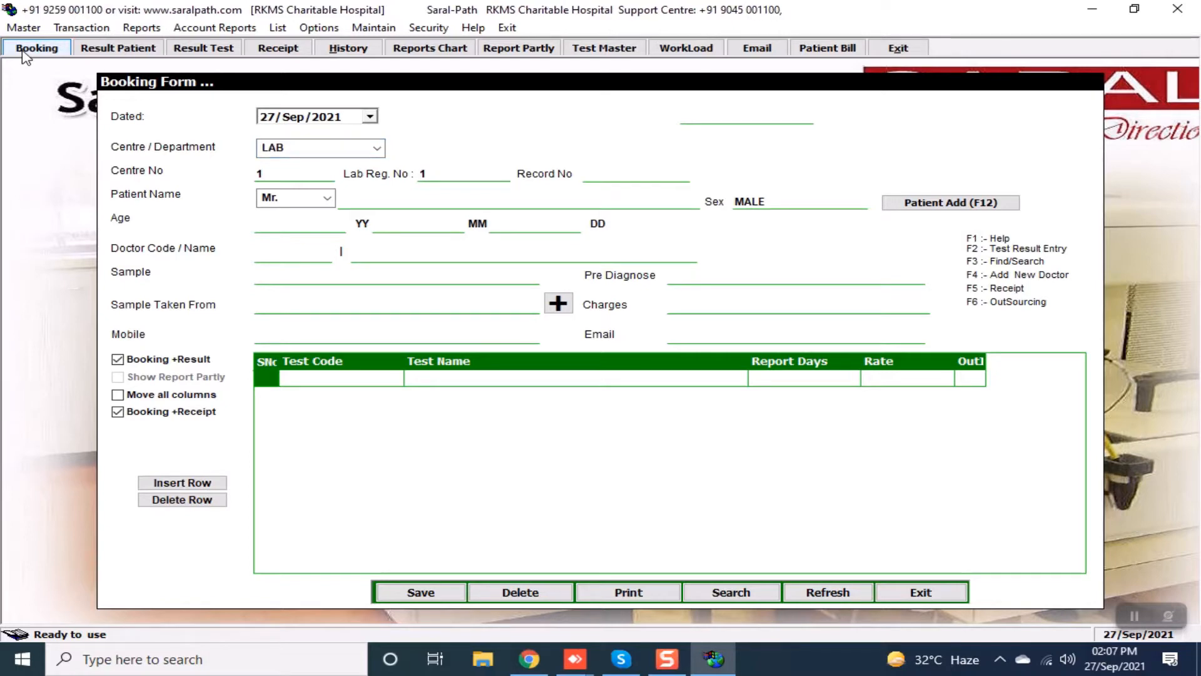
{"action": "key", "text": "F1"}
{"action": "key", "text": "shift+Tab"}
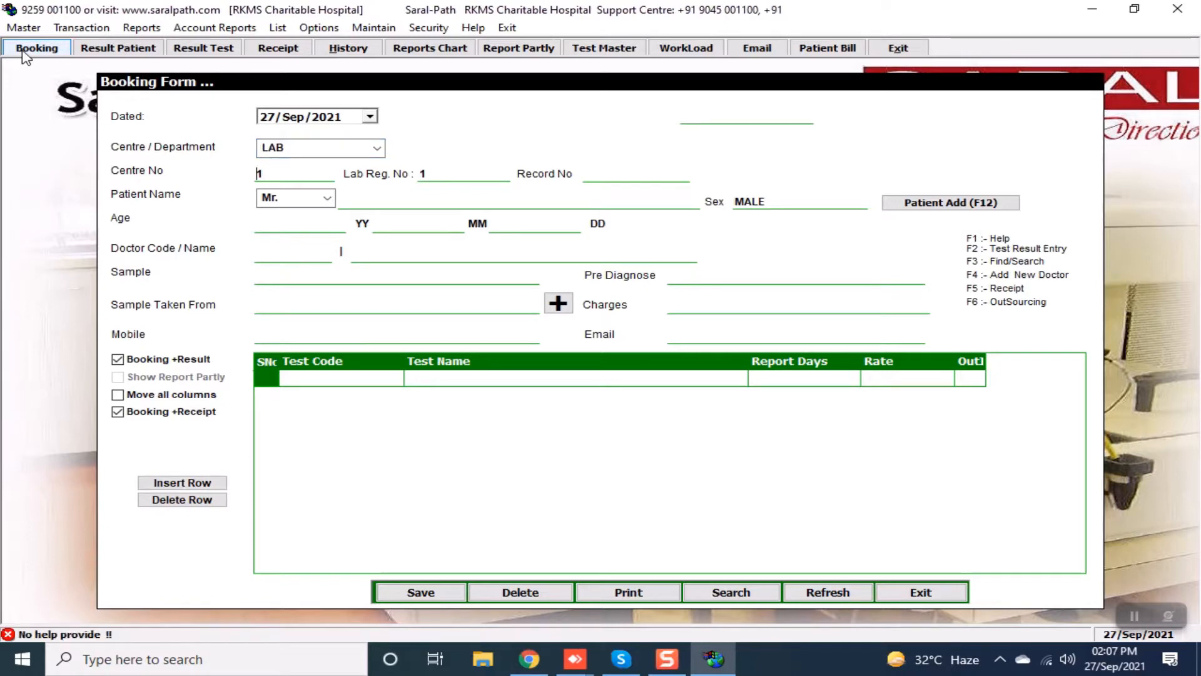
{"action": "key", "text": "Tab"}
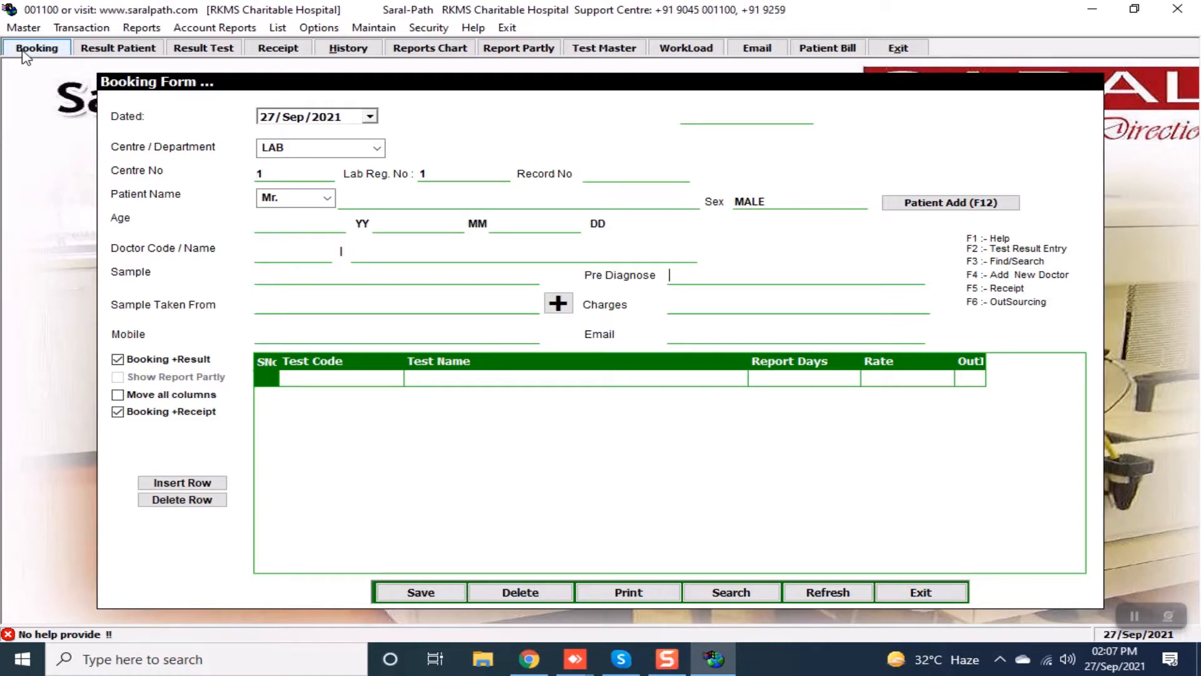
{"action": "key", "text": "Return"}
{"action": "key", "text": "Return"}
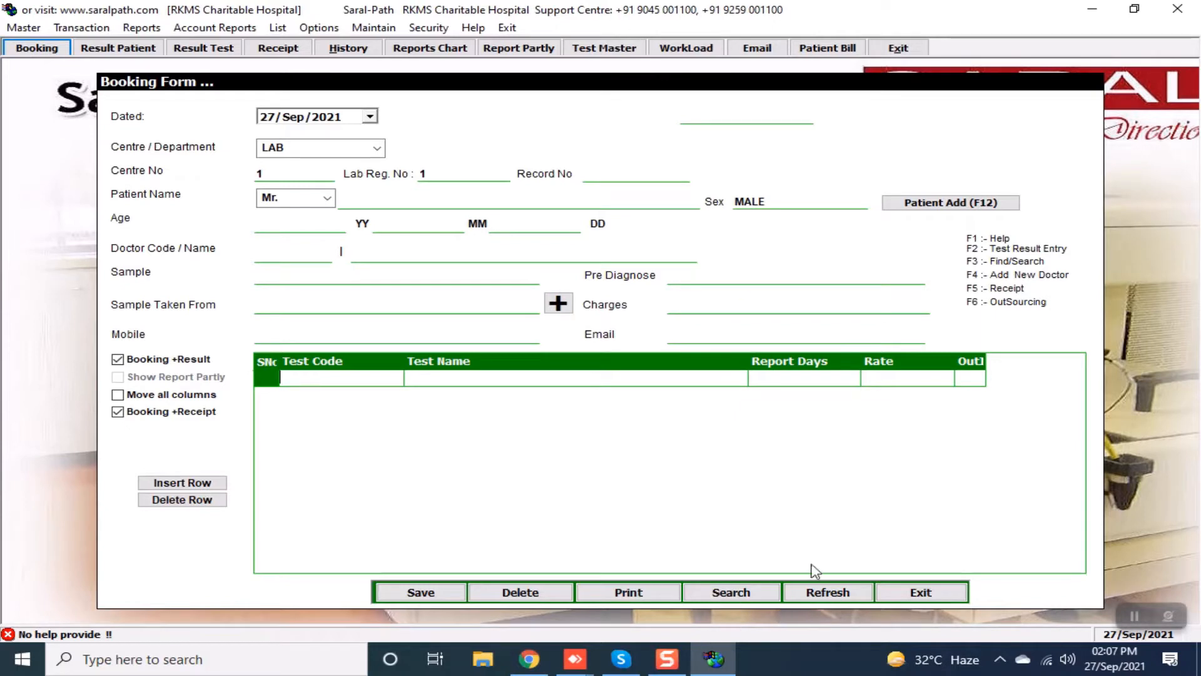
{"action": "left_click", "coordinate": [835, 593]}
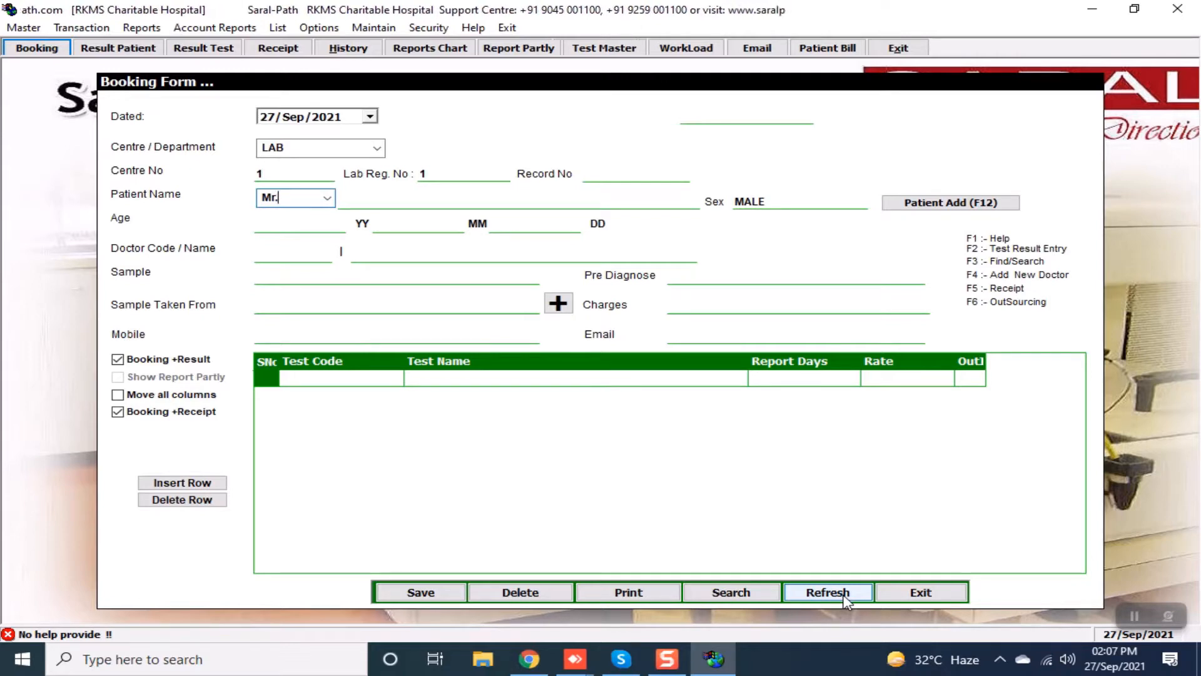
Cycle the patient title options and settle on Mr., ready for the patient name.
{"action": "key", "text": "Down"}
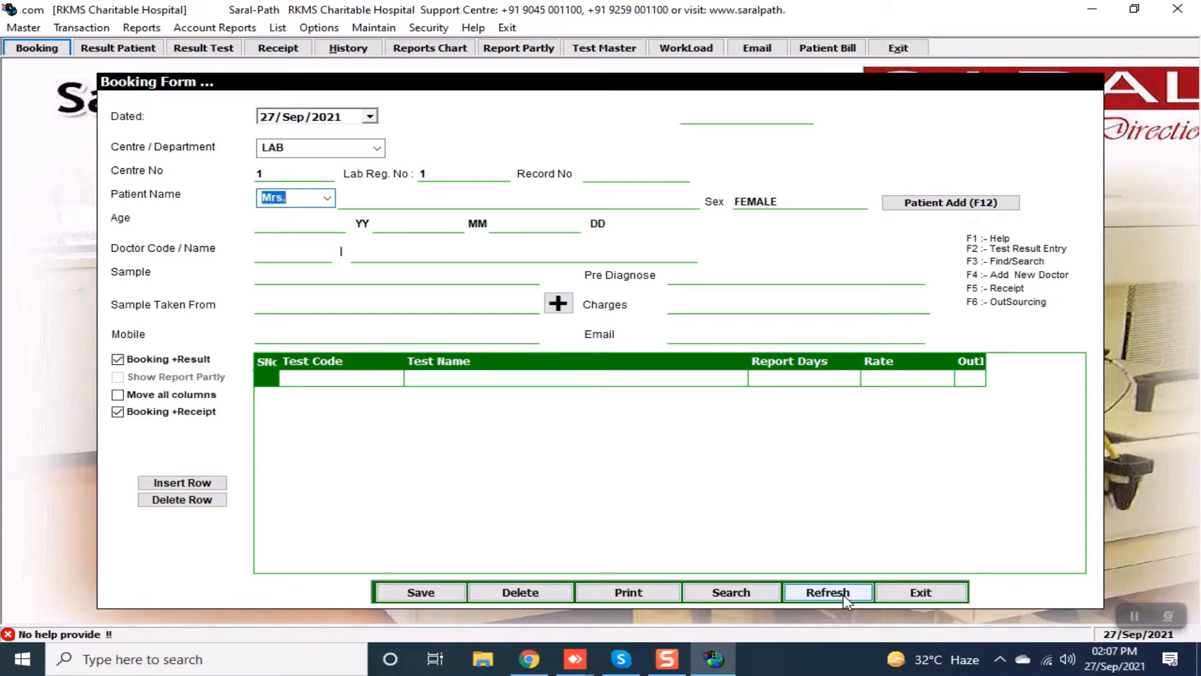
{"action": "key", "text": "Down"}
{"action": "key", "text": "Down"}
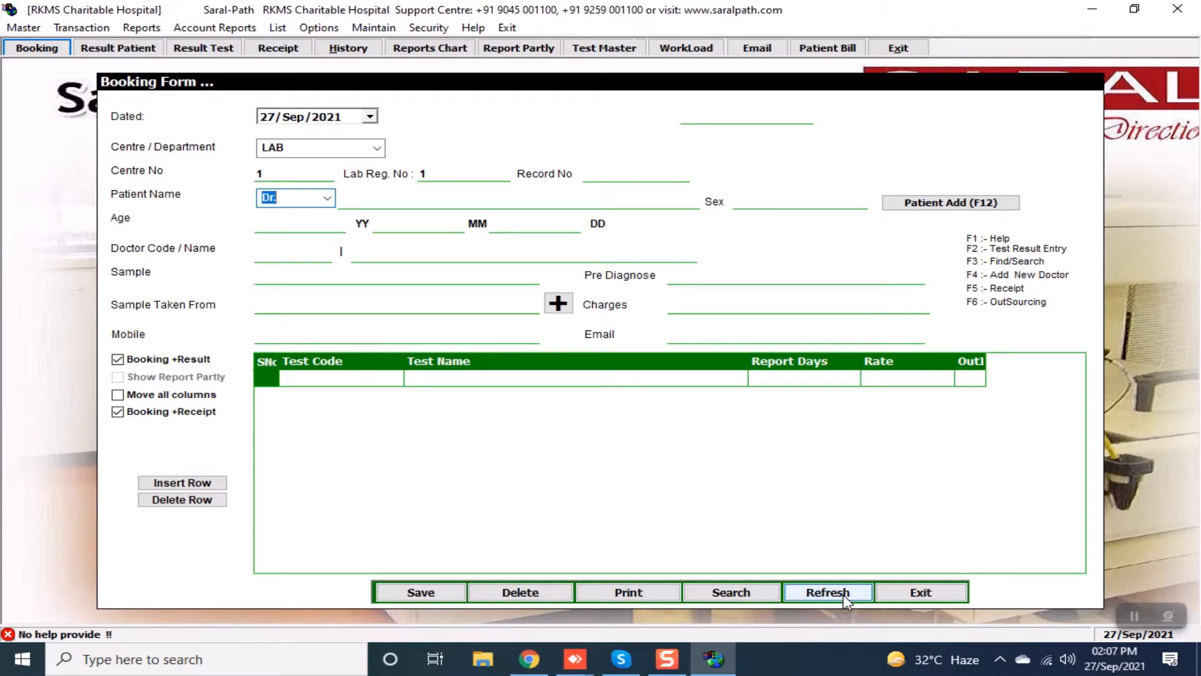
{"action": "key", "text": "Down"}
{"action": "key", "text": "Down"}
{"action": "key", "text": "Up"}
{"action": "key", "text": "Up"}
{"action": "key", "text": "Up"}
{"action": "key", "text": "Up"}
{"action": "key", "text": "Up"}
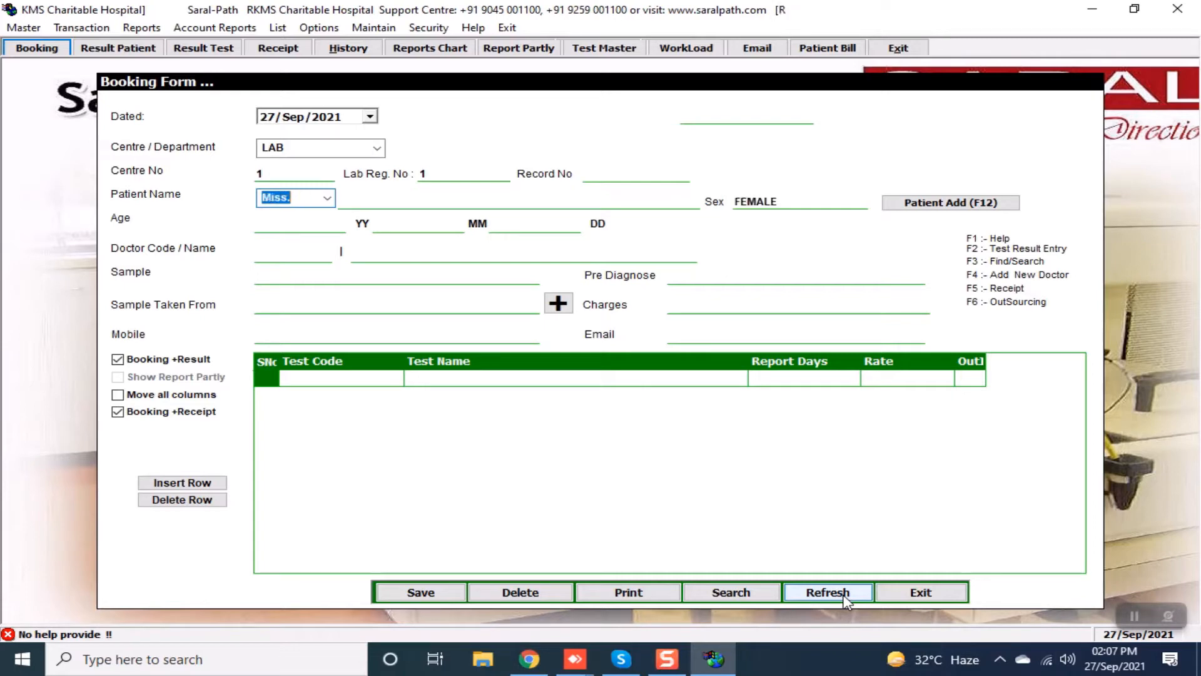
{"action": "key", "text": "Up"}
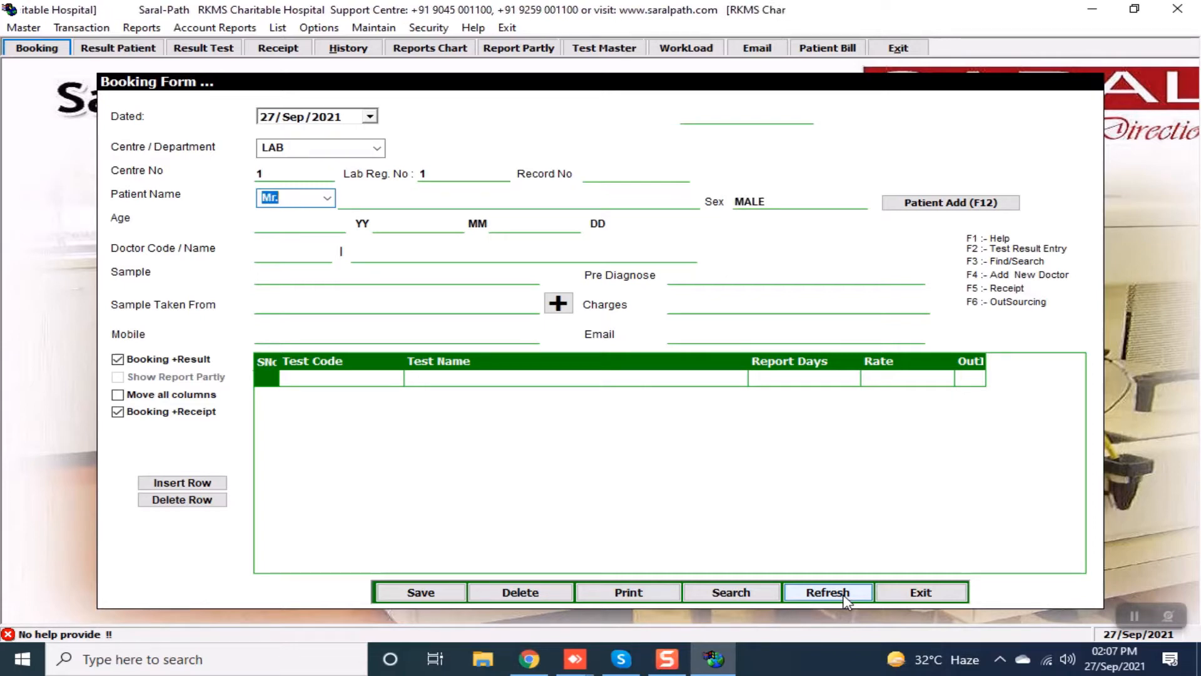
{"action": "key", "text": "Down"}
{"action": "key", "text": "Down"}
{"action": "key", "text": "Down"}
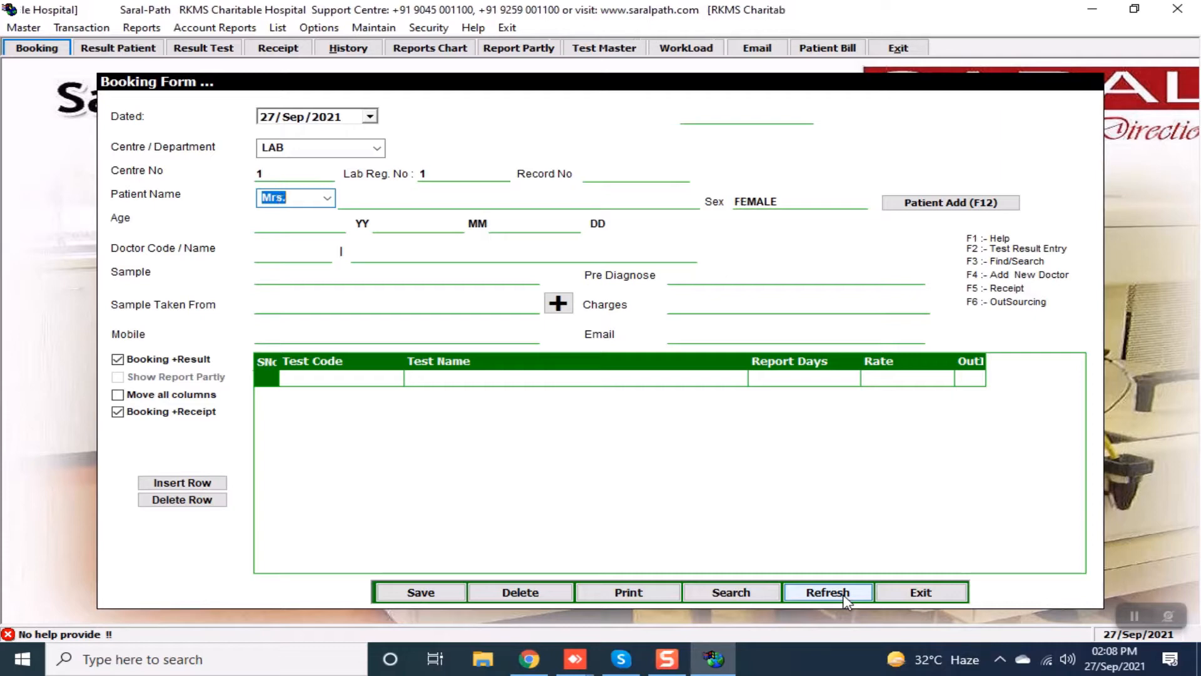
{"action": "key", "text": "Down"}
{"action": "key", "text": "Down"}
{"action": "key", "text": "Down"}
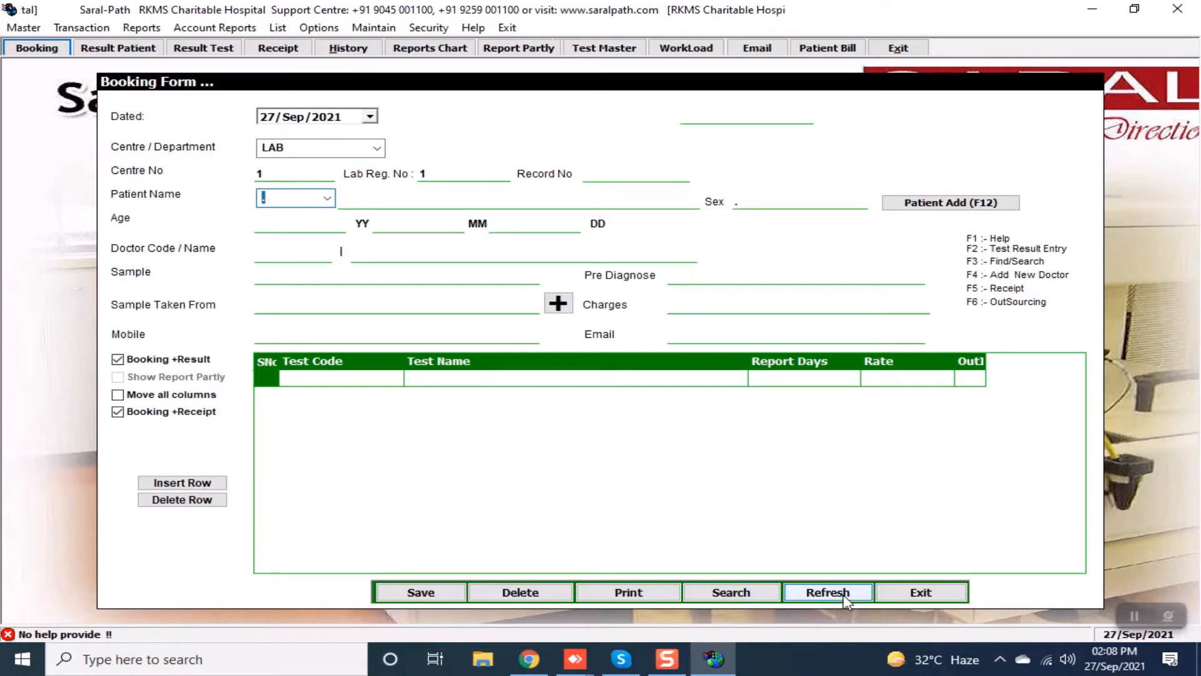
{"action": "key", "text": "Down"}
{"action": "key", "text": "Down"}
{"action": "key", "text": "Down"}
{"action": "key", "text": "Down"}
{"action": "key", "text": "Down"}
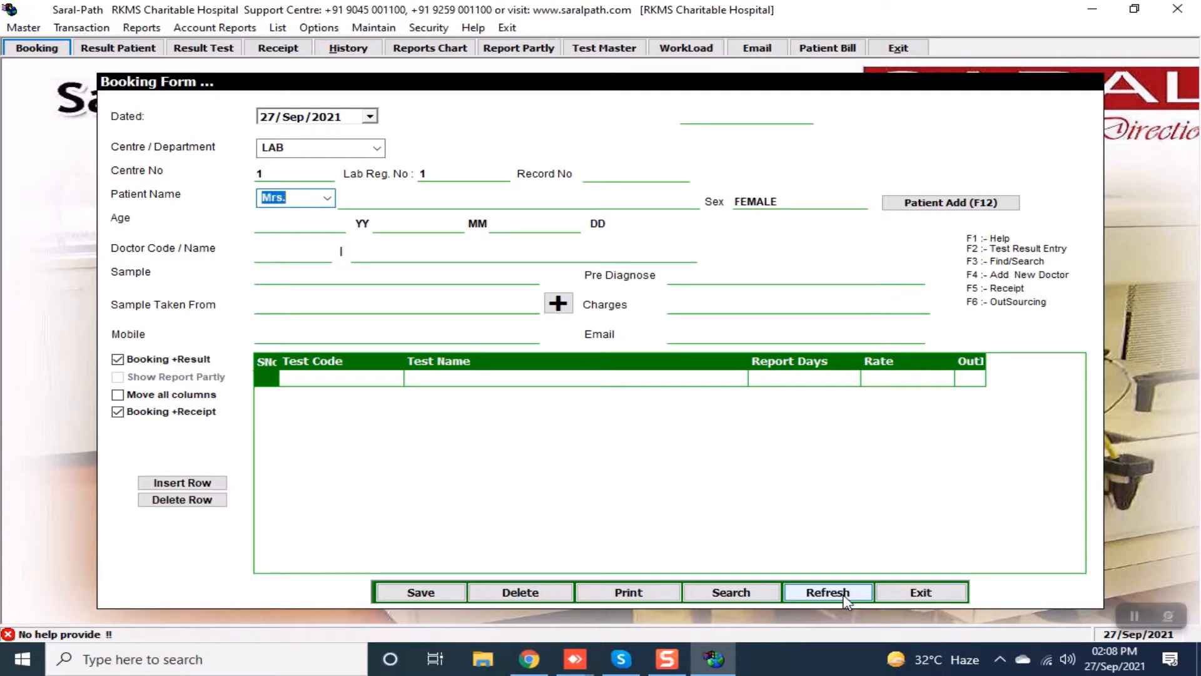
{"action": "key", "text": "Up"}
{"action": "key", "text": "Tab"}
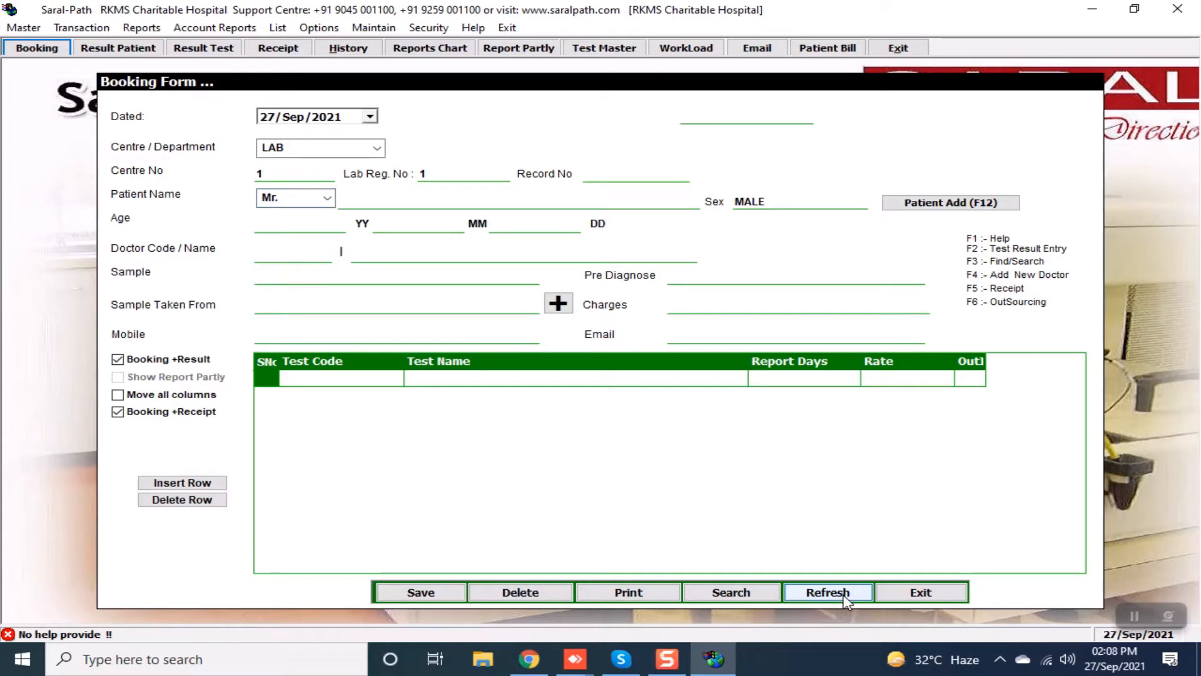
Enter patient name DUMMY and age 34, then bring up the Doctor's List.
{"action": "type", "text": "DUMMY"}
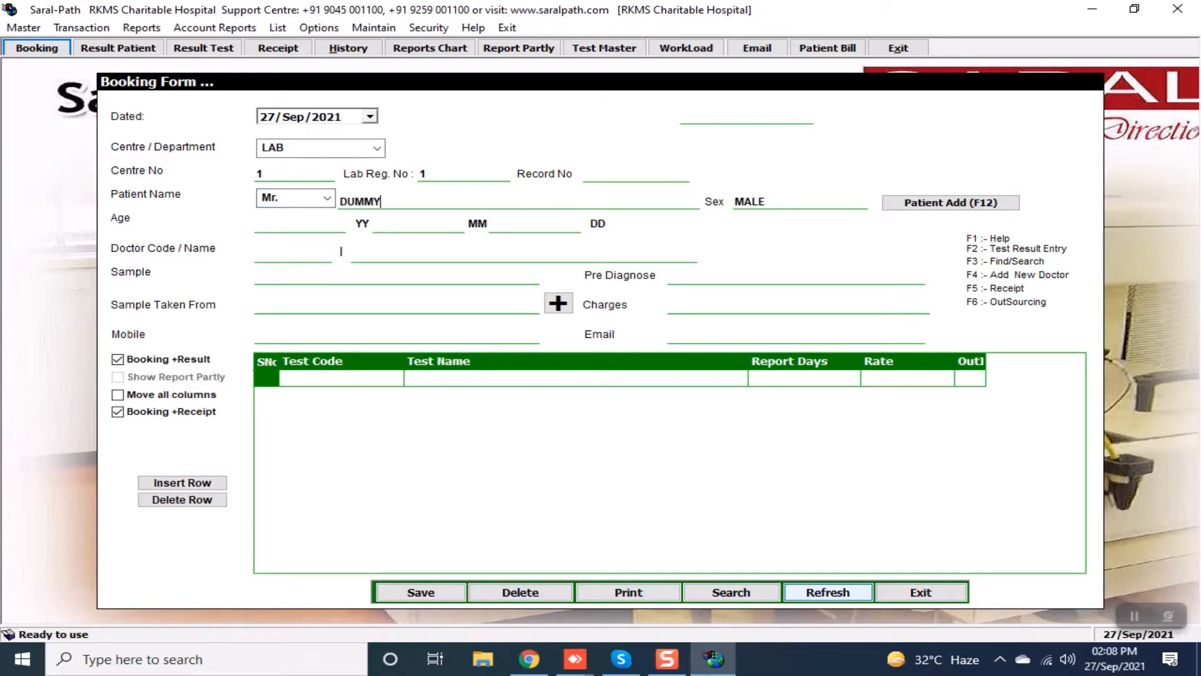
{"action": "key", "text": "Tab"}
{"action": "type", "text": "33"}
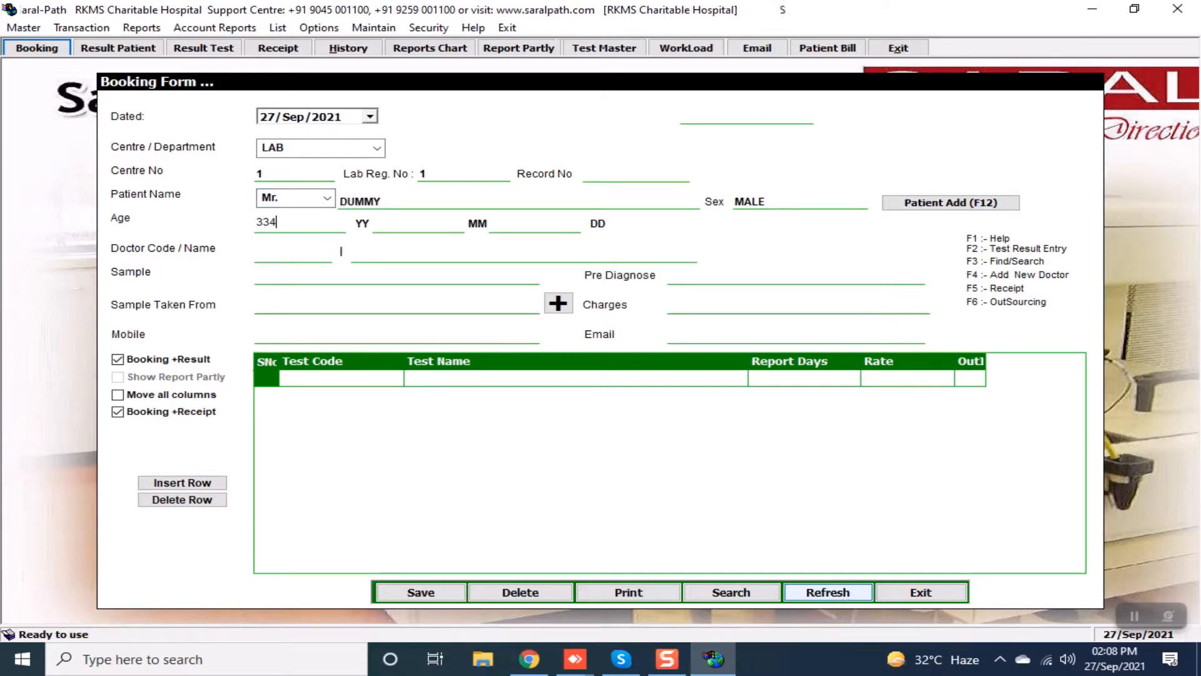
{"action": "key", "text": "BackSpace"}
{"action": "type", "text": "4"}
{"action": "key", "text": "Tab"}
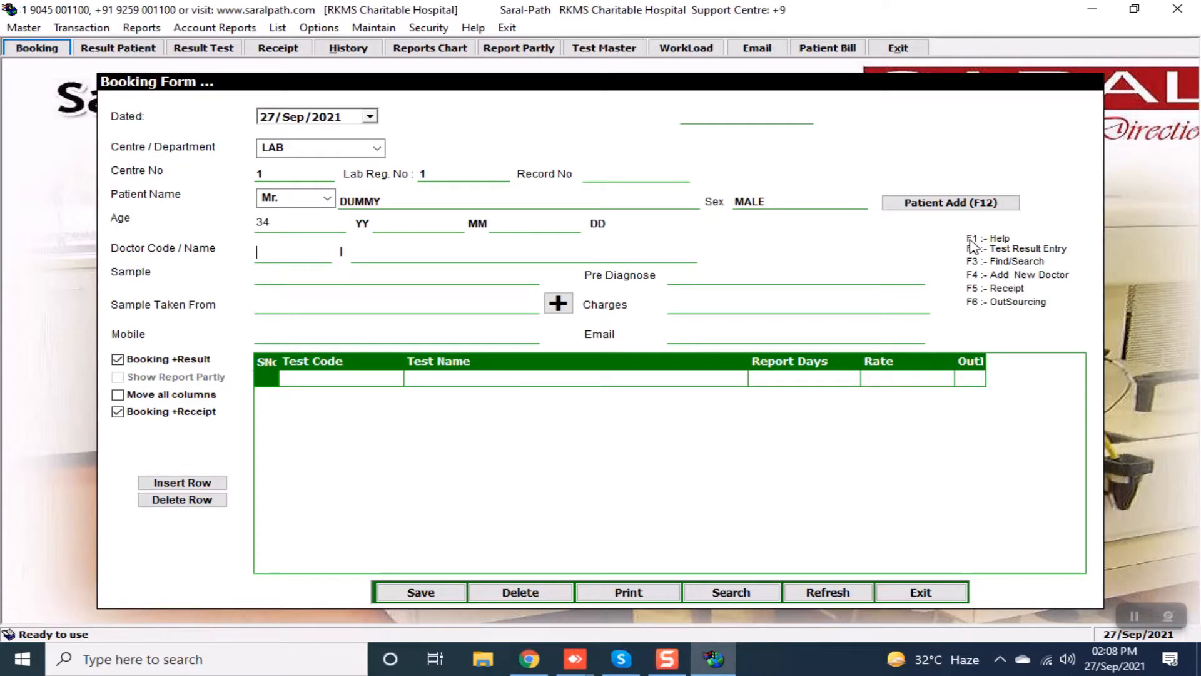
{"action": "key", "text": "F1"}
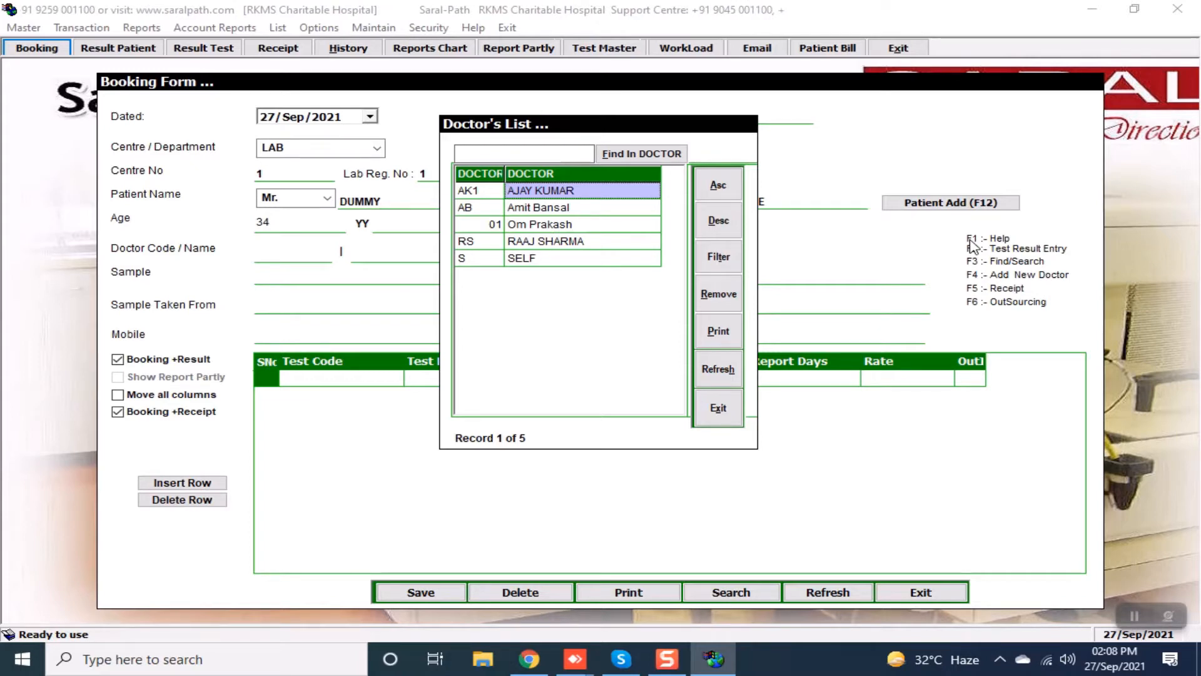
Pick a doctor from the Doctor's List, then re-enter the doctor code as AK1.
{"action": "key", "text": "Down"}
{"action": "key", "text": "Down"}
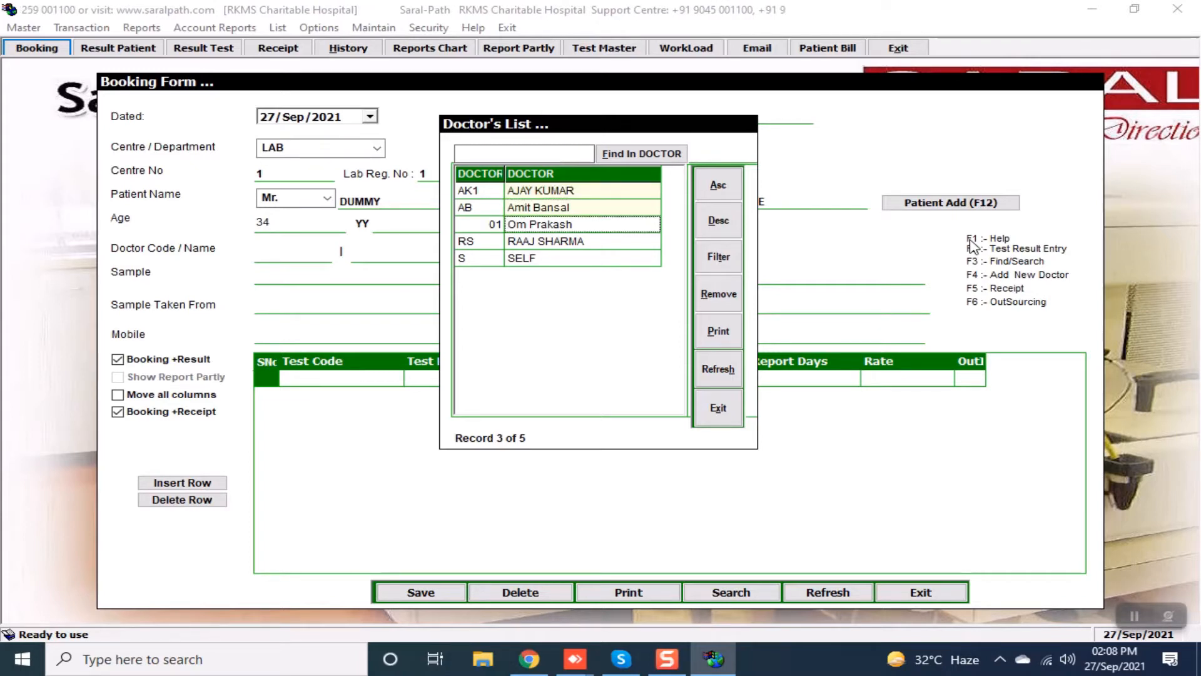
{"action": "key", "text": "Up"}
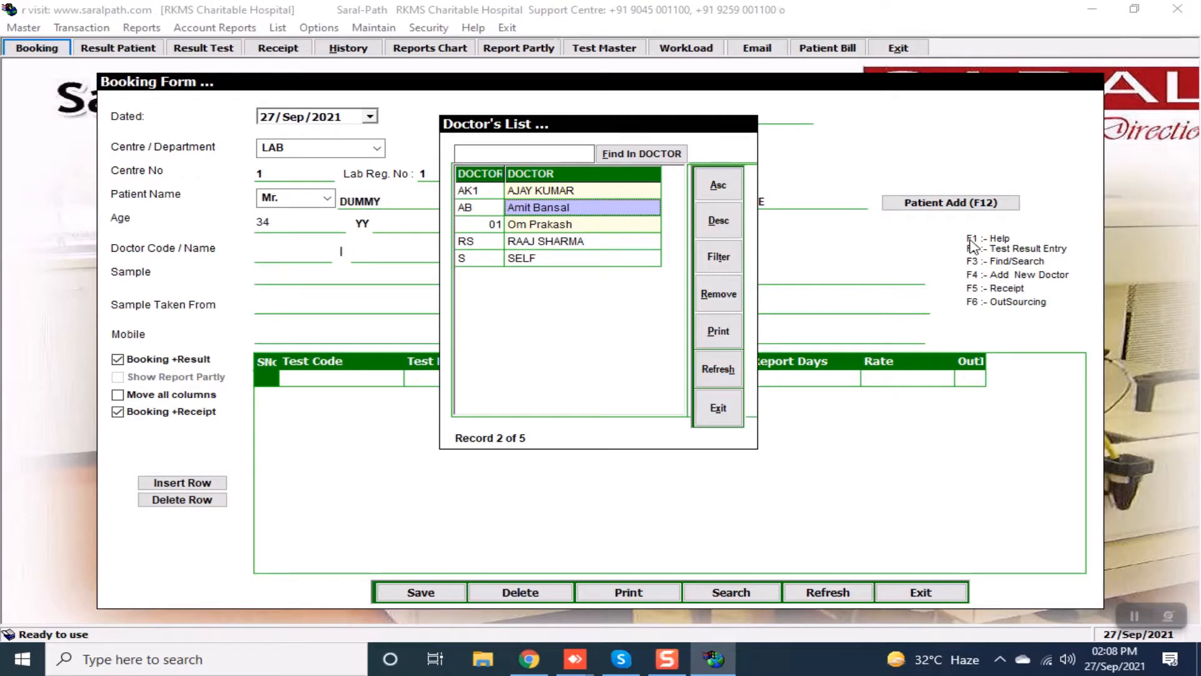
{"action": "key", "text": "Return"}
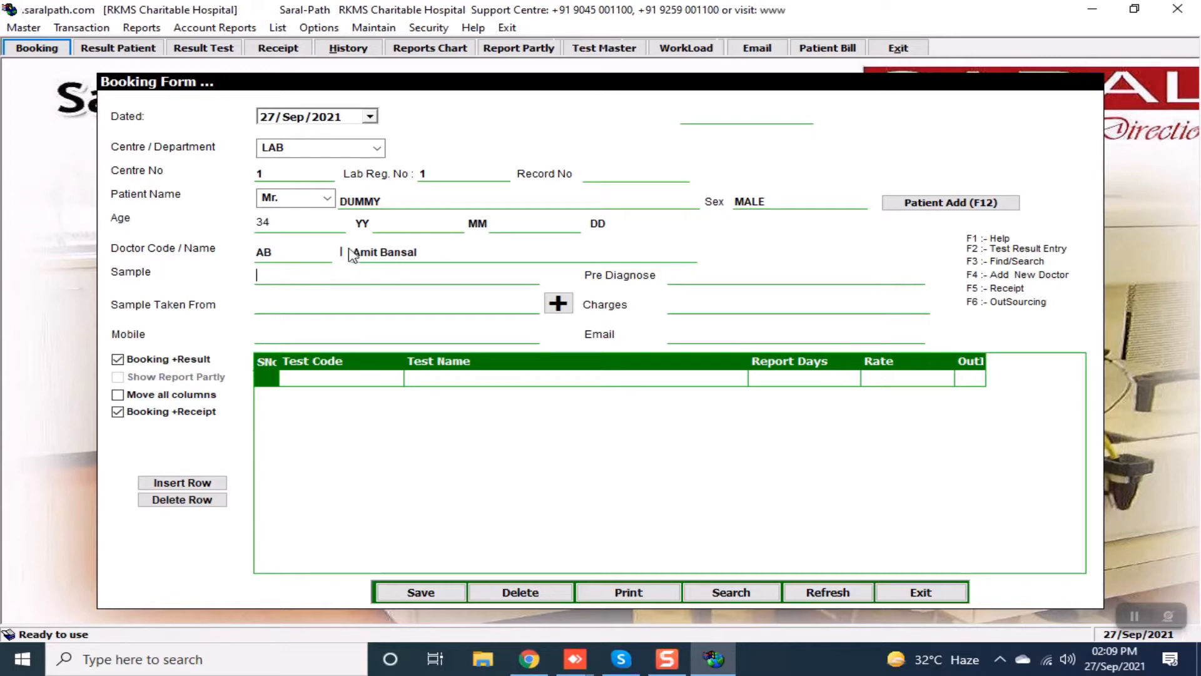
{"action": "left_click", "coordinate": [380, 257]}
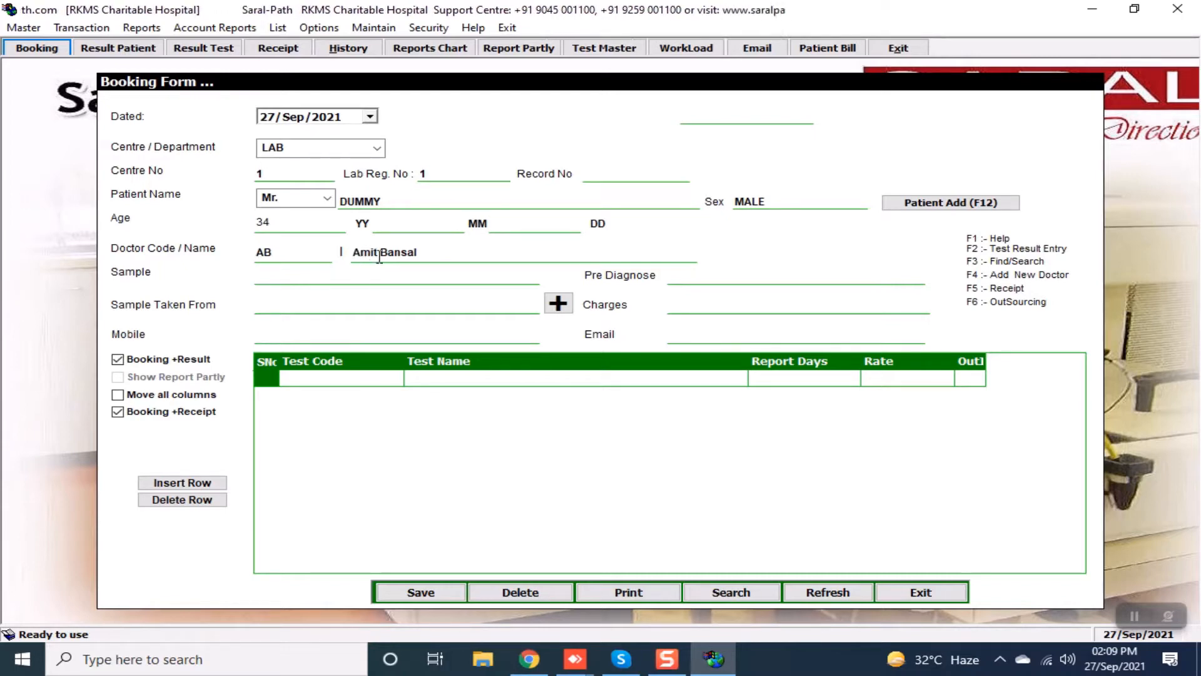
{"action": "key", "text": "Delete"}
{"action": "key", "text": "Delete"}
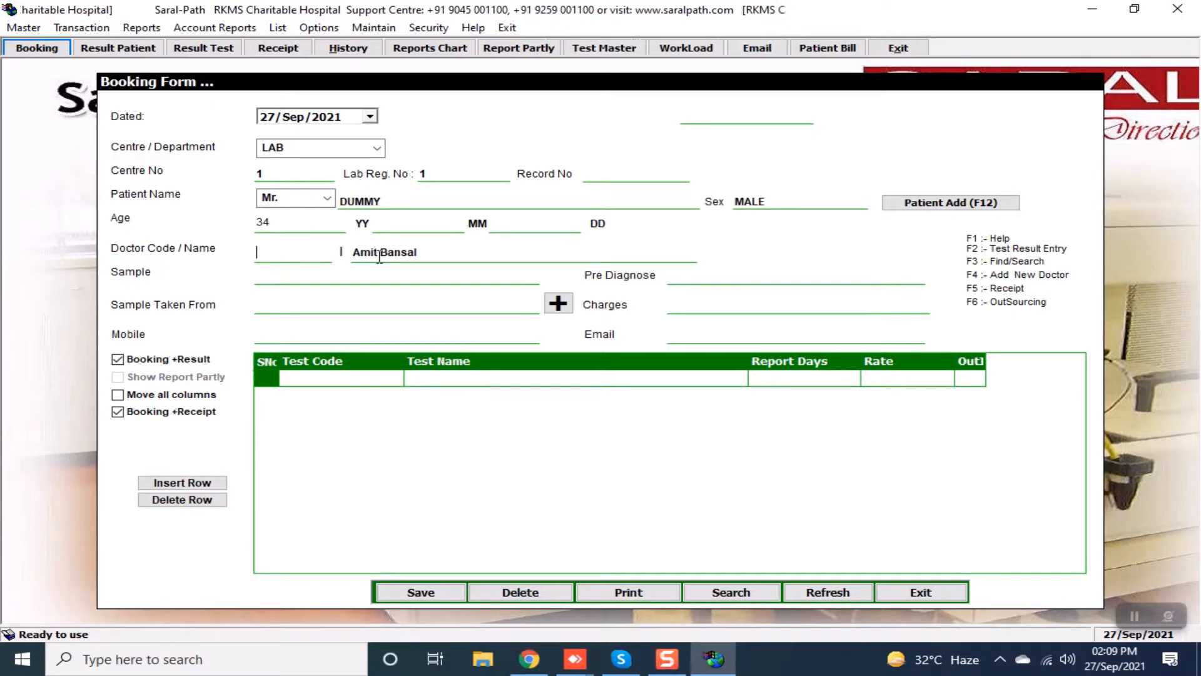
{"action": "type", "text": "AK1"}
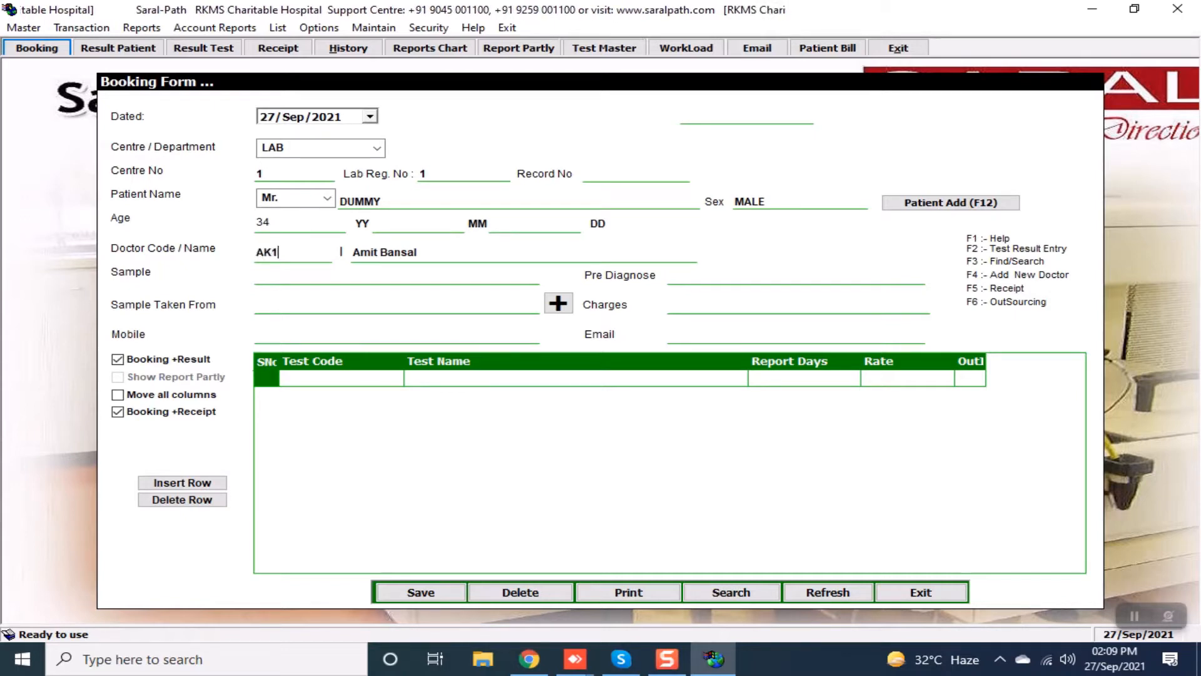
{"action": "key", "text": "Return"}
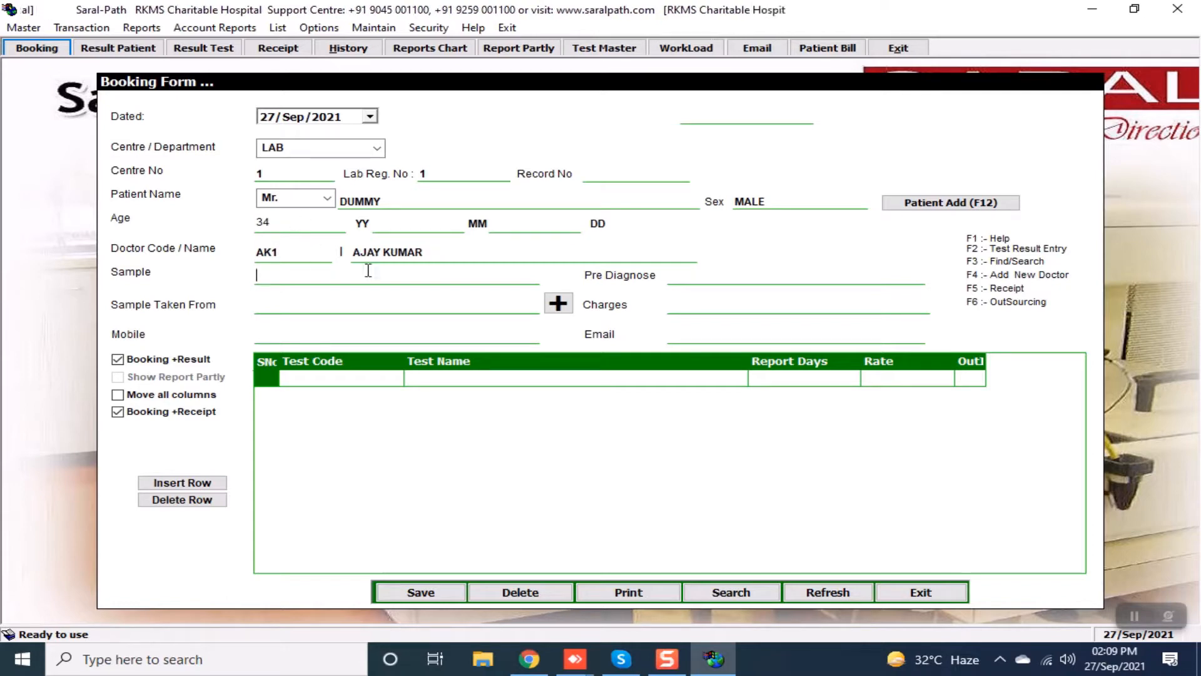
Erase the doctor name and doctor code so both fields are empty.
{"action": "left_click_drag", "start_coordinate": [361, 252], "coordinate": [466, 247]}
{"action": "left_click", "coordinate": [493, 247]}
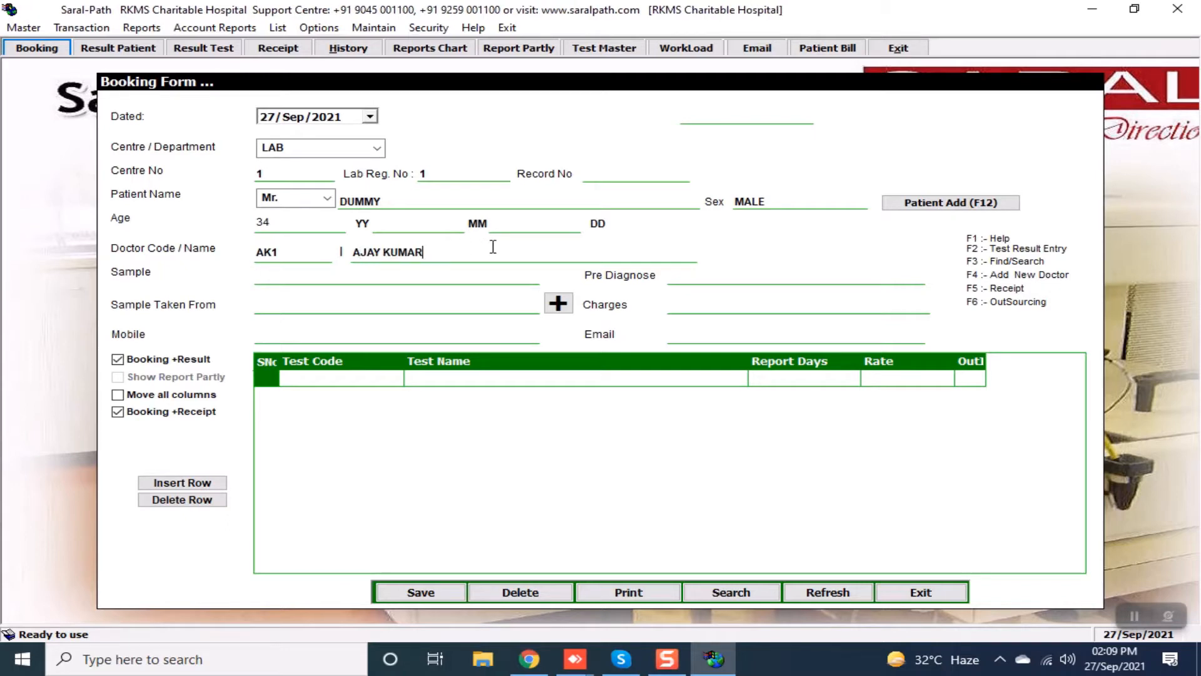
{"action": "key", "text": "BackSpace"}
{"action": "key", "text": "BackSpace"}
{"action": "key", "text": "BackSpace"}
{"action": "key", "text": "BackSpace"}
{"action": "key", "text": "BackSpace"}
{"action": "key", "text": "BackSpace"}
{"action": "key", "text": "BackSpace"}
{"action": "key", "text": "BackSpace"}
{"action": "key", "text": "BackSpace"}
{"action": "key", "text": "BackSpace"}
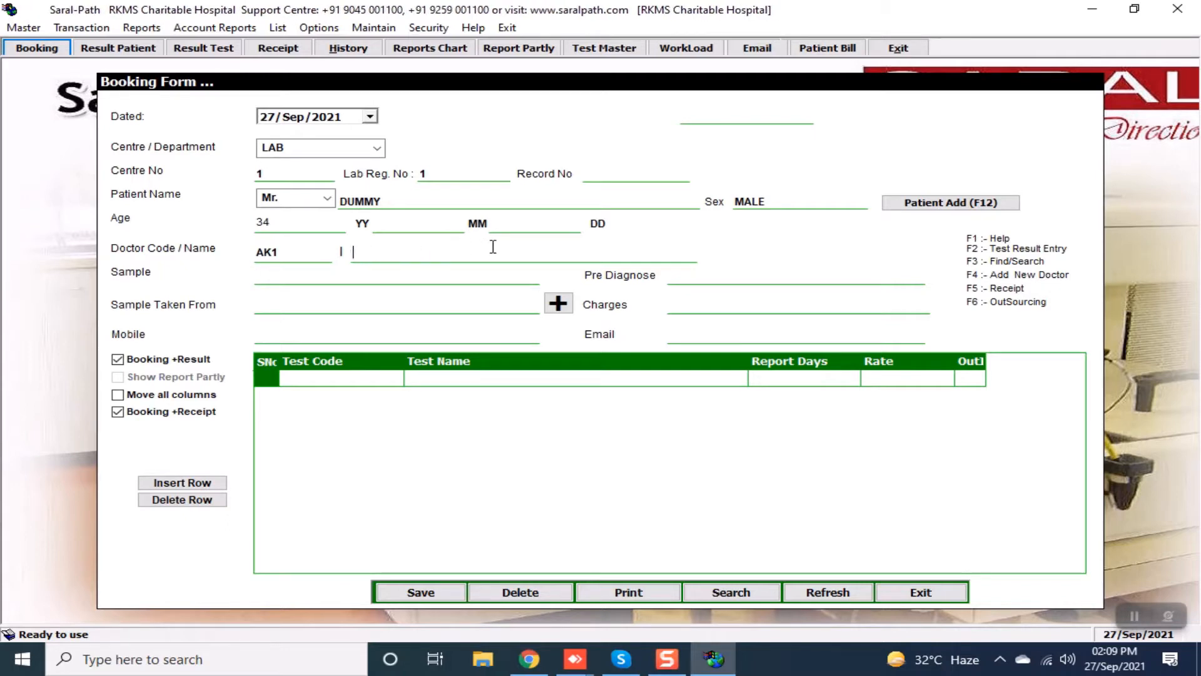
{"action": "left_click", "coordinate": [299, 253]}
{"action": "key", "text": "BackSpace"}
{"action": "key", "text": "BackSpace"}
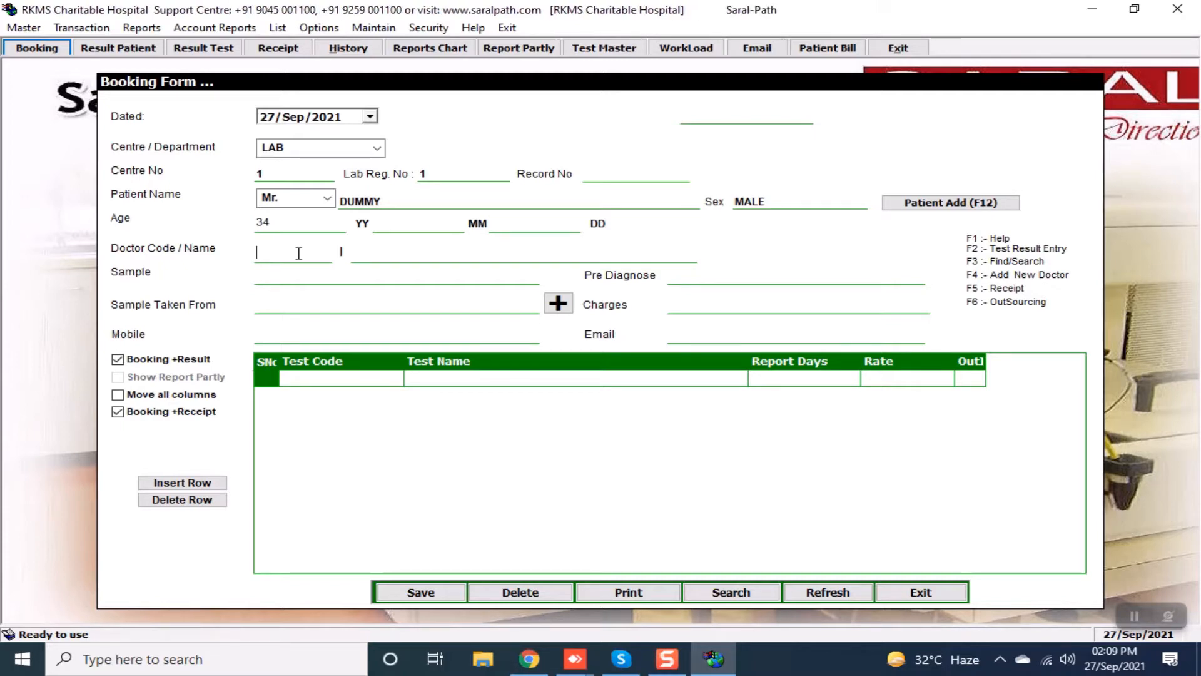
Start a new doctor profile with code TR2 and enter the doctor's name.
{"action": "key", "text": "F4"}
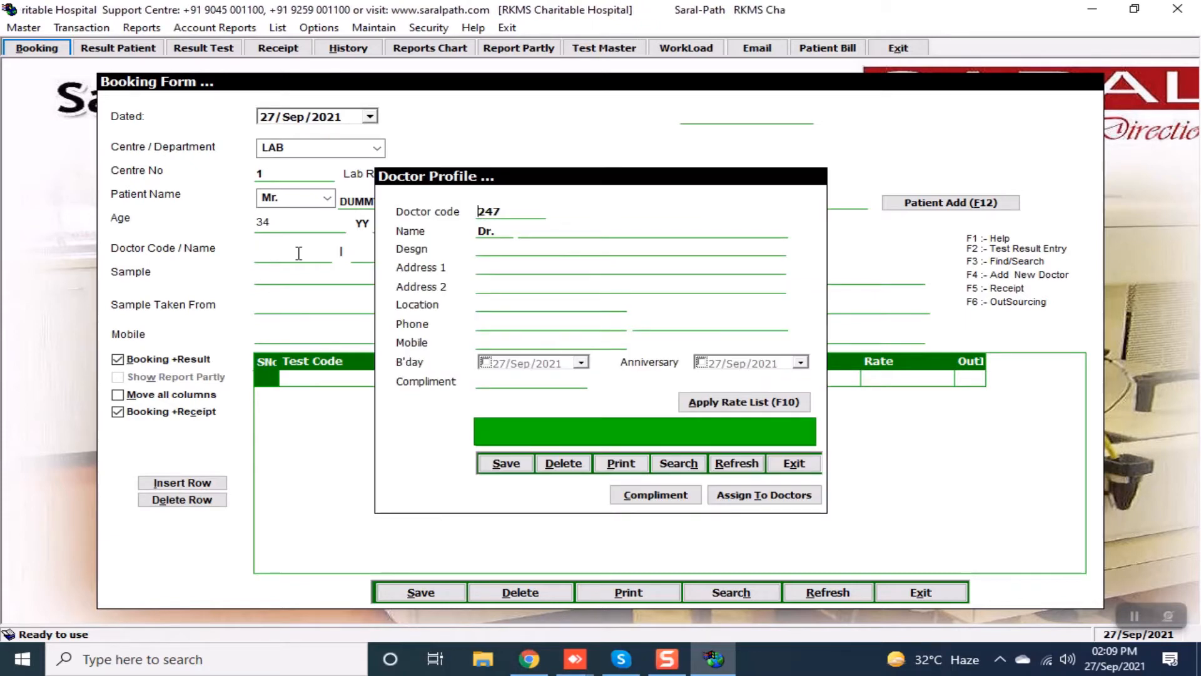
{"action": "key", "text": "Delete"}
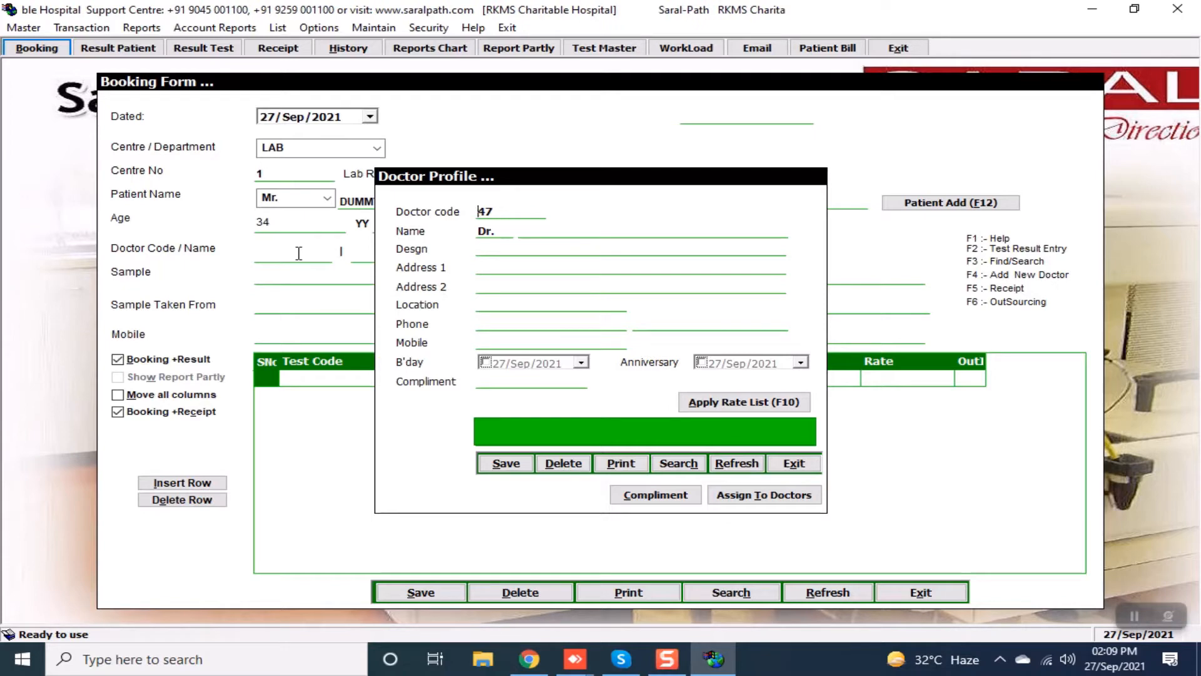
{"action": "key", "text": "Delete"}
{"action": "key", "text": "Delete"}
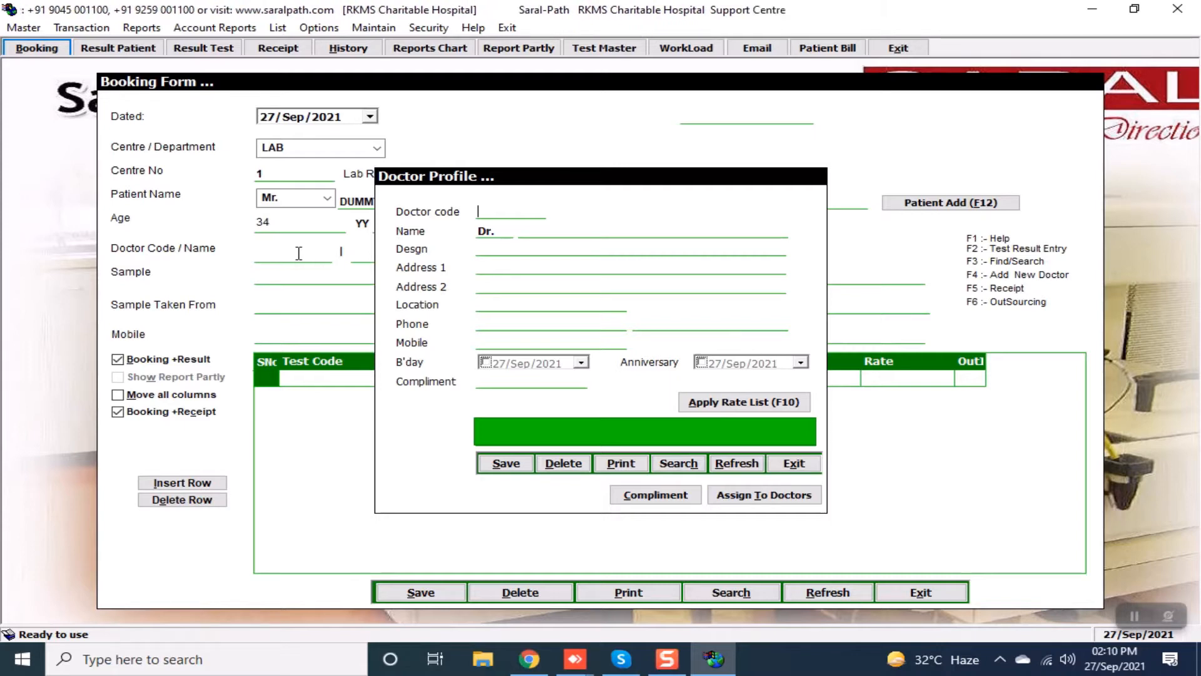
{"action": "type", "text": "TR2"}
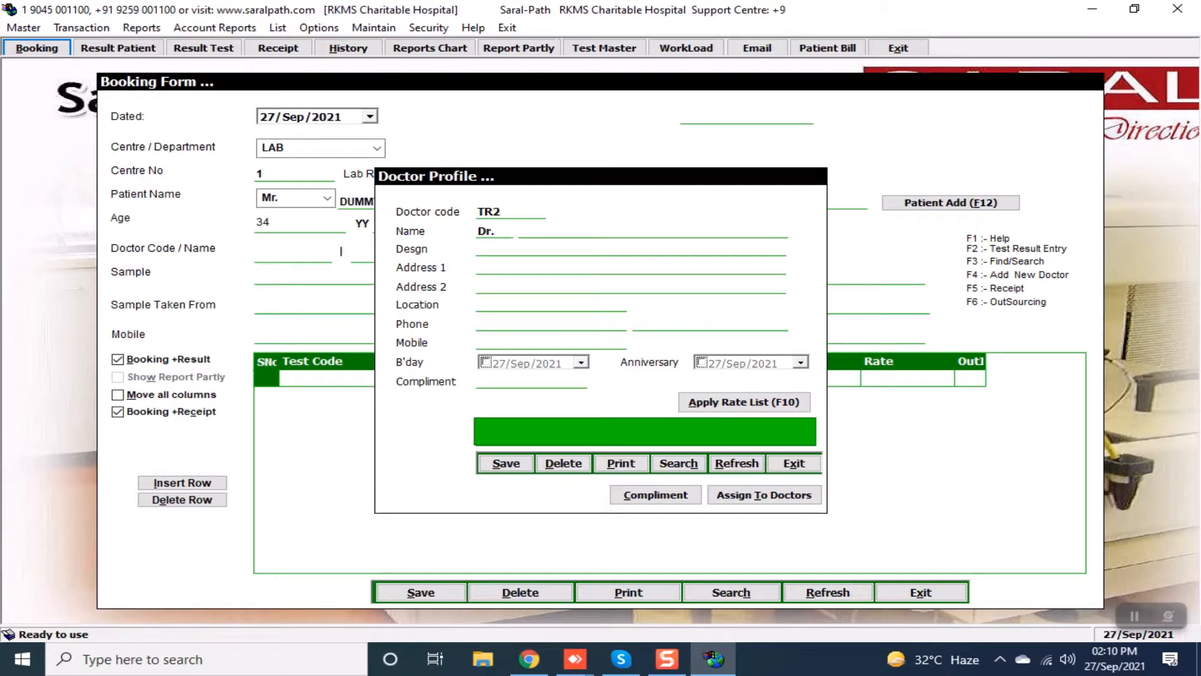
{"action": "key", "text": "Return"}
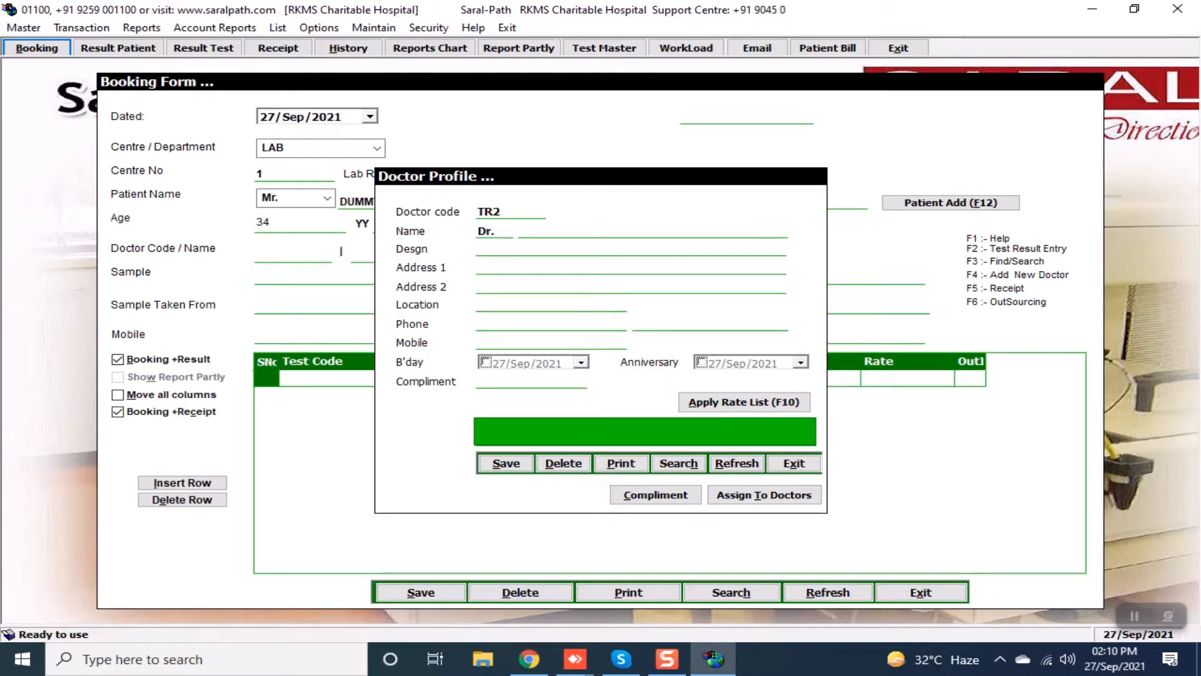
{"action": "key", "text": "Return"}
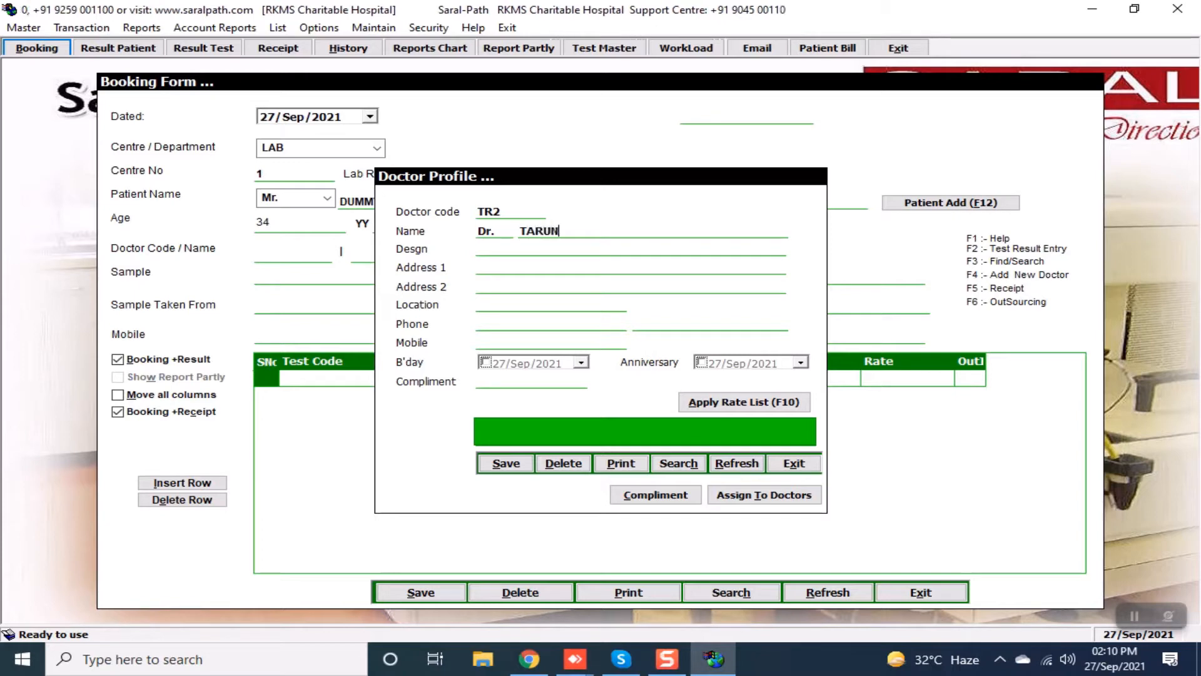
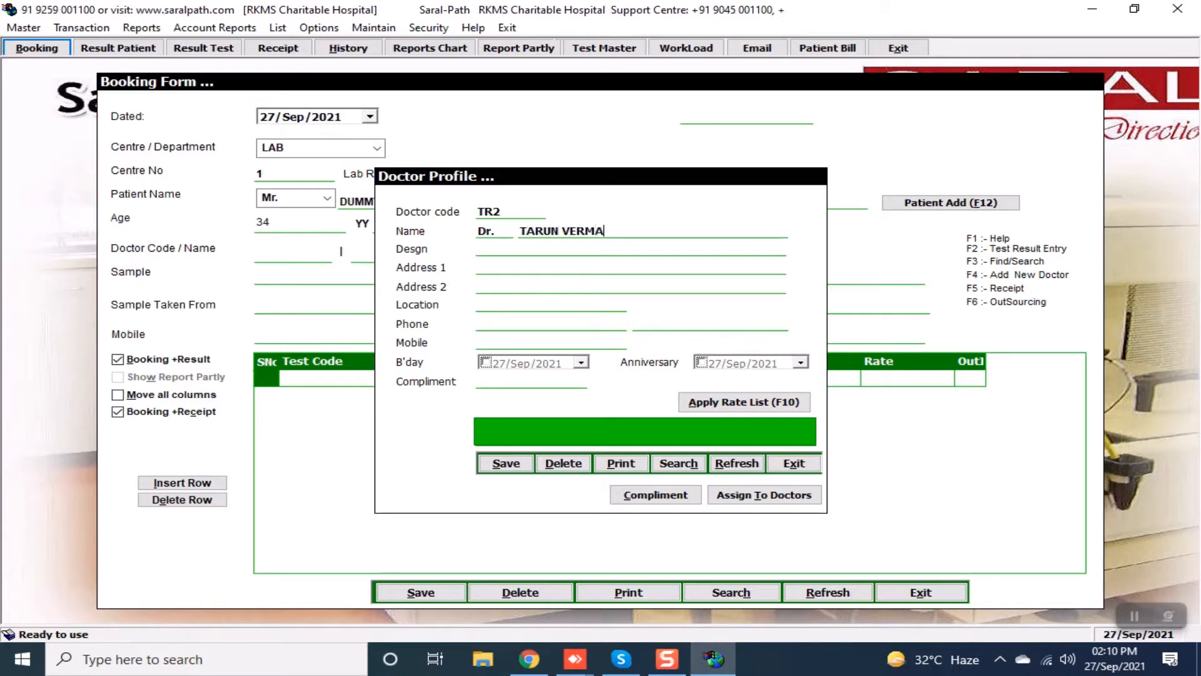
{"action": "key", "text": "Return"}
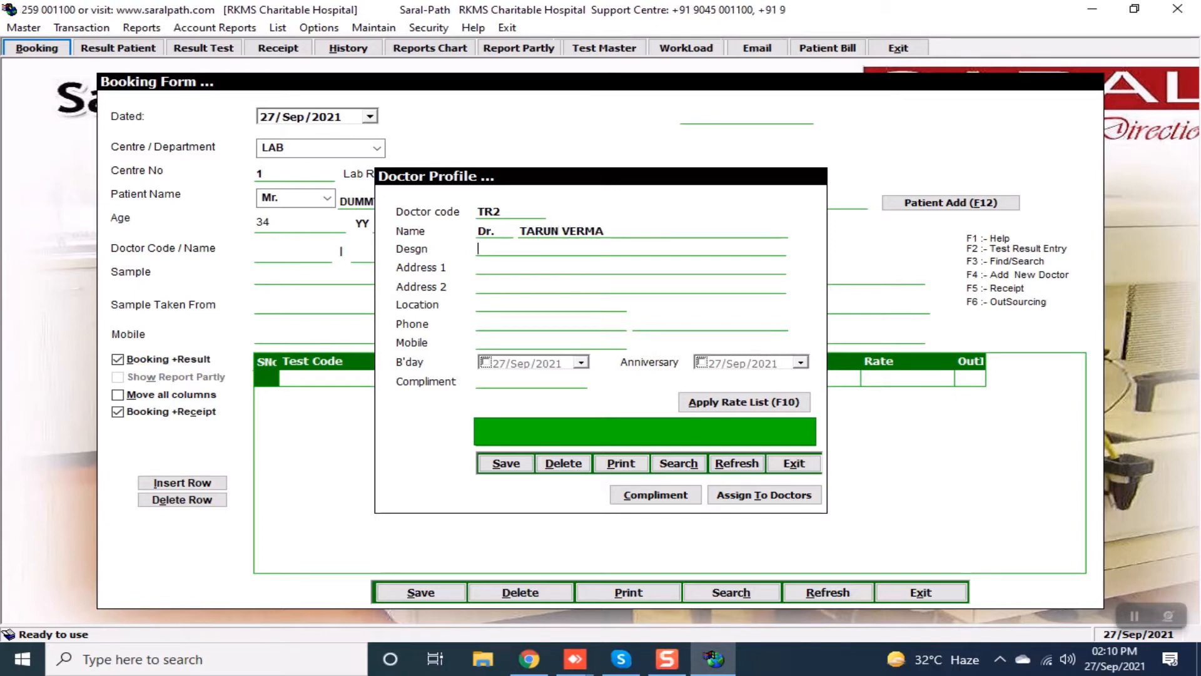
Set designation PATHOLOGIST, the address and compliment 50, save, and open Assign To Doctors.
{"action": "type", "text": "PATH"}
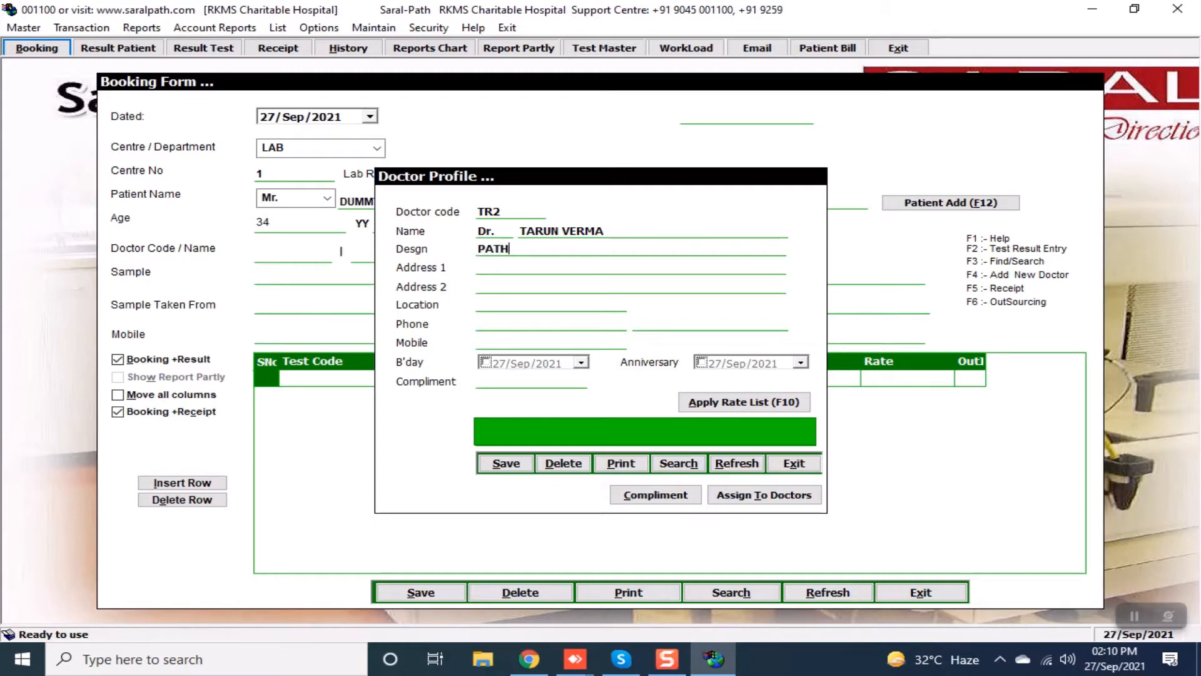
{"action": "type", "text": "OLOGIST"}
{"action": "key", "text": "Return"}
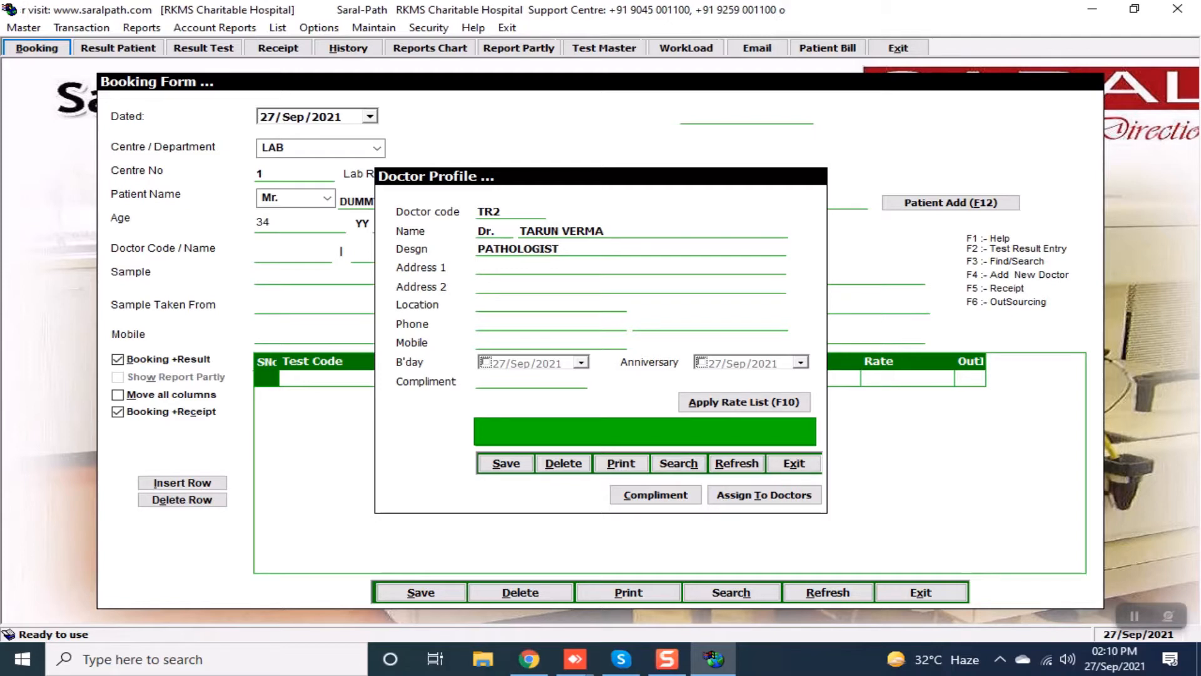
{"action": "type", "text": "MEERUT"}
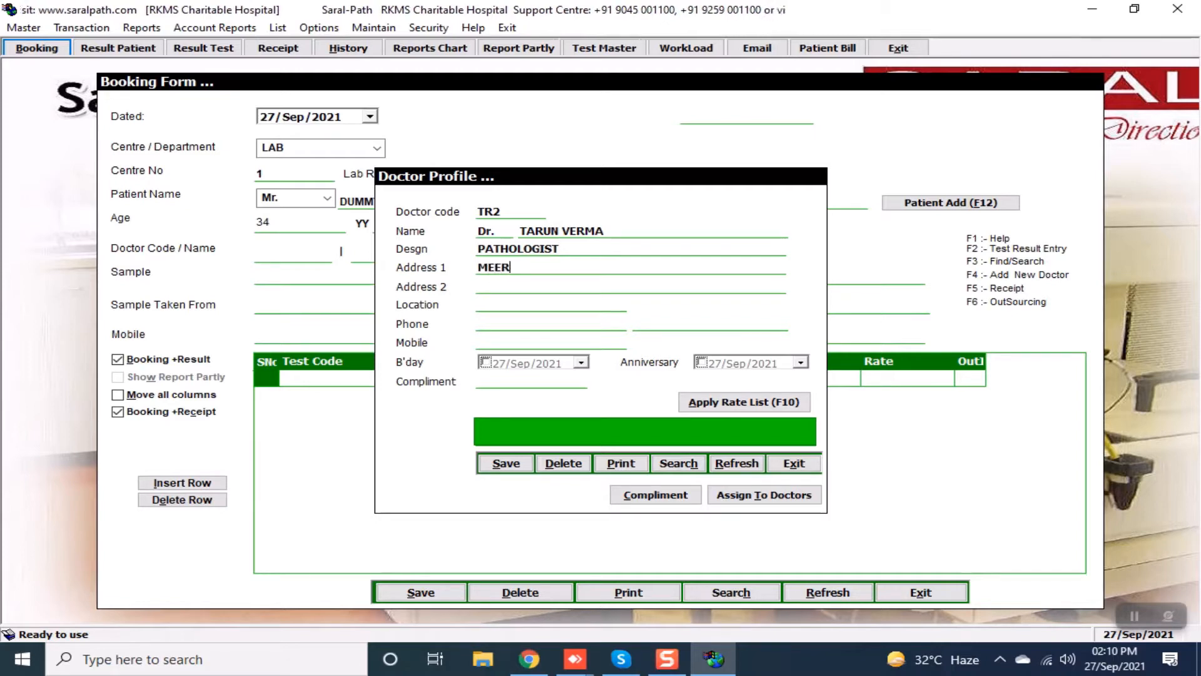
{"action": "key", "text": "Return"}
{"action": "key", "text": "Return"}
{"action": "key", "text": "Return"}
{"action": "key", "text": "Return"}
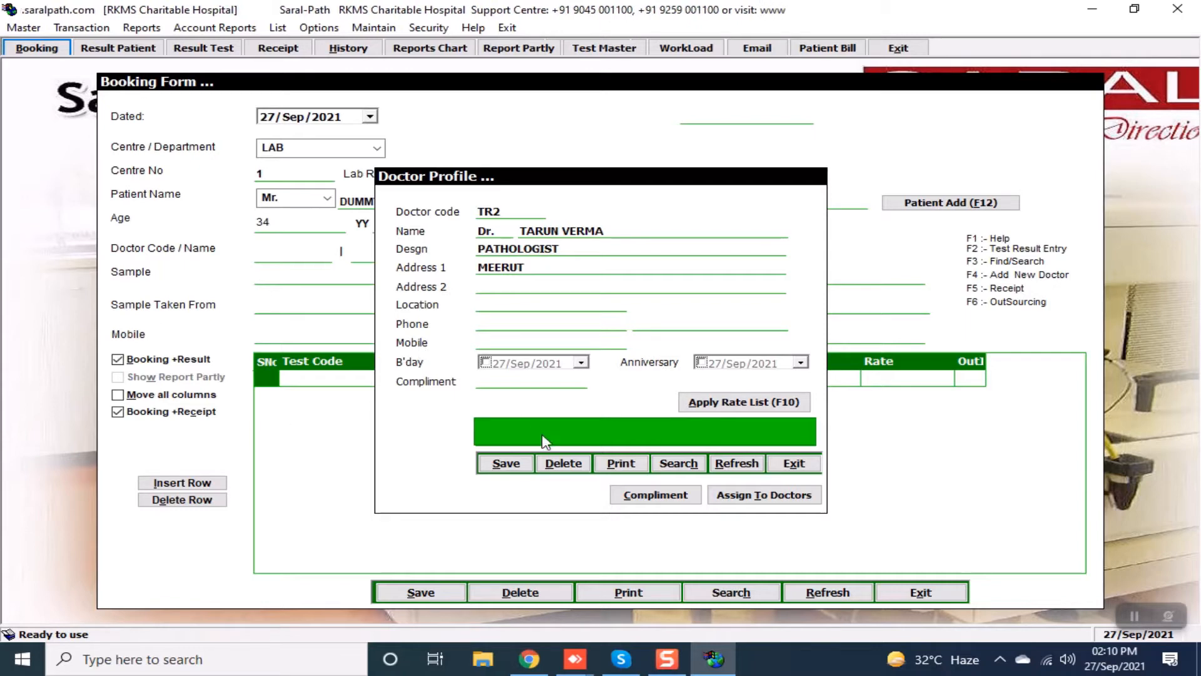
{"action": "left_click", "coordinate": [504, 381]}
{"action": "type", "text": "5"}
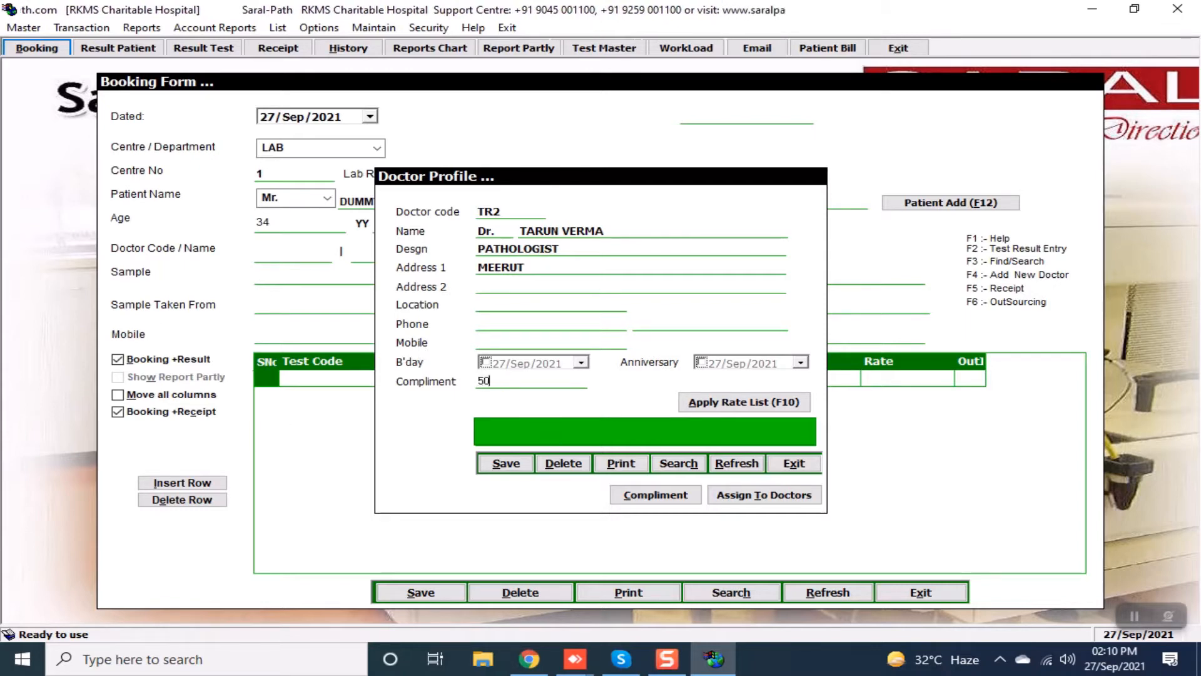
{"action": "type", "text": "0"}
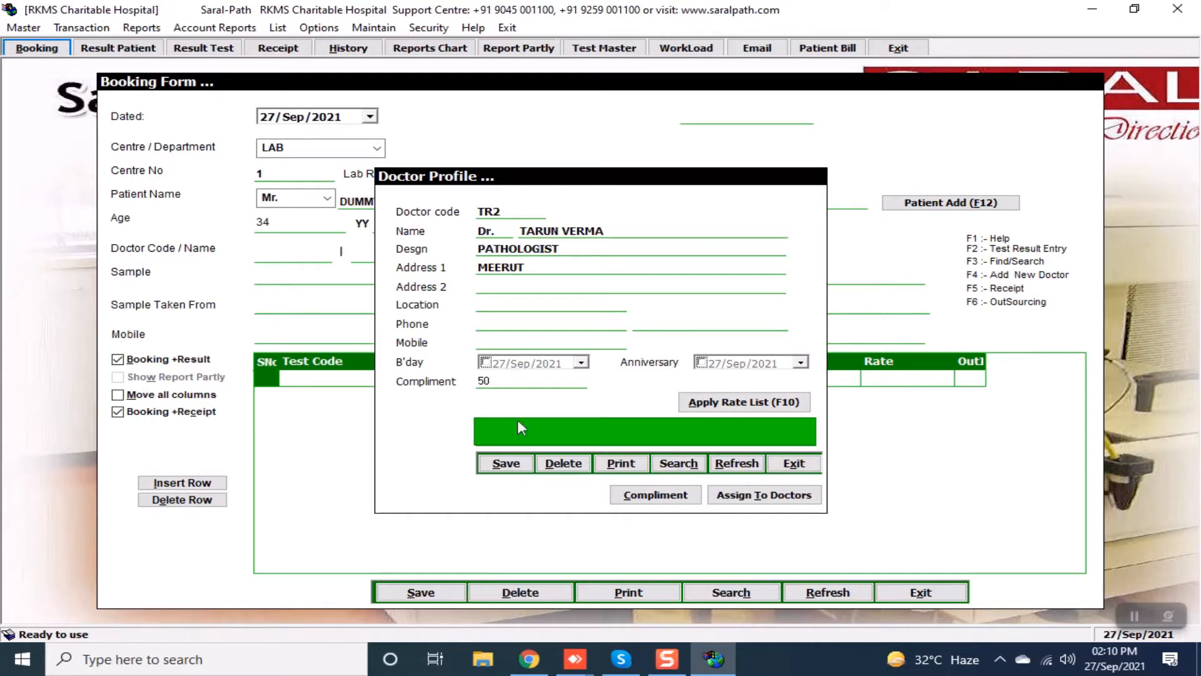
{"action": "left_click", "coordinate": [511, 464]}
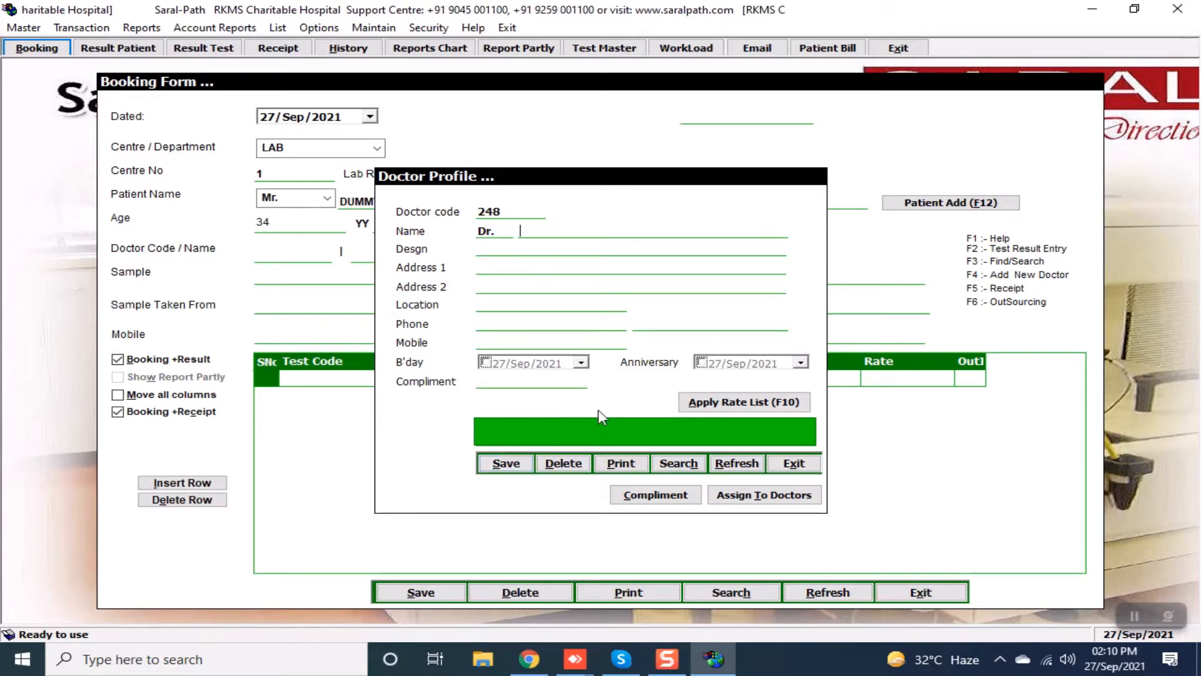
{"action": "left_click", "coordinate": [765, 497]}
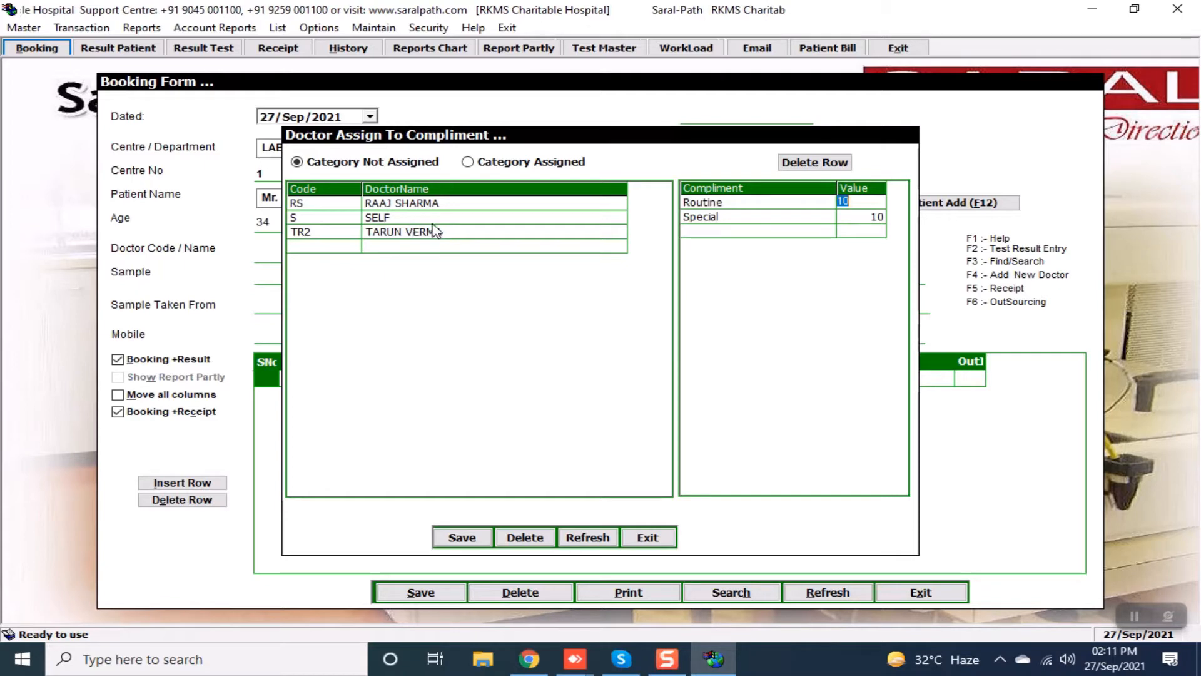
Assign the new doctor to the compliments and select them in the Category Assigned list.
{"action": "left_click", "coordinate": [338, 237]}
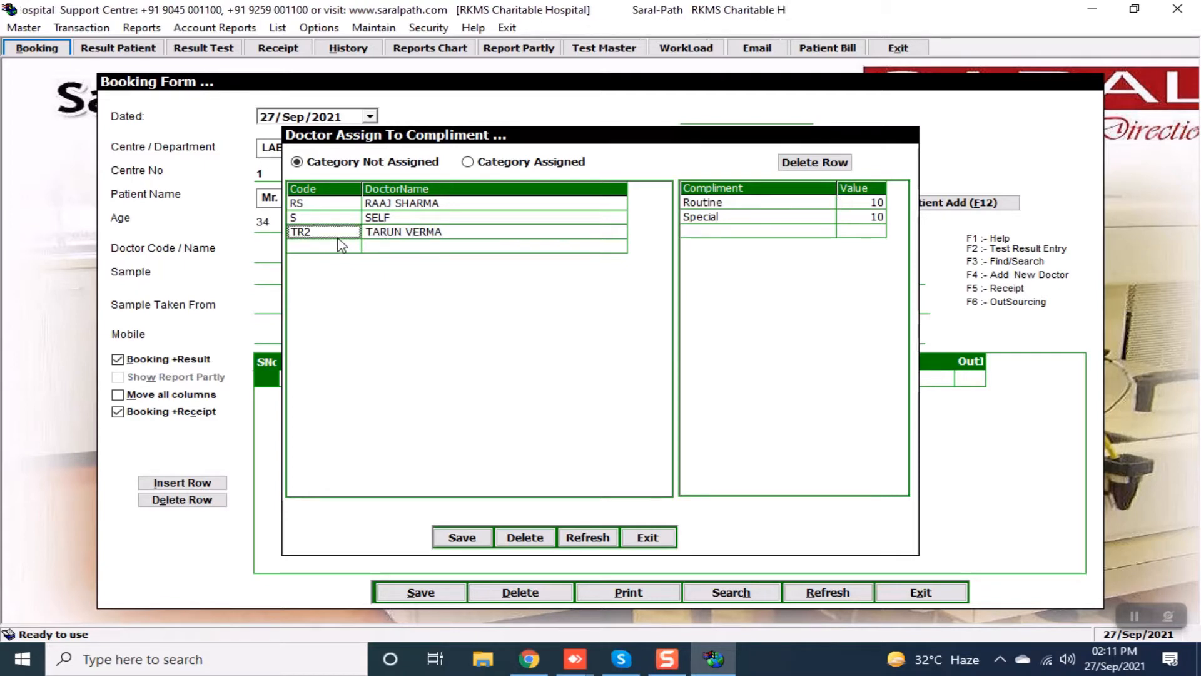
{"action": "left_click", "coordinate": [462, 537]}
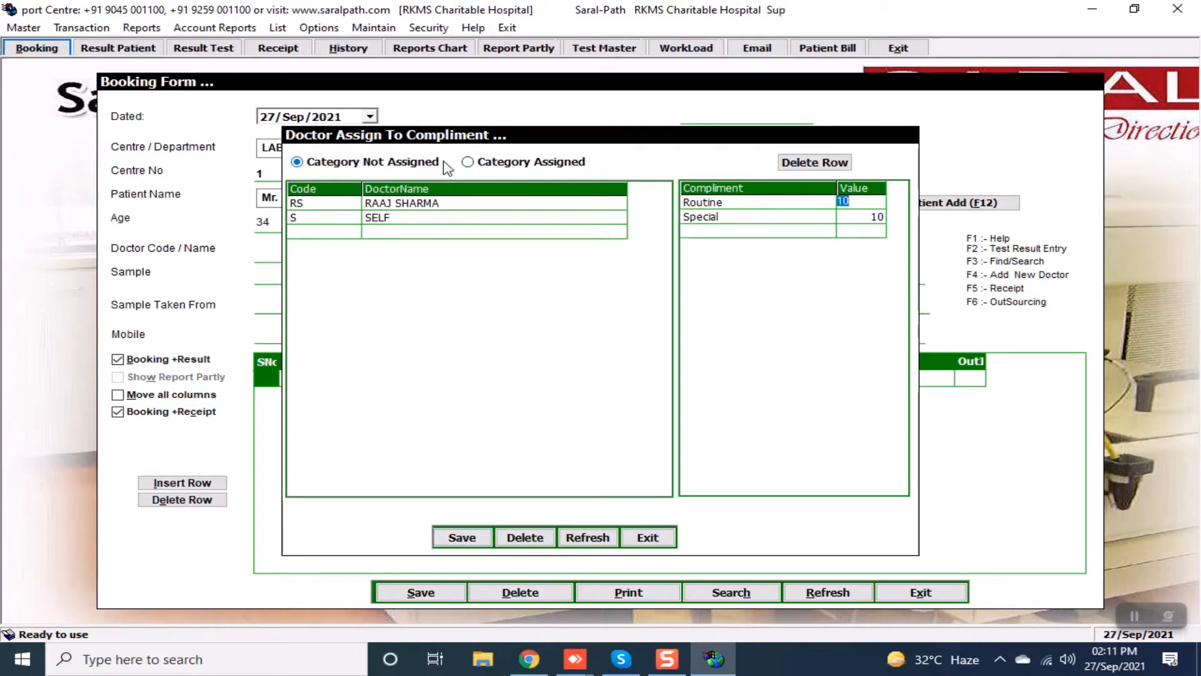
{"action": "left_click", "coordinate": [468, 163]}
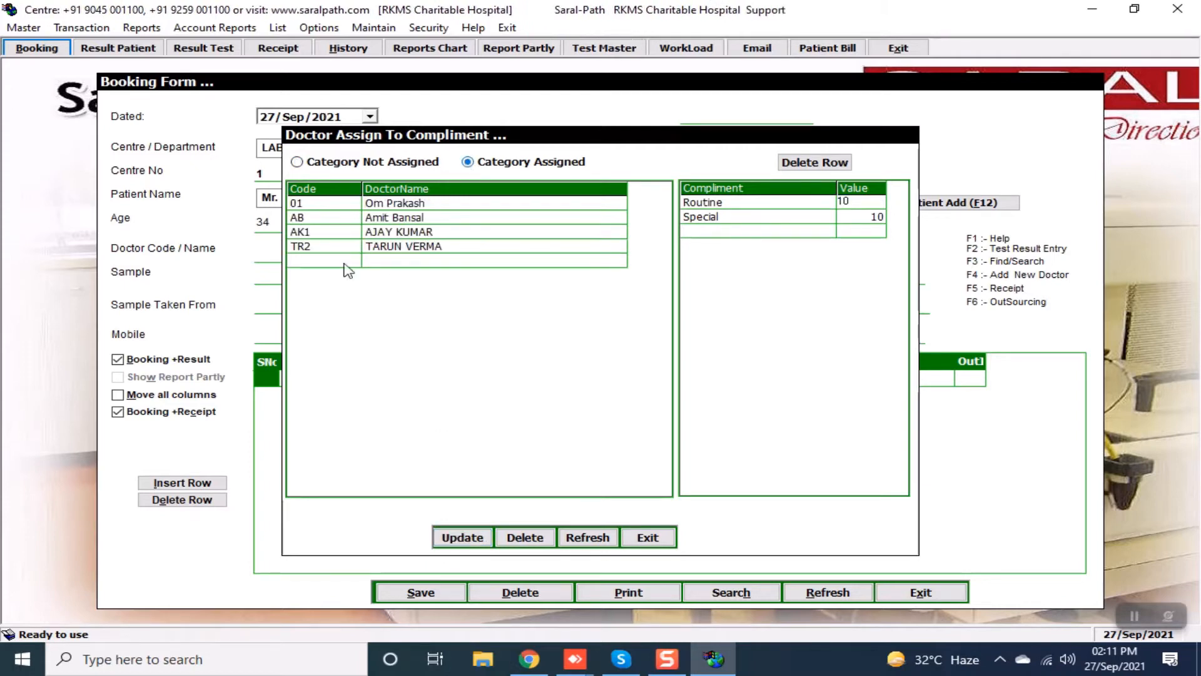
{"action": "left_click", "coordinate": [407, 247]}
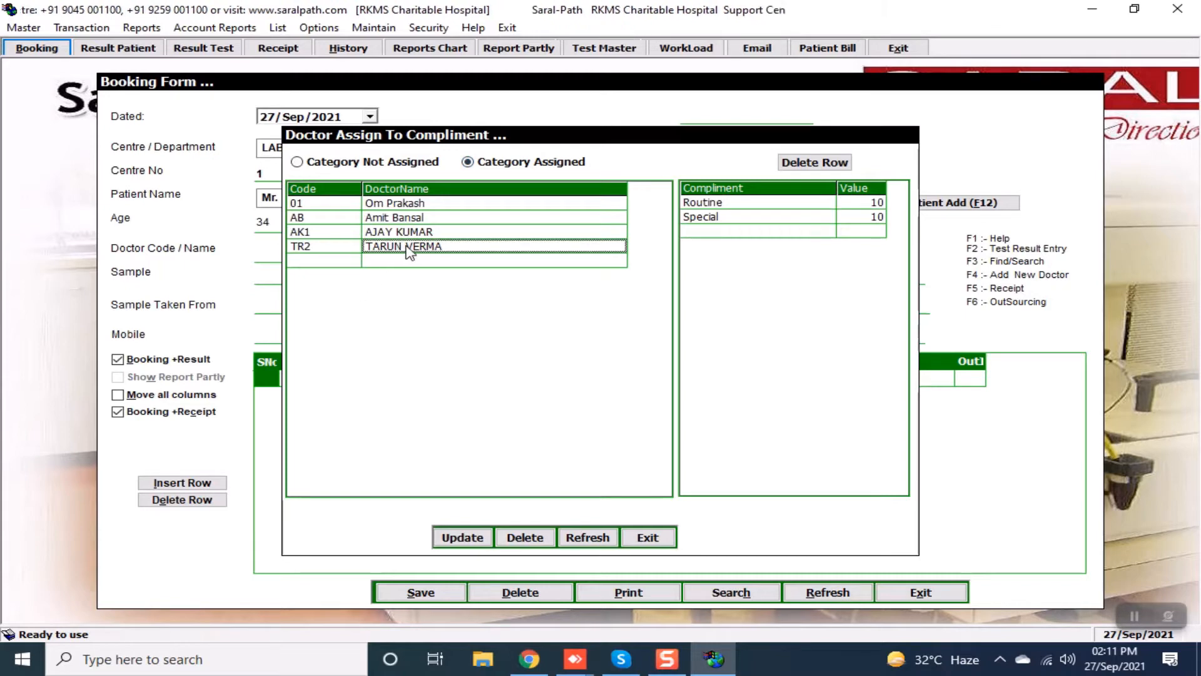
Set Routine 30 and Special 10 for the new doctor, update, and exit.
{"action": "left_click", "coordinate": [863, 205]}
{"action": "left_click", "coordinate": [864, 204]}
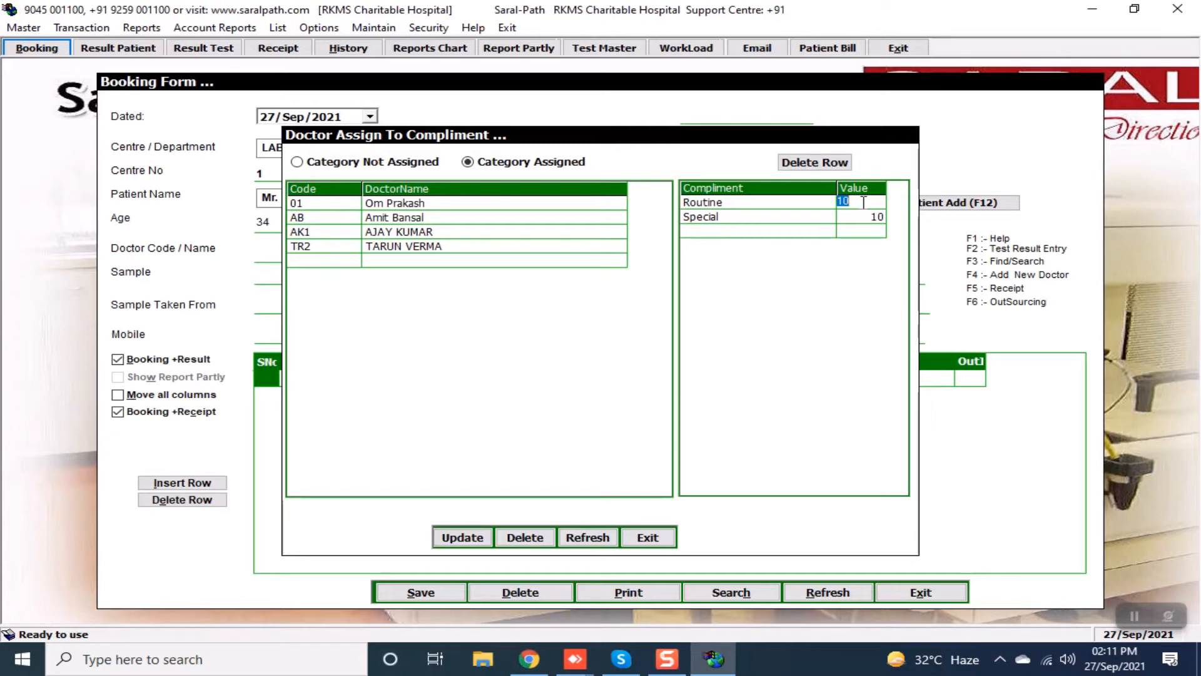
{"action": "type", "text": "30"}
{"action": "key", "text": "Down"}
{"action": "type", "text": "1"}
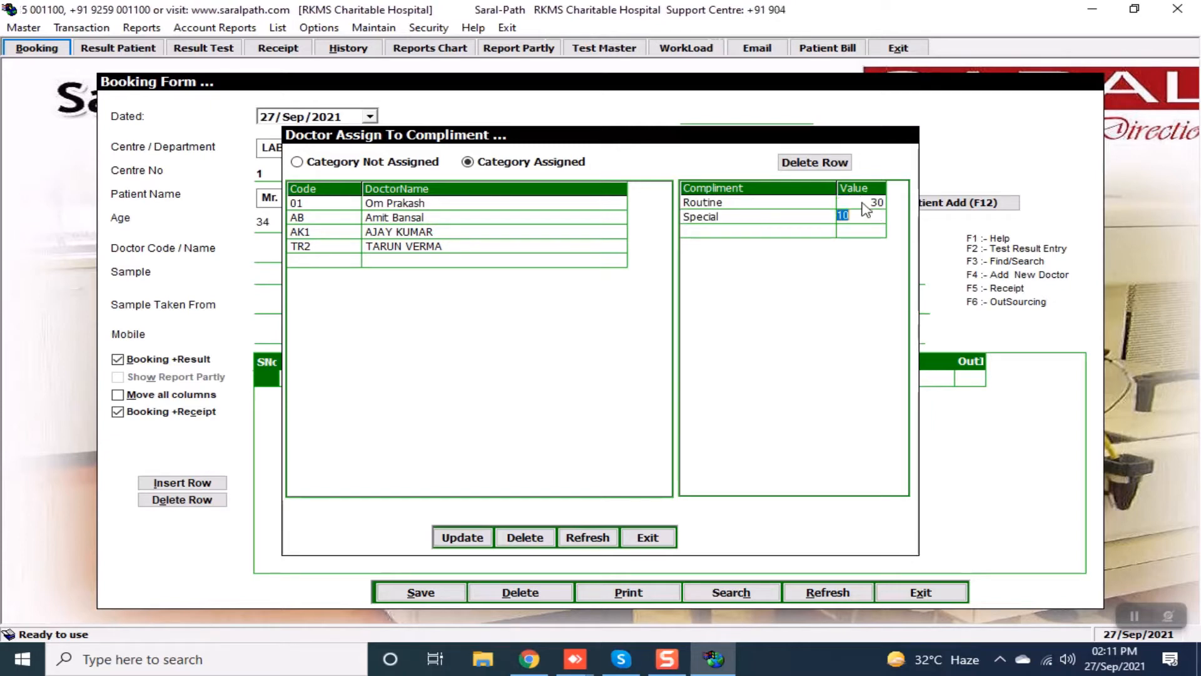
{"action": "type", "text": "0"}
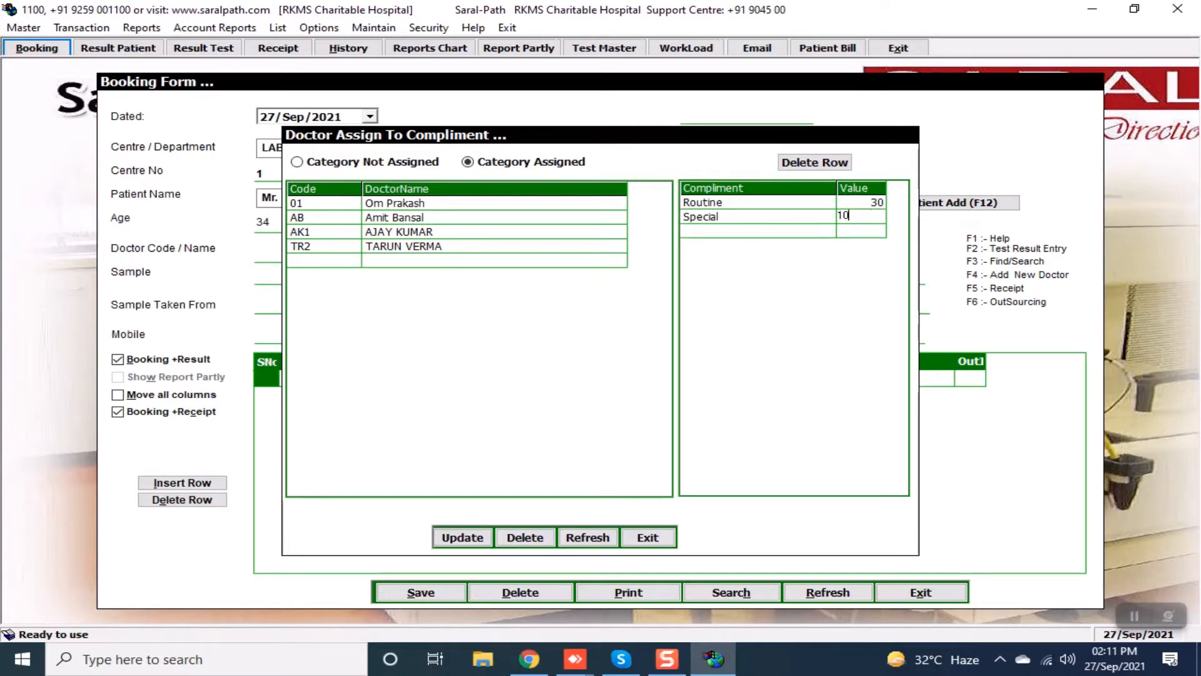
{"action": "key", "text": "Return"}
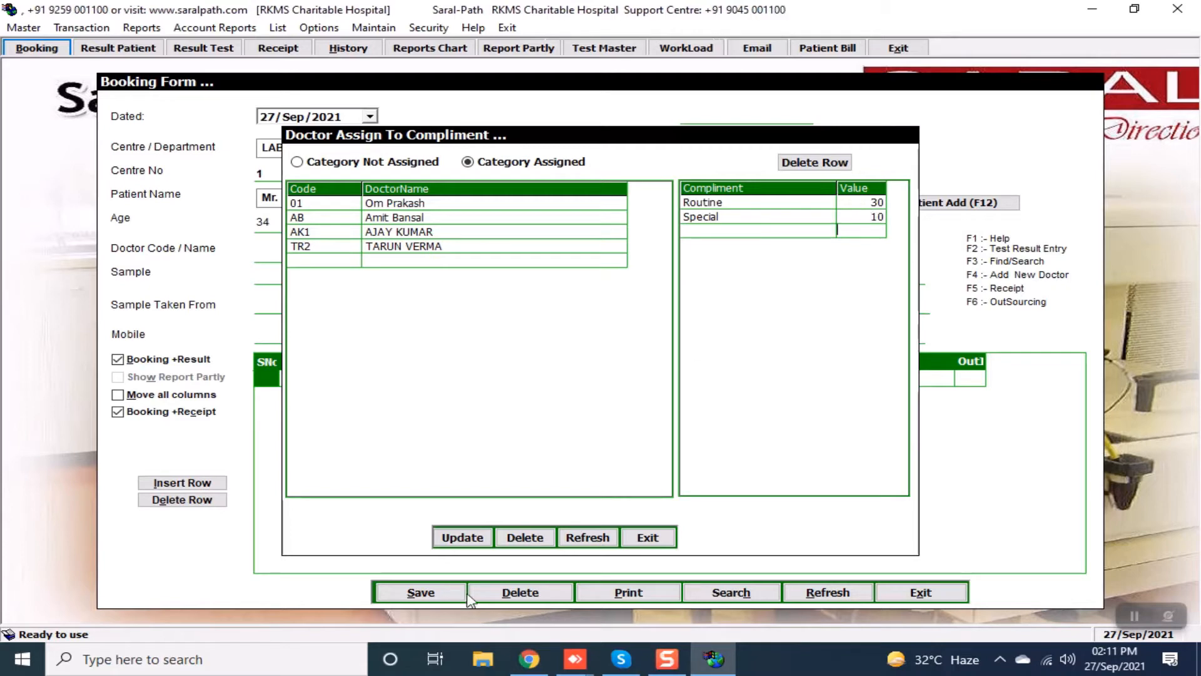
{"action": "left_click", "coordinate": [445, 543]}
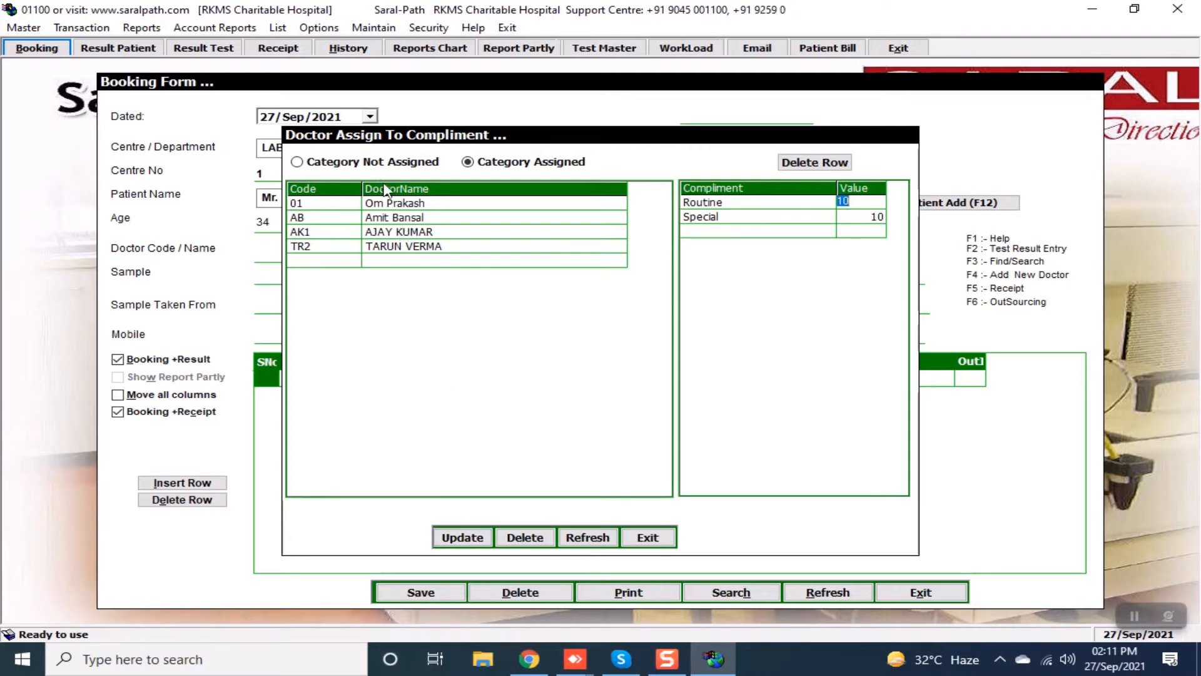
{"action": "left_click", "coordinate": [417, 249]}
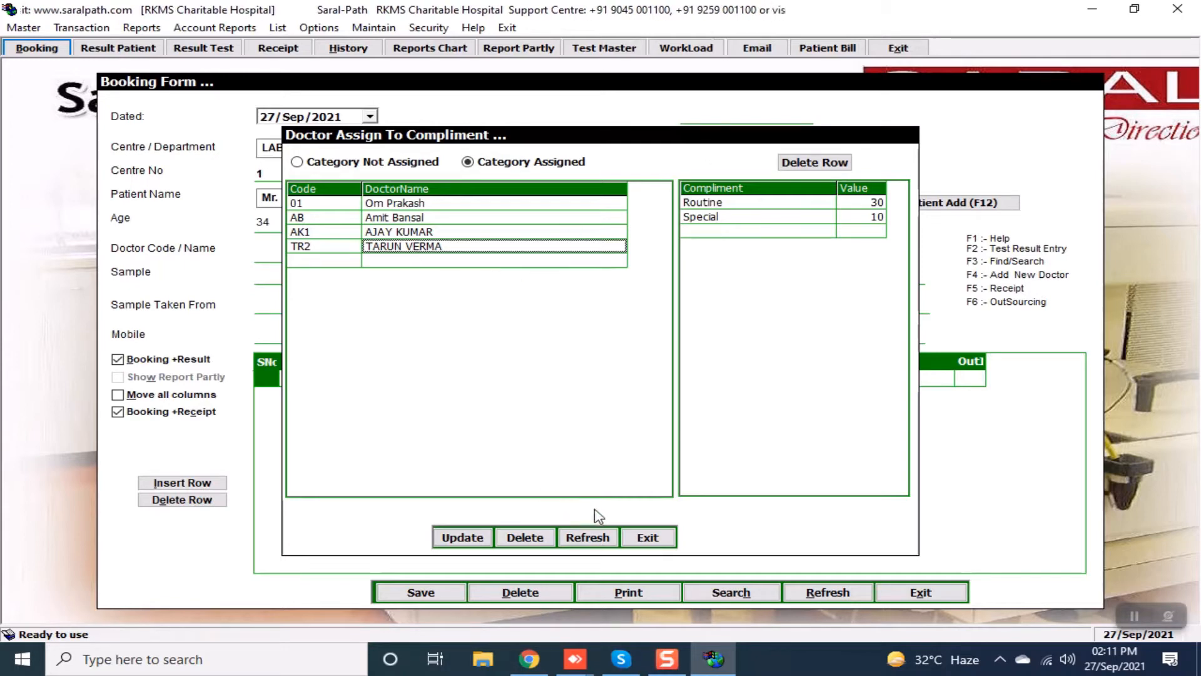
{"action": "left_click", "coordinate": [627, 538]}
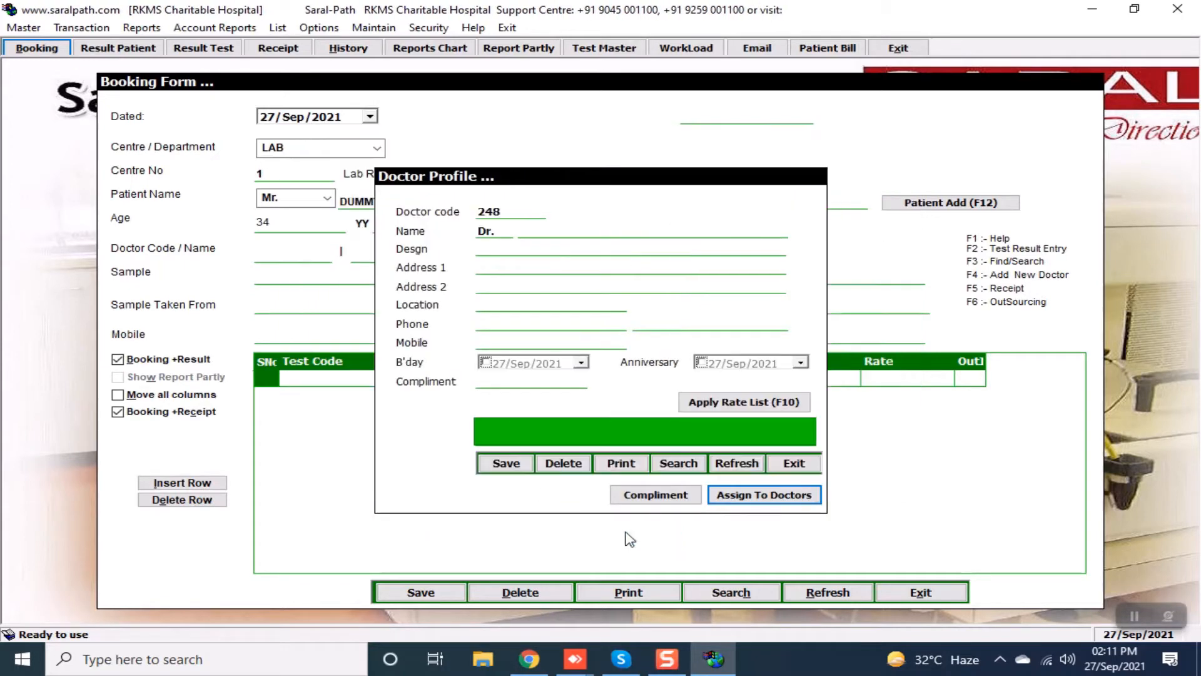
Close the doctor profile and fill the booking's doctor code with TR2.
{"action": "left_click", "coordinate": [794, 467]}
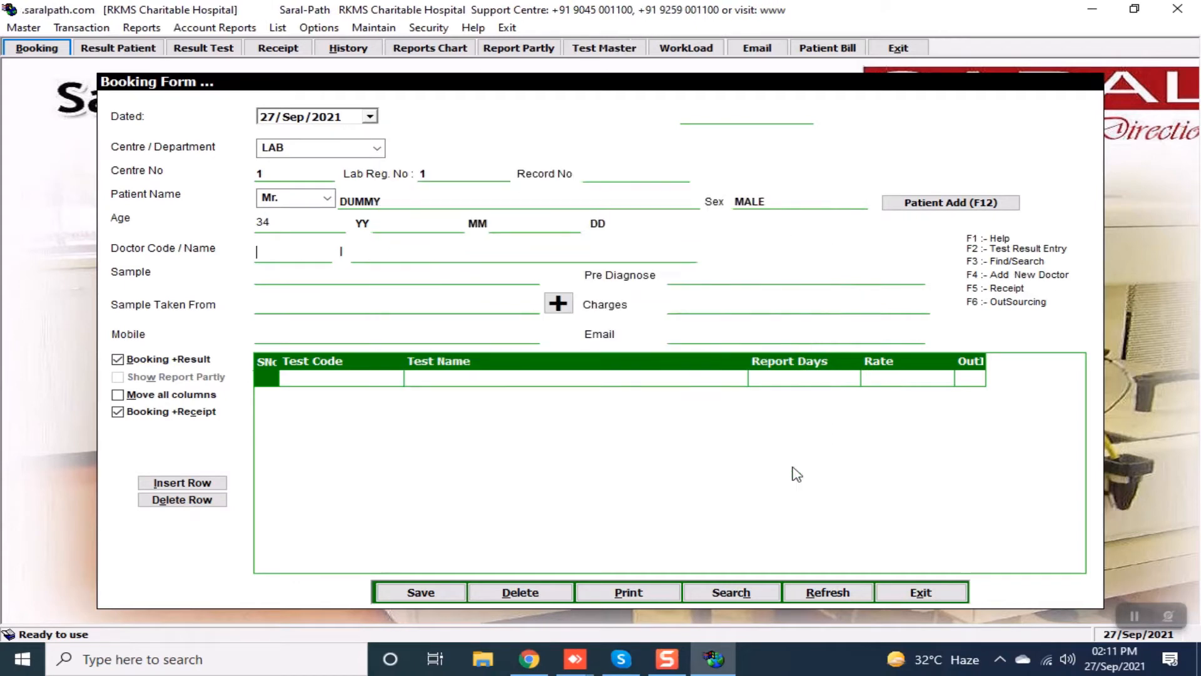
{"action": "type", "text": "TR2"}
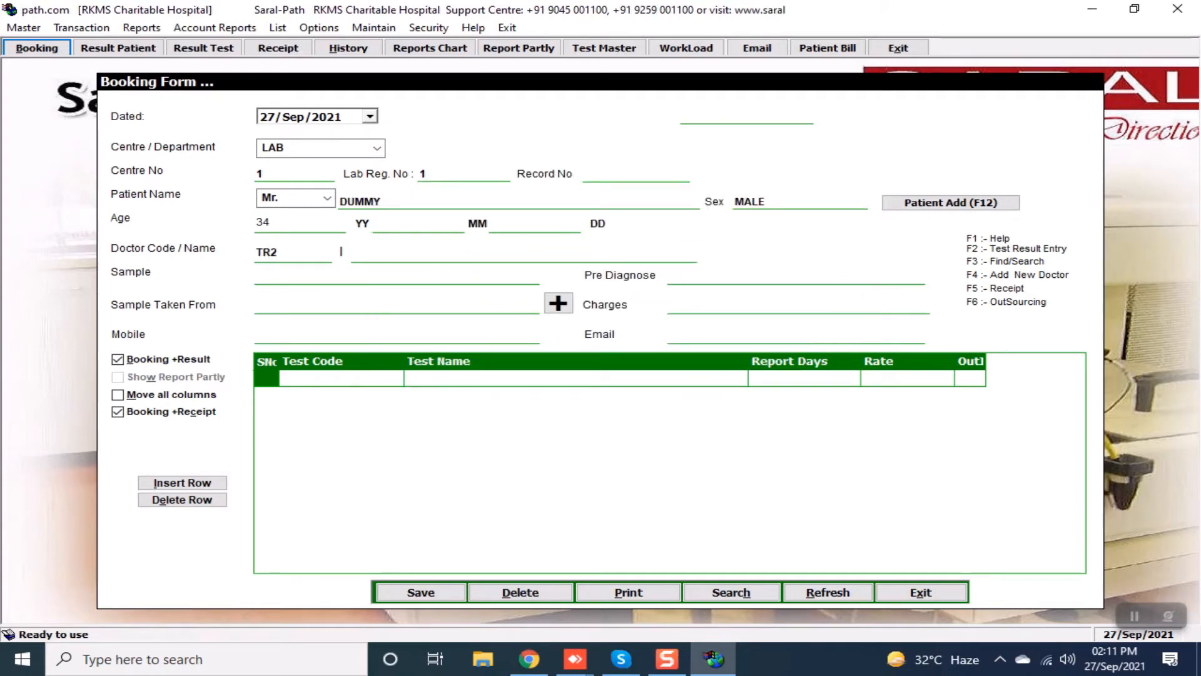
{"action": "key", "text": "Return"}
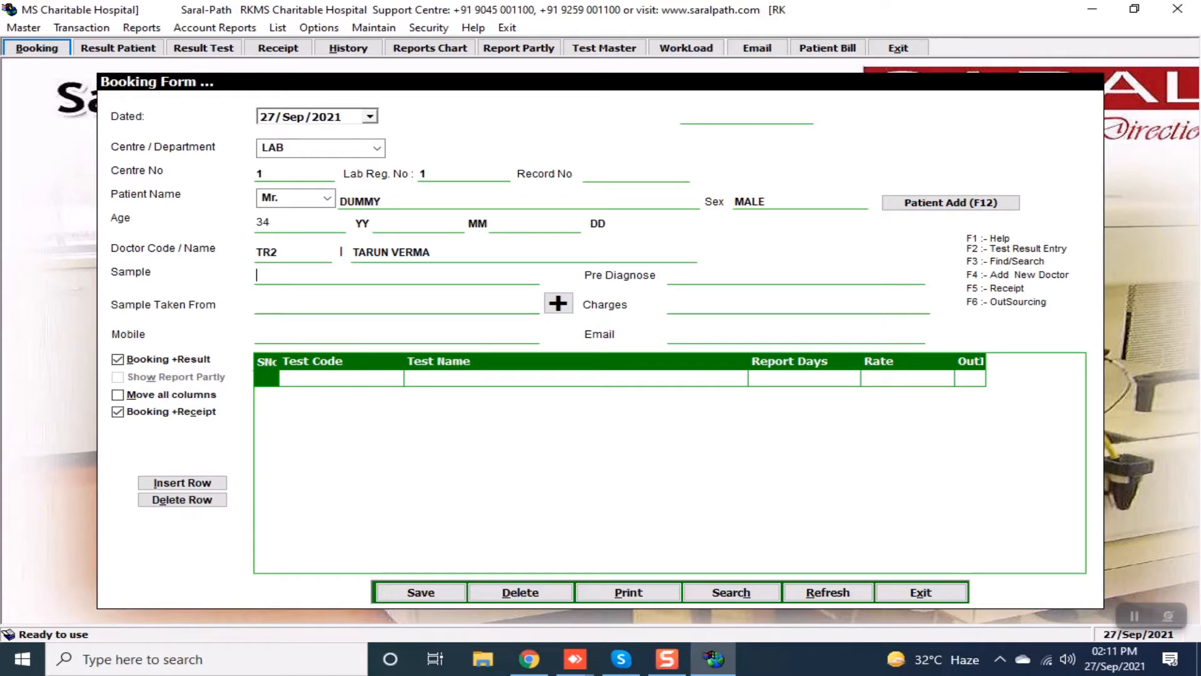
Choose BLOOD from the Sample List as the booking sample.
{"action": "type", "text": "ER"}
{"action": "key", "text": "BackSpace"}
{"action": "key", "text": "BackSpace"}
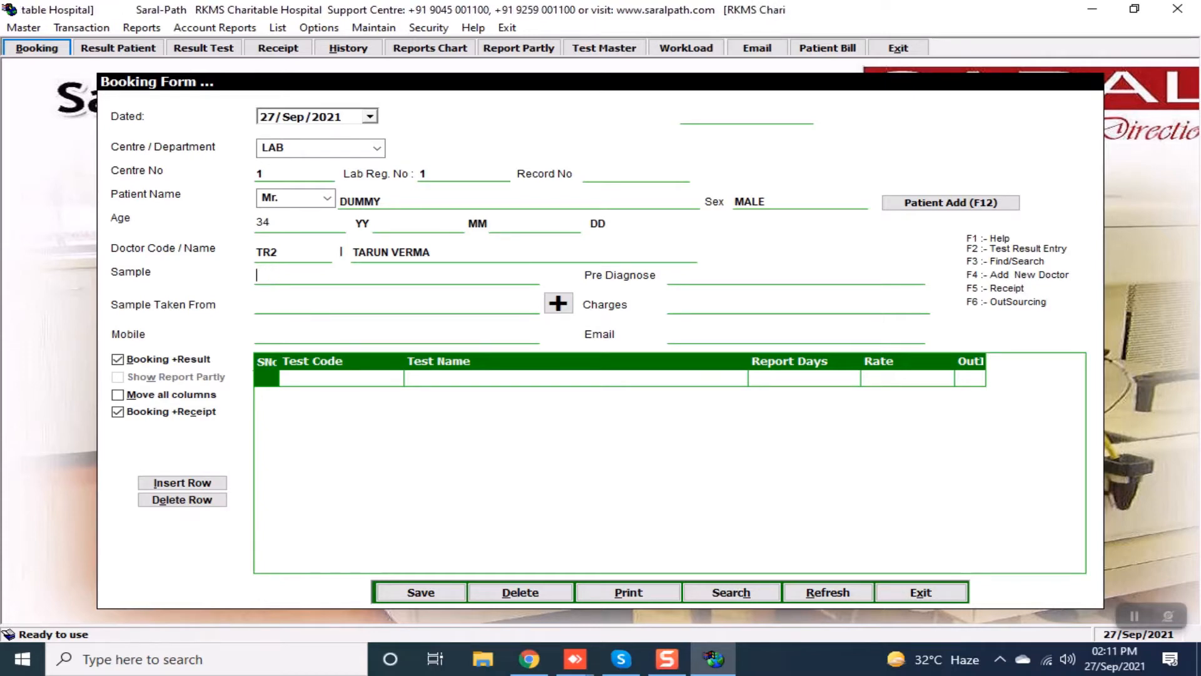
{"action": "key", "text": "F1"}
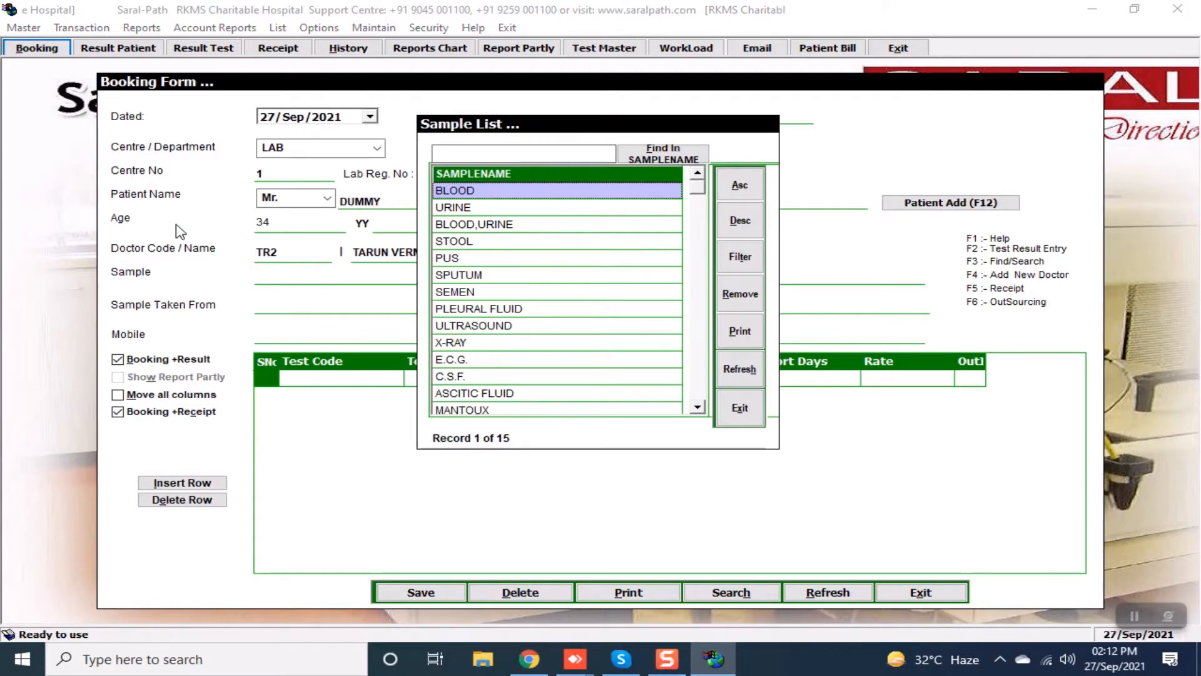
{"action": "key", "text": "Return"}
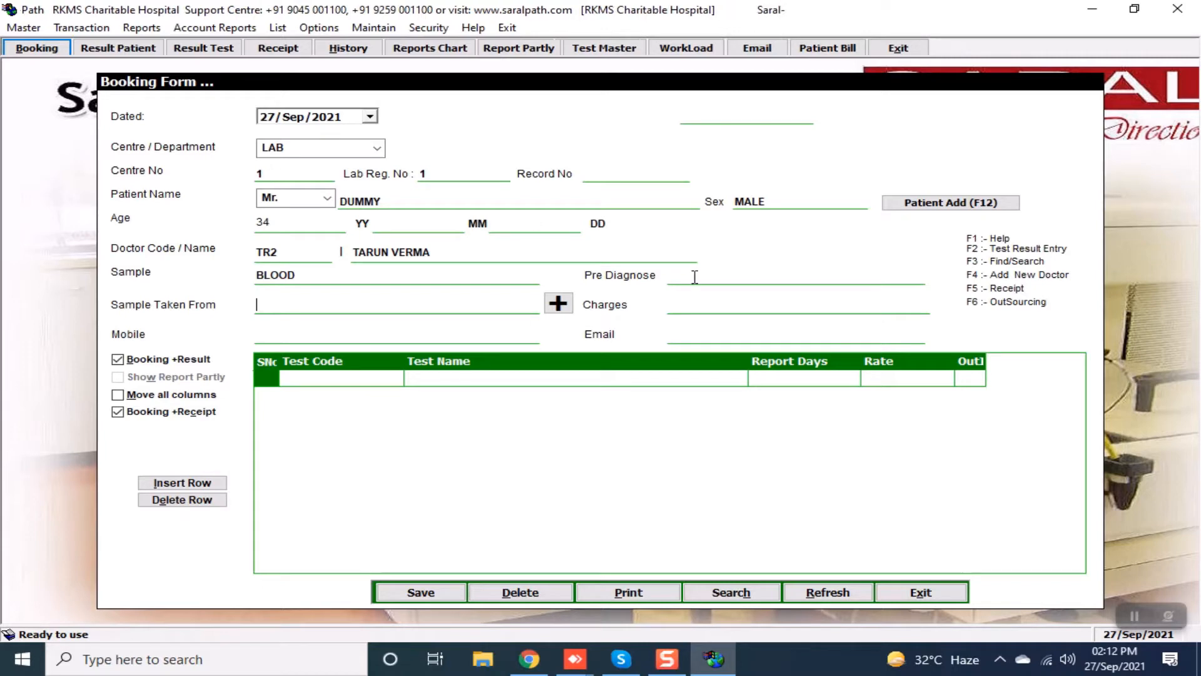
Add TRY as a new sample source and select it for Sample Taken From.
{"action": "left_click", "coordinate": [559, 304]}
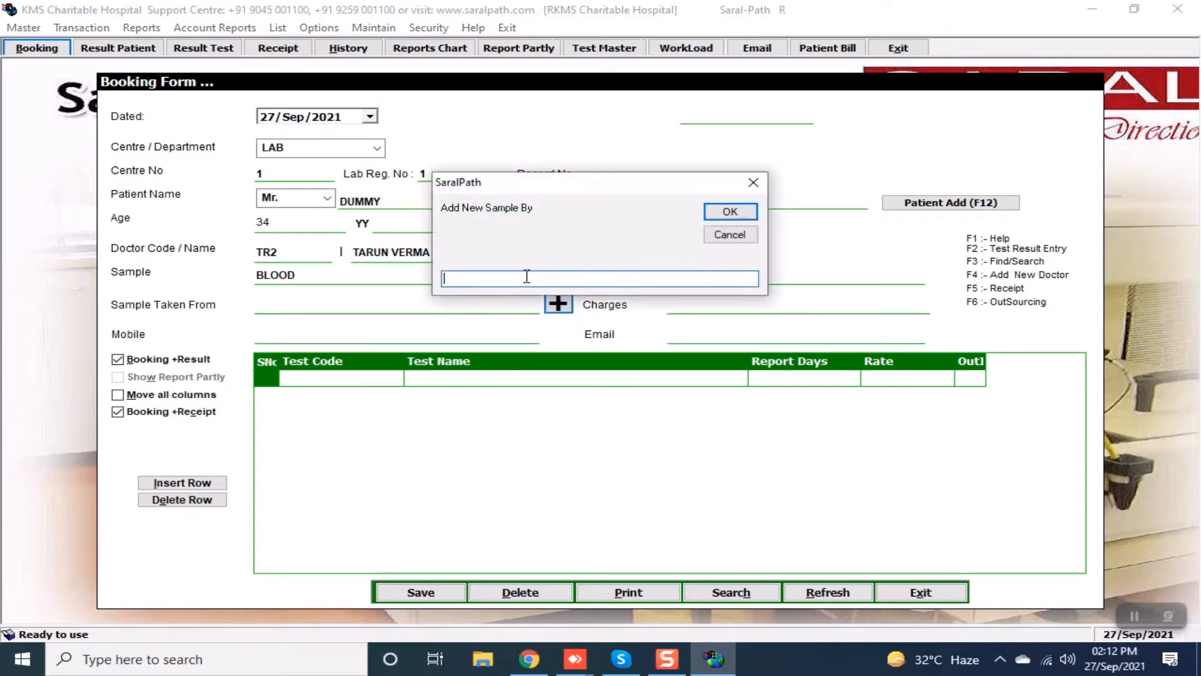
{"action": "type", "text": "TRY"}
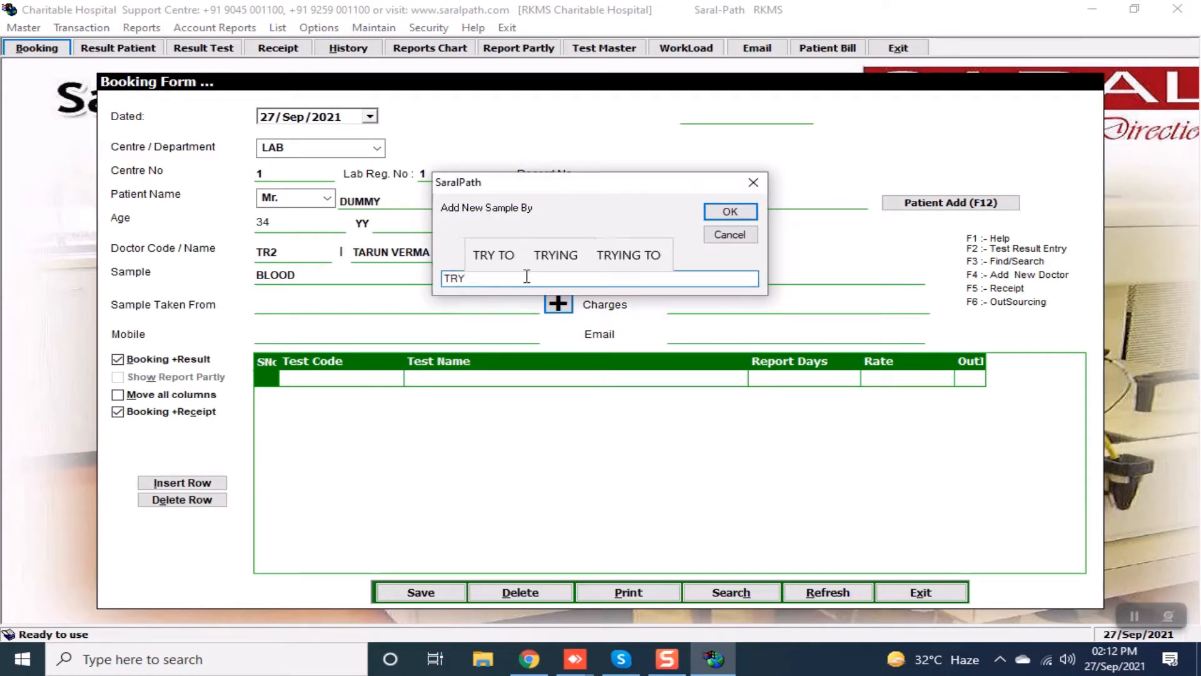
{"action": "left_click", "coordinate": [753, 213]}
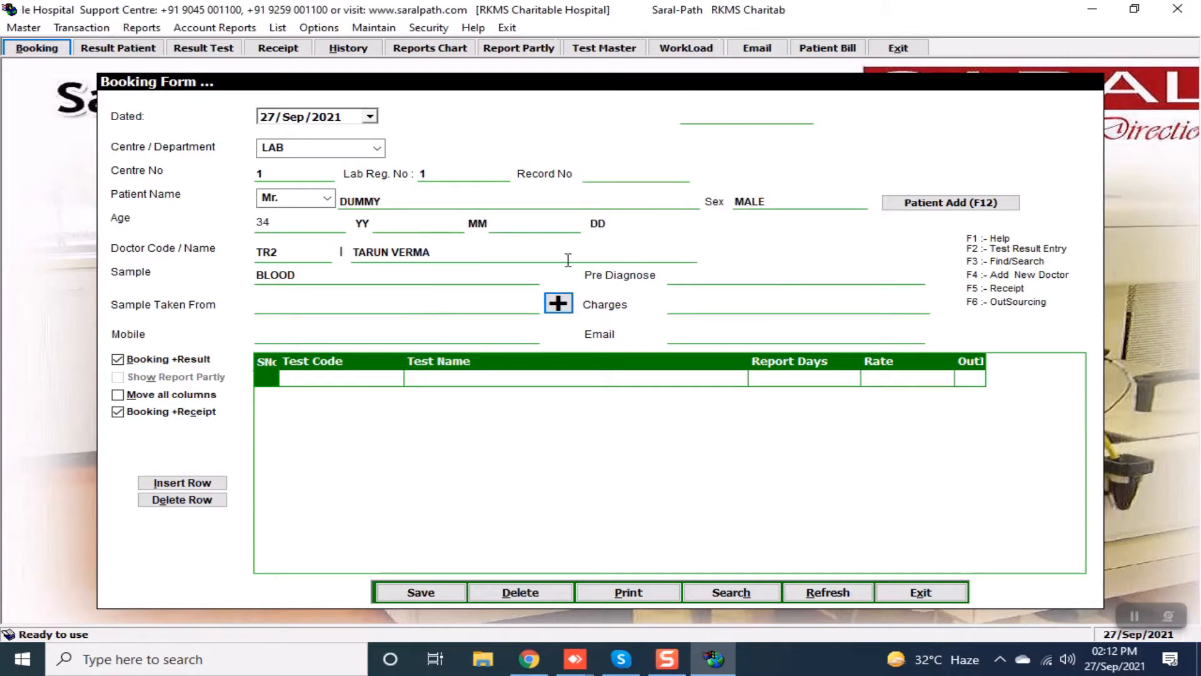
{"action": "left_click", "coordinate": [279, 306]}
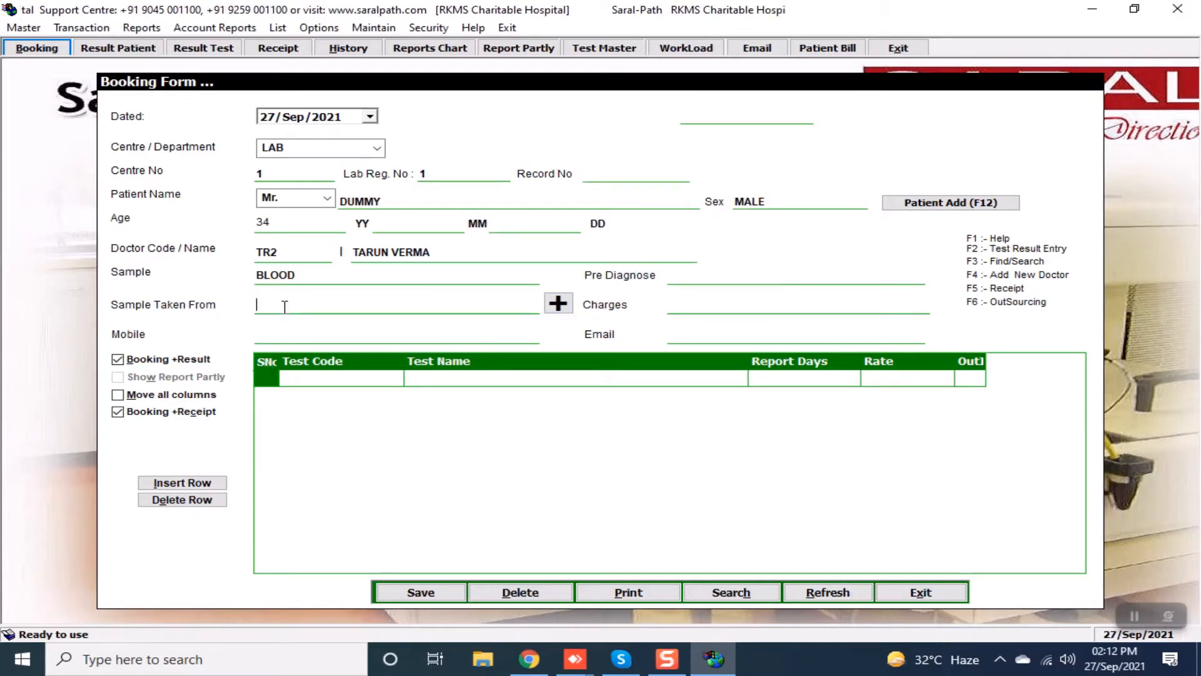
{"action": "key", "text": "F1"}
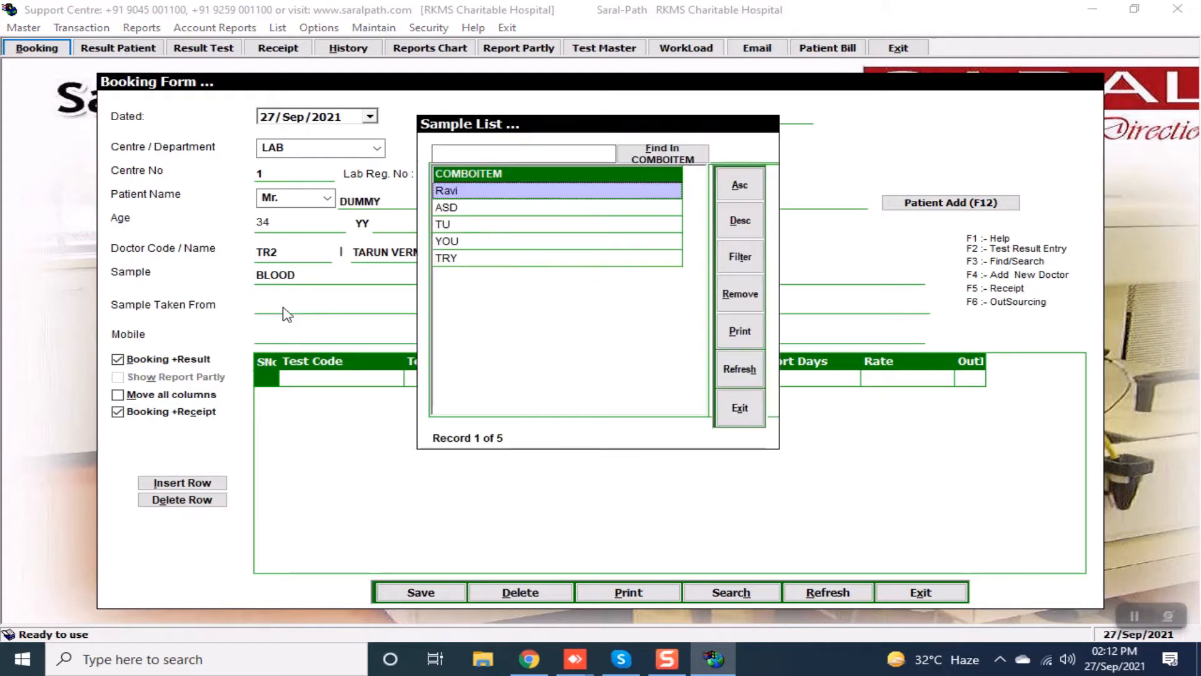
{"action": "key", "text": "Down"}
{"action": "key", "text": "Down"}
{"action": "key", "text": "Down"}
{"action": "key", "text": "Down"}
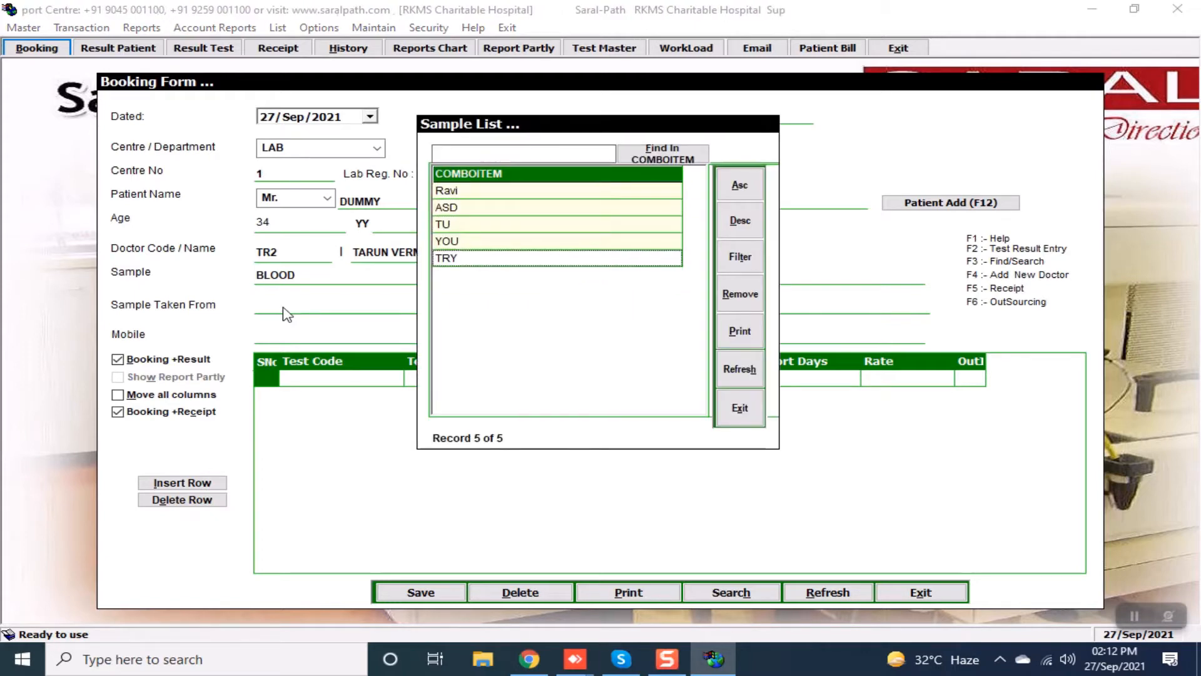
{"action": "key", "text": "Return"}
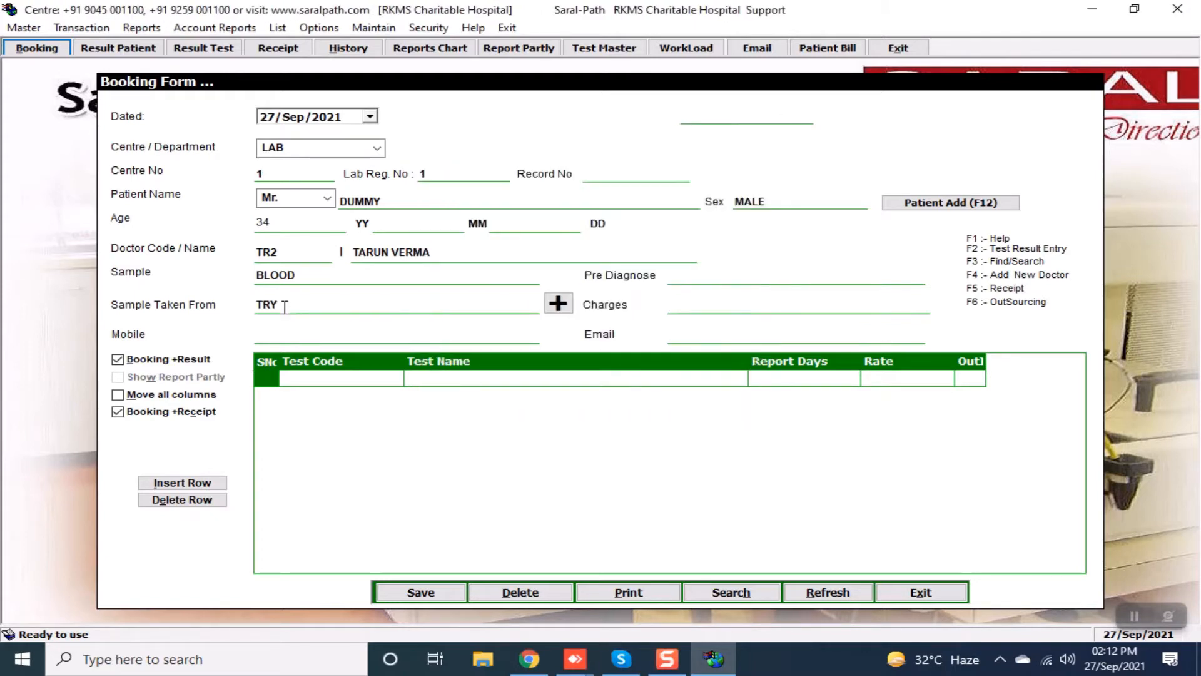
Enter the patient's mobile number and e-mail address.
{"action": "key", "text": "Return"}
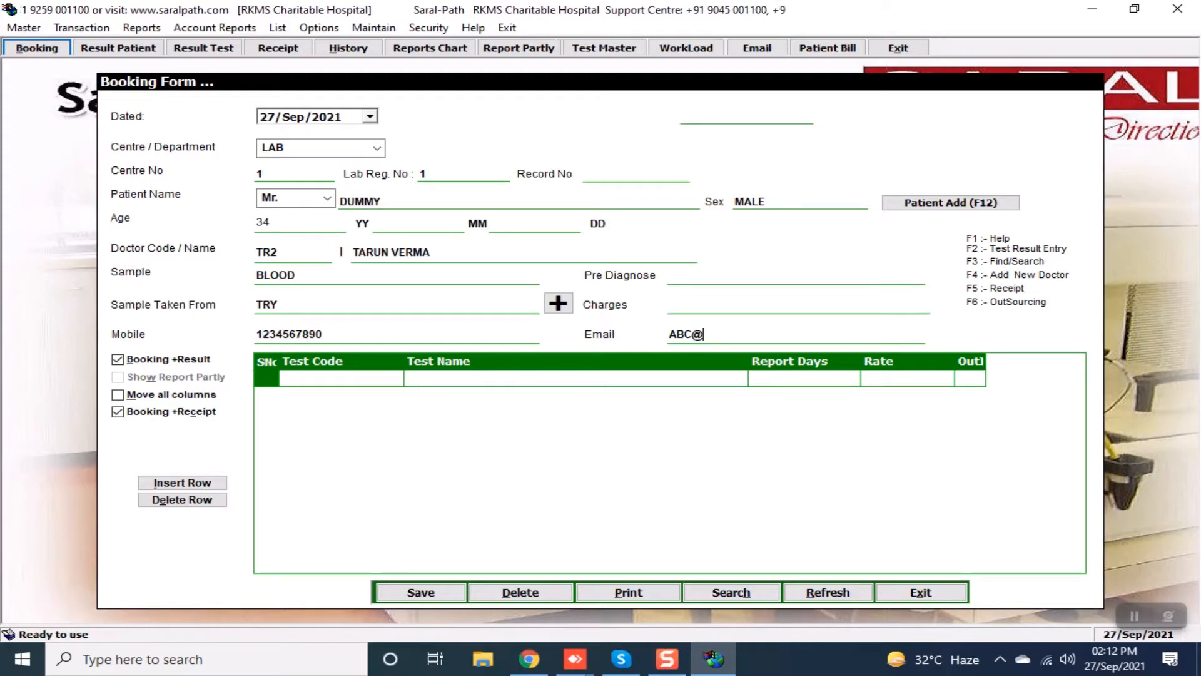
{"action": "type", "text": "GM"}
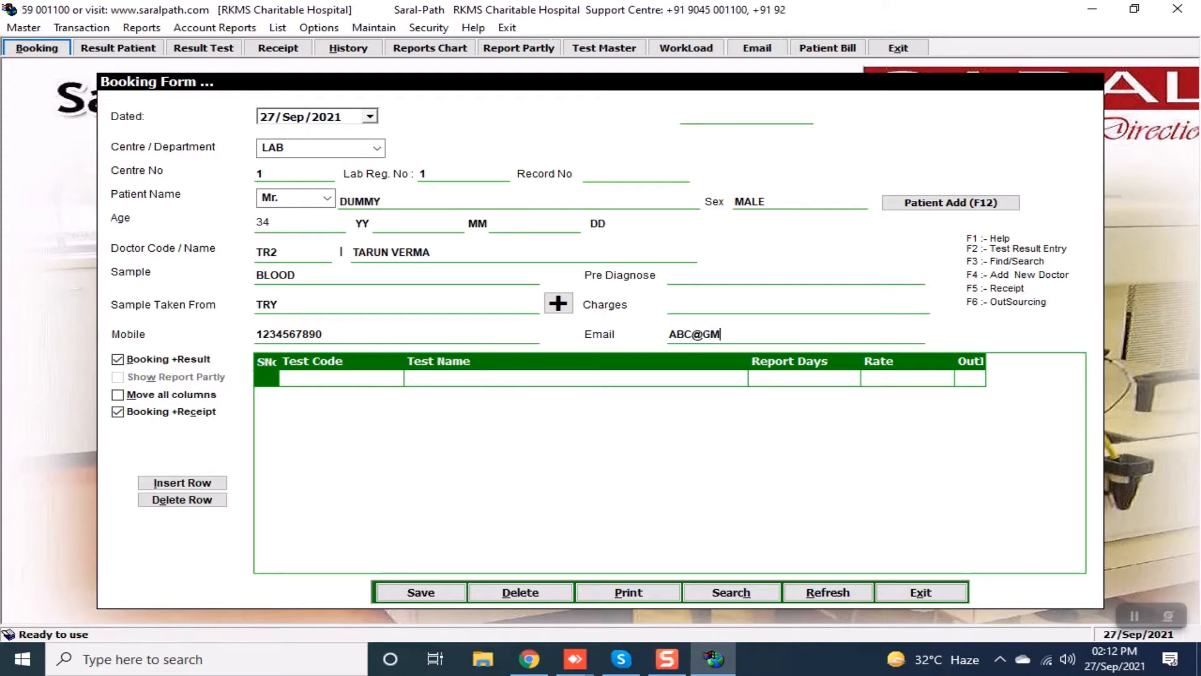
{"action": "type", "text": "AIL.COM"}
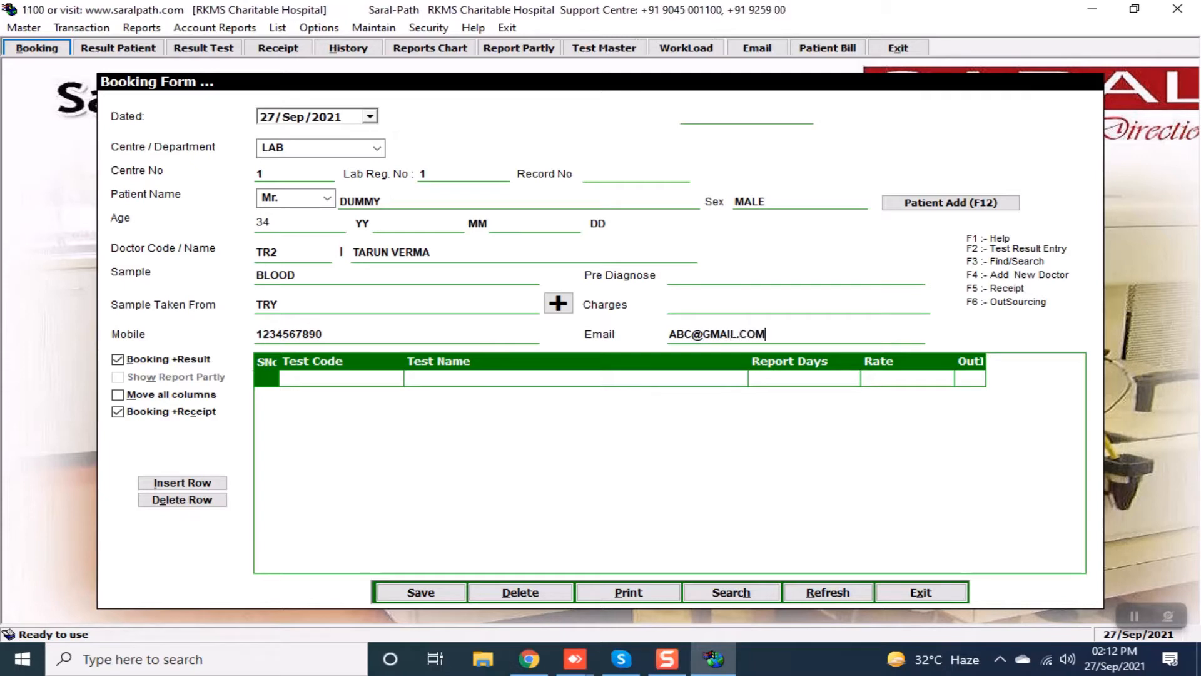
{"action": "key", "text": "Return"}
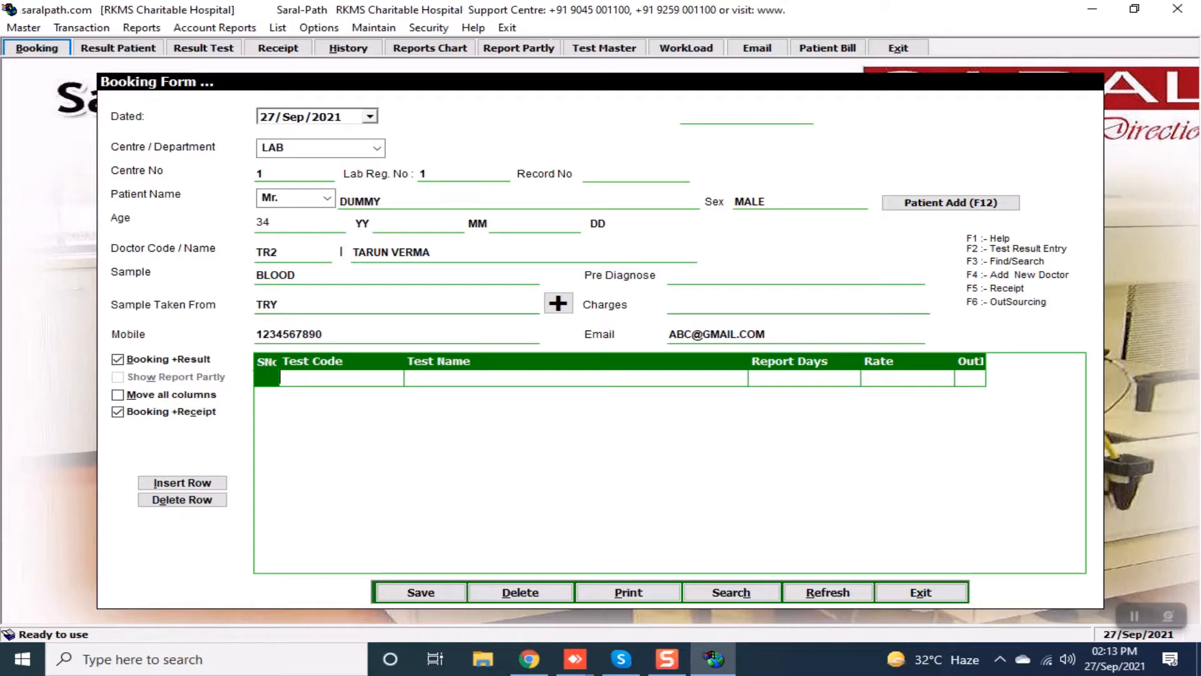
Add Hemoglobin (HB, 100) and Lipid Profile (600) tests, totalling 700, and request saving.
{"action": "type", "text": "HB"}
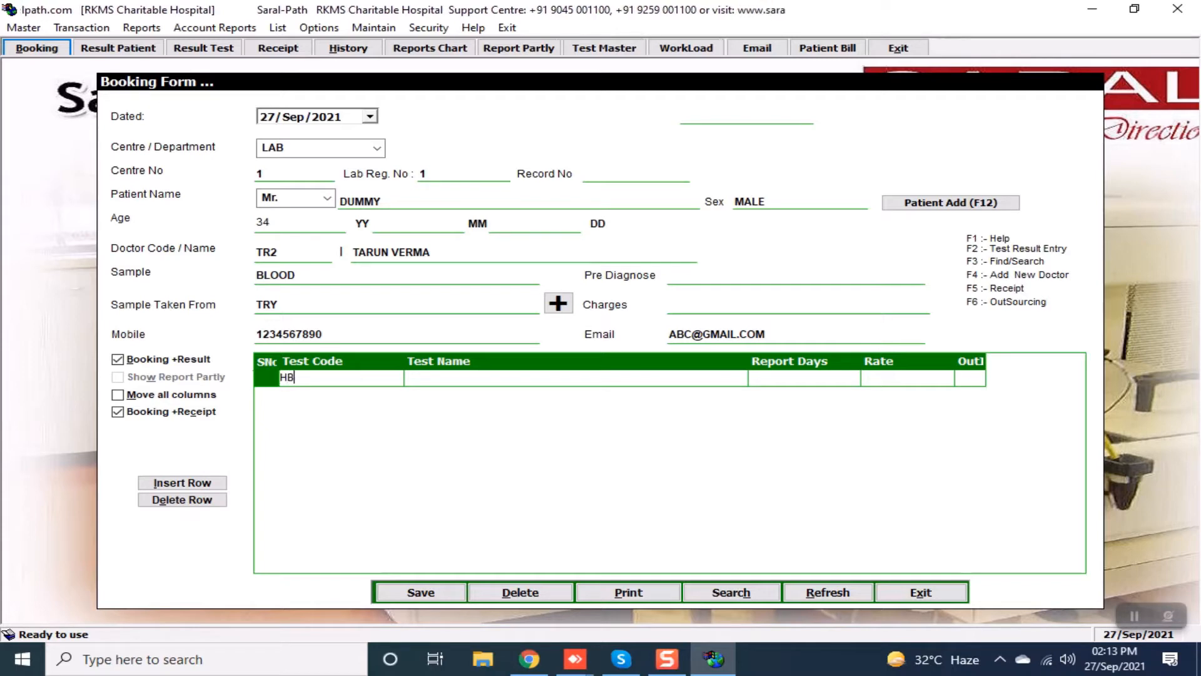
{"action": "key", "text": "Return"}
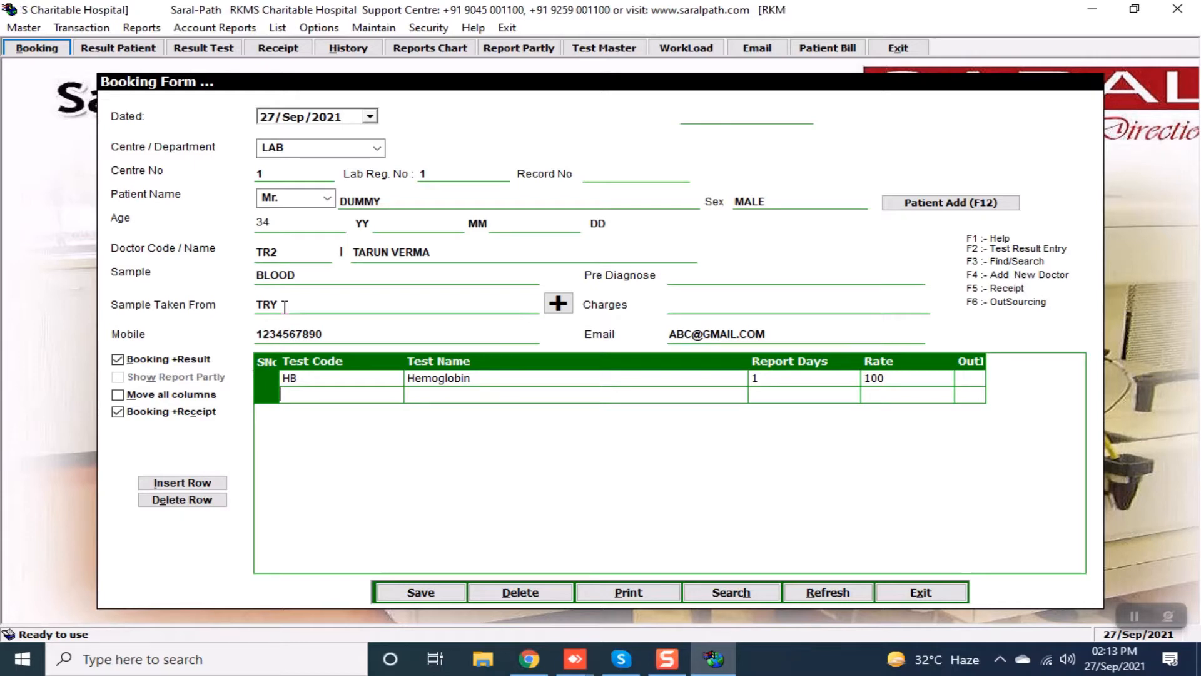
{"action": "key", "text": "F1"}
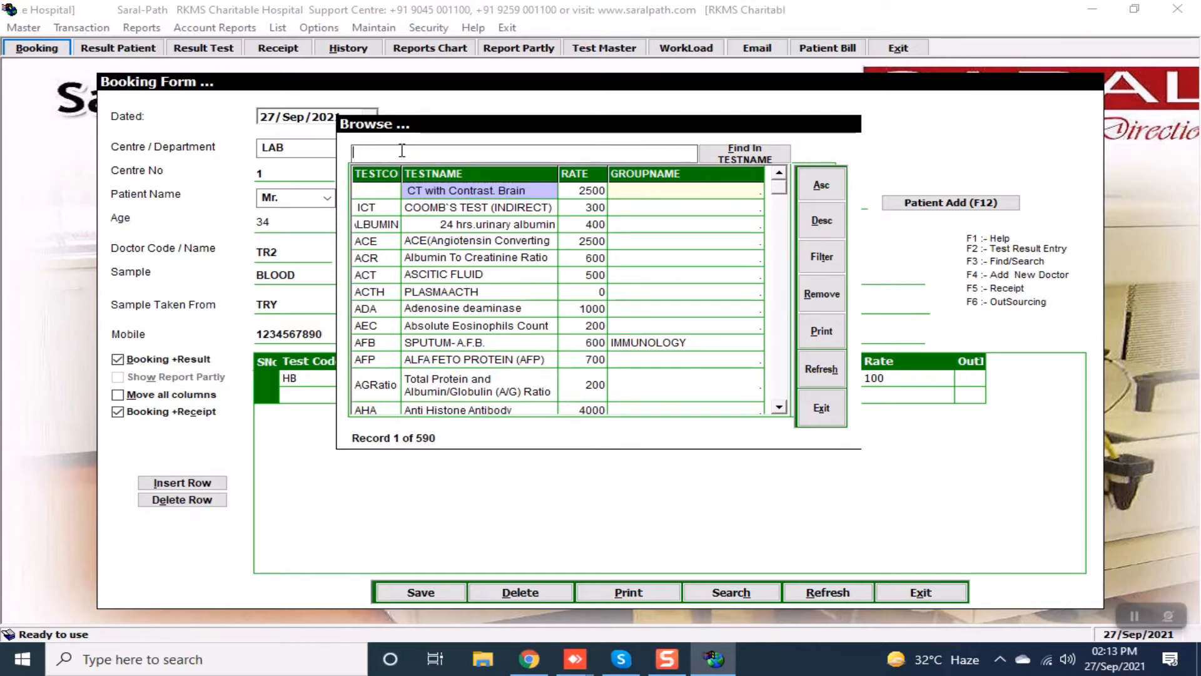
{"action": "type", "text": "LIPID"}
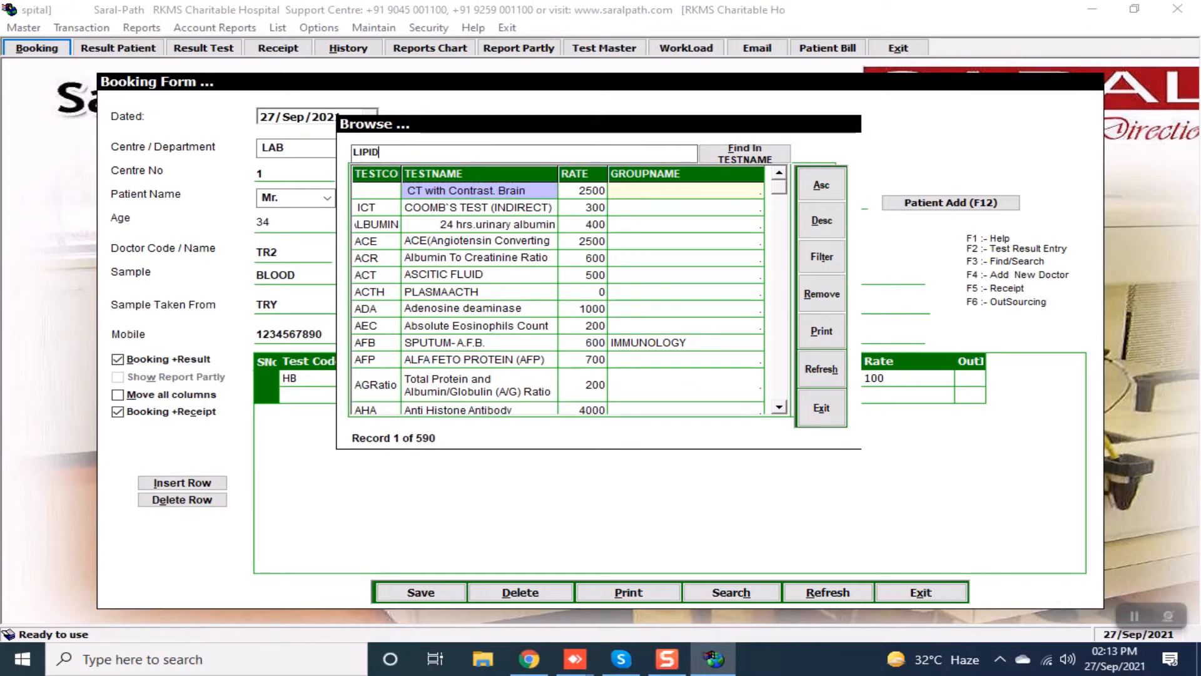
{"action": "key", "text": "Return"}
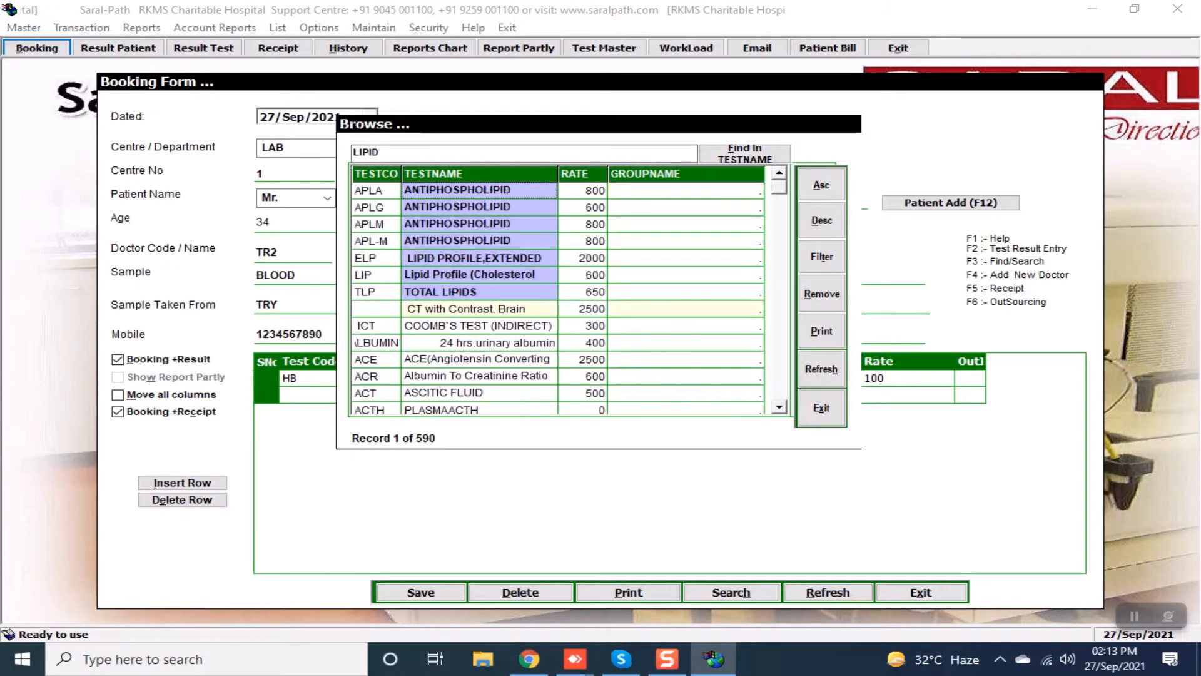
{"action": "left_click", "coordinate": [501, 274]}
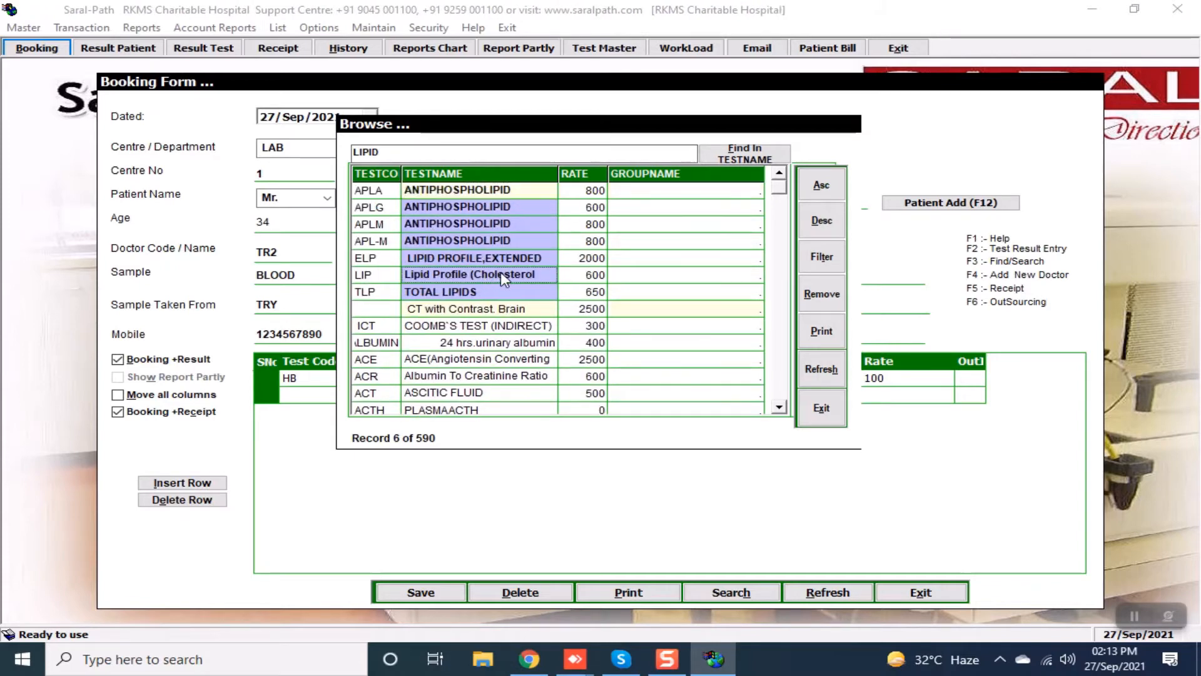
{"action": "double_click", "coordinate": [500, 274]}
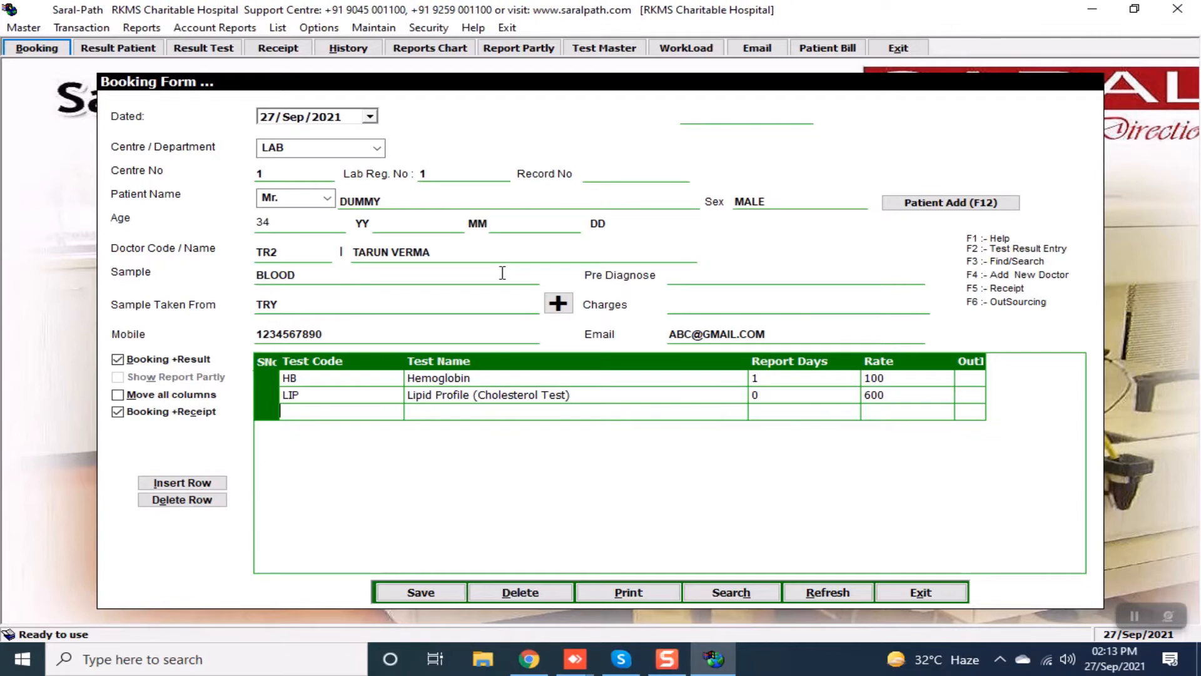
{"action": "key", "text": "Return"}
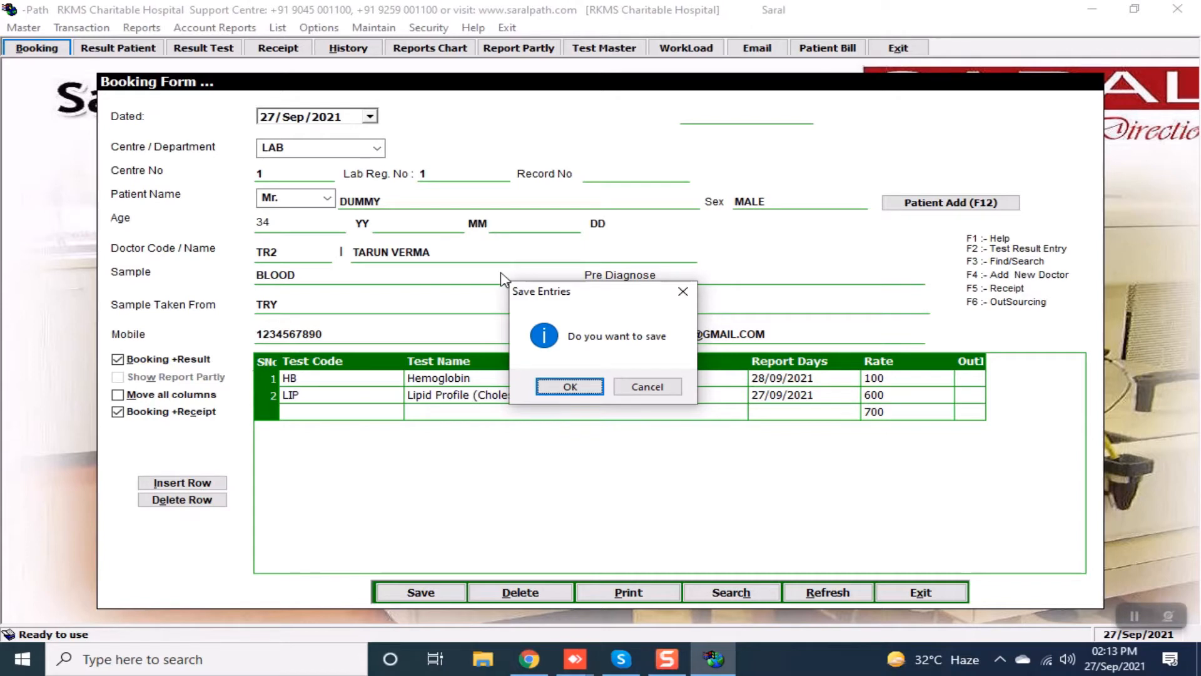
Confirm the Save Entries prompt to save the 700 booking and open its cash receipt.
{"action": "key", "text": "Return"}
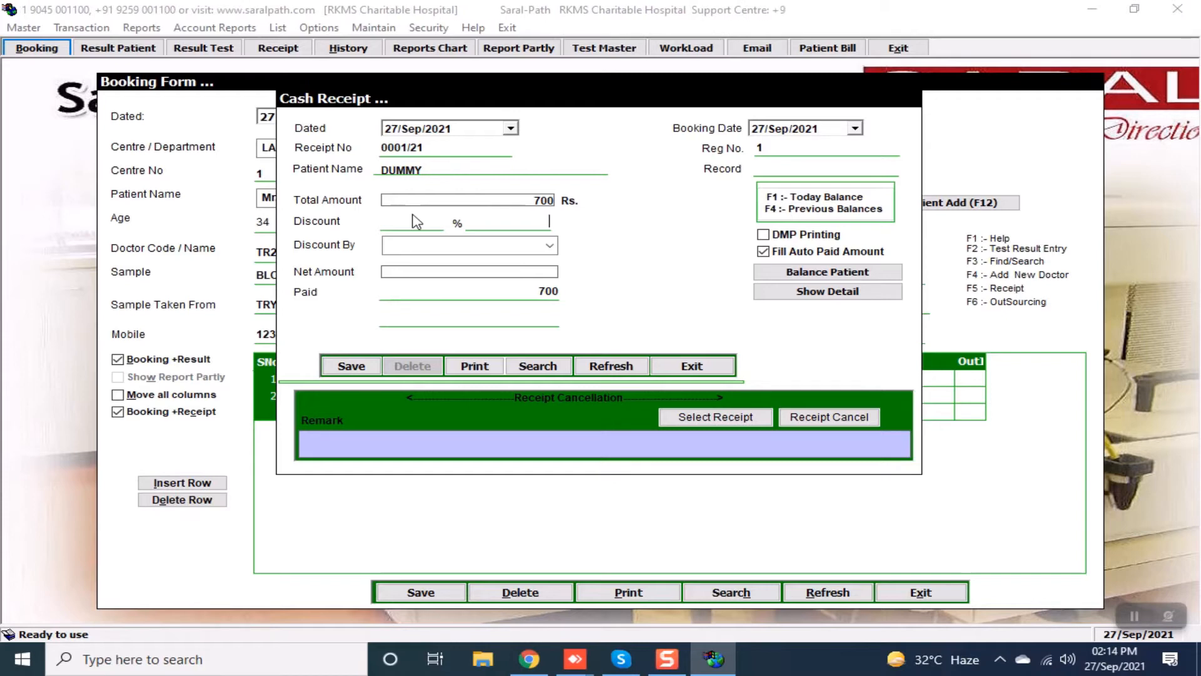
Apply a 30% discount (210 off the 700 total) given by Lab, leaving 490 payable.
{"action": "type", "text": "0"}
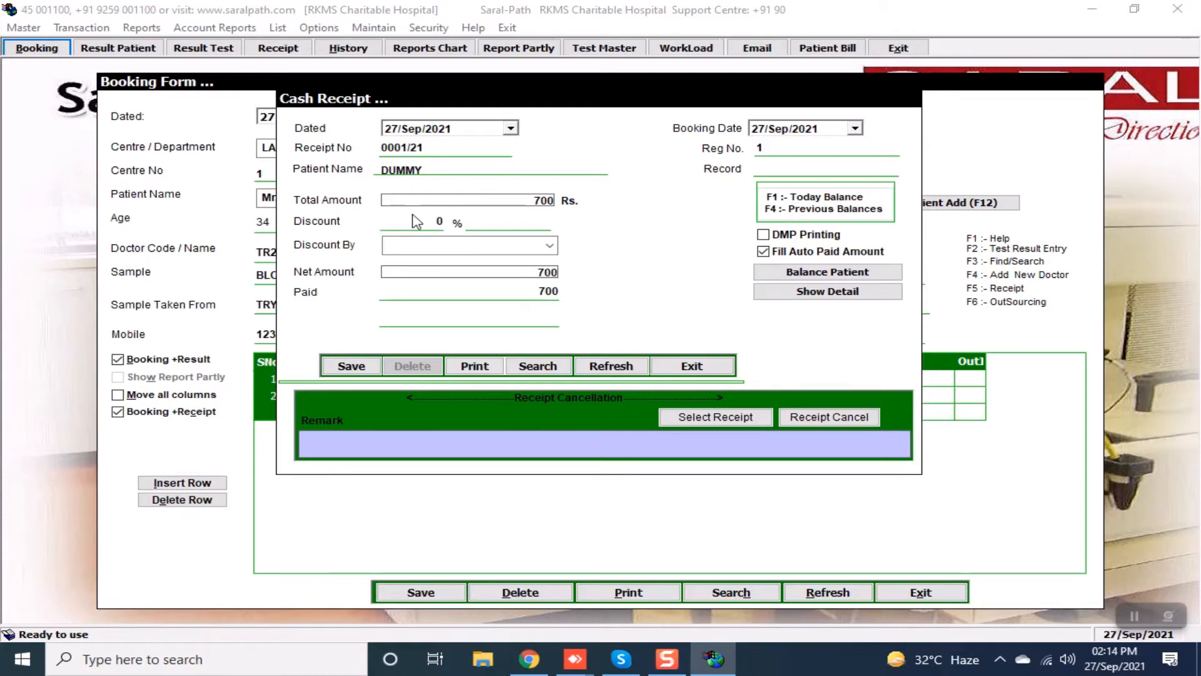
{"action": "type", "text": "30"}
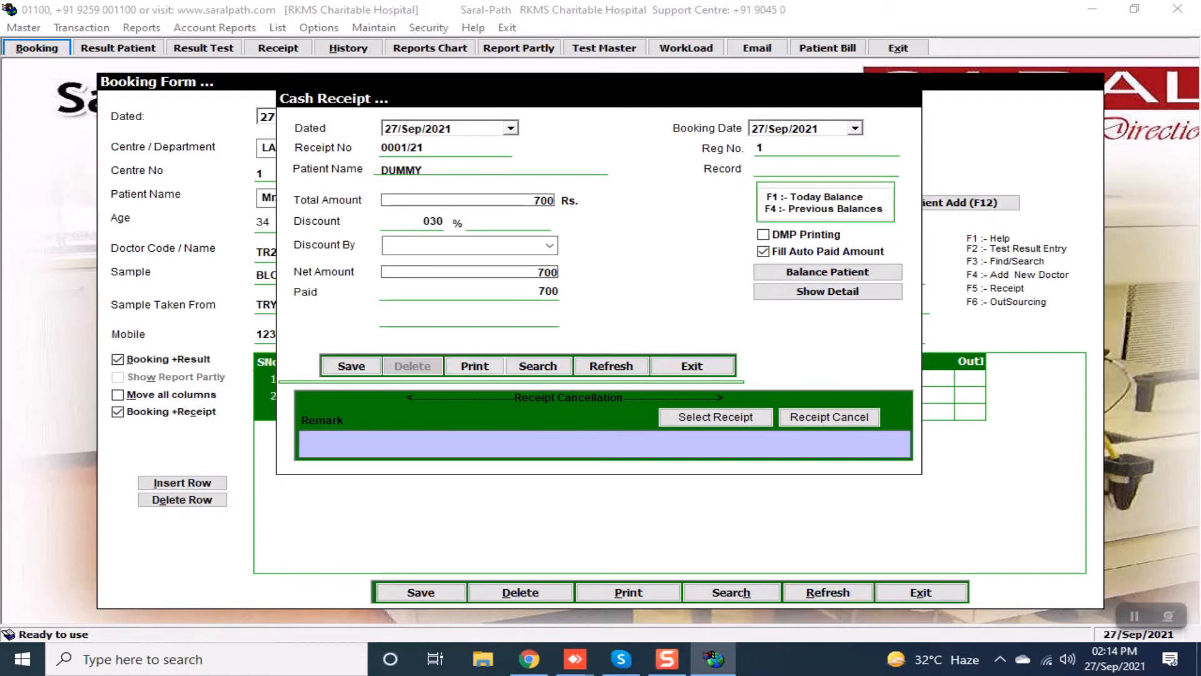
{"action": "key", "text": "Return"}
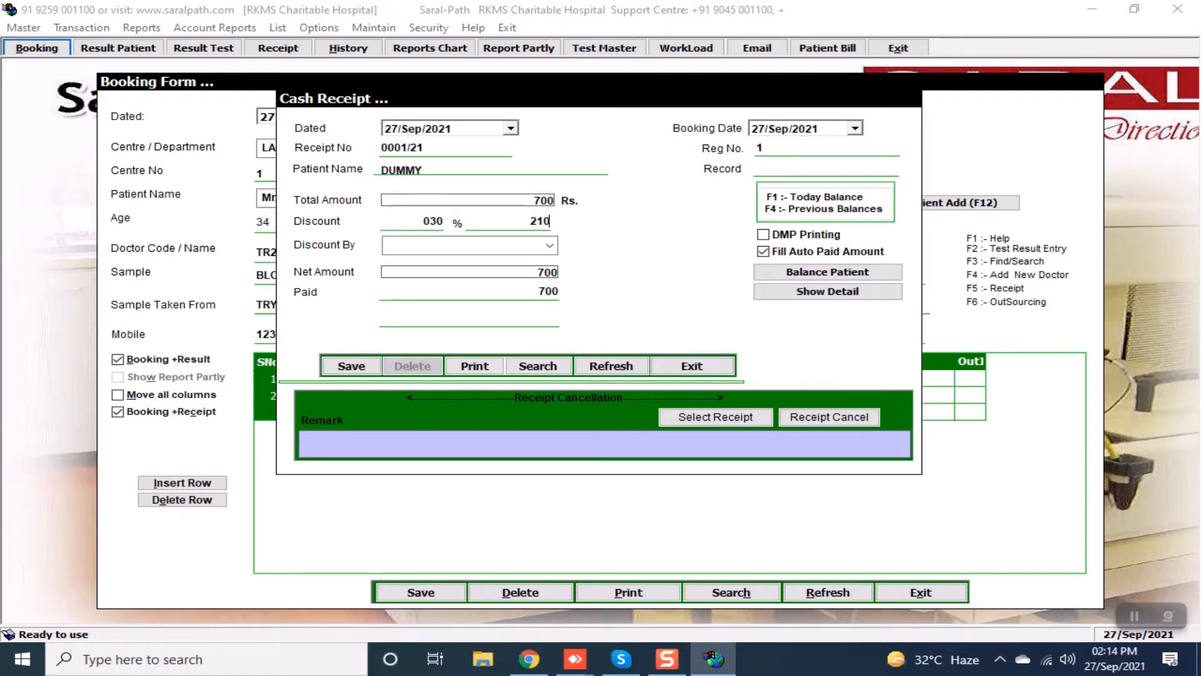
{"action": "key", "text": "Return"}
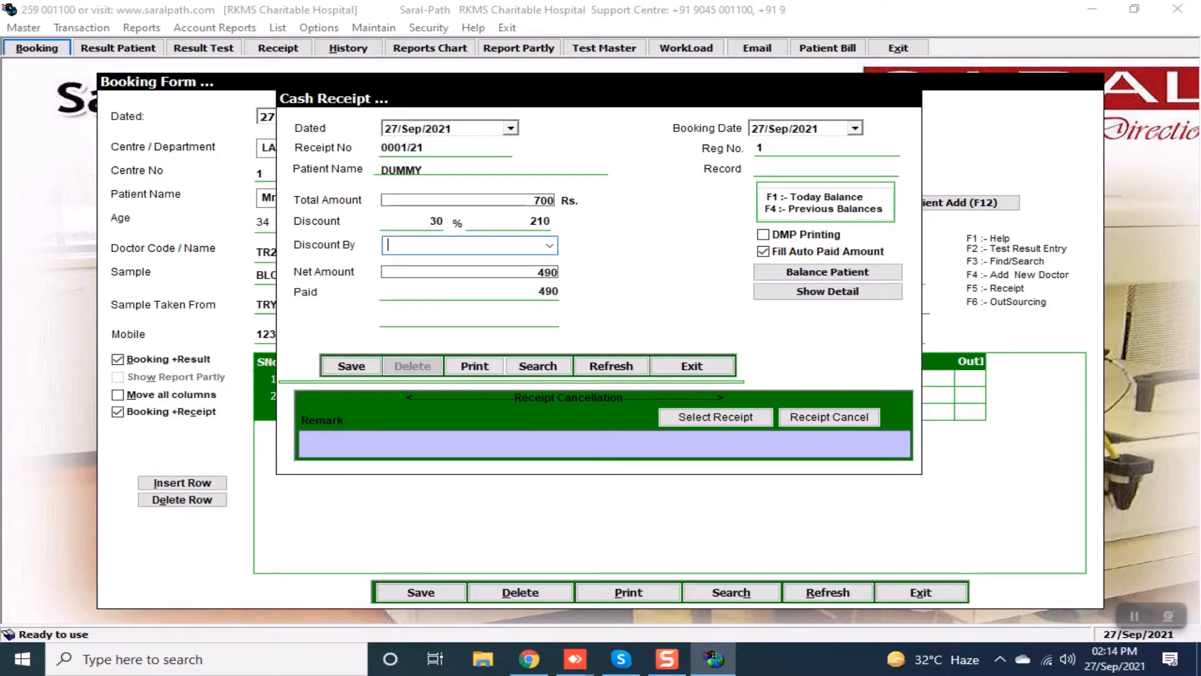
{"action": "key", "text": "Down"}
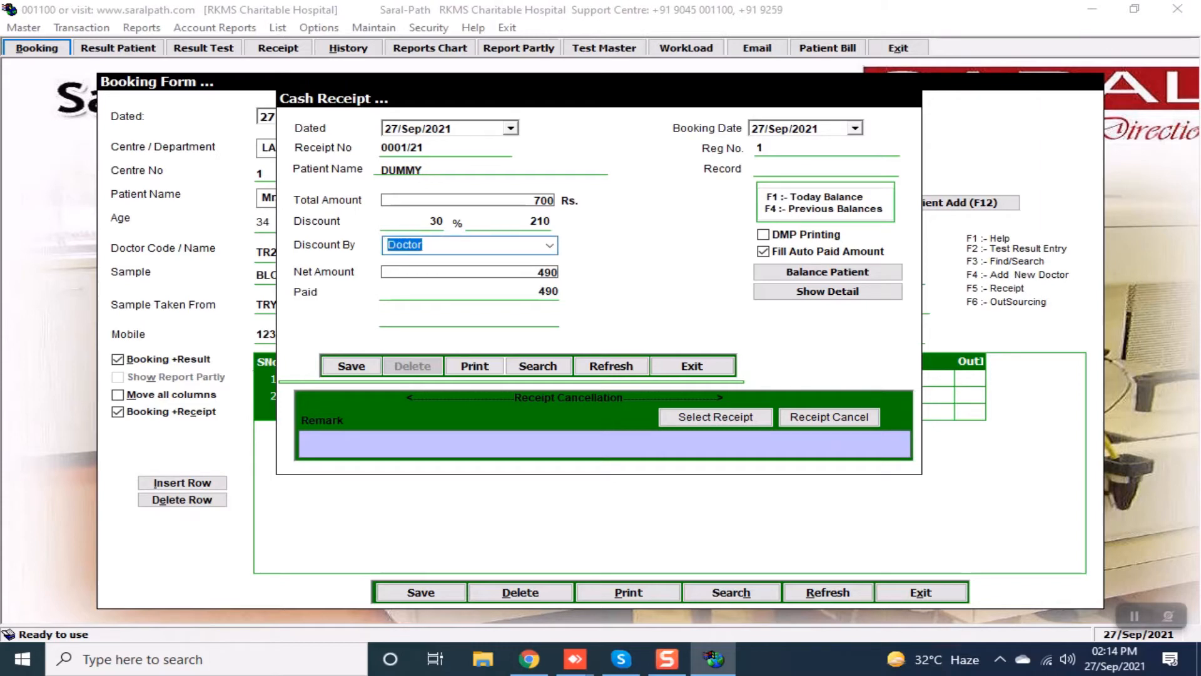
{"action": "key", "text": "BackSpace"}
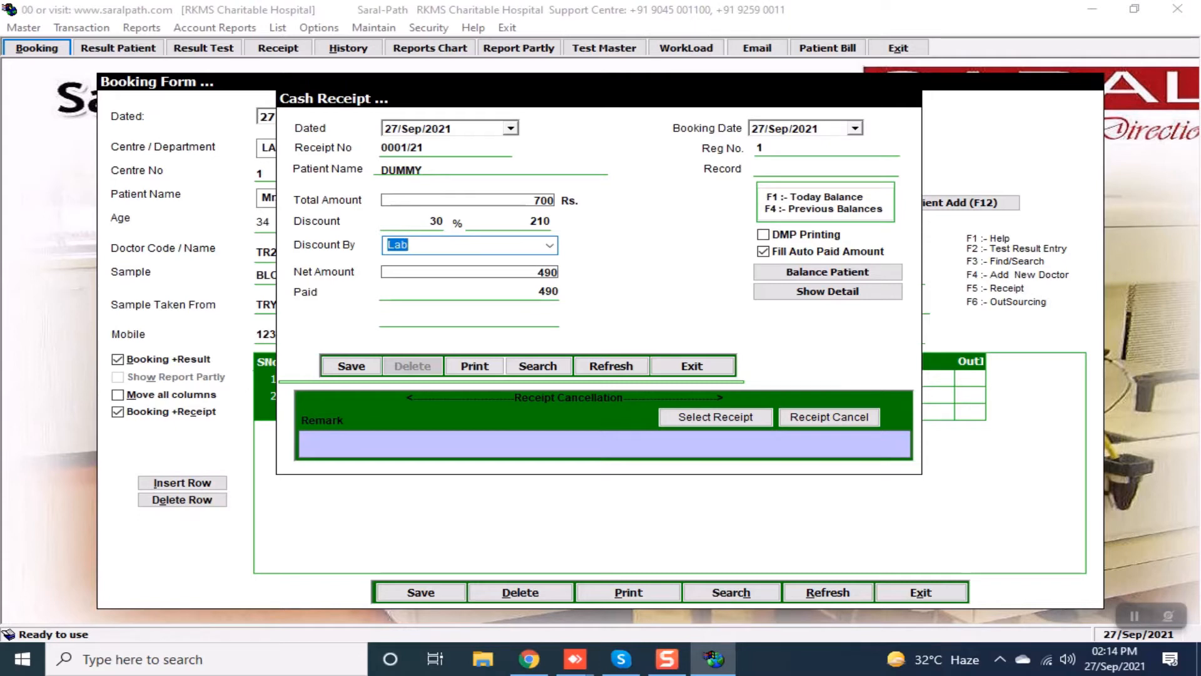
{"action": "key", "text": "Down"}
{"action": "key", "text": "Return"}
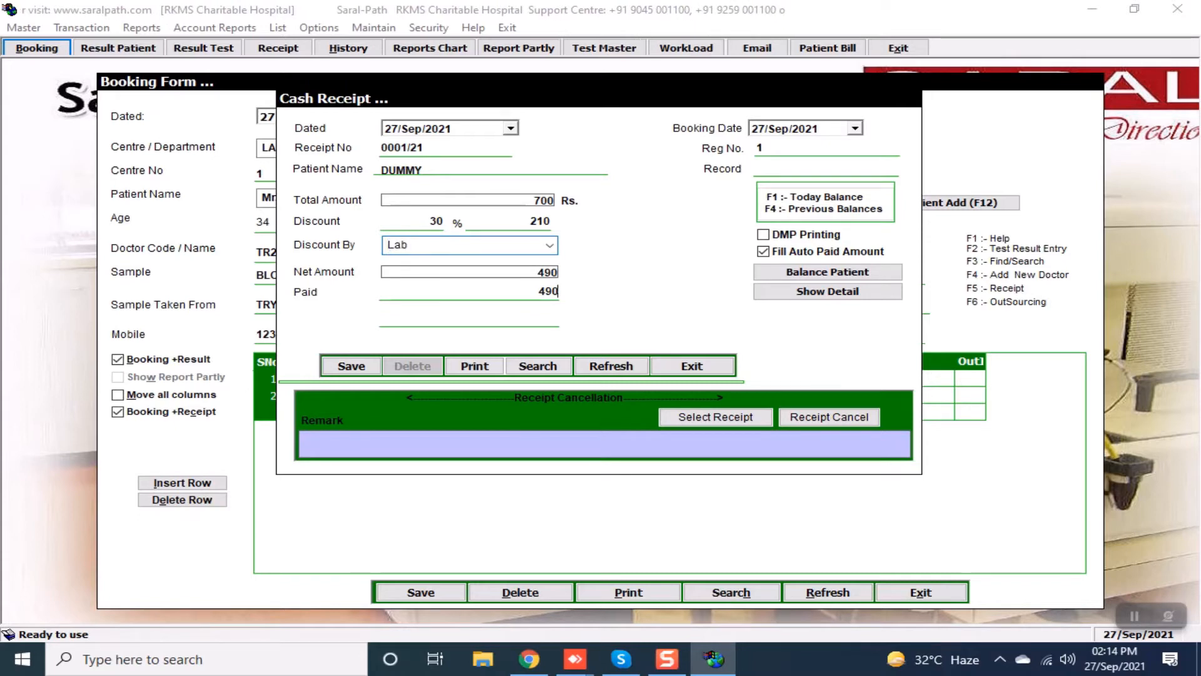
Save the cash receipt without printing, close its preview and confirm updating the counter.
{"action": "key", "text": "Return"}
{"action": "key", "text": "Return"}
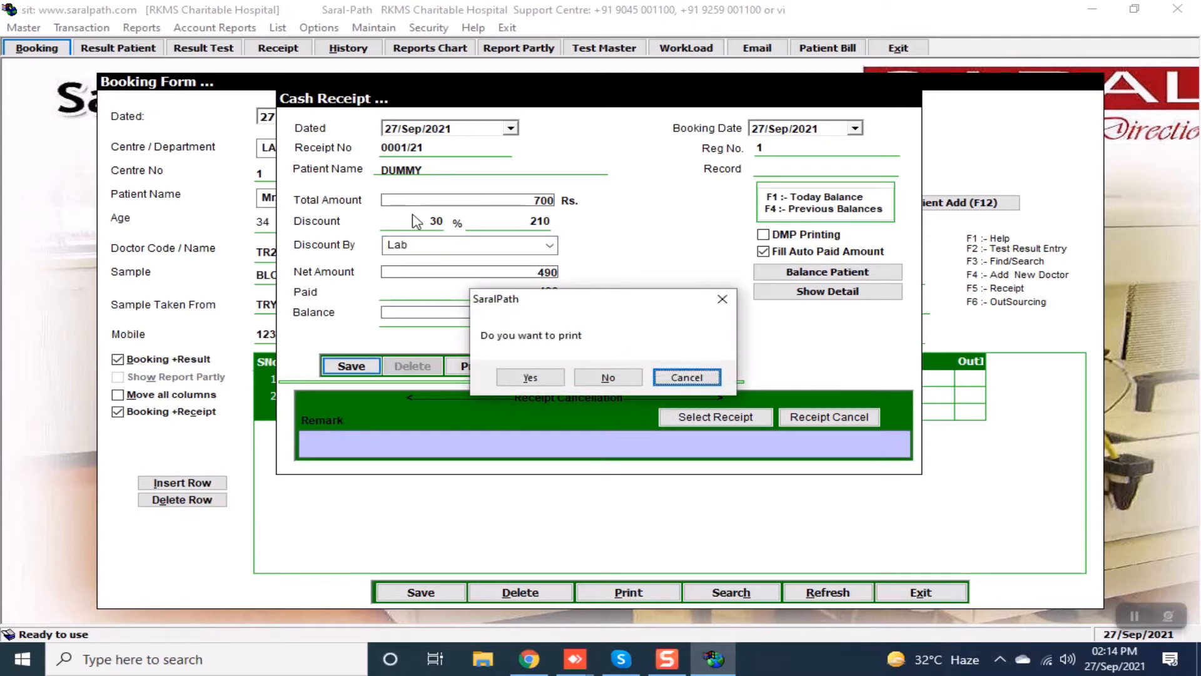
{"action": "key", "text": "Left"}
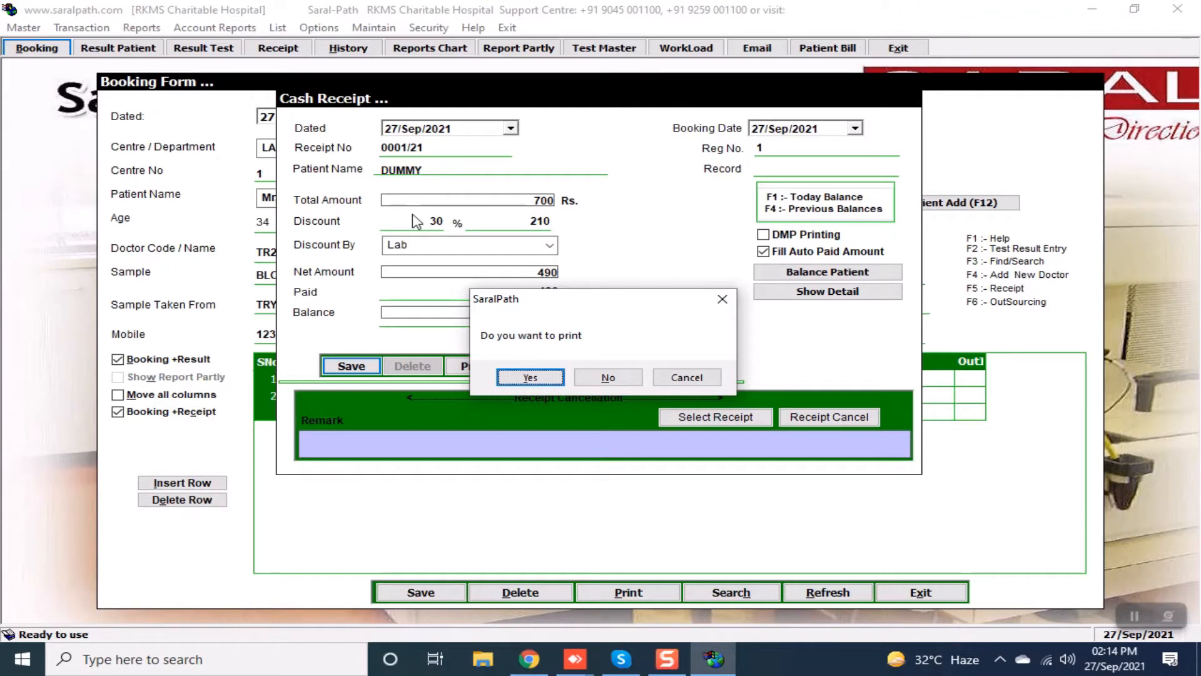
{"action": "key", "text": "Right"}
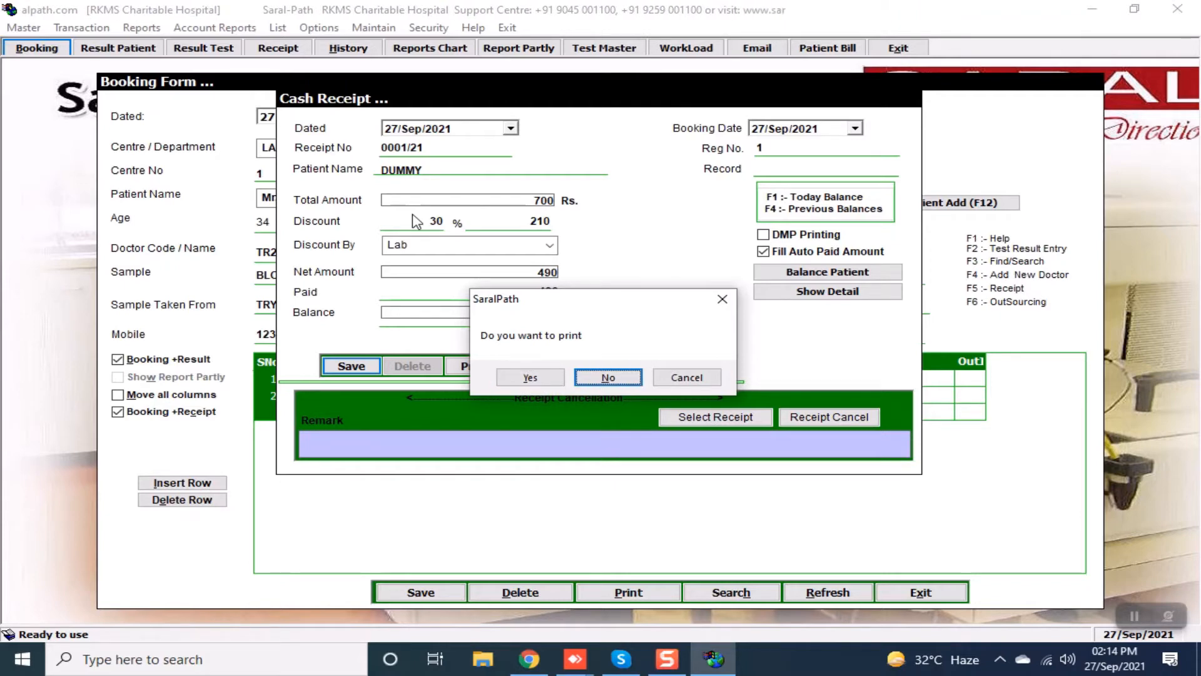
{"action": "key", "text": "Return"}
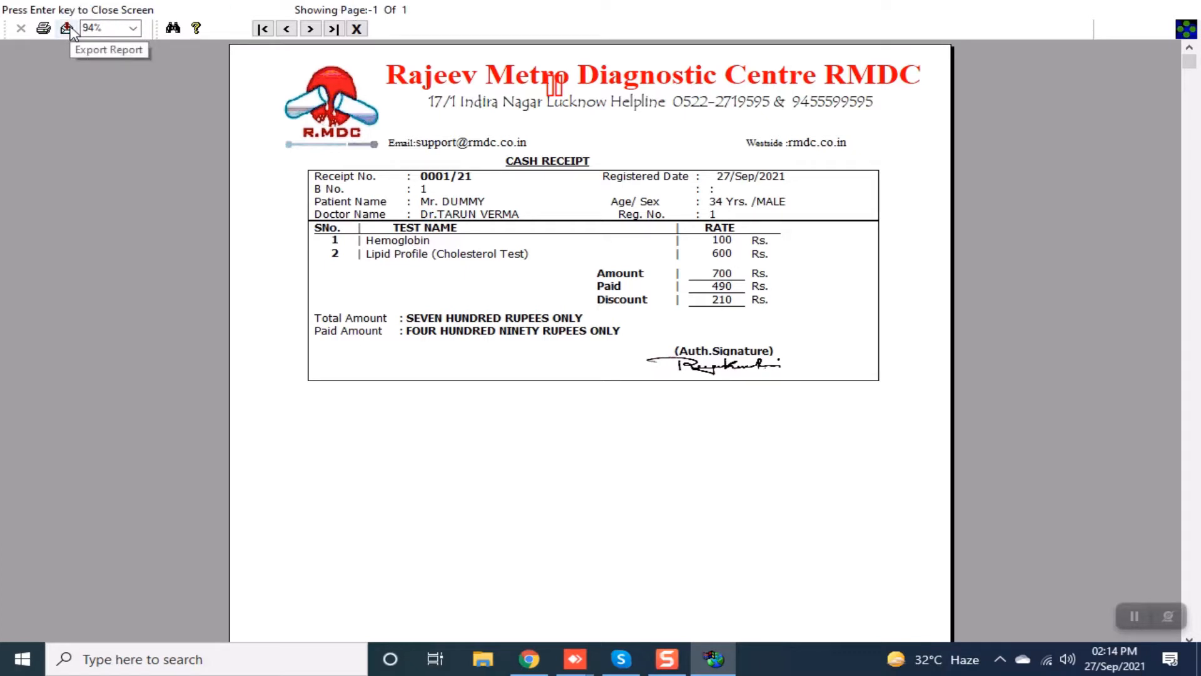
{"action": "left_click", "coordinate": [365, 31]}
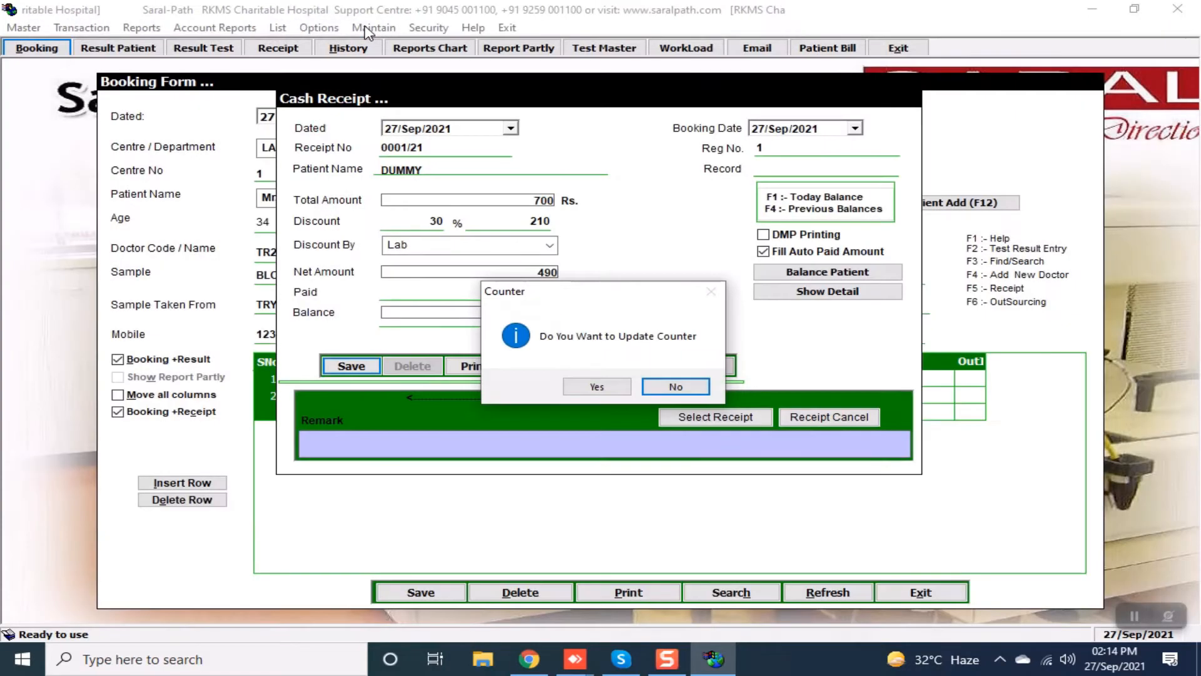
{"action": "left_click", "coordinate": [595, 387]}
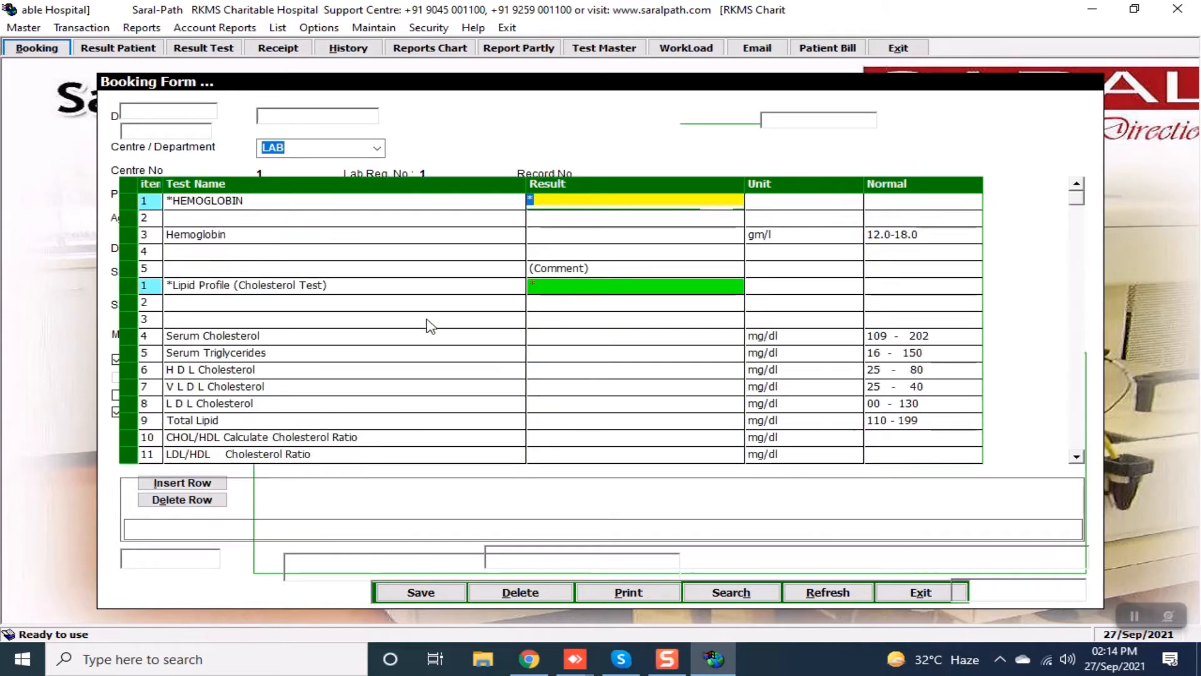
Enter a hemoglobin result of 16.
{"action": "key", "text": "Return"}
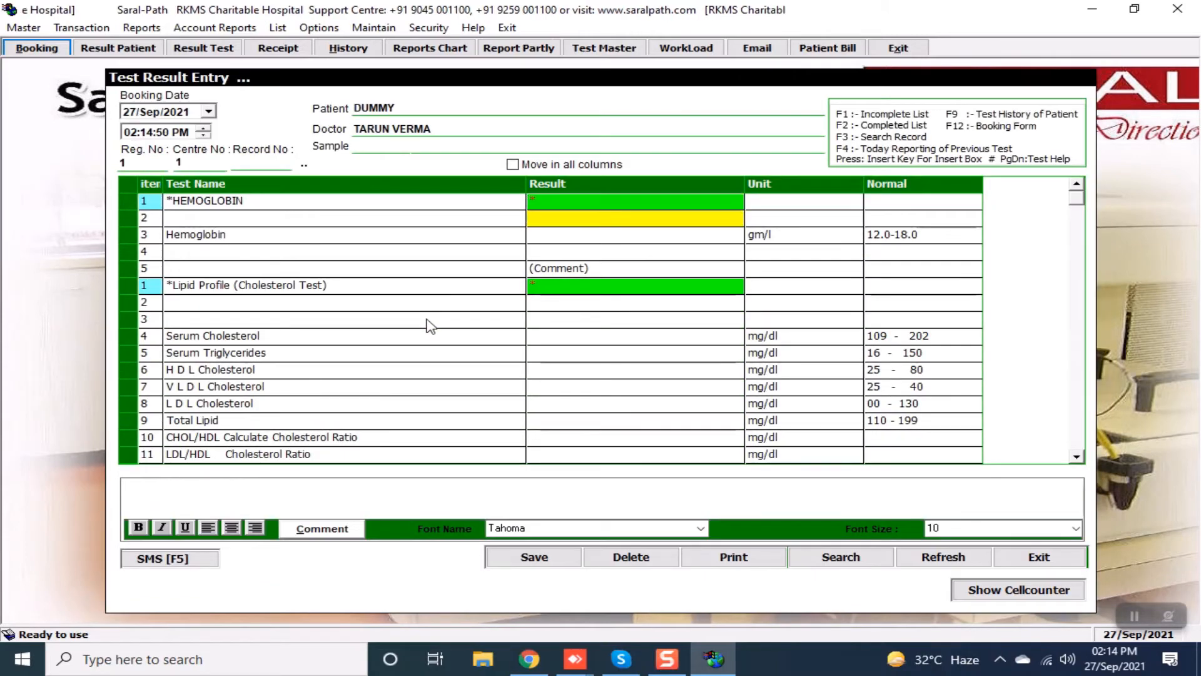
{"action": "type", "text": "16"}
{"action": "key", "text": "Return"}
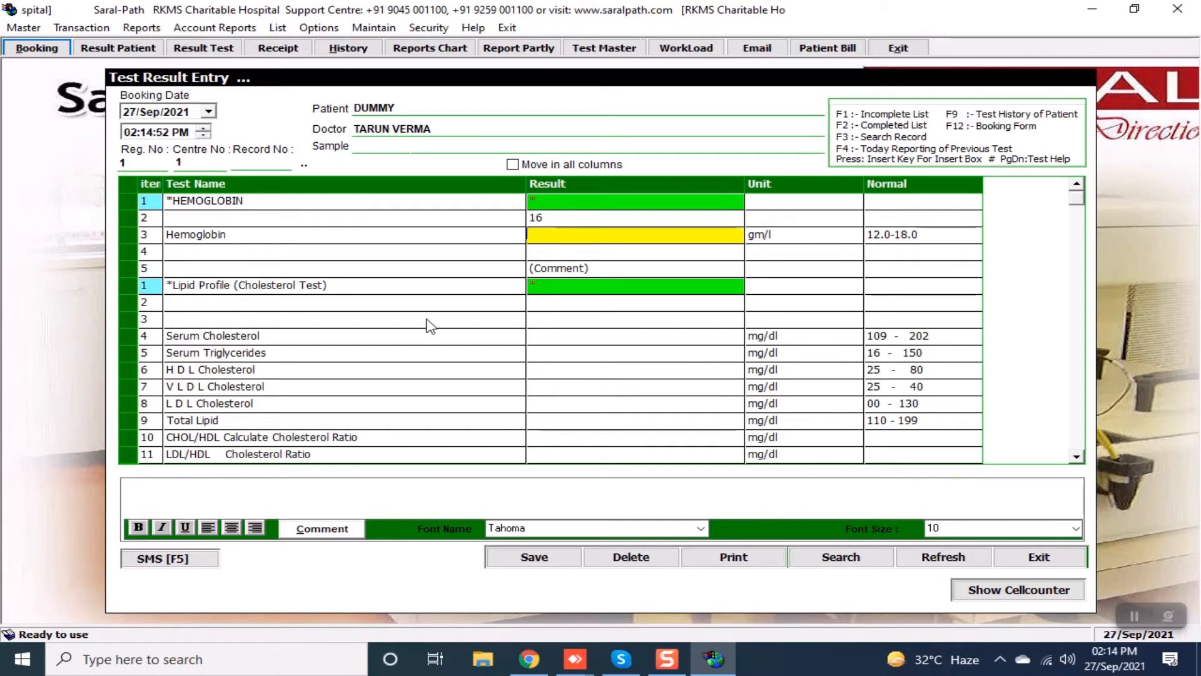
{"action": "key", "text": "Return"}
{"action": "key", "text": "Return"}
{"action": "key", "text": "Return"}
{"action": "key", "text": "Return"}
{"action": "key", "text": "Return"}
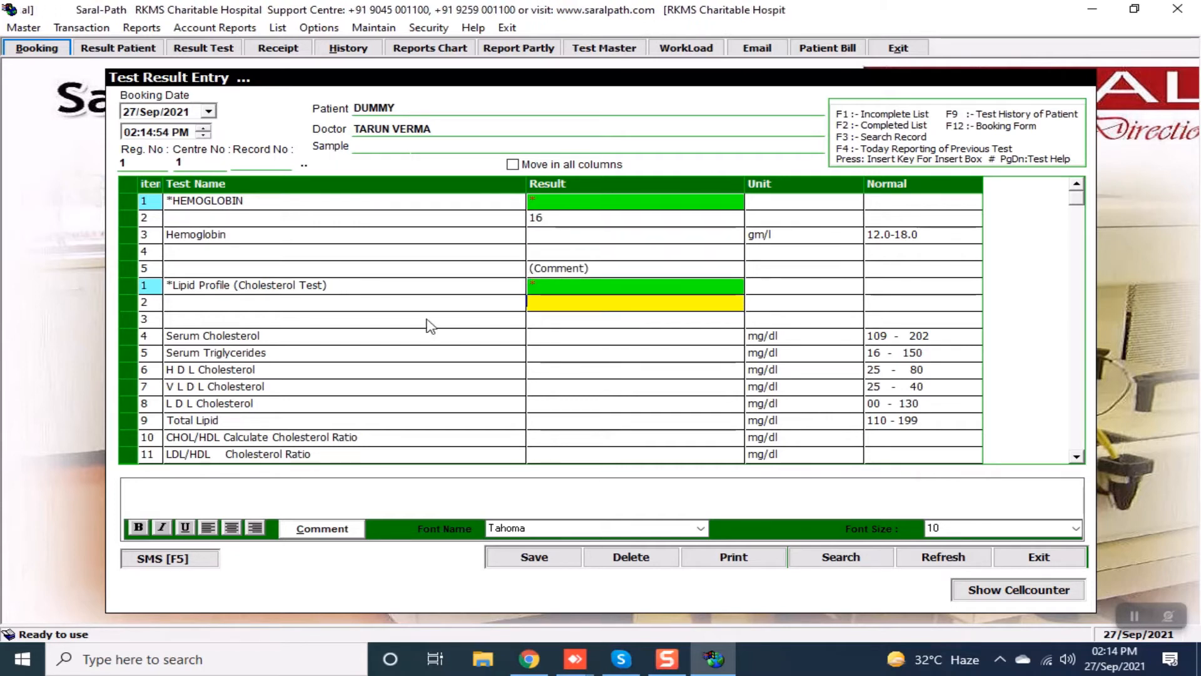
Enter serum cholesterol 130, triglycerides 20 and HDL cholesterol 60.
{"action": "key", "text": "Return"}
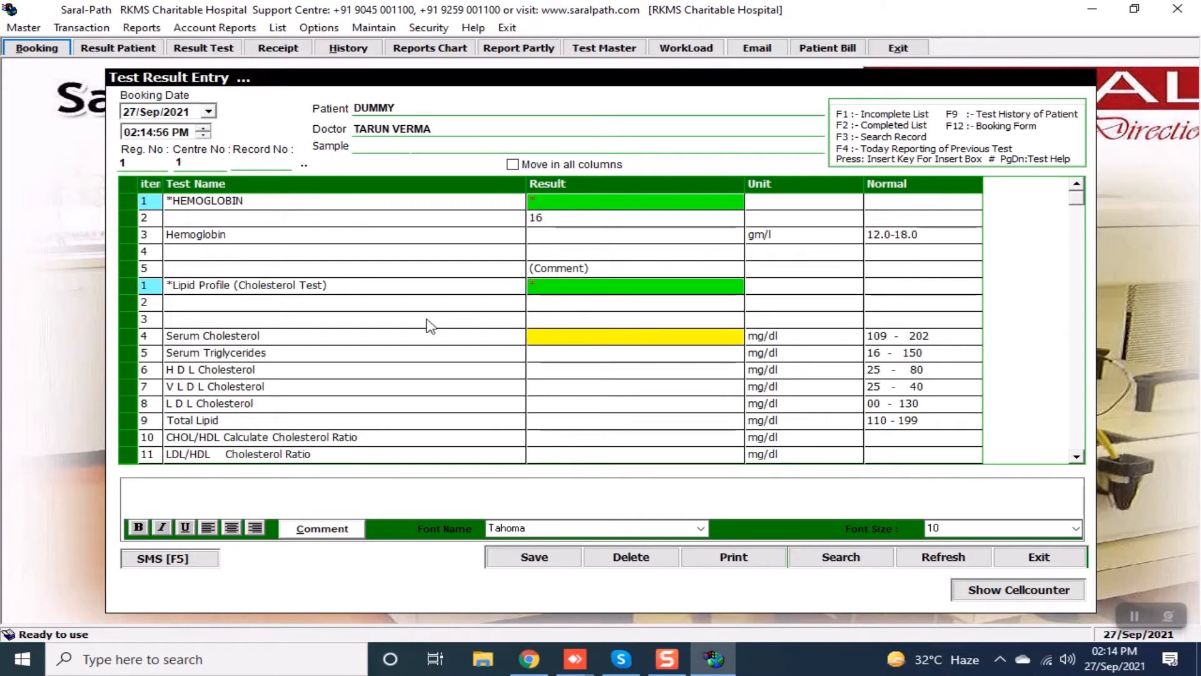
{"action": "type", "text": "130"}
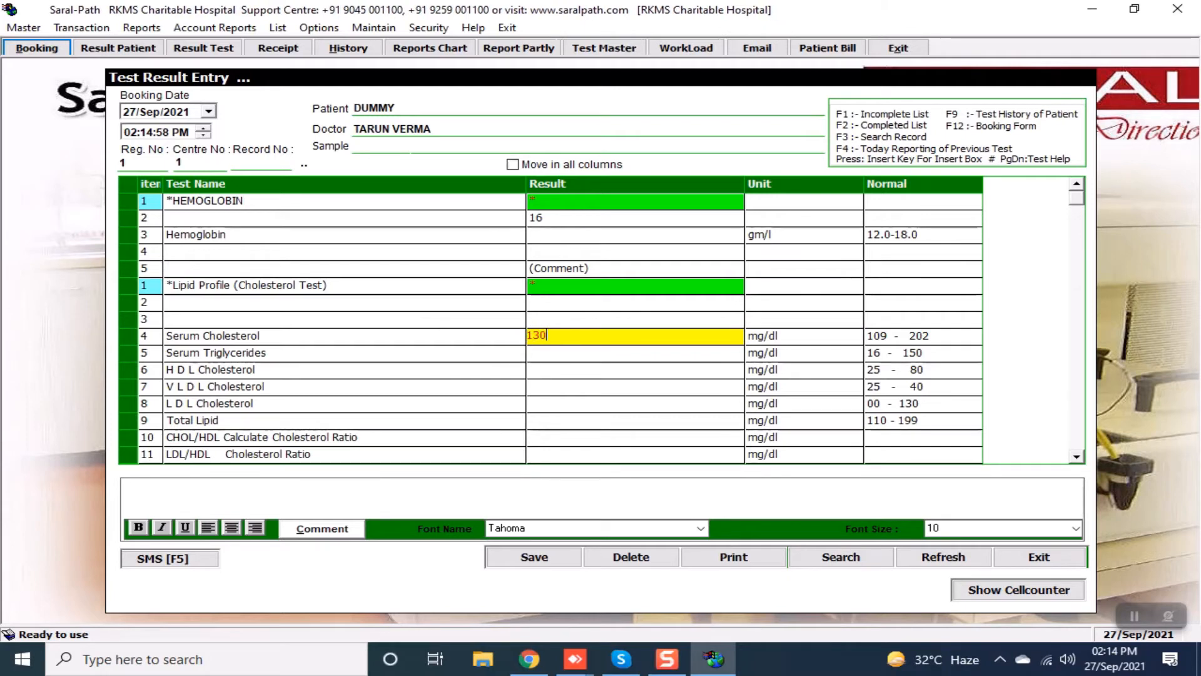
{"action": "key", "text": "Return"}
{"action": "type", "text": "2"}
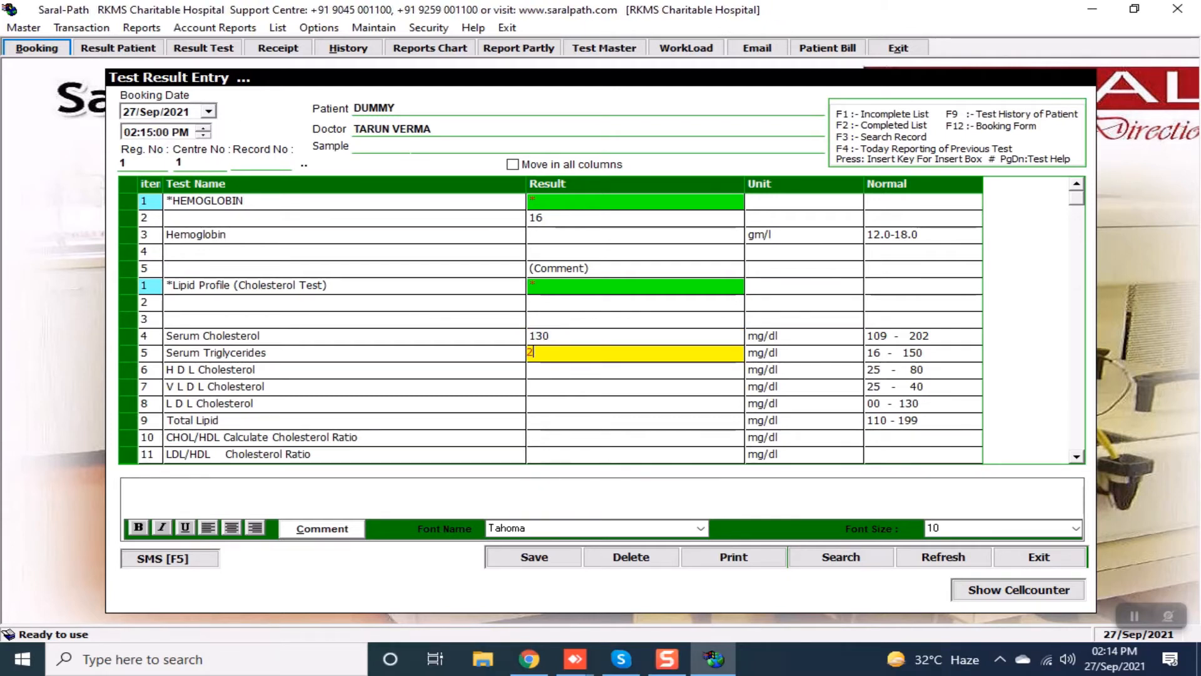
{"action": "type", "text": "0"}
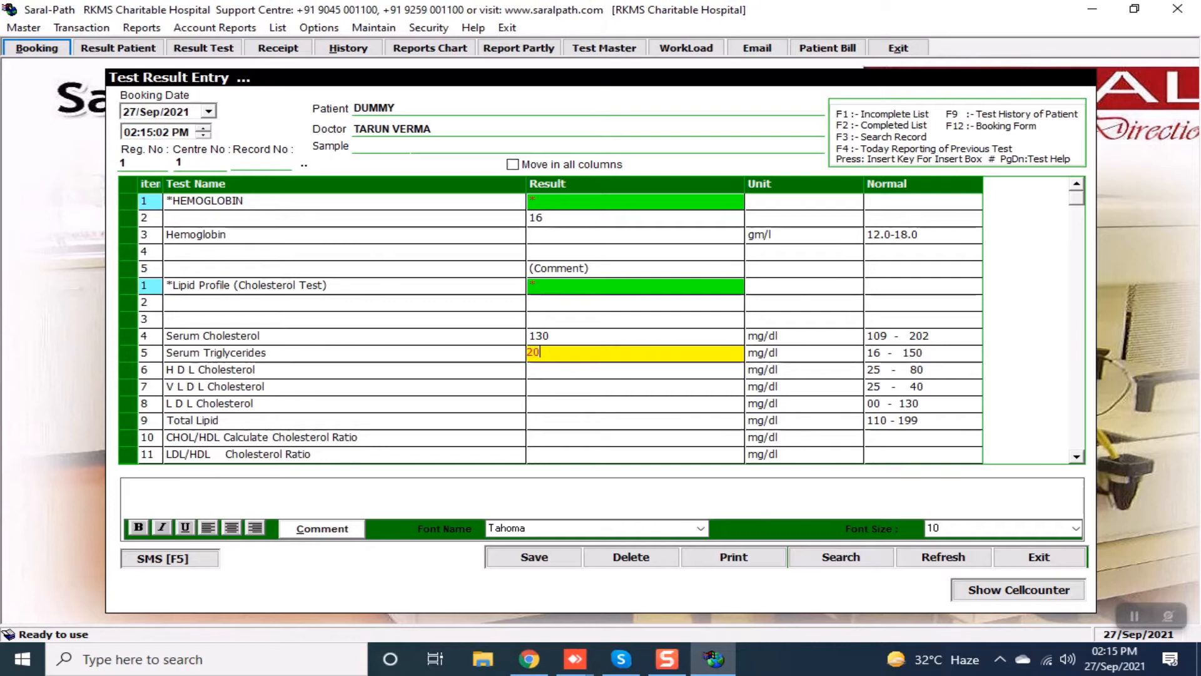
{"action": "key", "text": "Return"}
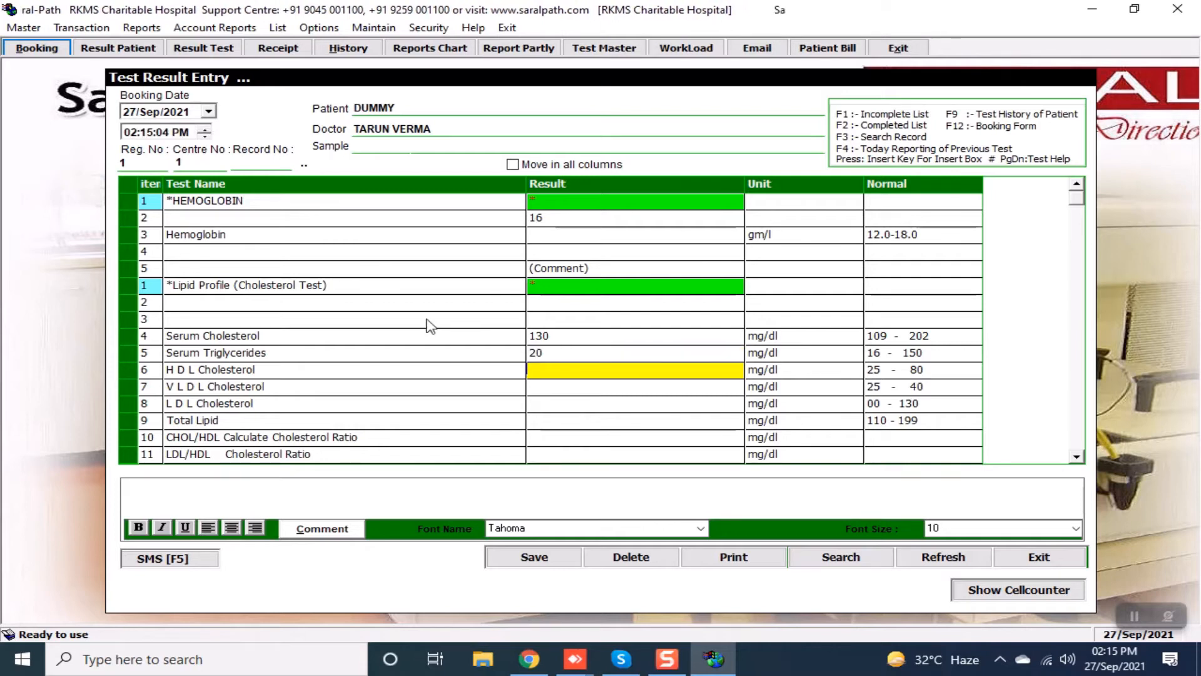
{"action": "type", "text": "60"}
{"action": "key", "text": "Return"}
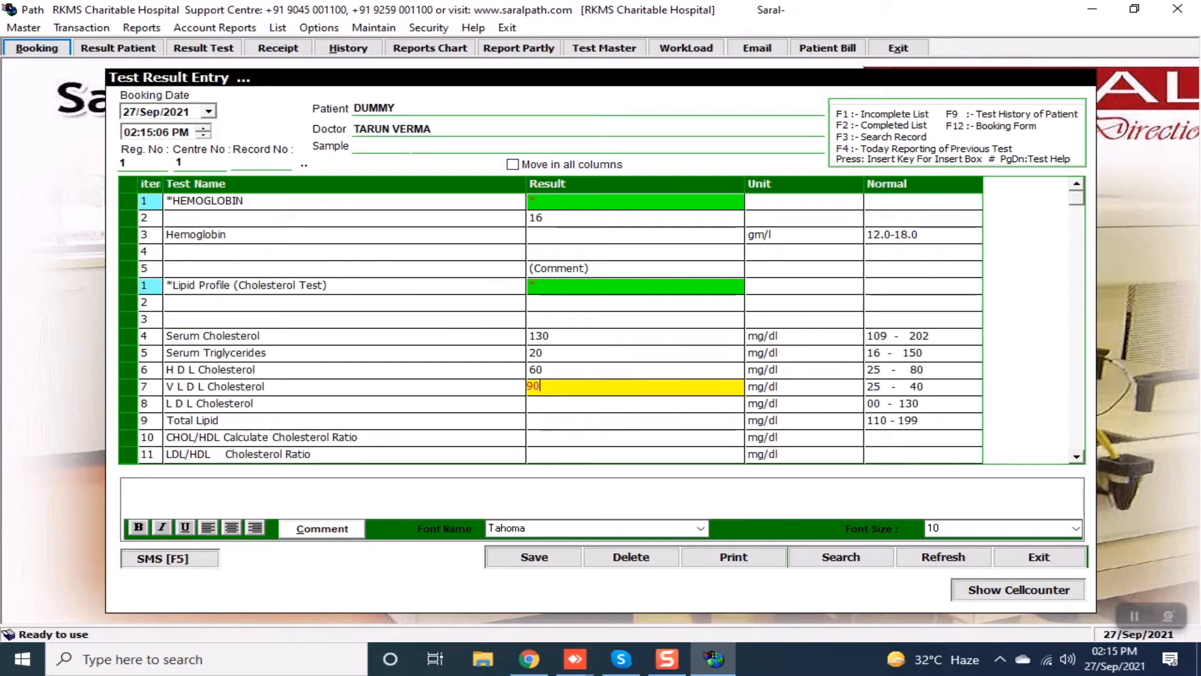
Accept the calculated VLDL 60, LDL 10, total lipid 130 and ratios 2.17 and 0.17.
{"action": "key", "text": "Return"}
{"action": "type", "text": "60"}
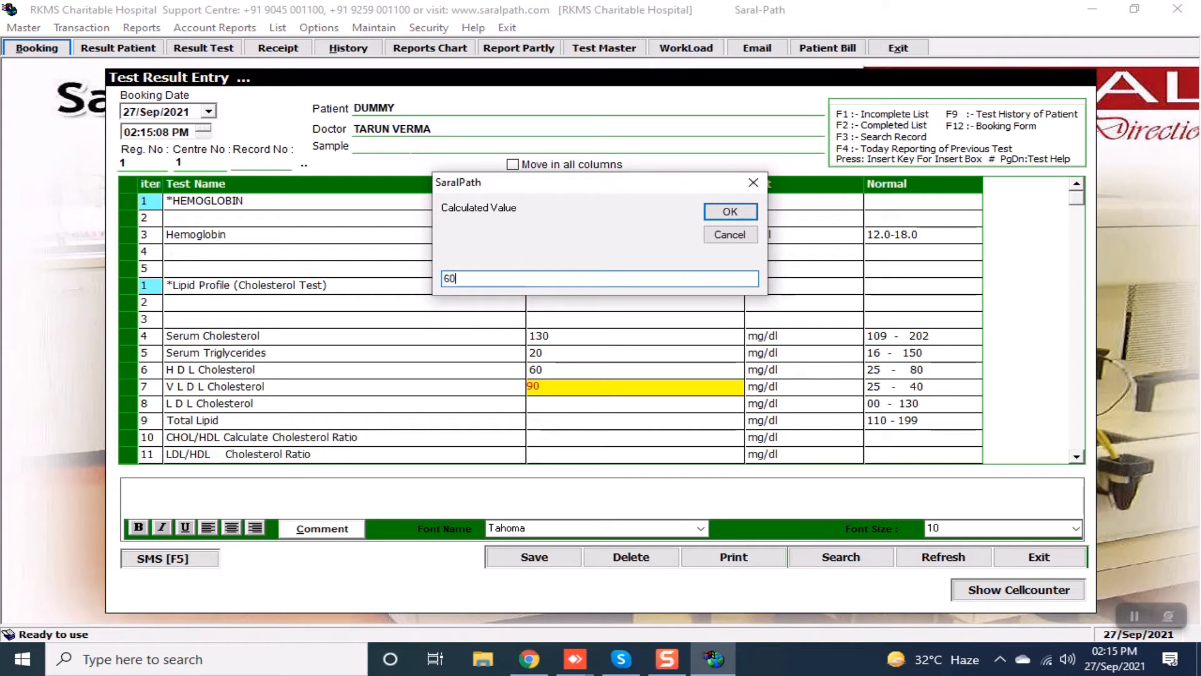
{"action": "key", "text": "Return"}
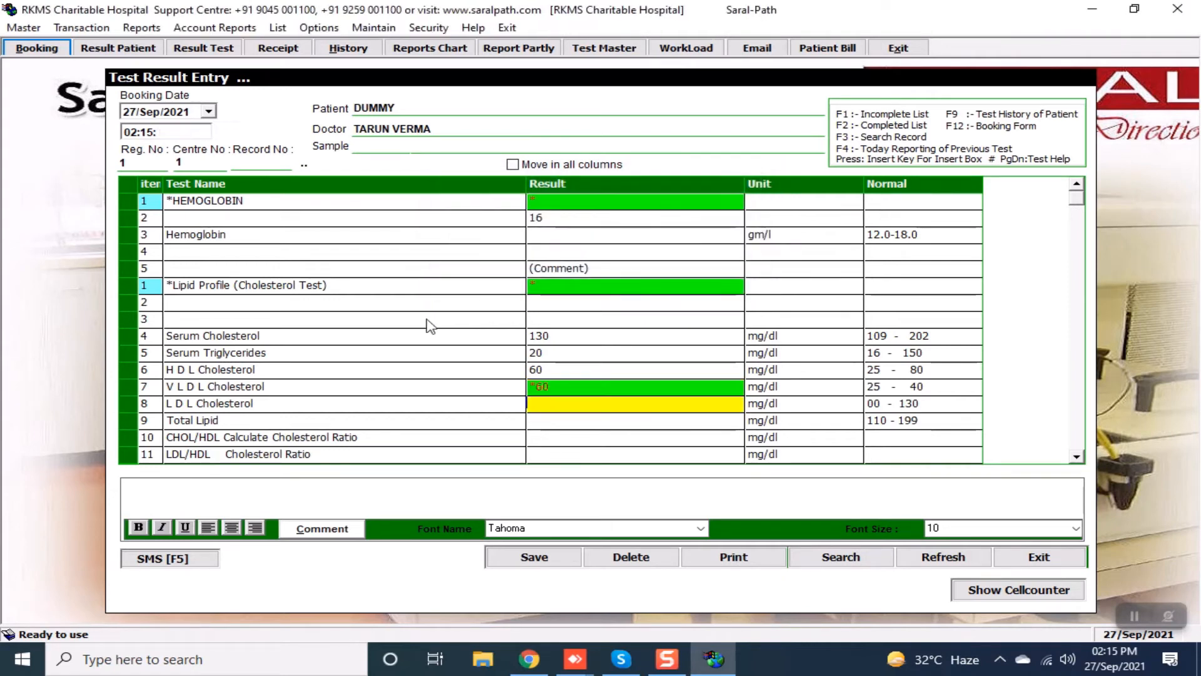
{"action": "key", "text": "Return"}
{"action": "key", "text": "Return"}
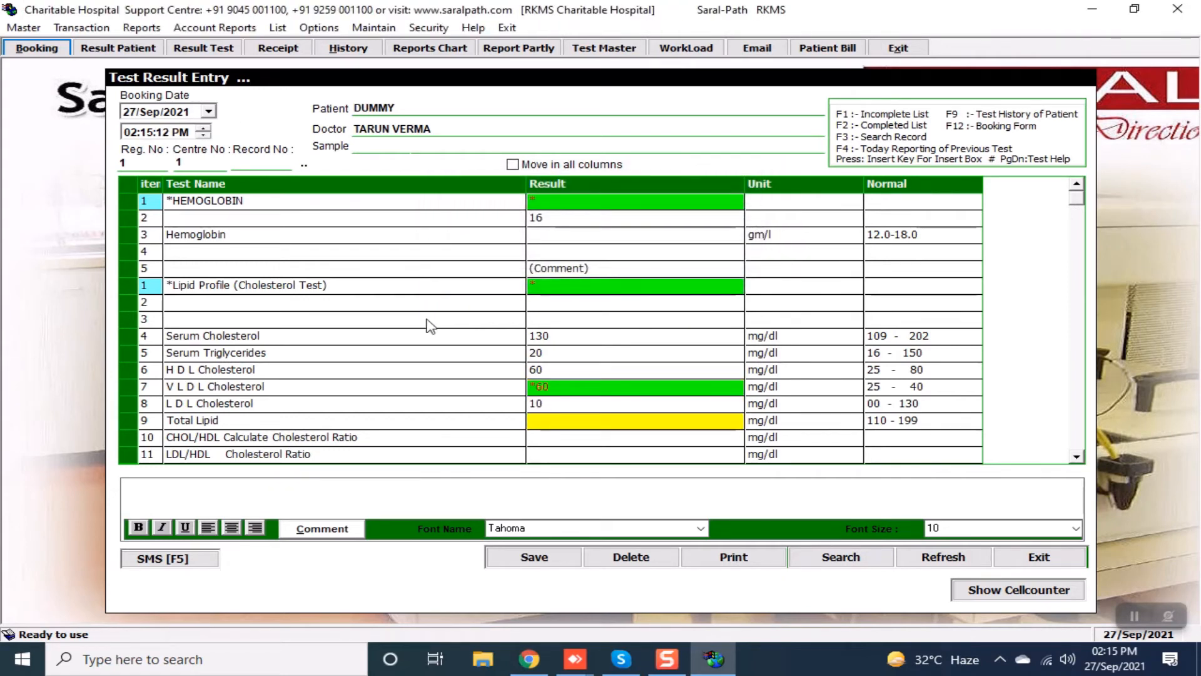
{"action": "key", "text": "Return"}
{"action": "key", "text": "Return"}
{"action": "key", "text": "Return"}
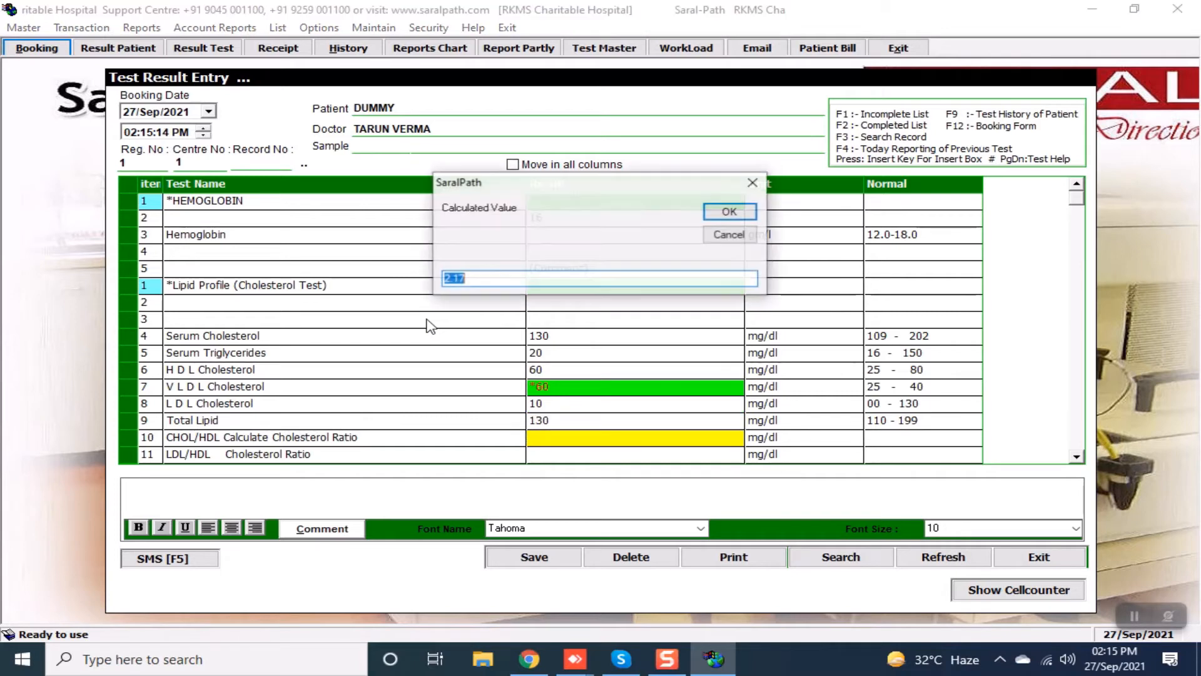
{"action": "key", "text": "Return"}
{"action": "key", "text": "Return"}
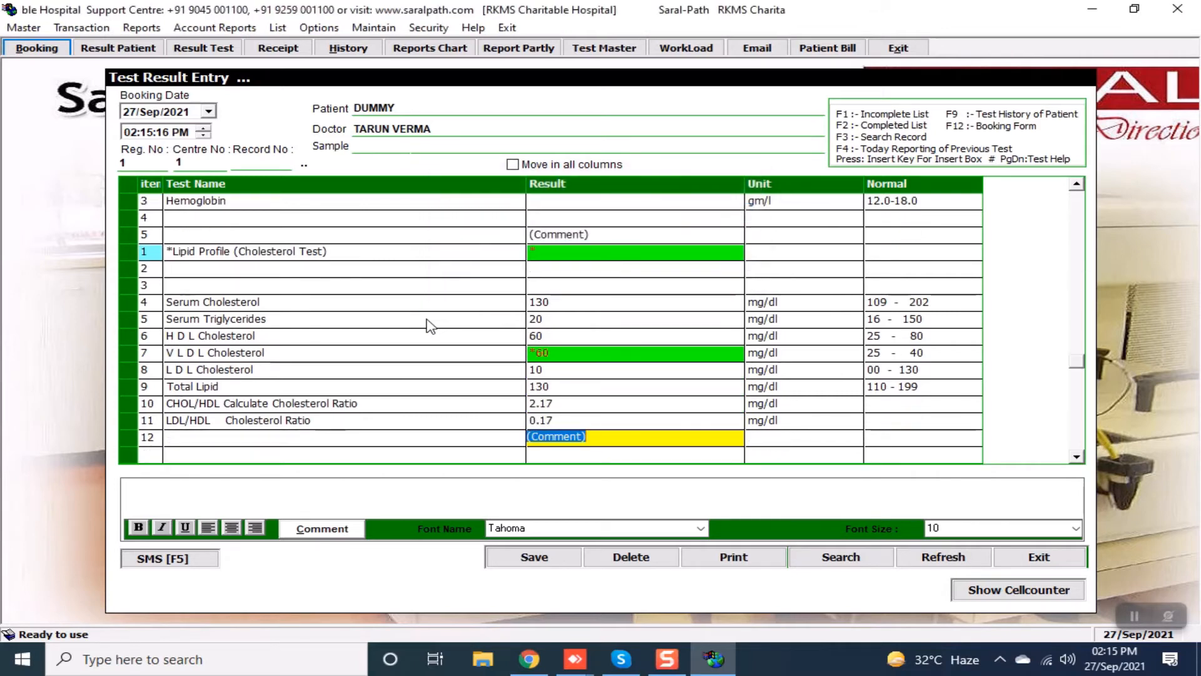
{"action": "key", "text": "Return"}
{"action": "key", "text": "Return"}
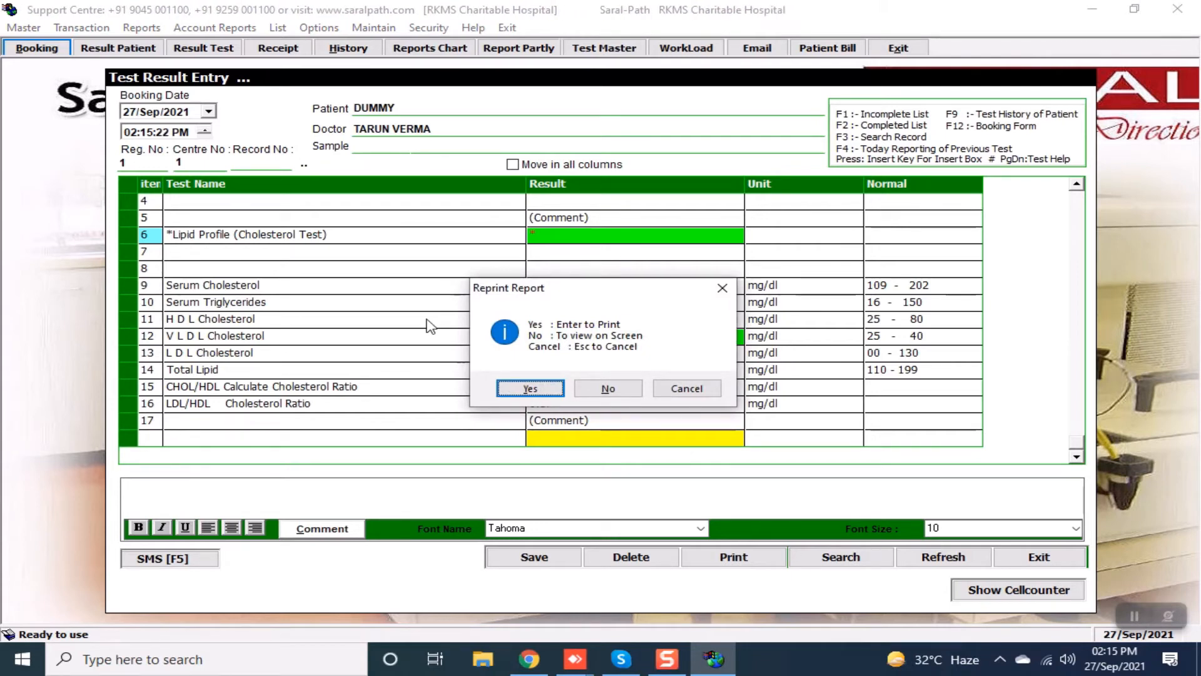
Preview the lab report on screen, jump to the last page and back one page, then close it.
{"action": "key", "text": "Right"}
{"action": "key", "text": "Return"}
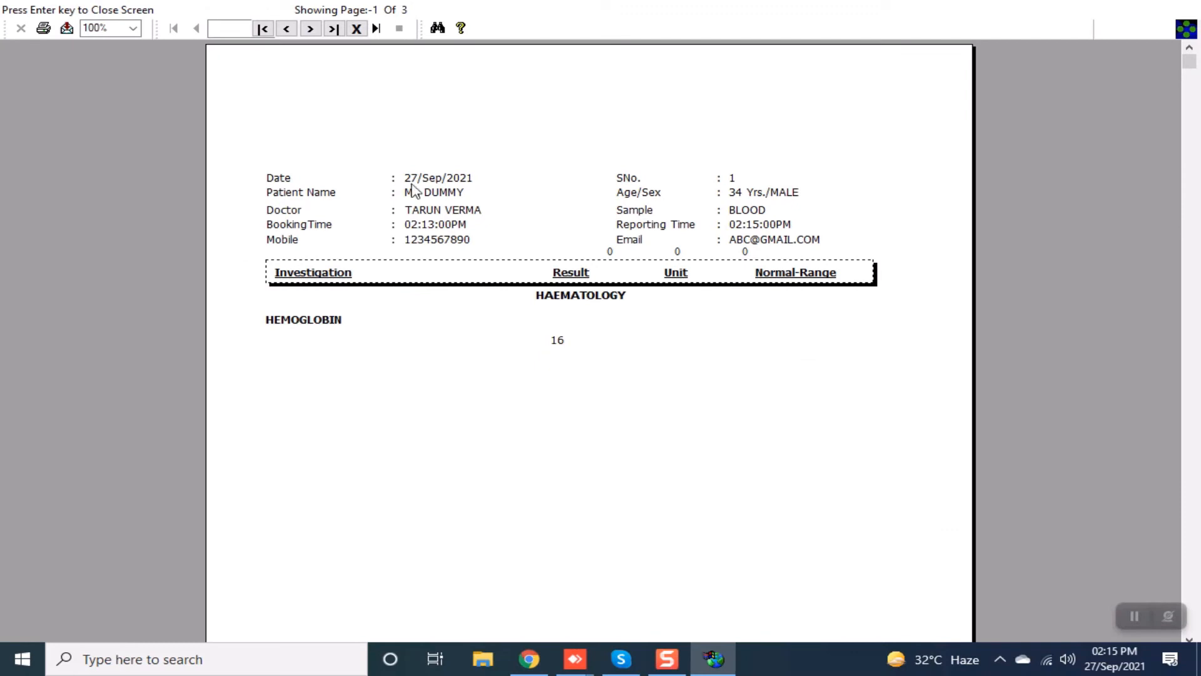
{"action": "left_click", "coordinate": [333, 28]}
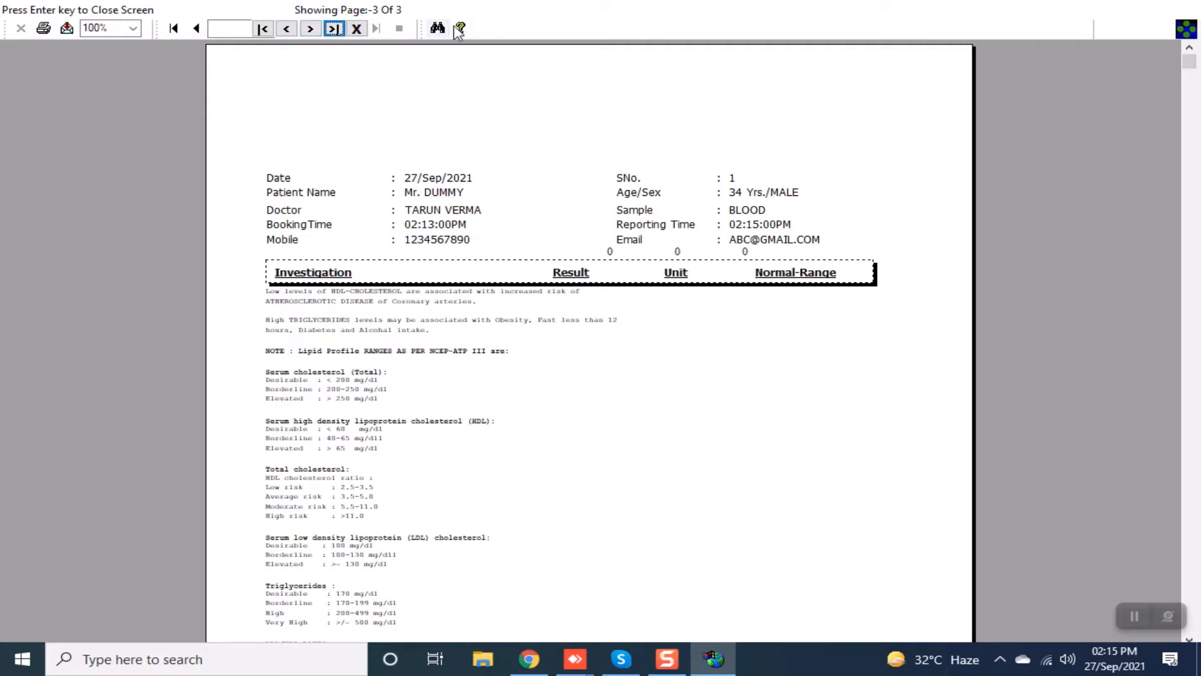
{"action": "left_click", "coordinate": [286, 29]}
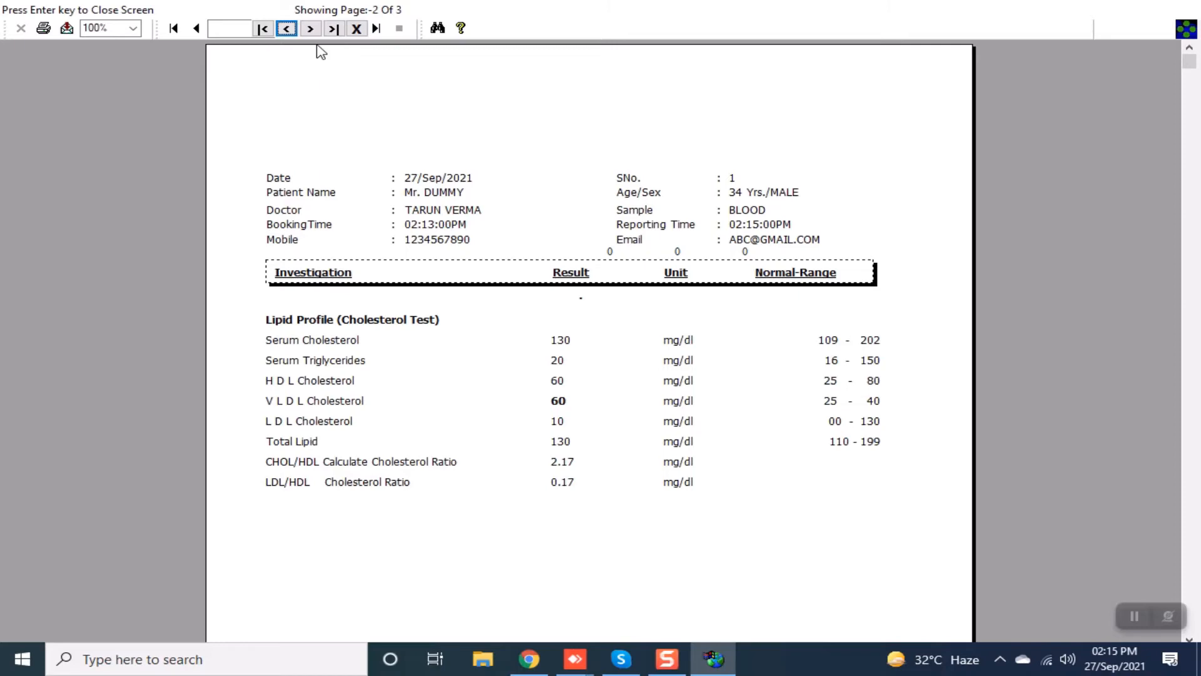
{"action": "left_click", "coordinate": [357, 28]}
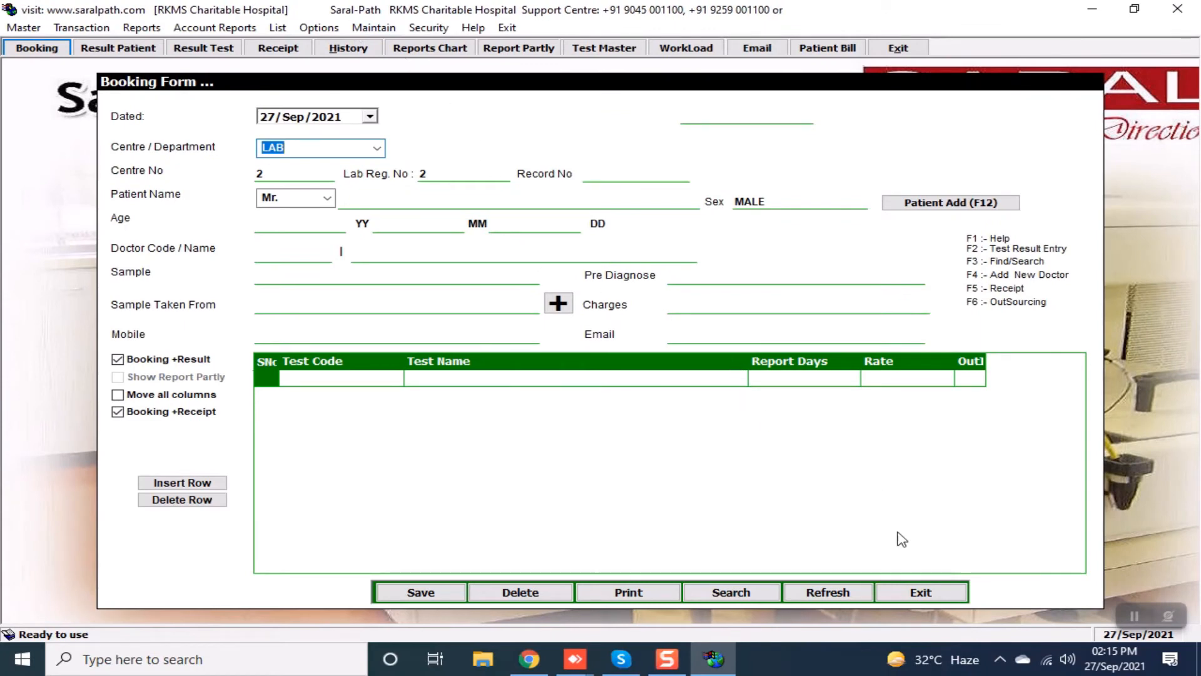
Close the booking form and load the Day Work Summary for 26 Sep 2021.
{"action": "left_click", "coordinate": [923, 592]}
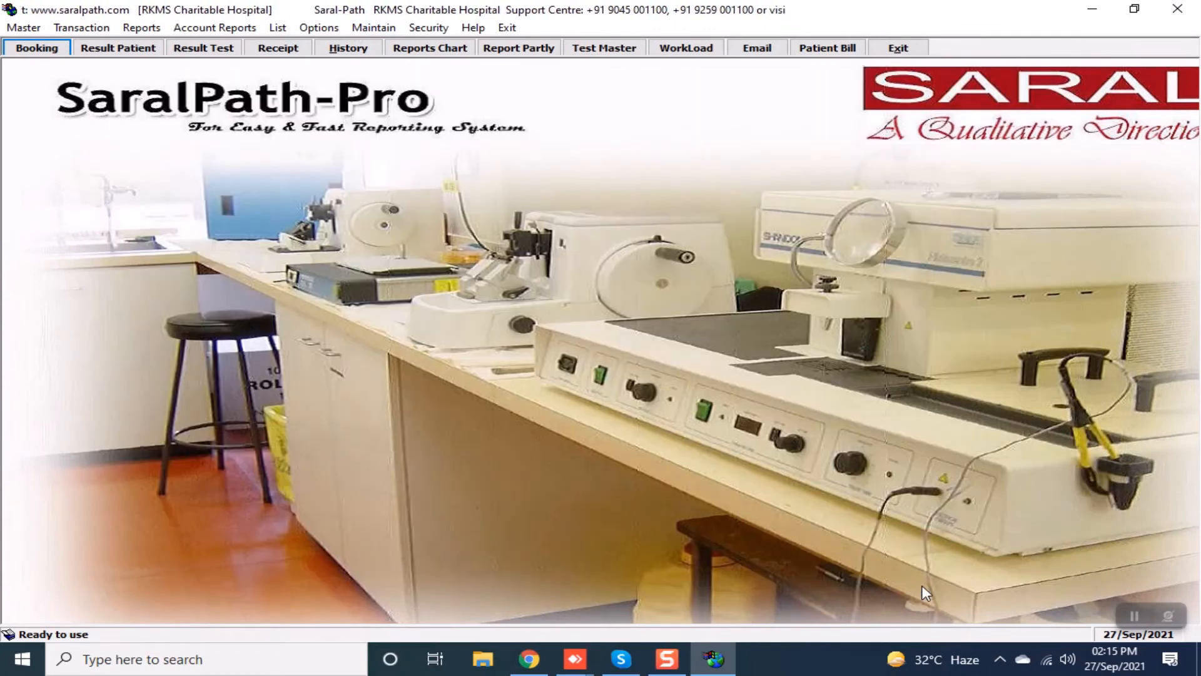
{"action": "left_click", "coordinate": [679, 56]}
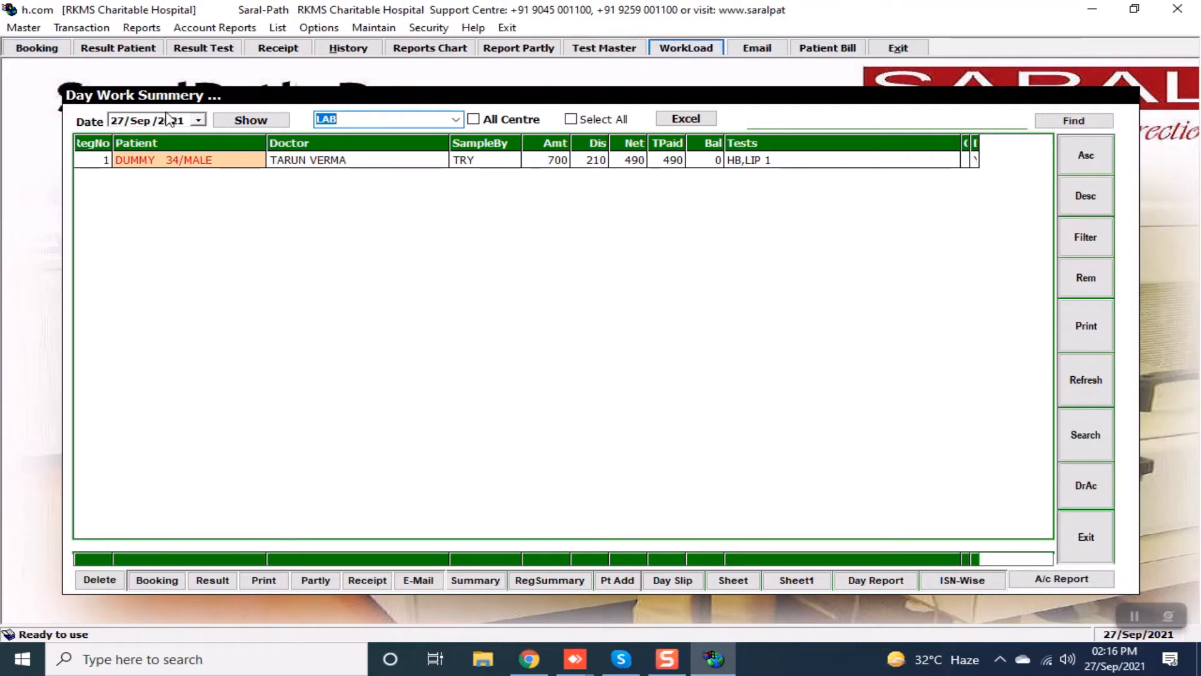
{"action": "left_click", "coordinate": [198, 121]}
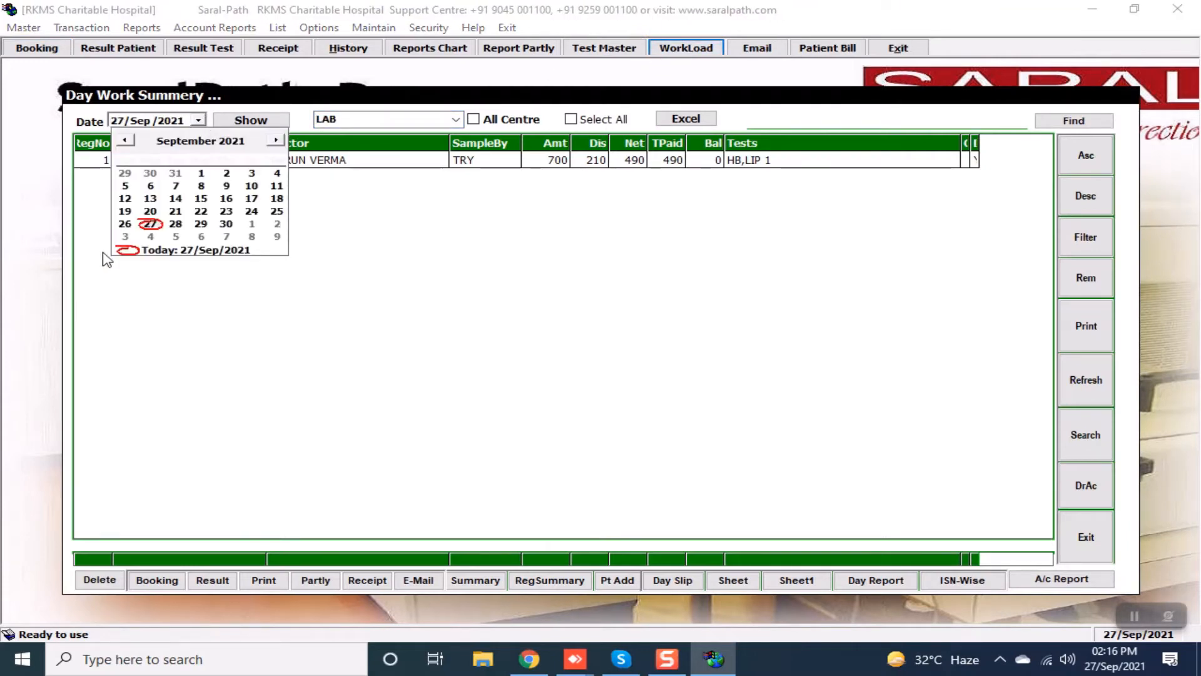
{"action": "left_click", "coordinate": [125, 225]}
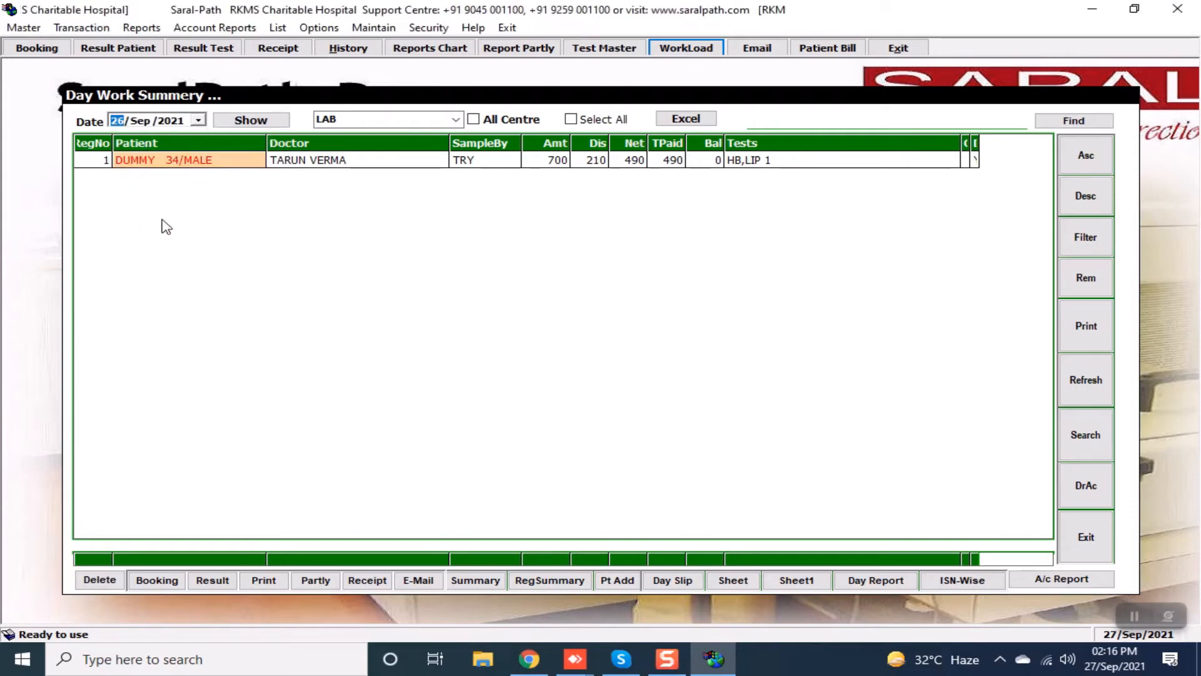
{"action": "left_click", "coordinate": [266, 121]}
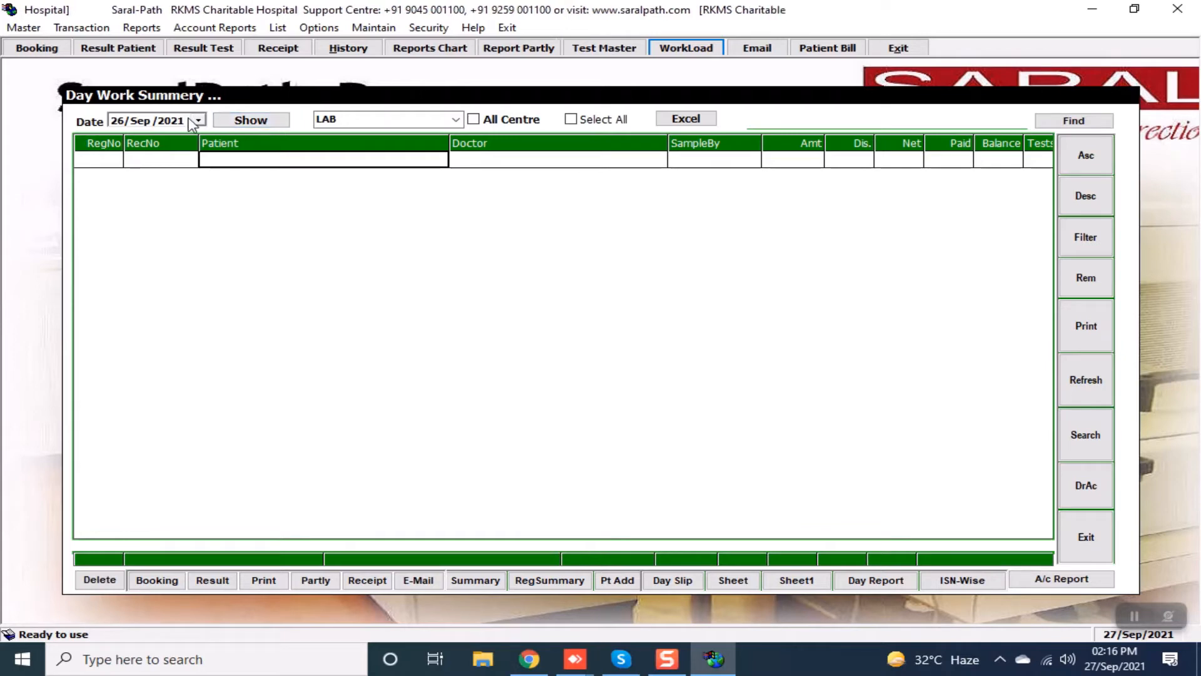
Switch to 27 Sep 2021 and reopen the test patient's booking (700, 490 paid) for modification.
{"action": "left_click", "coordinate": [198, 121]}
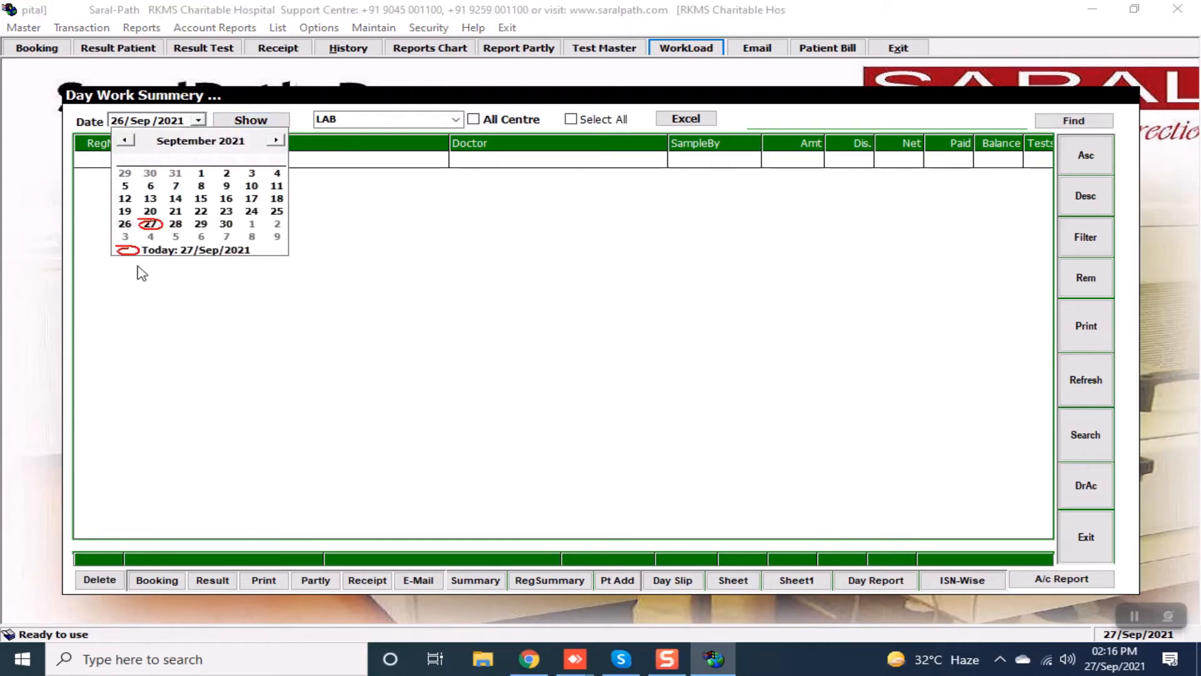
{"action": "left_click", "coordinate": [150, 224]}
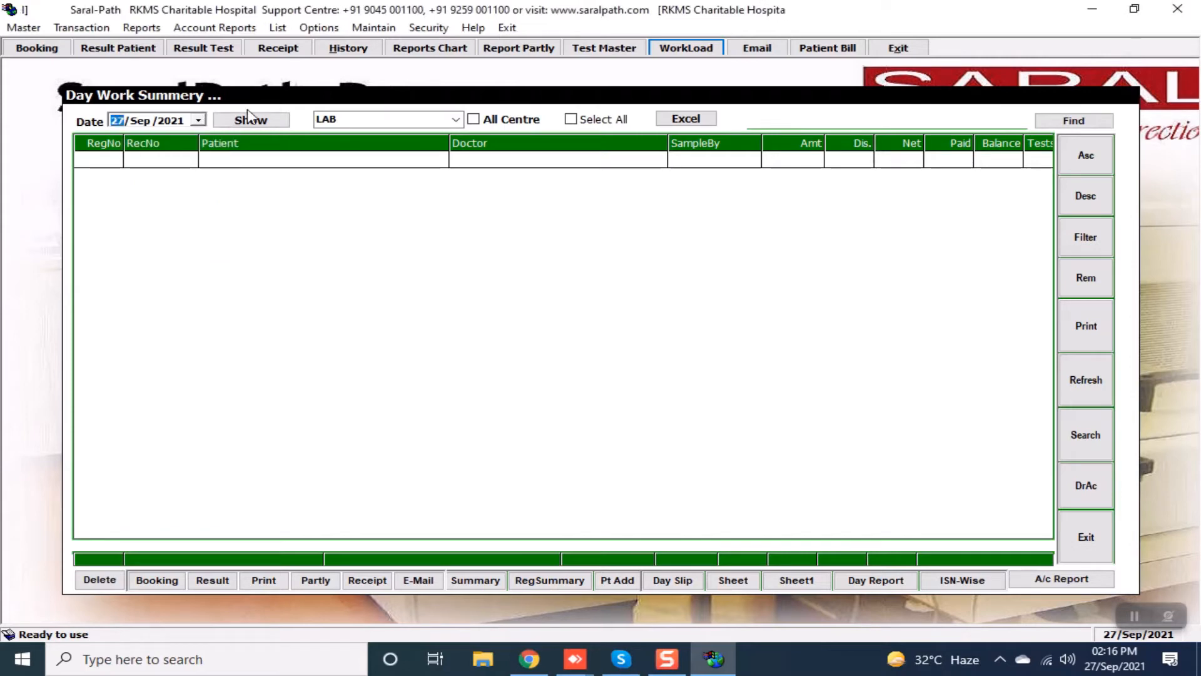
{"action": "left_click", "coordinate": [278, 119]}
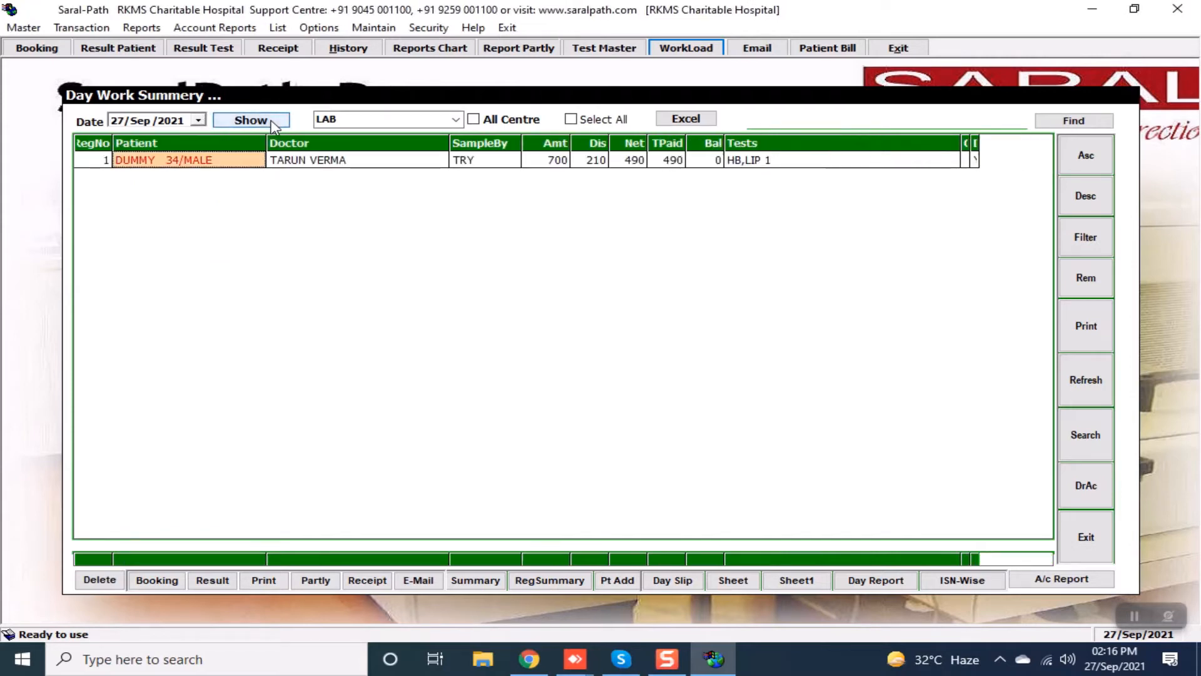
{"action": "left_click", "coordinate": [334, 162]}
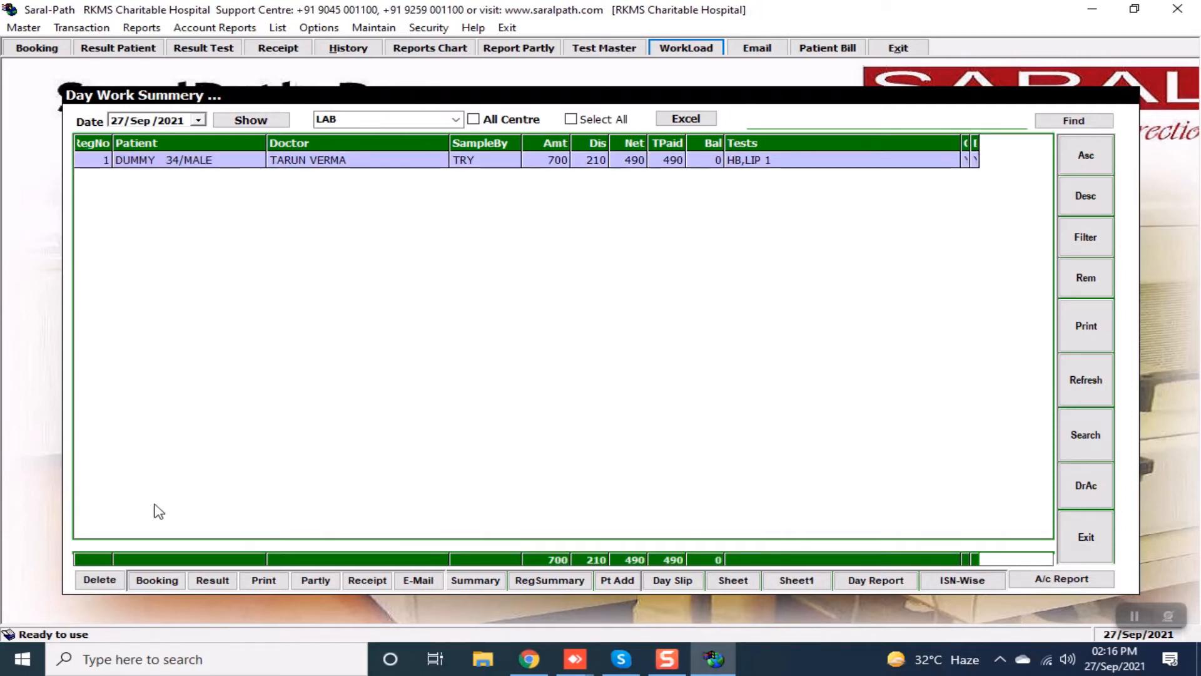
{"action": "left_click", "coordinate": [178, 585]}
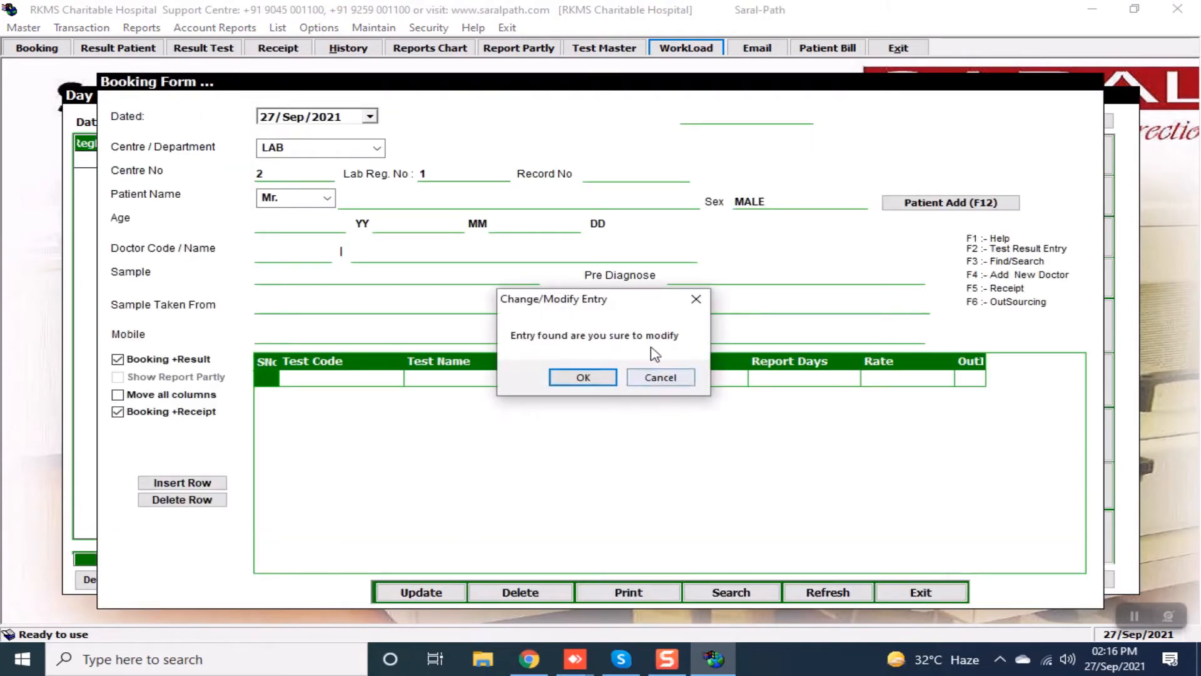
Confirm modifying the booking and add the BSR test code in the empty test row.
{"action": "left_click", "coordinate": [605, 376]}
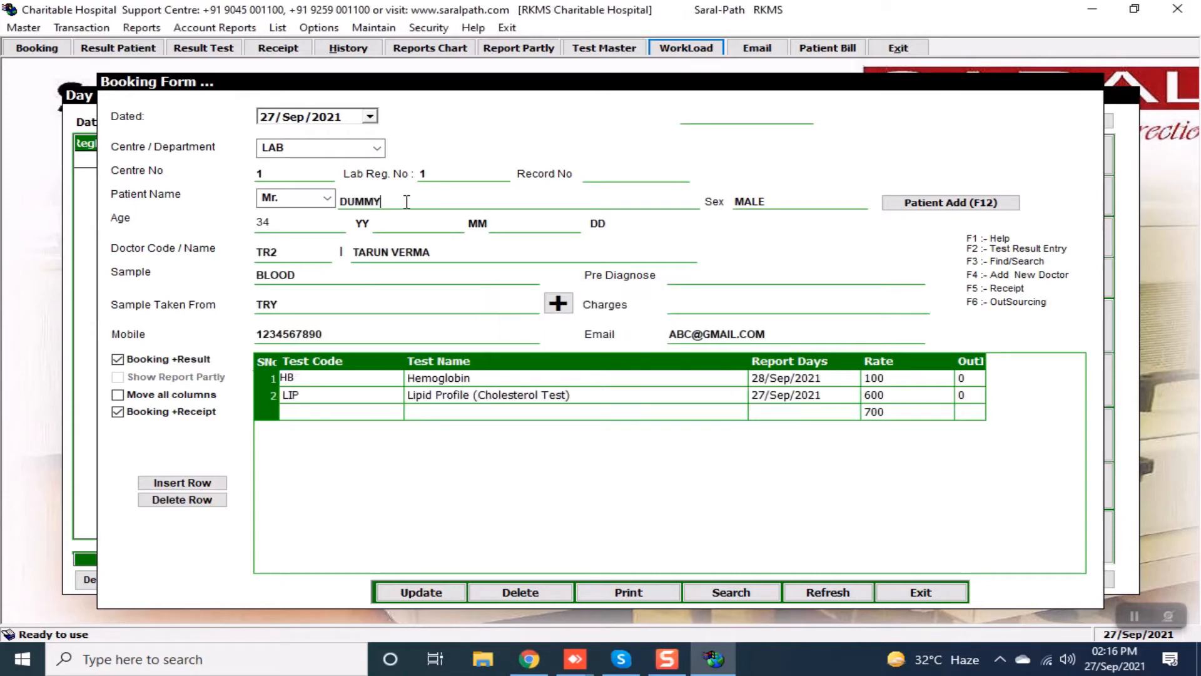
{"action": "key", "text": "Return"}
{"action": "key", "text": "Return"}
{"action": "key", "text": "Return"}
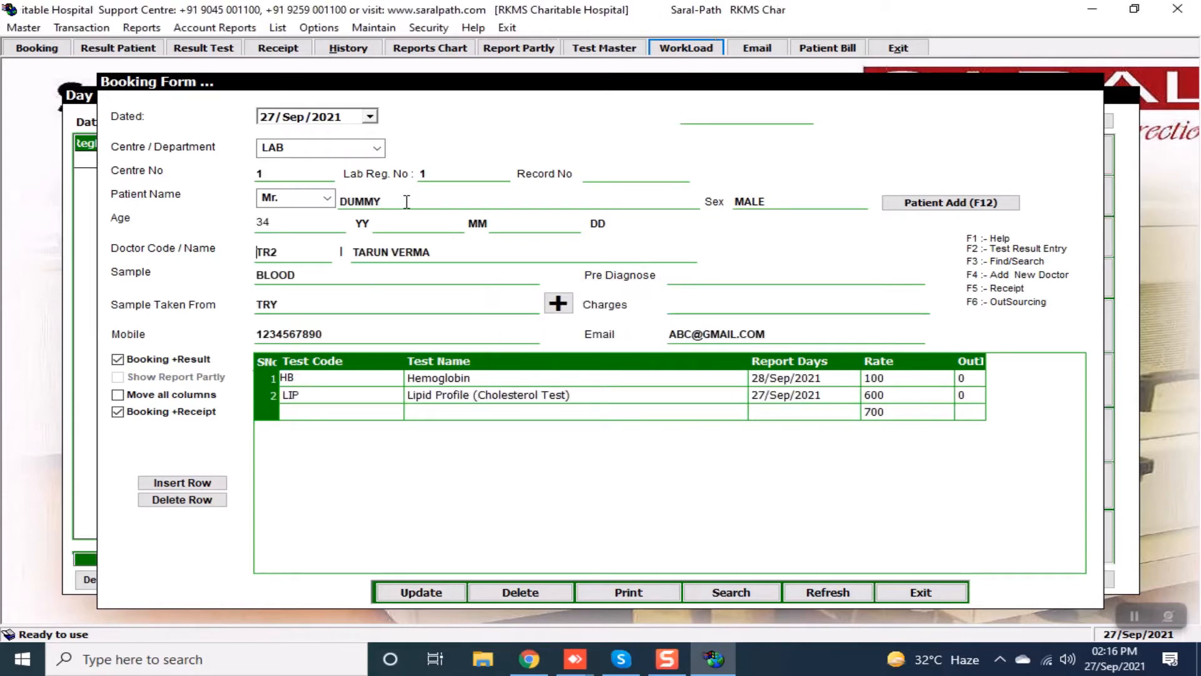
{"action": "key", "text": "Return"}
{"action": "key", "text": "Return"}
{"action": "key", "text": "Return"}
{"action": "key", "text": "Return"}
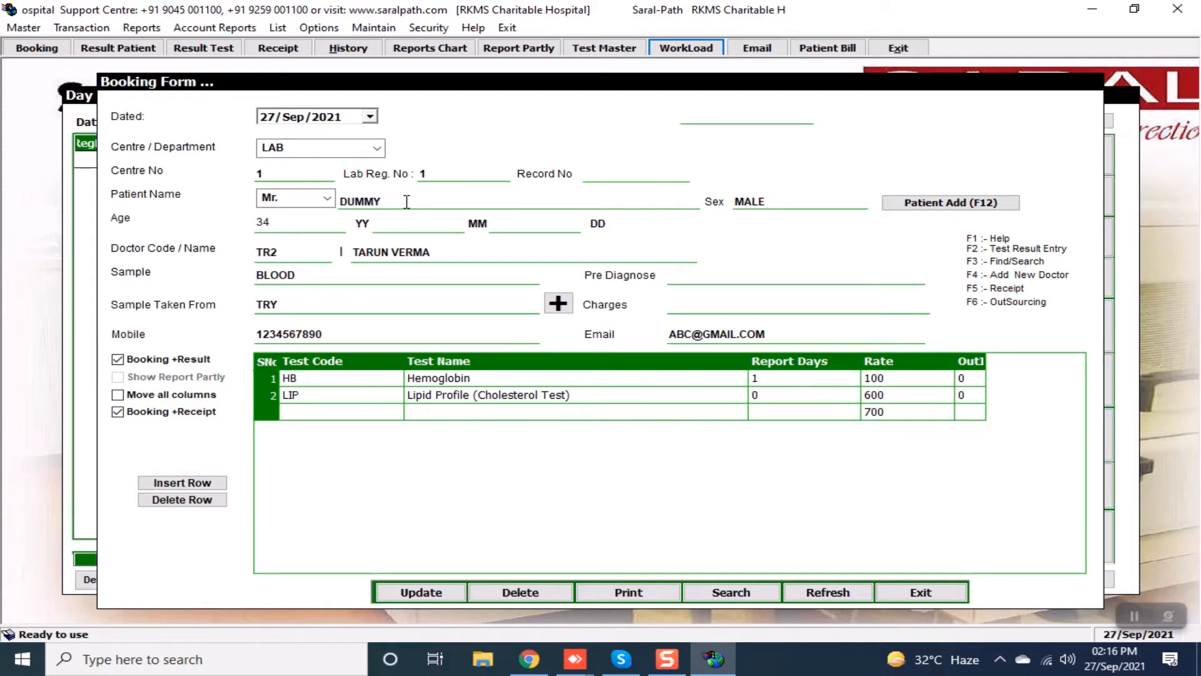
{"action": "type", "text": "BSR"}
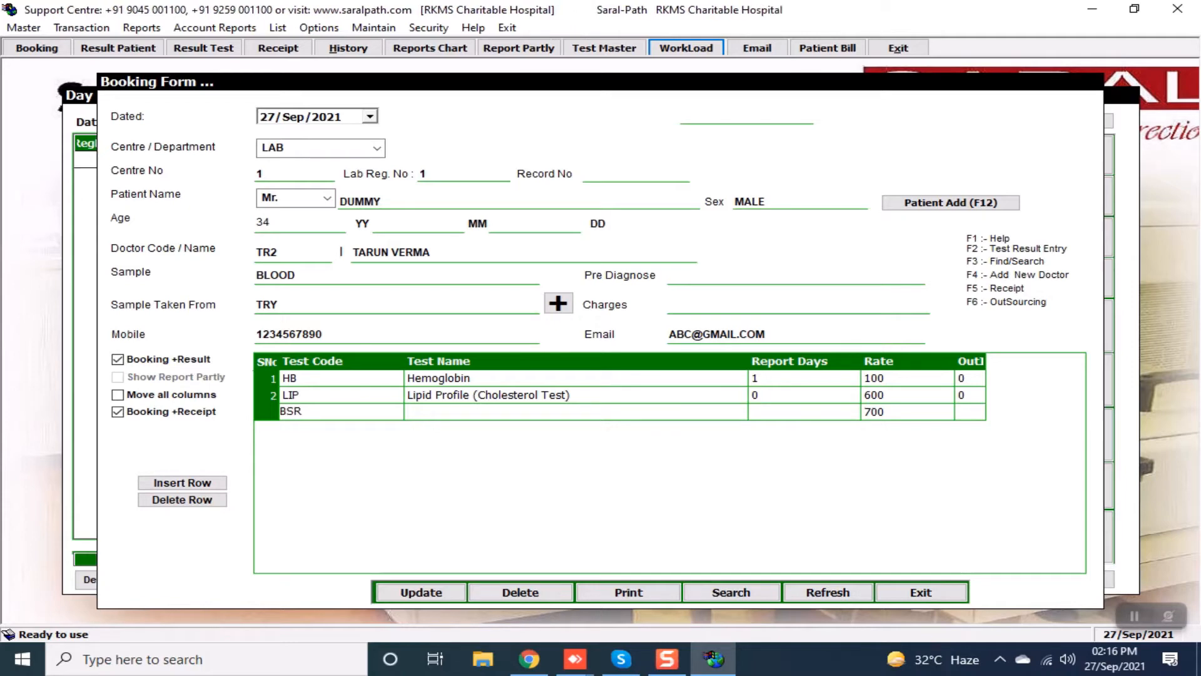
{"action": "key", "text": "Return"}
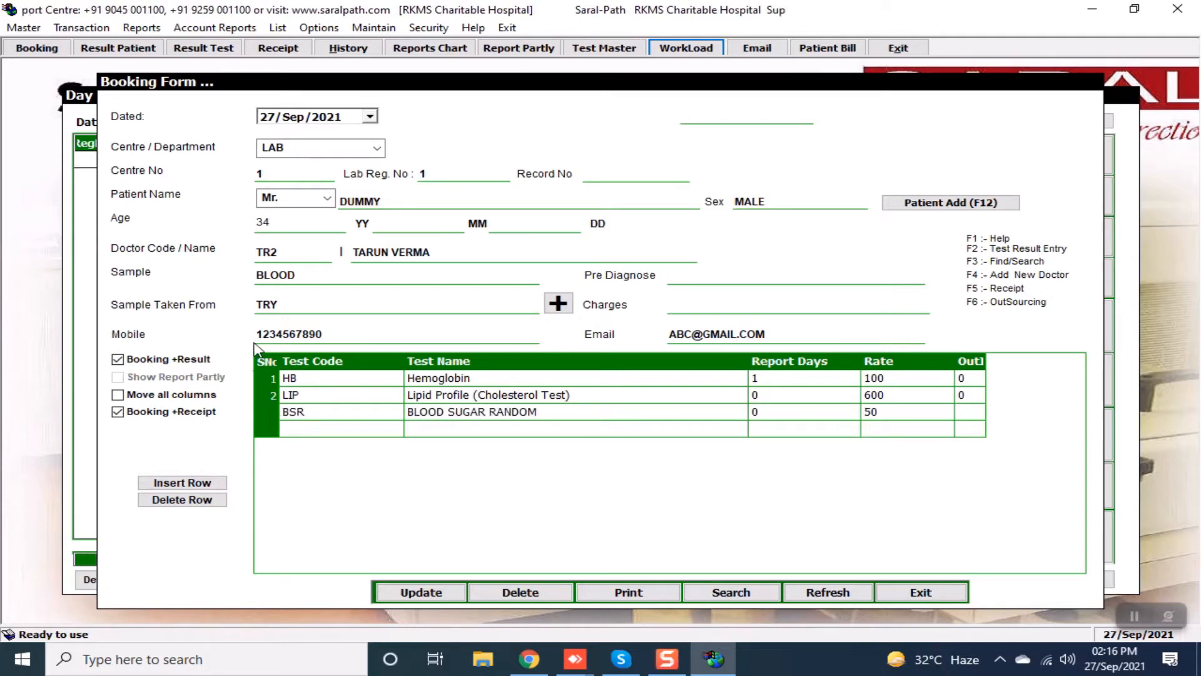
Delete the BSR row, keeping only HB and LIP, and close the booking form.
{"action": "left_click", "coordinate": [311, 418]}
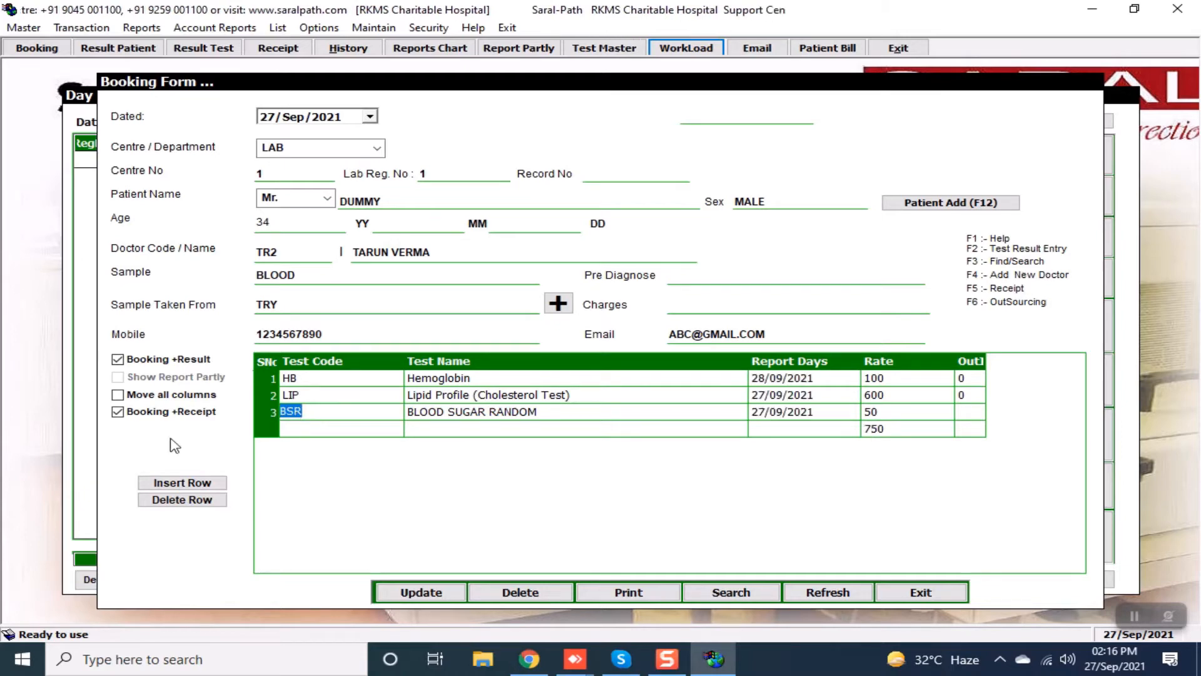
{"action": "left_click", "coordinate": [209, 503]}
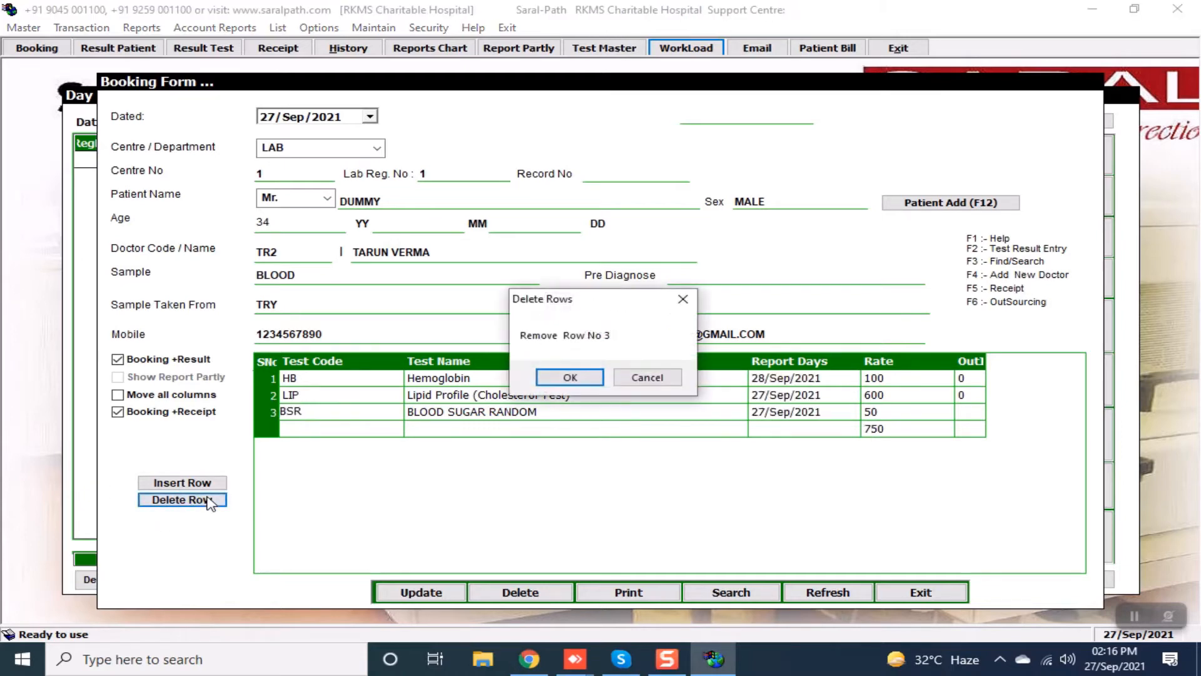
{"action": "key", "text": "Return"}
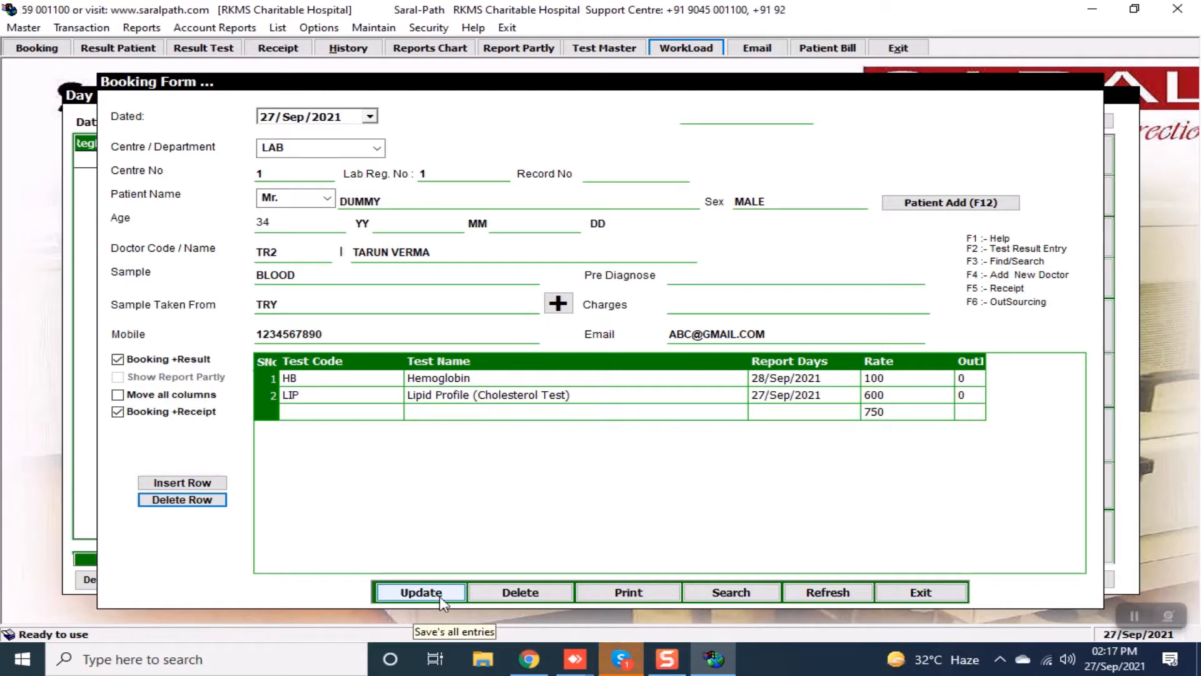
{"action": "left_click", "coordinate": [926, 593]}
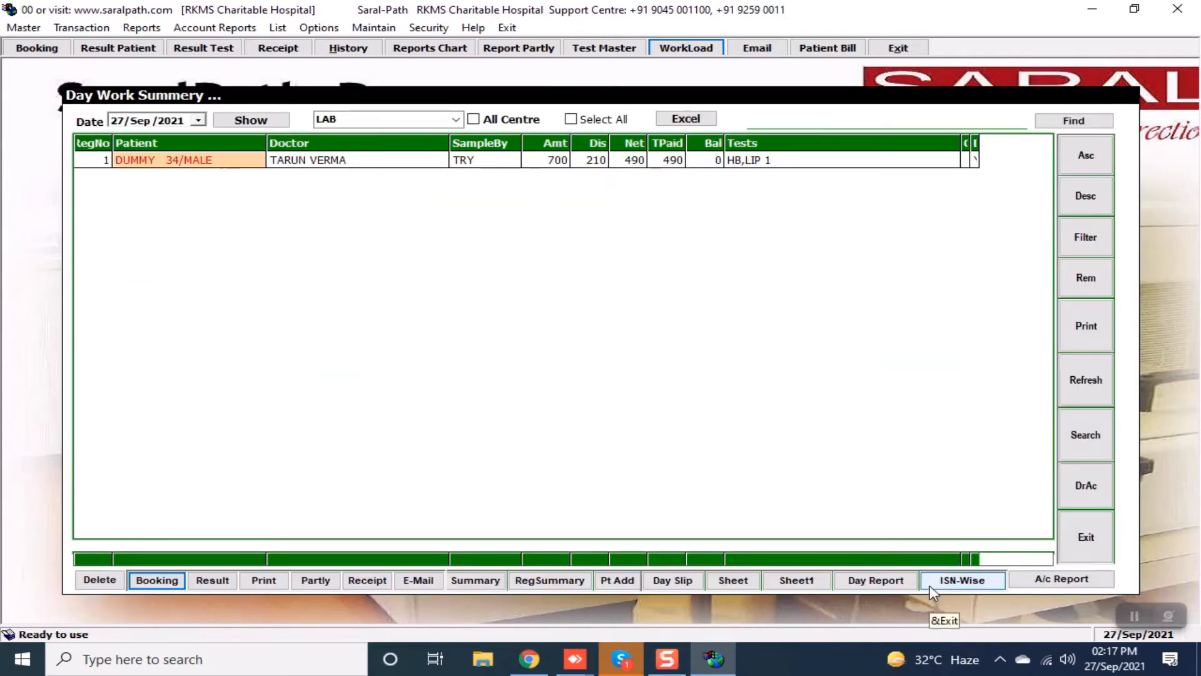
{"action": "left_click", "coordinate": [932, 586]}
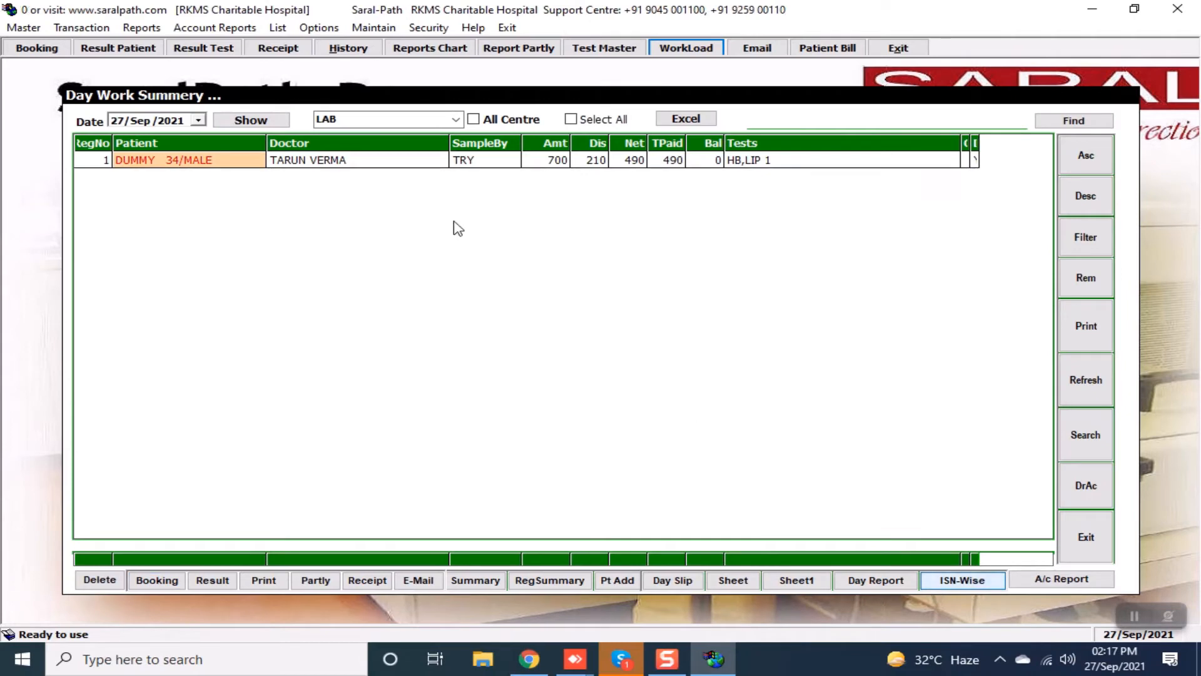
{"action": "left_click", "coordinate": [379, 166]}
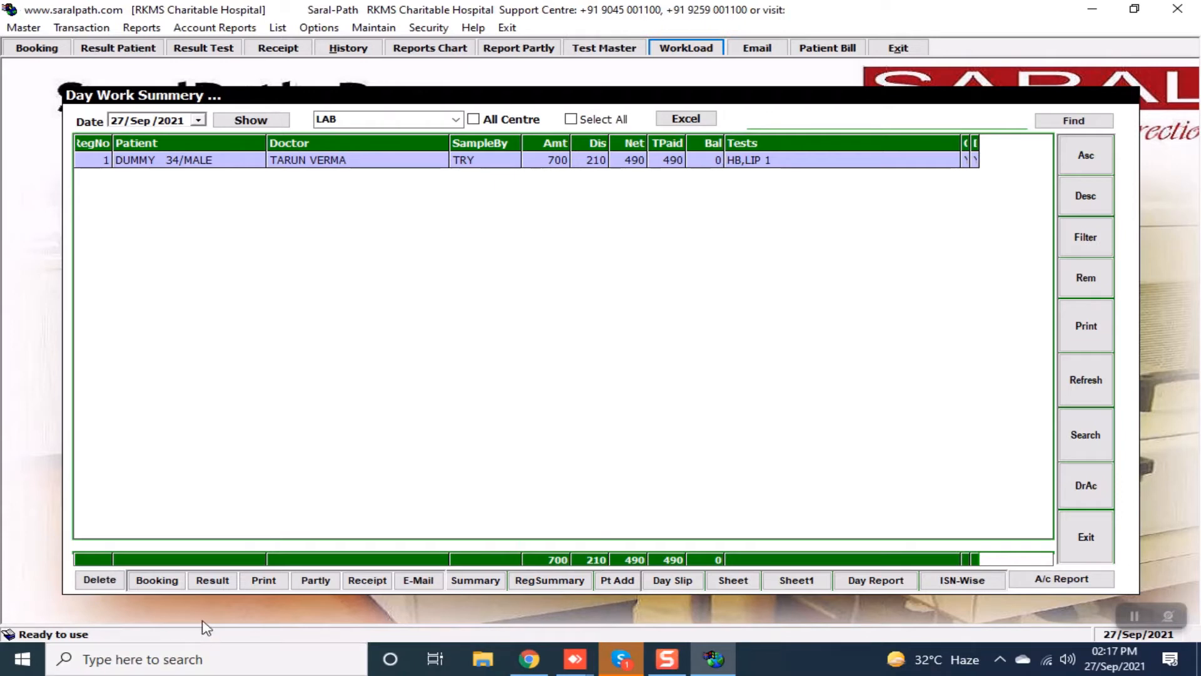
{"action": "left_click", "coordinate": [227, 582]}
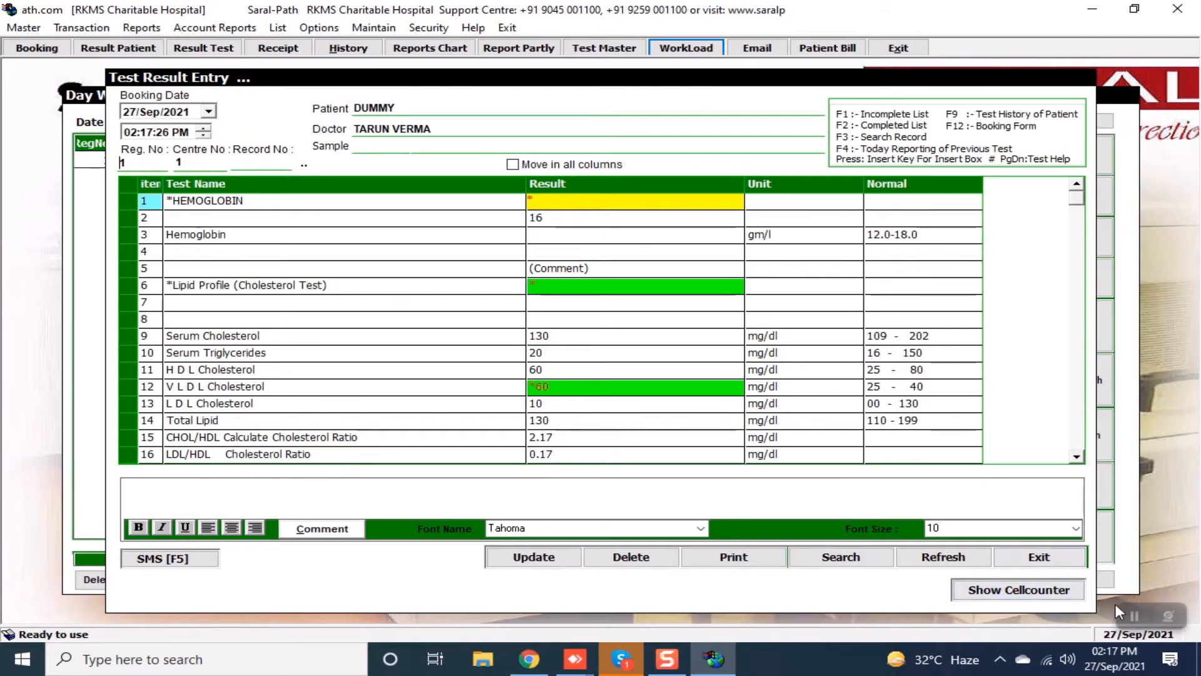
{"action": "left_click", "coordinate": [1039, 558]}
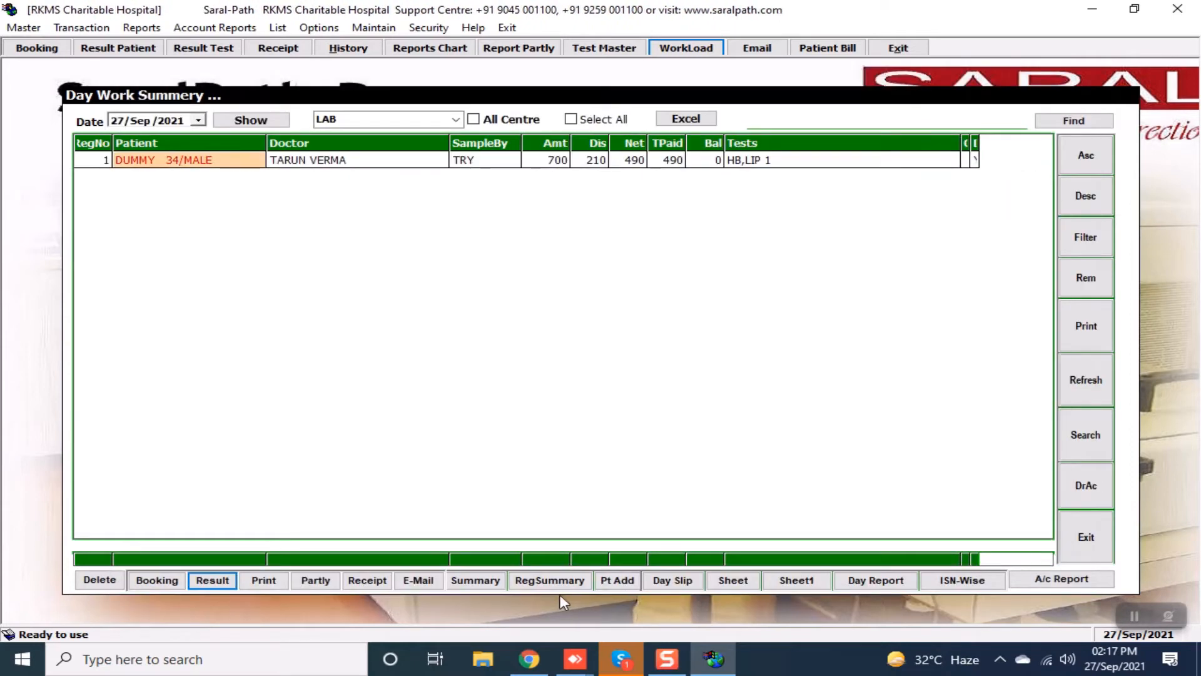
{"action": "left_click", "coordinate": [383, 160]}
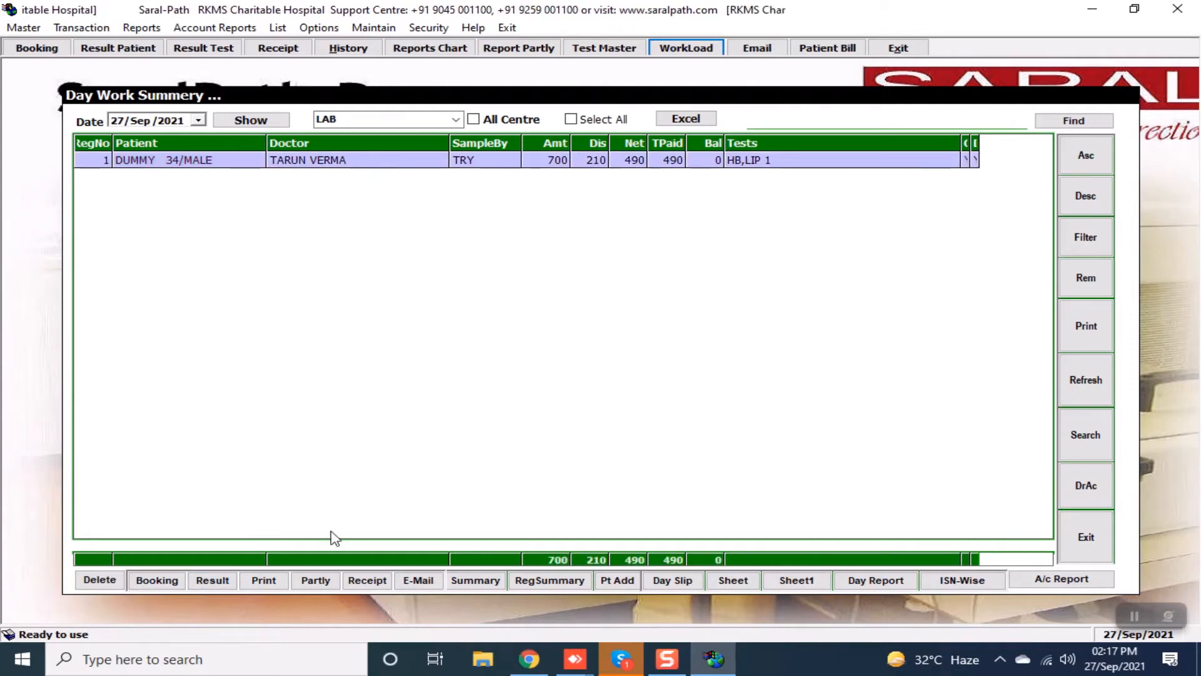
{"action": "left_click", "coordinate": [263, 581]}
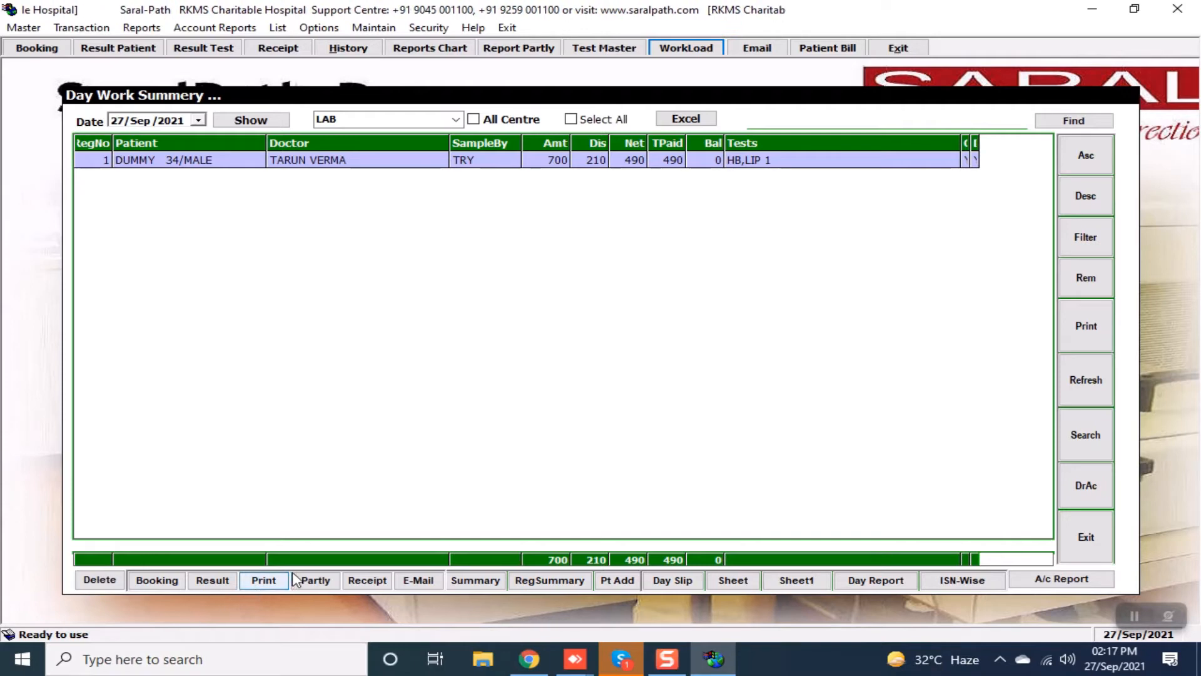
{"action": "left_click", "coordinate": [316, 582]}
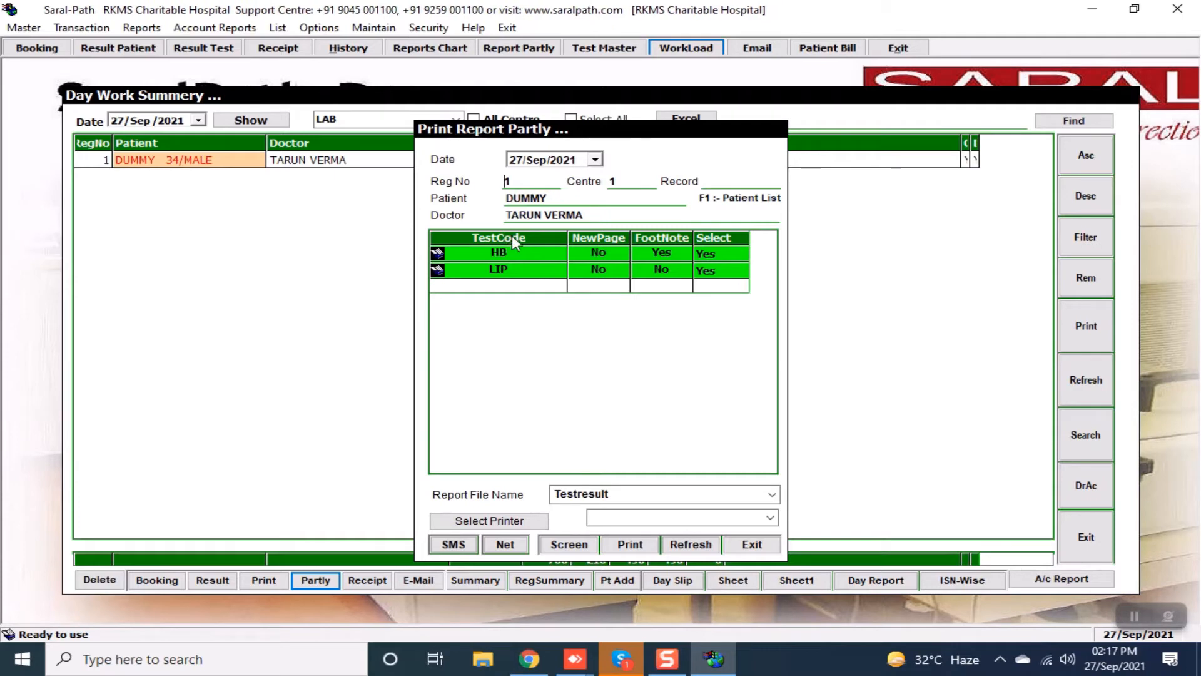
{"action": "left_click", "coordinate": [526, 251]}
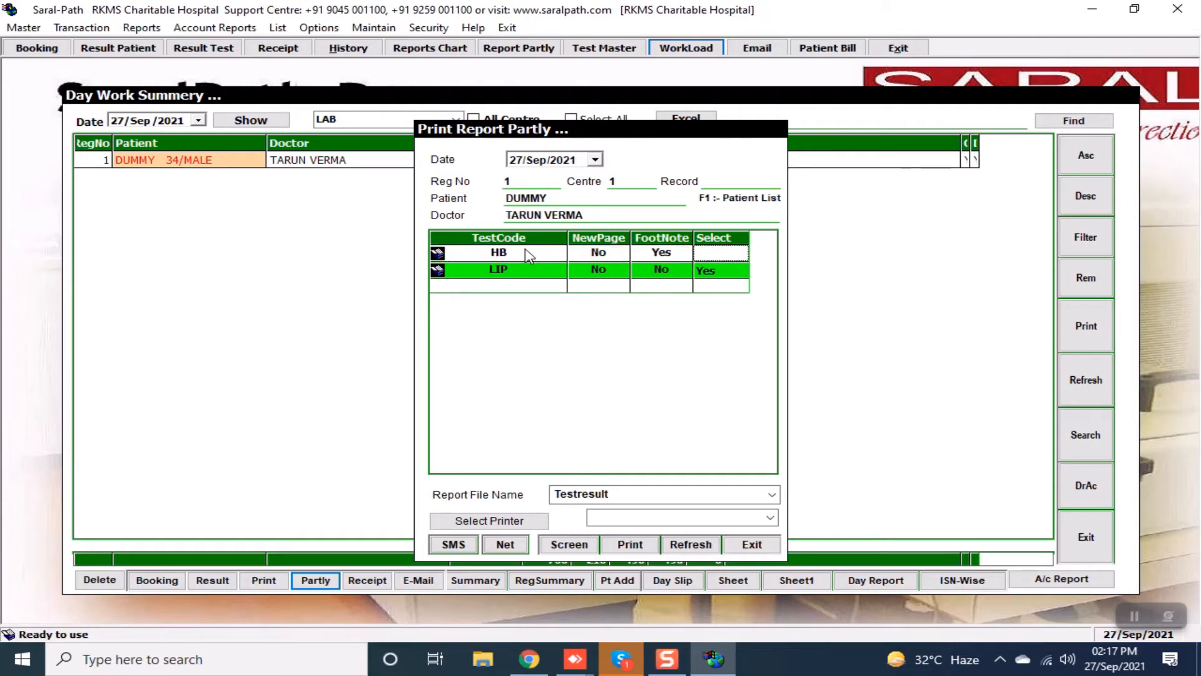
{"action": "left_click_drag", "start_coordinate": [527, 254], "coordinate": [599, 285]}
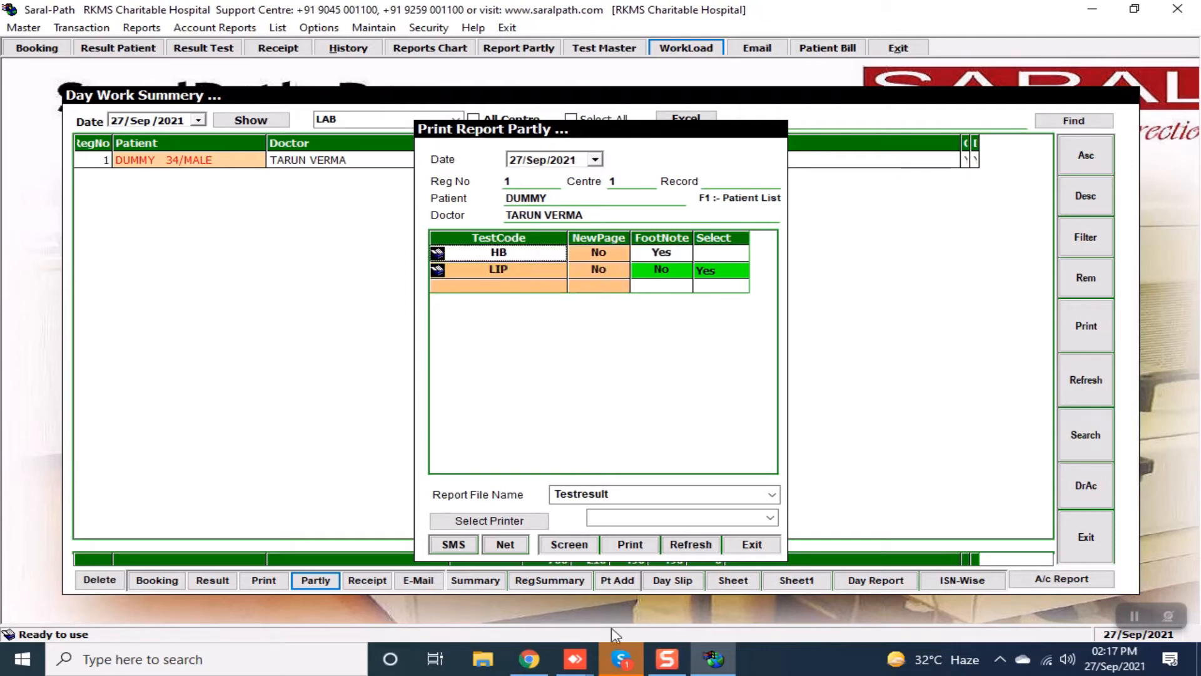
{"action": "left_click", "coordinate": [583, 546]}
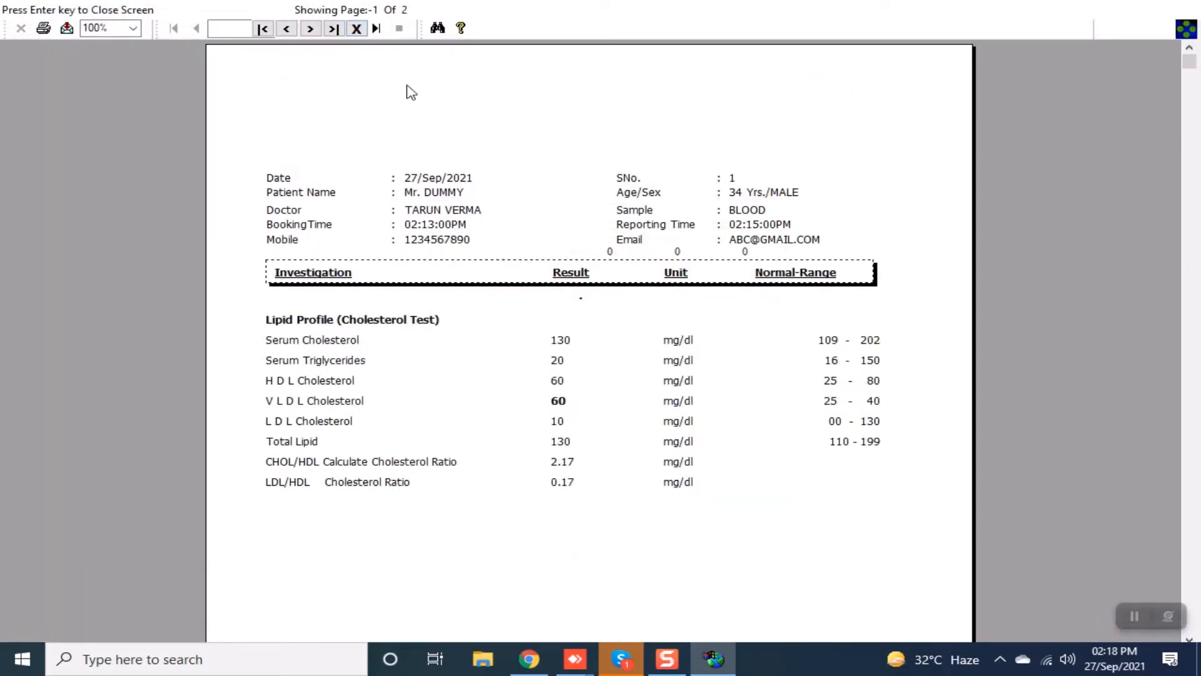
{"action": "left_click", "coordinate": [356, 28]}
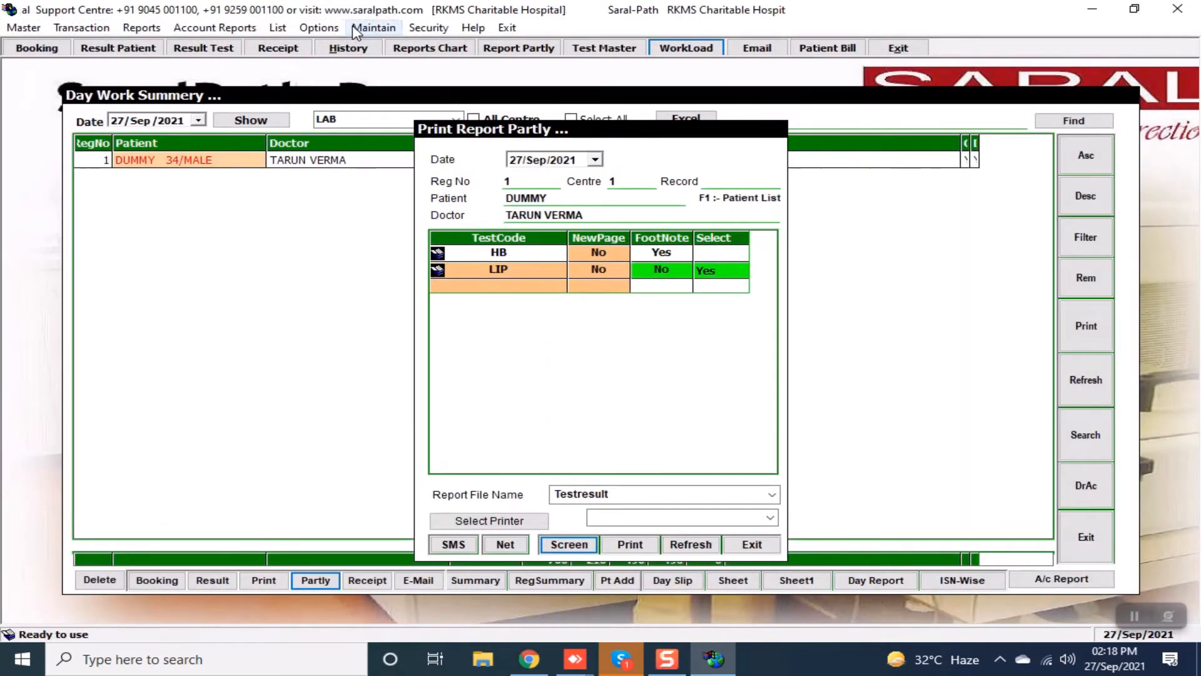
{"action": "left_click", "coordinate": [357, 29]}
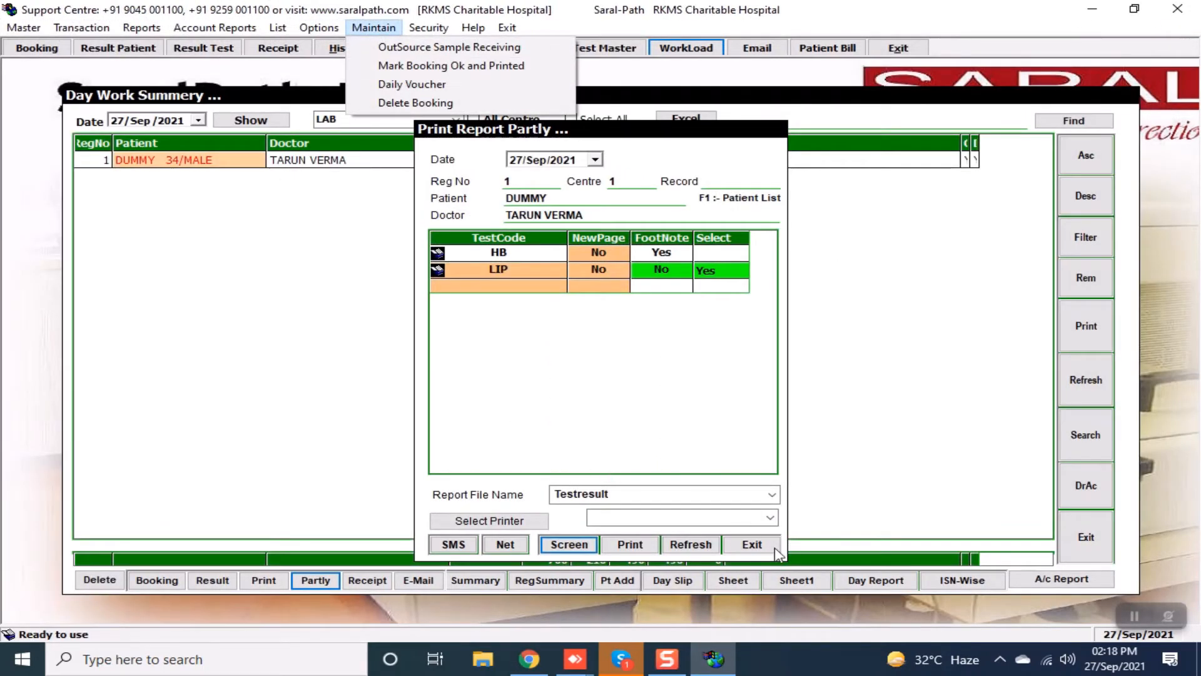
{"action": "left_click", "coordinate": [754, 544]}
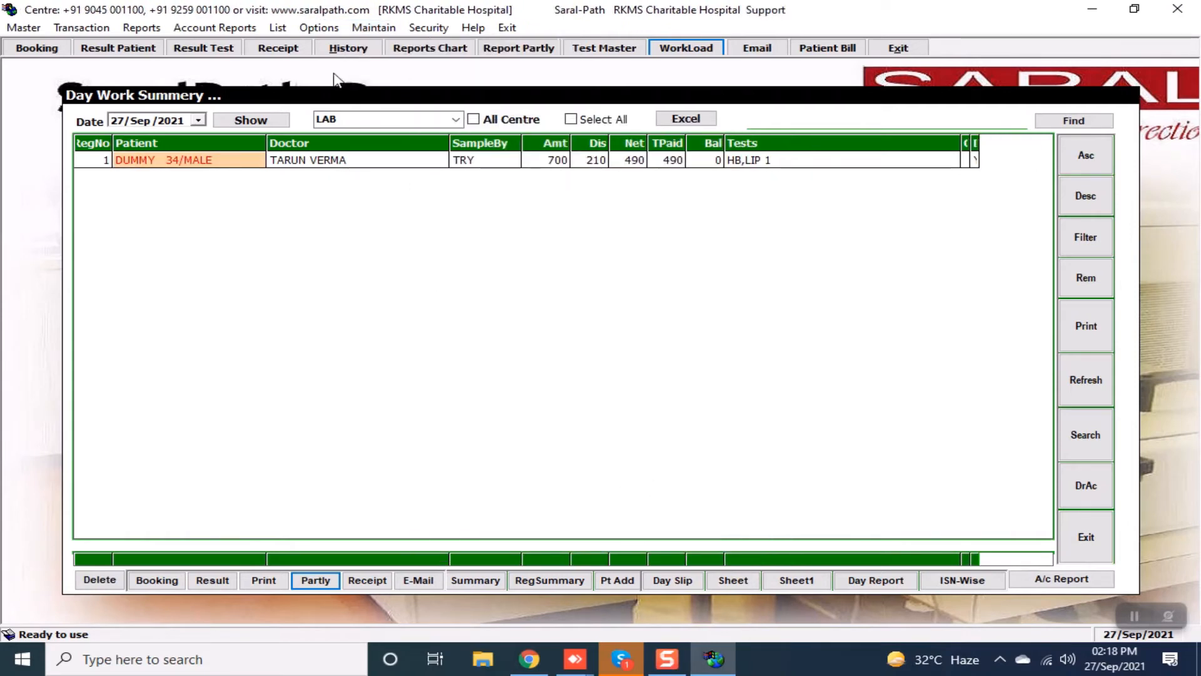
Select the DUMMY patient's booking and open the e-mail form for its HB,LIP report.
{"action": "left_click", "coordinate": [373, 165]}
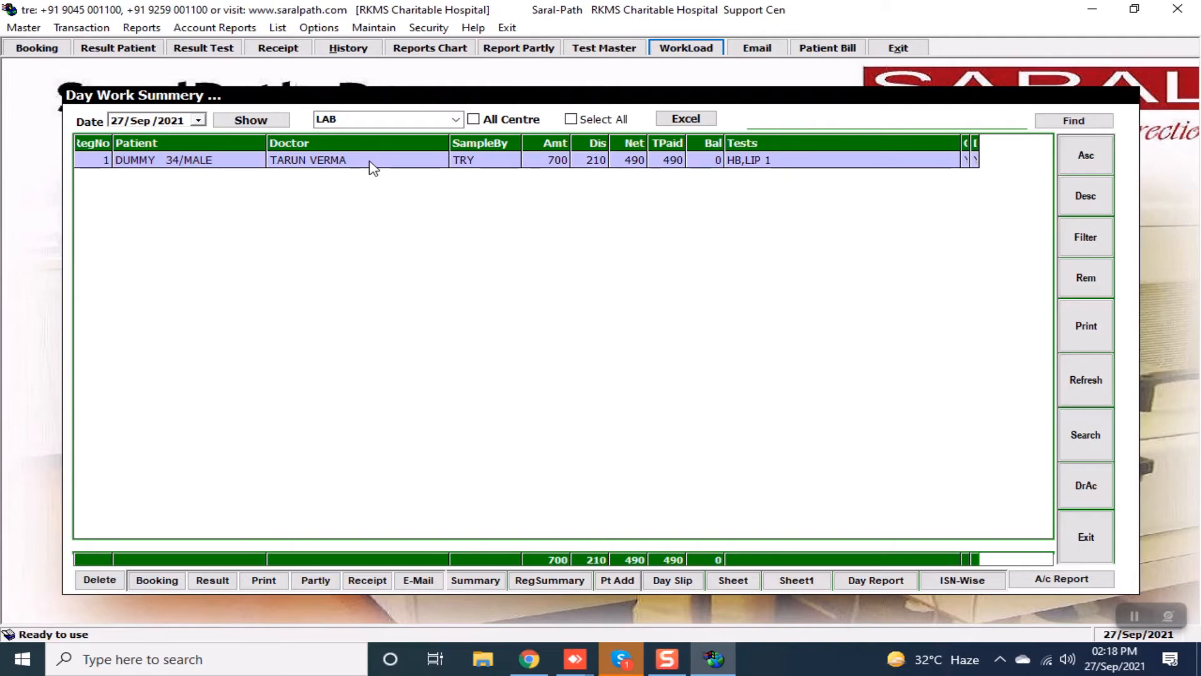
{"action": "left_click", "coordinate": [371, 166]}
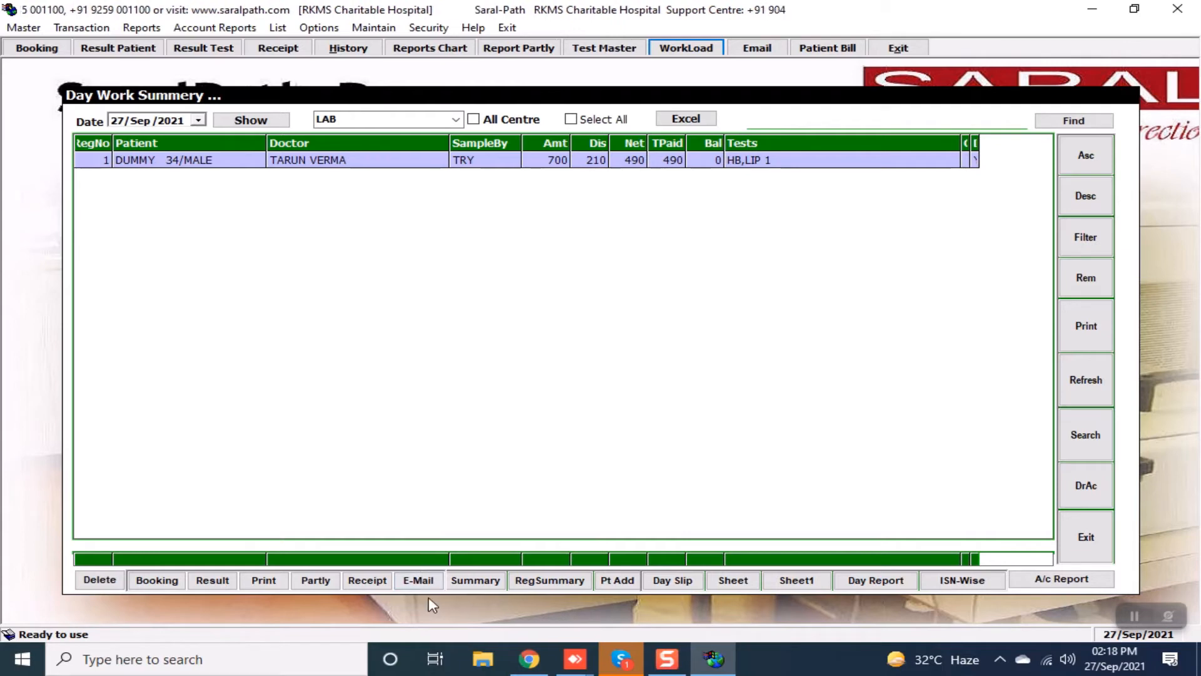
{"action": "left_click", "coordinate": [422, 582]}
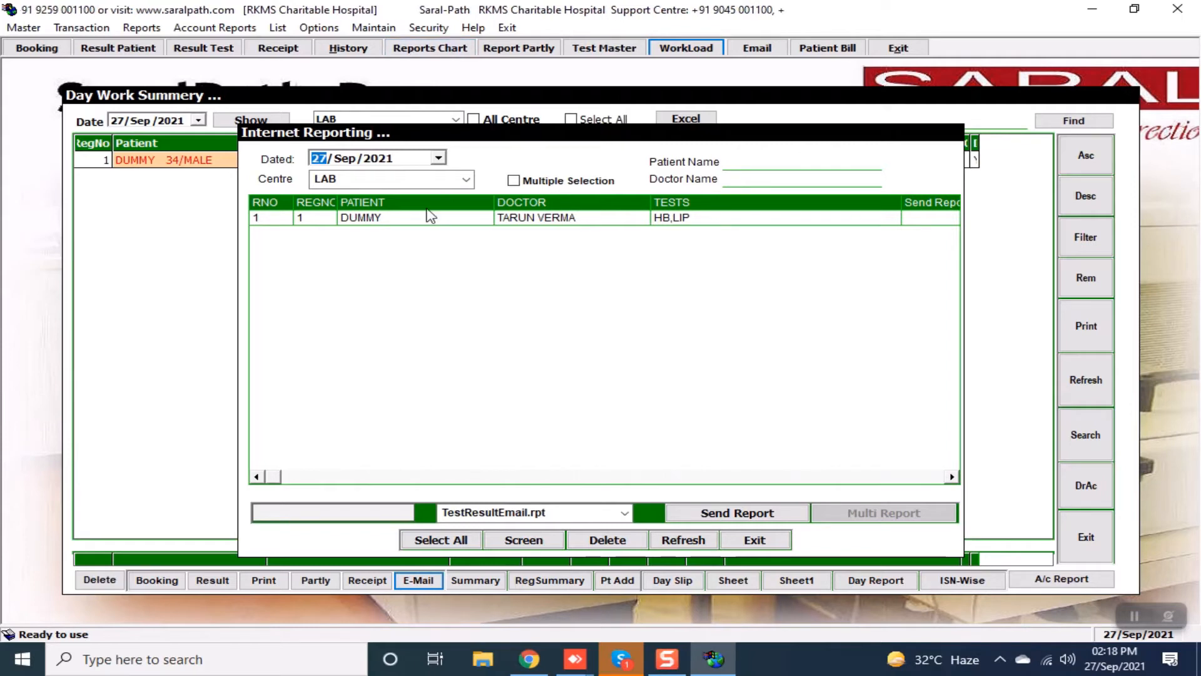
{"action": "left_click", "coordinate": [430, 221]}
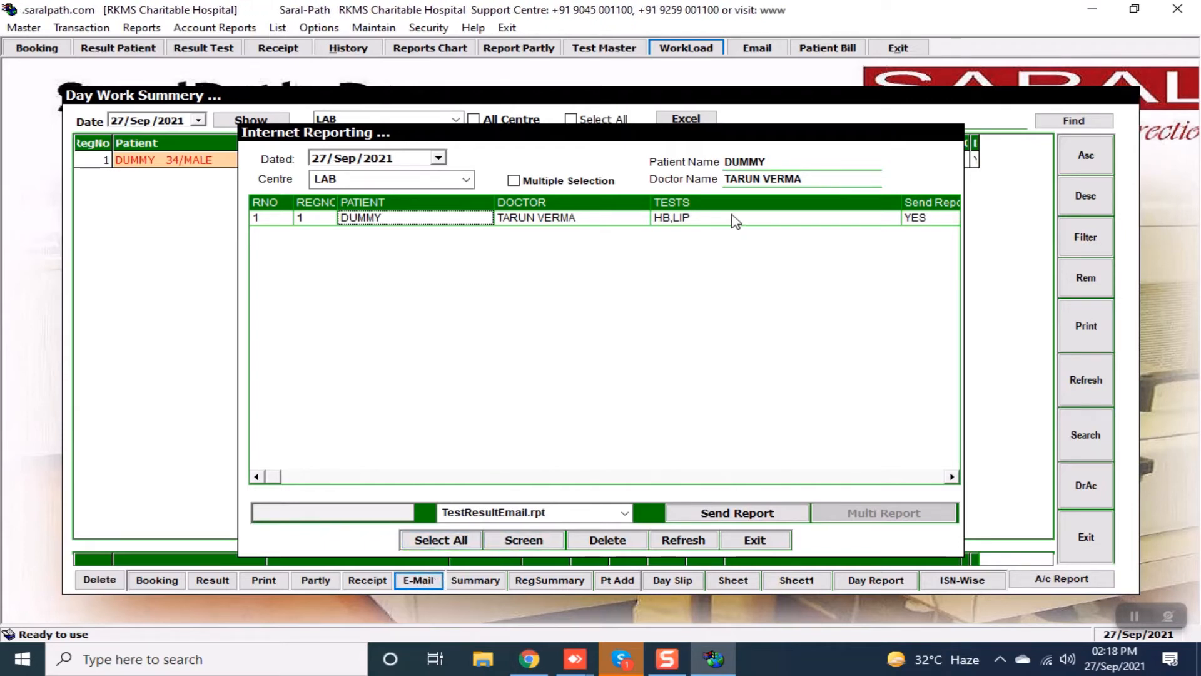
{"action": "left_click", "coordinate": [724, 513]}
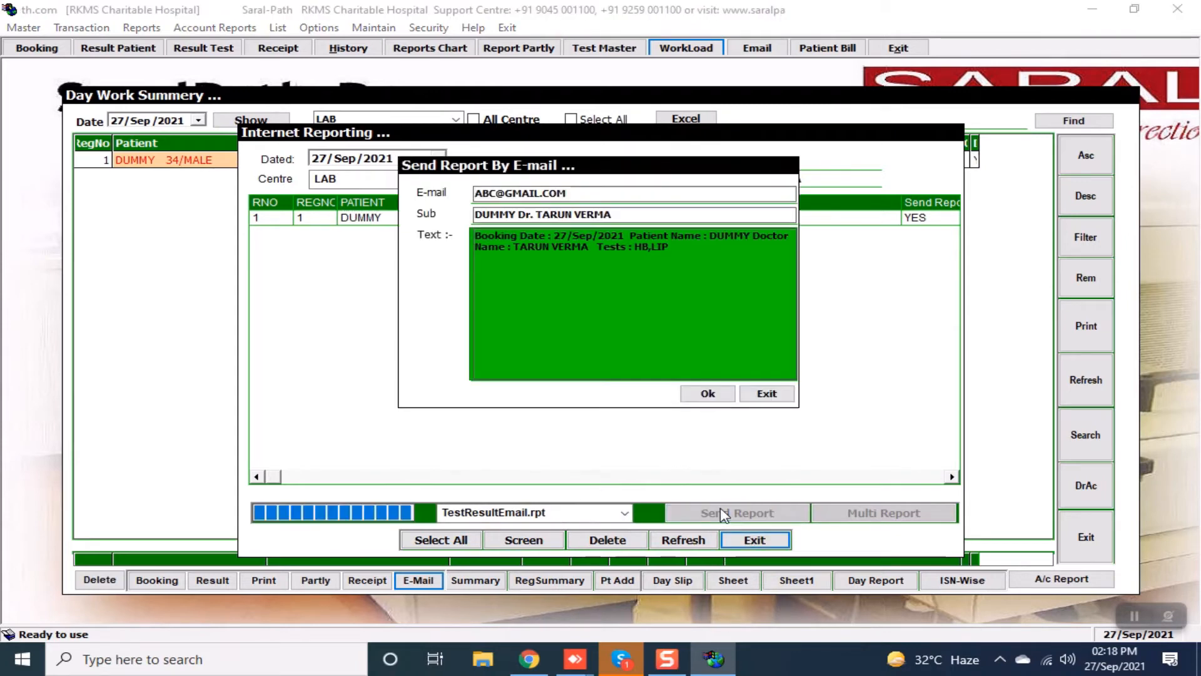
Send the report e-mail, dismiss the Gmail ID warning, and exit Internet Reporting.
{"action": "left_click", "coordinate": [588, 193]}
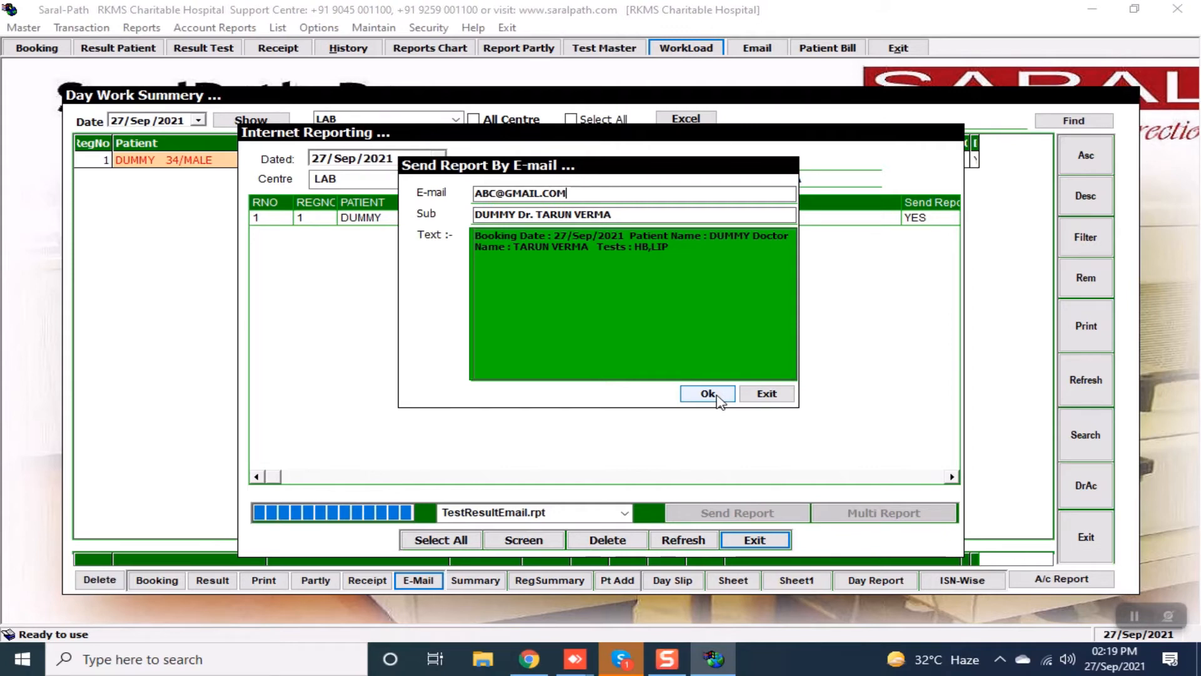
{"action": "left_click", "coordinate": [708, 394]}
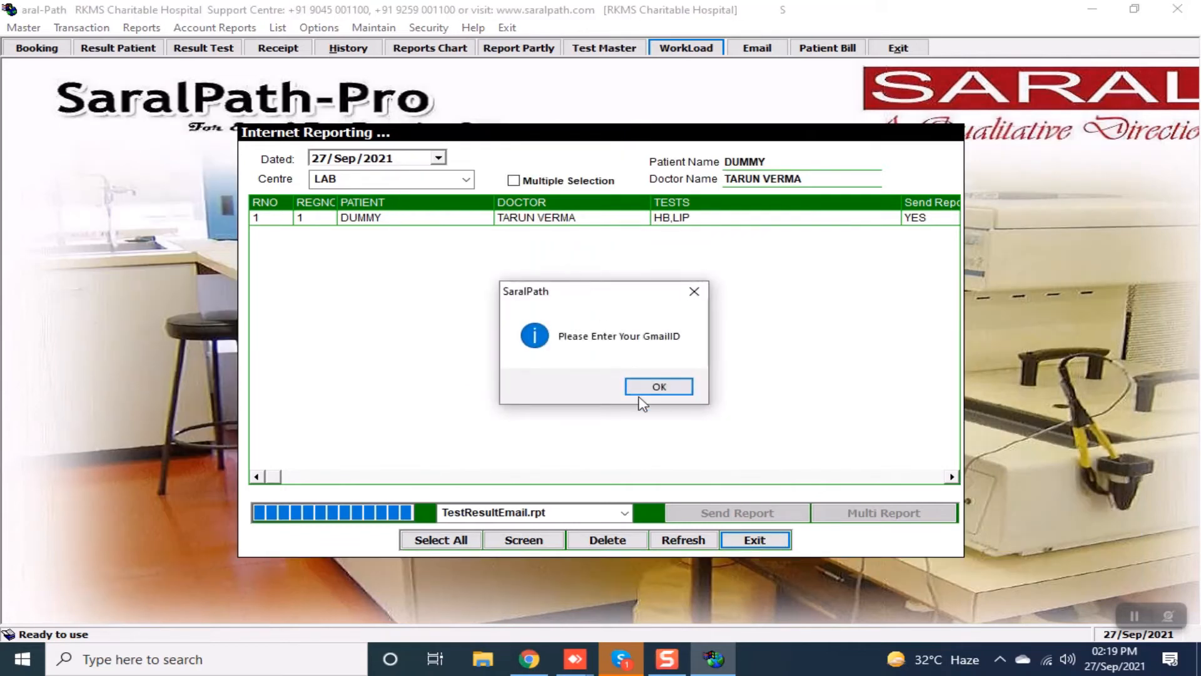
{"action": "left_click", "coordinate": [670, 388]}
{"action": "left_click", "coordinate": [754, 540]}
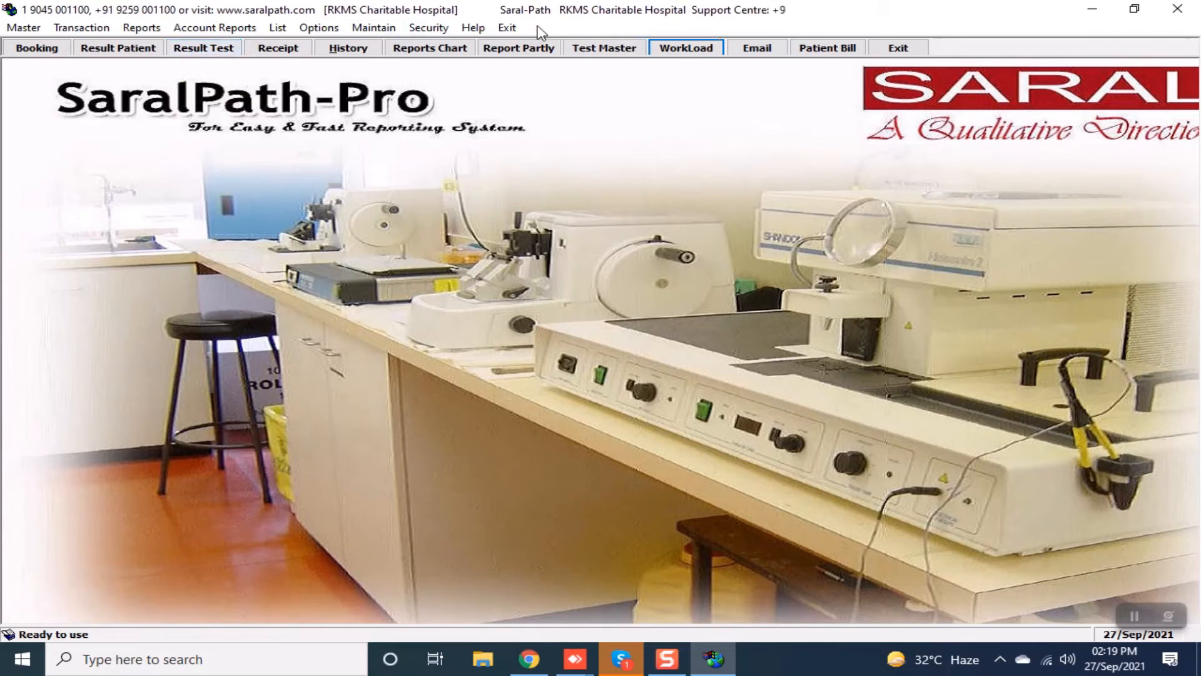
Open the existing CBC test in the Test Master for modification.
{"action": "left_click", "coordinate": [580, 50]}
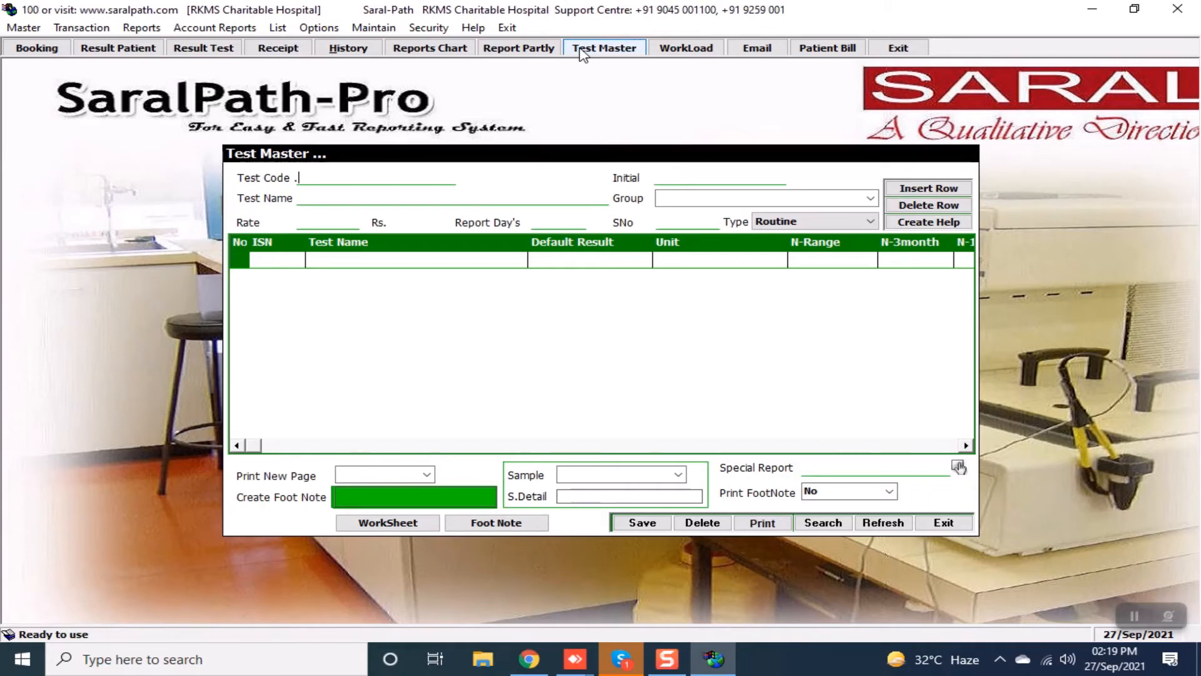
{"action": "type", "text": "CBC"}
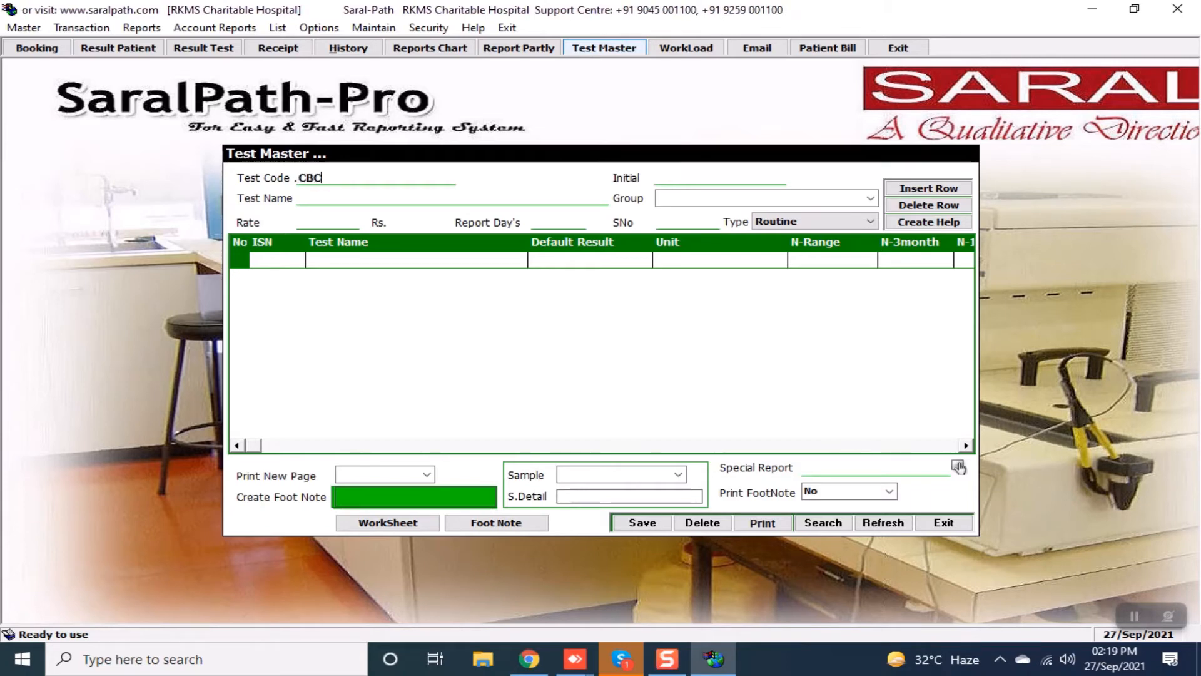
{"action": "key", "text": "Return"}
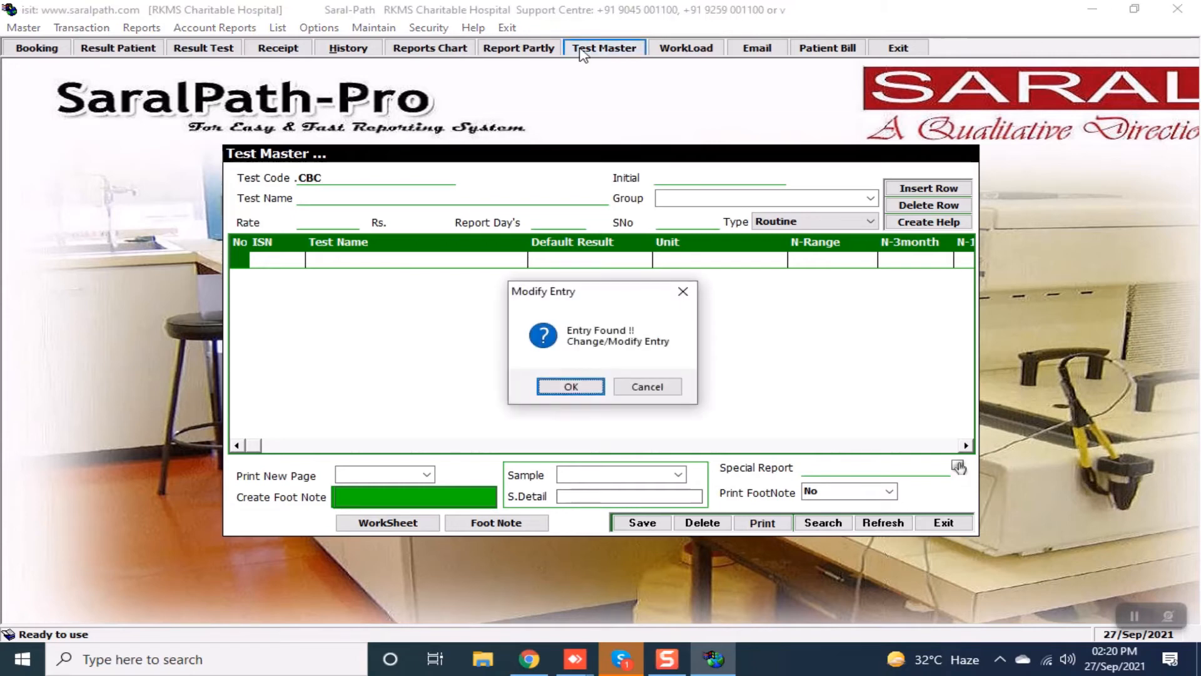
{"action": "key", "text": "Return"}
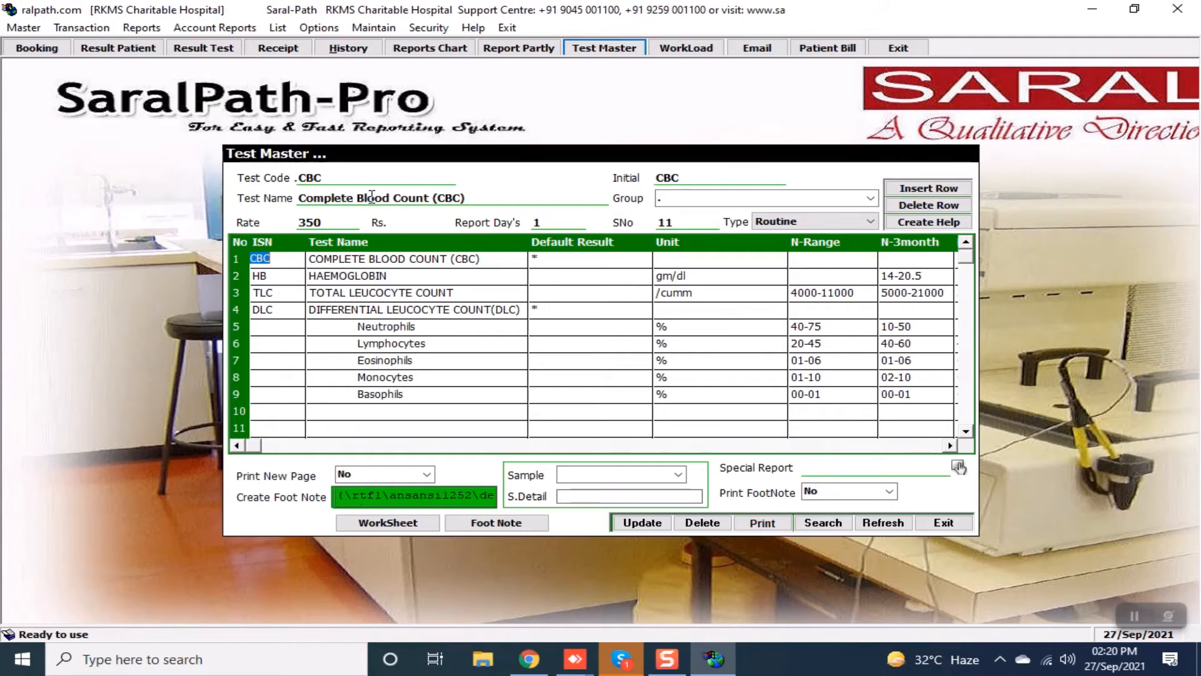
Put the CBC test in the HAEMATOLOGY group and lower its rate from 350 to 300.
{"action": "left_click", "coordinate": [668, 197]}
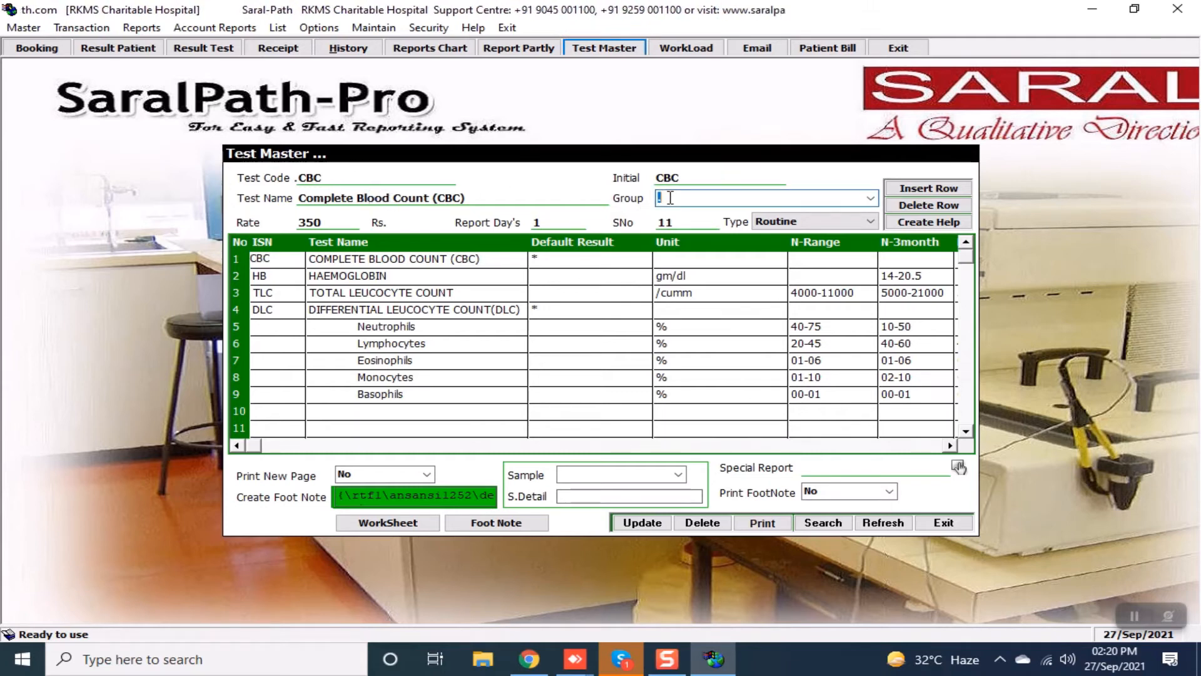
{"action": "left_click", "coordinate": [875, 197]}
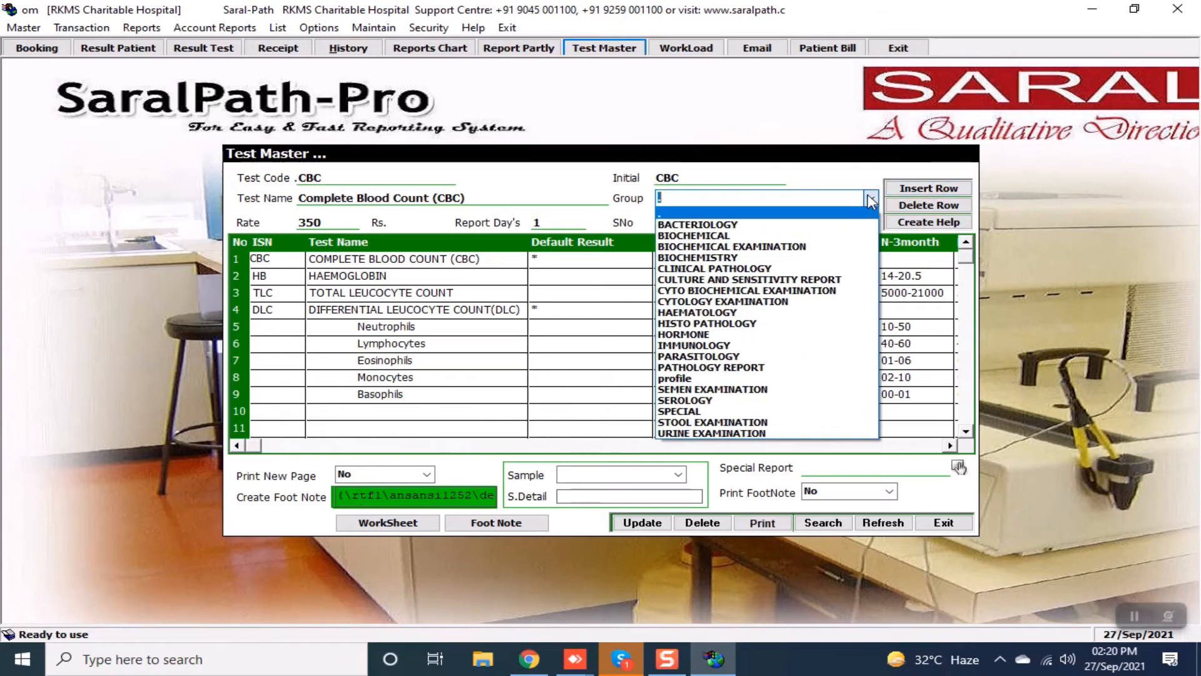
{"action": "left_click", "coordinate": [668, 313]}
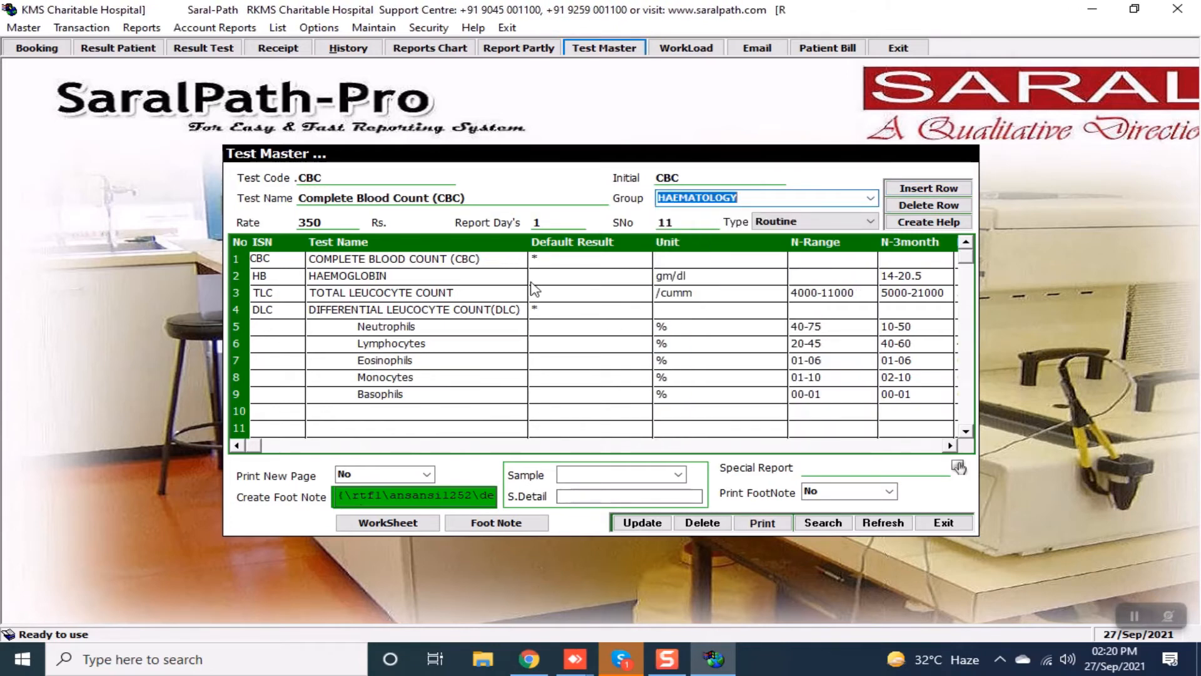
{"action": "left_click", "coordinate": [329, 222]}
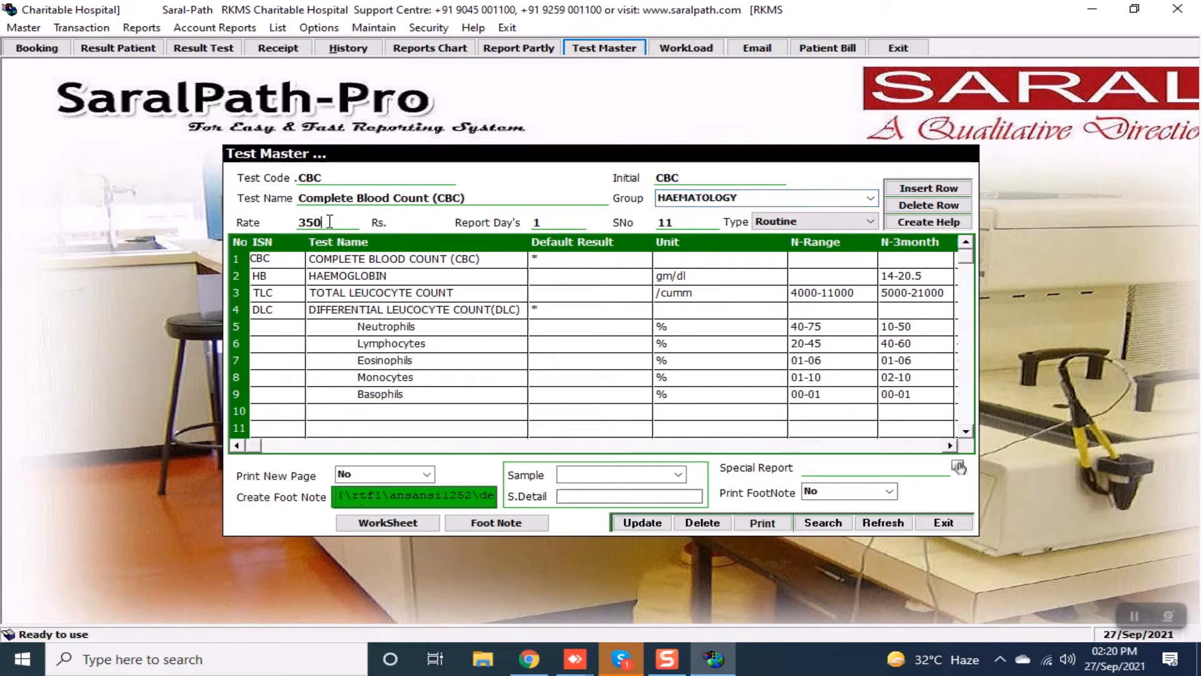
{"action": "key", "text": "BackSpace"}
{"action": "key", "text": "BackSpace"}
{"action": "key", "text": "BackSpace"}
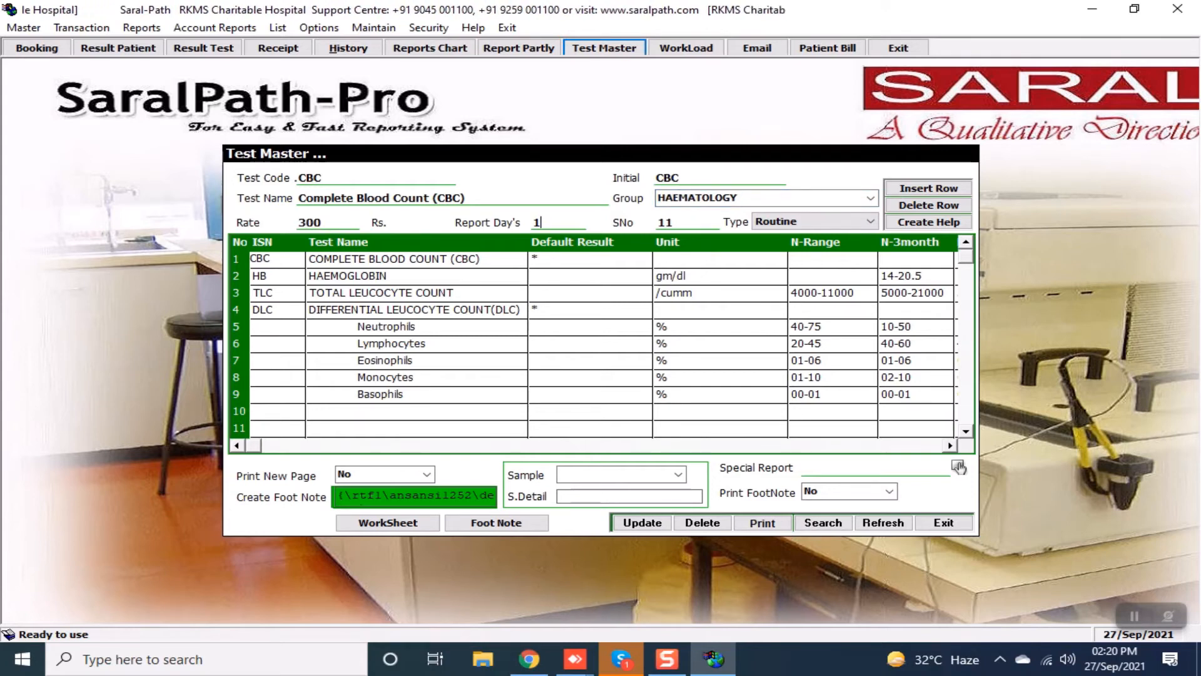
{"action": "key", "text": "Return"}
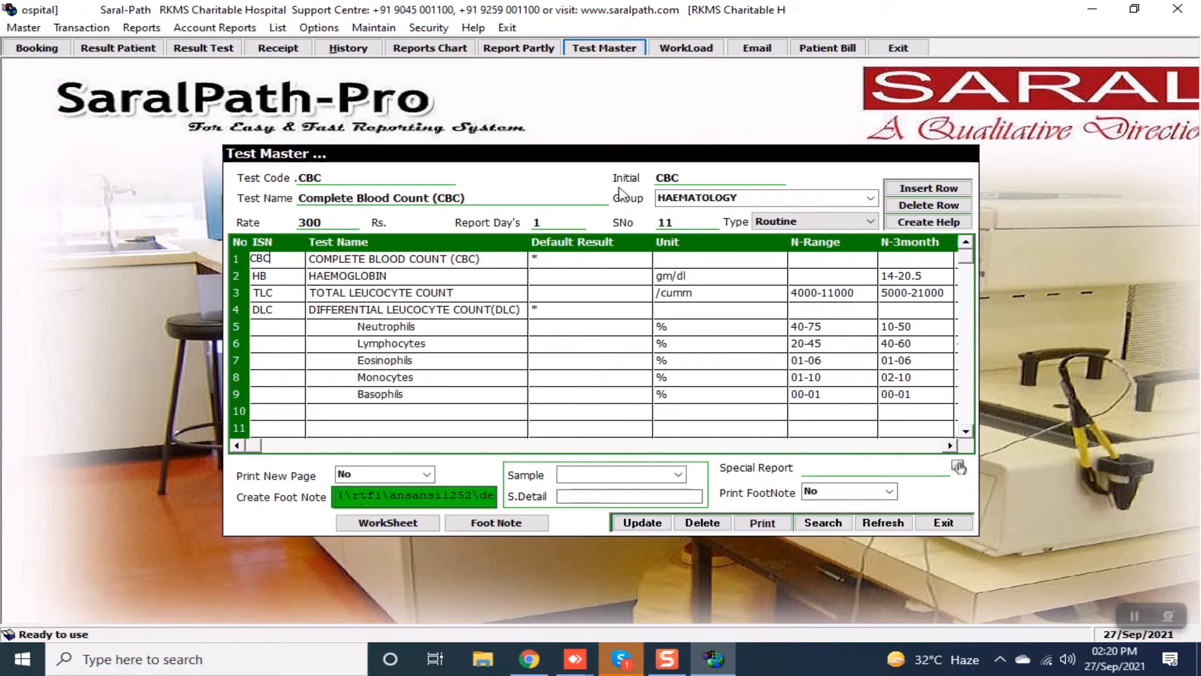
Change Haemoglobin's 1-year normal range from 10.5-13.5 to 10-12.
{"action": "left_click", "coordinate": [407, 279]}
{"action": "key", "text": "Return"}
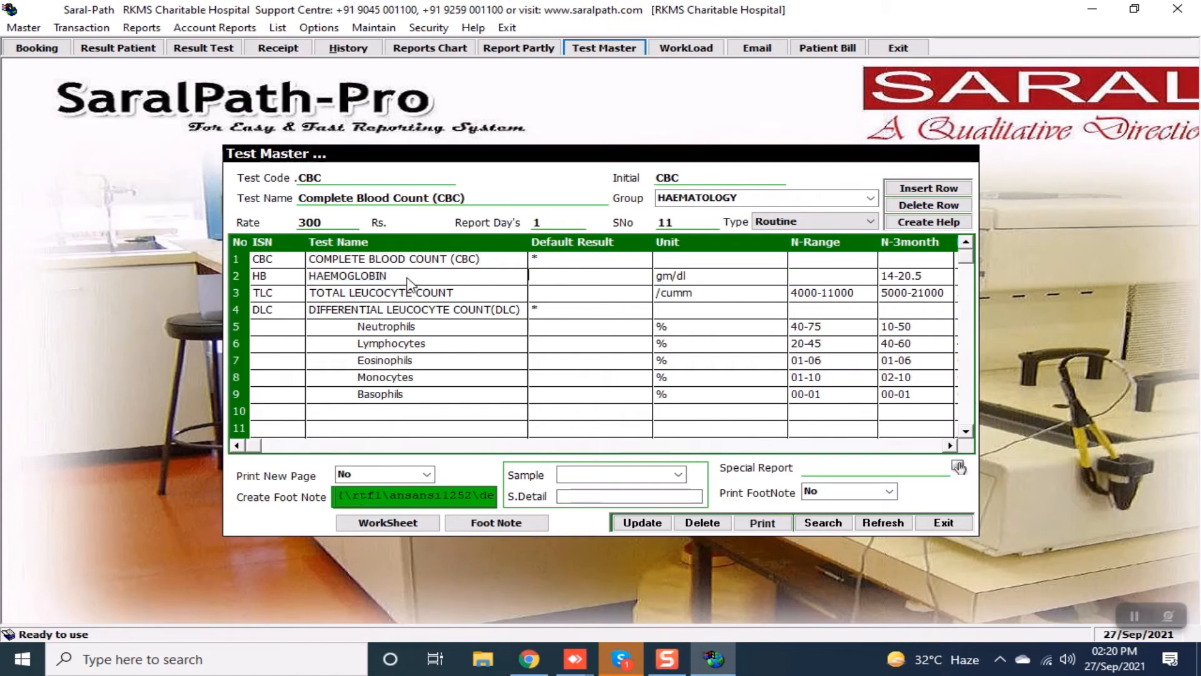
{"action": "key", "text": "Return"}
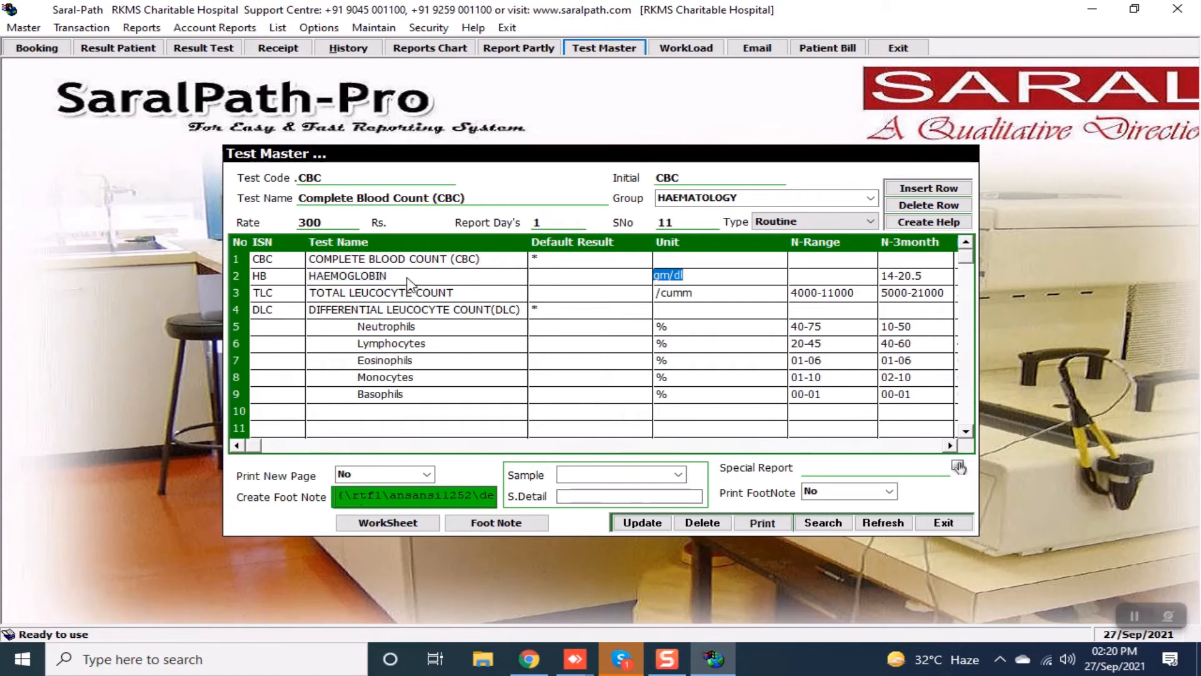
{"action": "key", "text": "Return"}
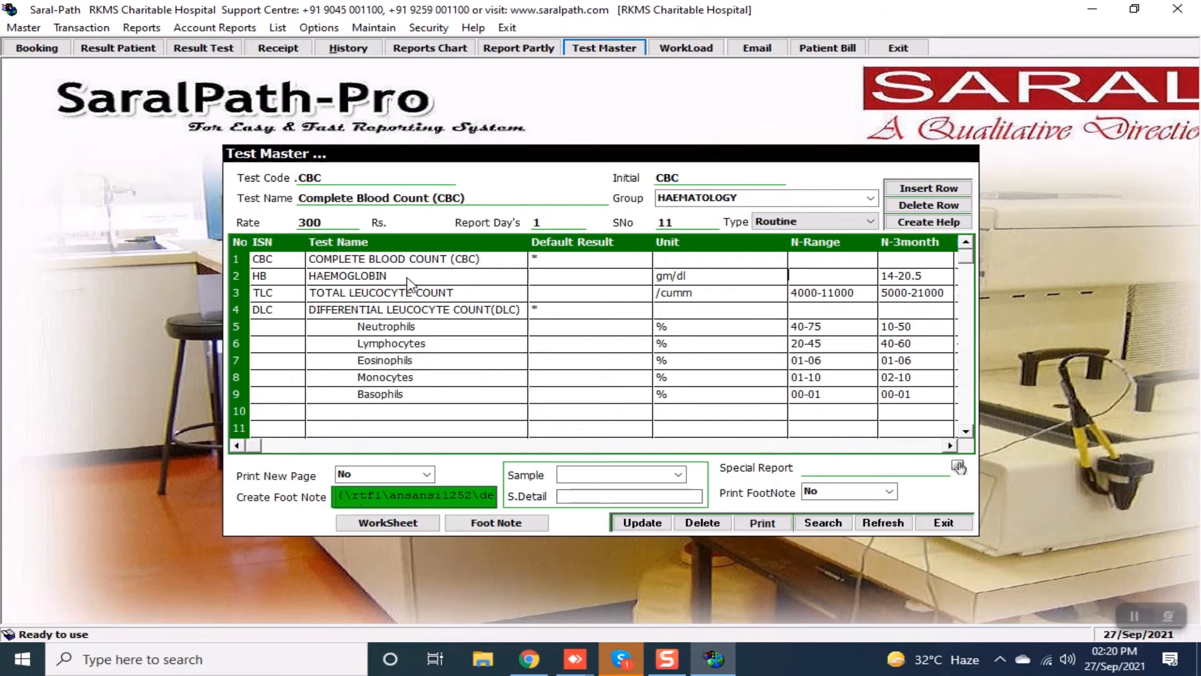
{"action": "key", "text": "Return"}
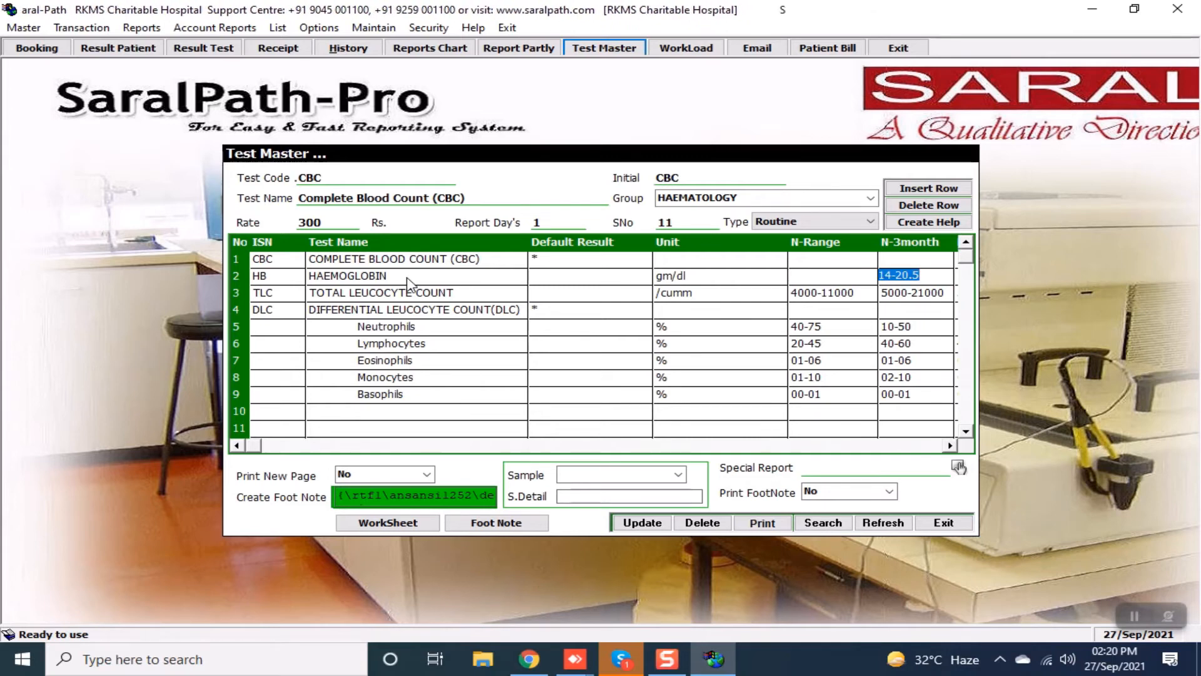
{"action": "key", "text": "Return"}
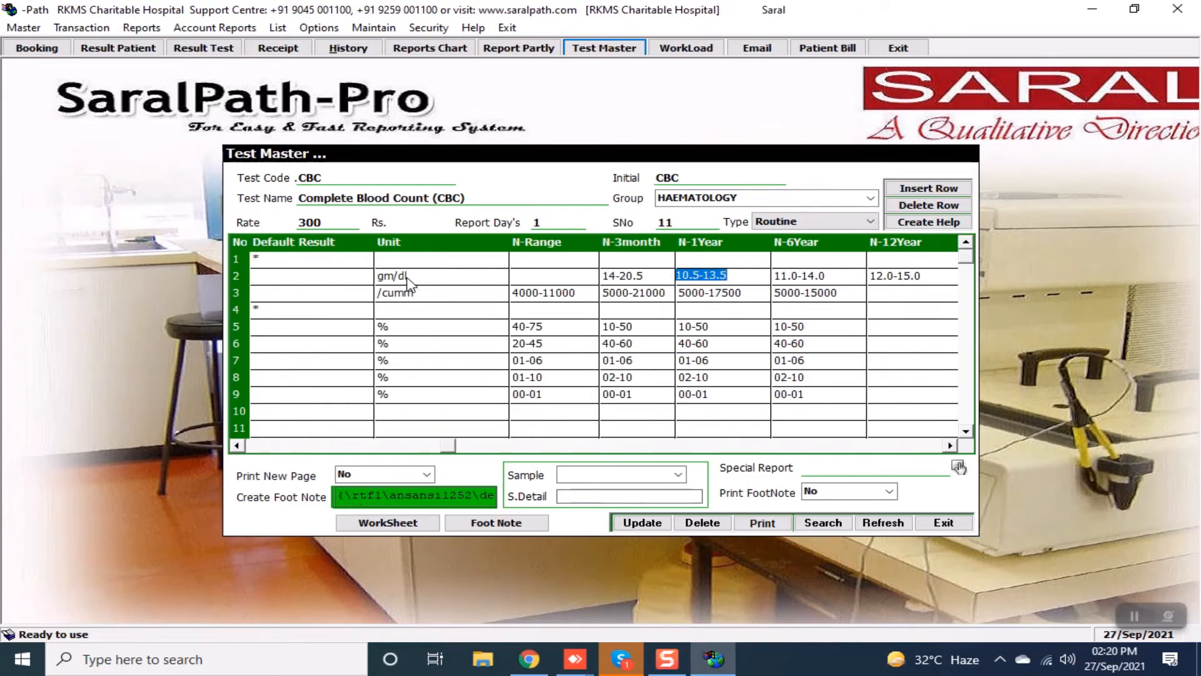
{"action": "key", "text": "Delete"}
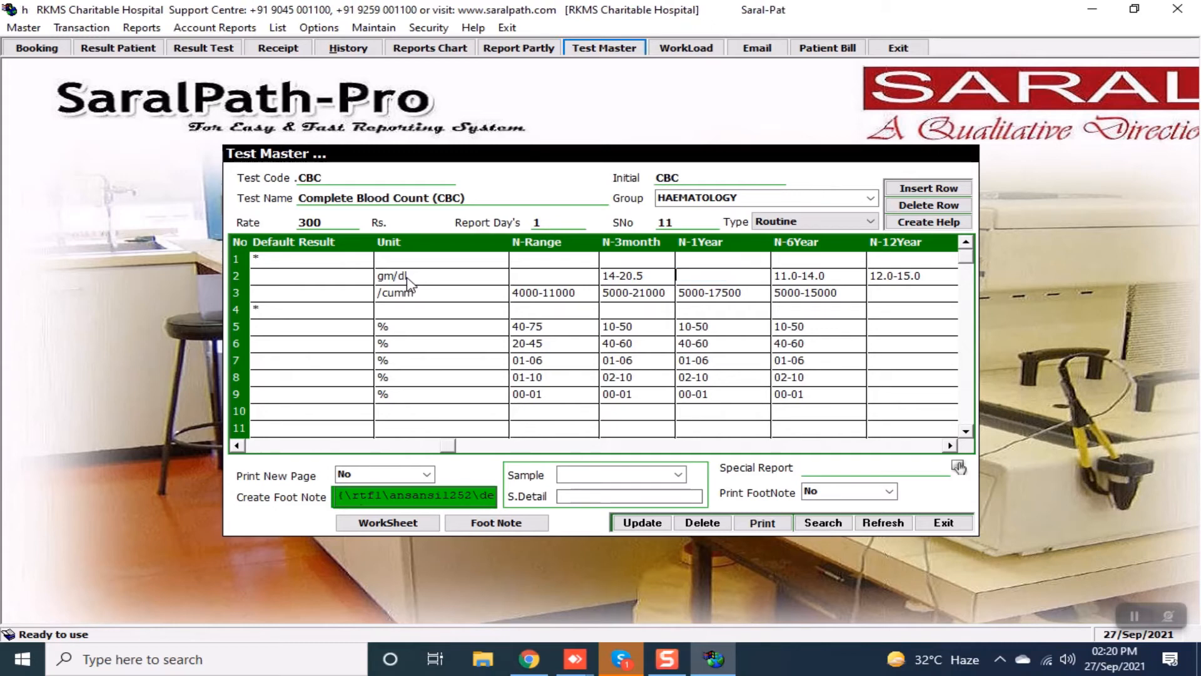
{"action": "type", "text": "1-"}
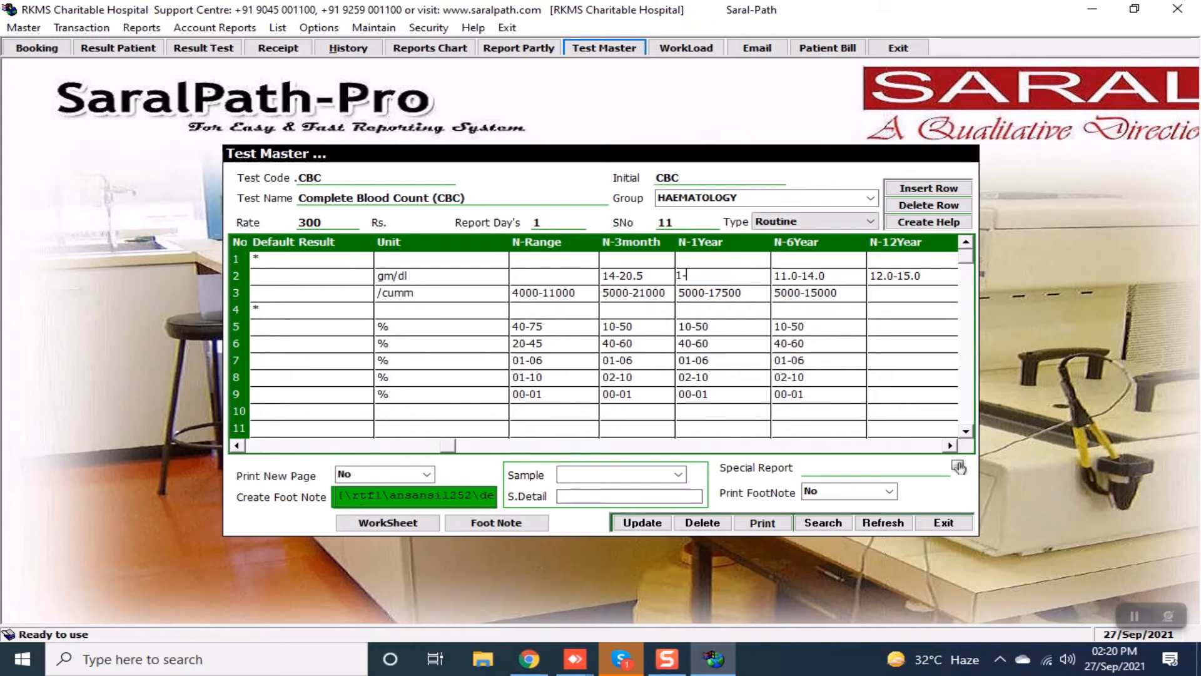
{"action": "type", "text": "="}
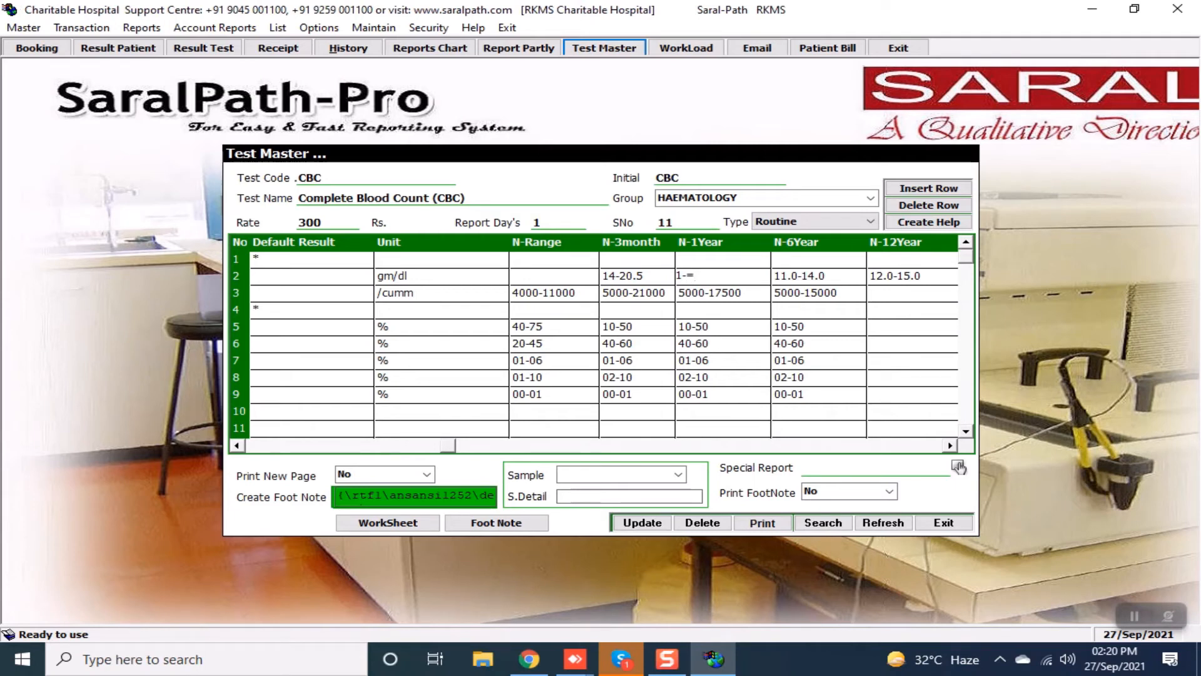
{"action": "key", "text": "BackSpace"}
{"action": "key", "text": "BackSpace"}
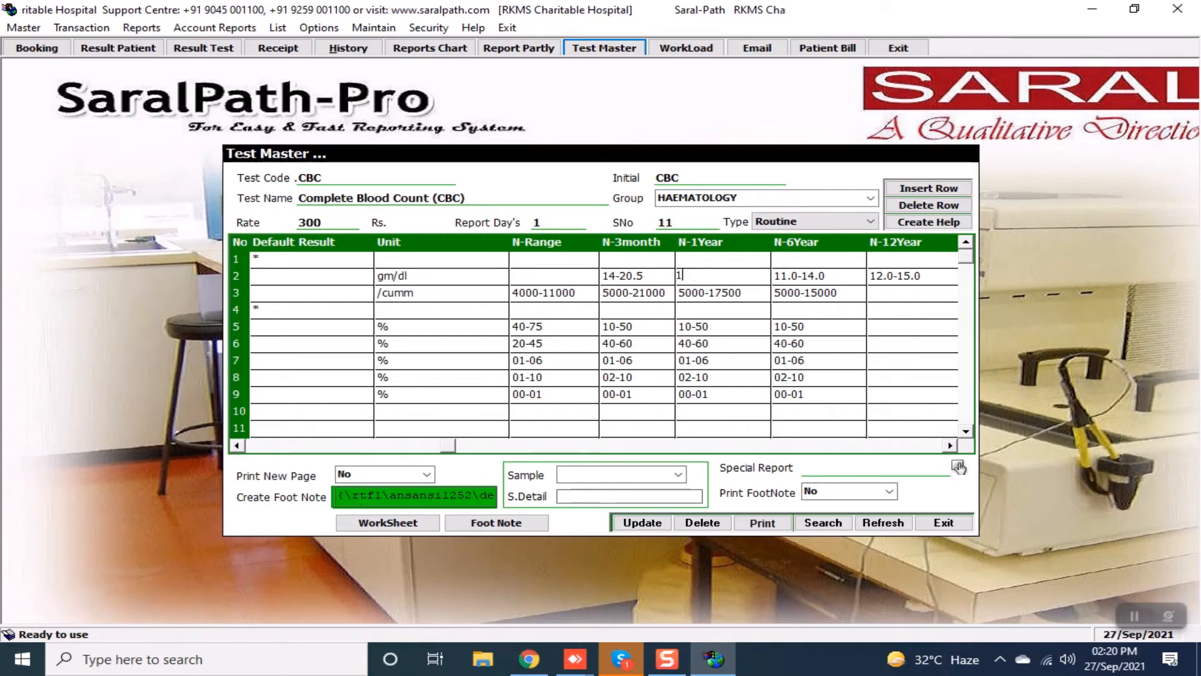
{"action": "type", "text": "0-12"}
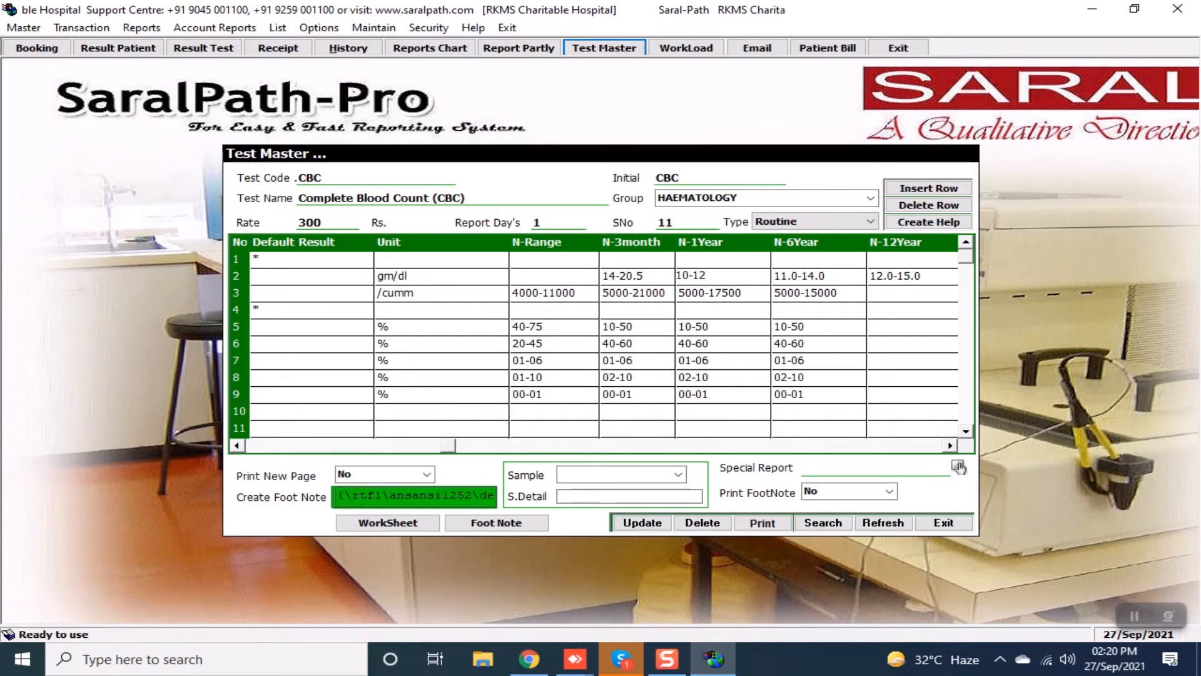
{"action": "key", "text": "Tab"}
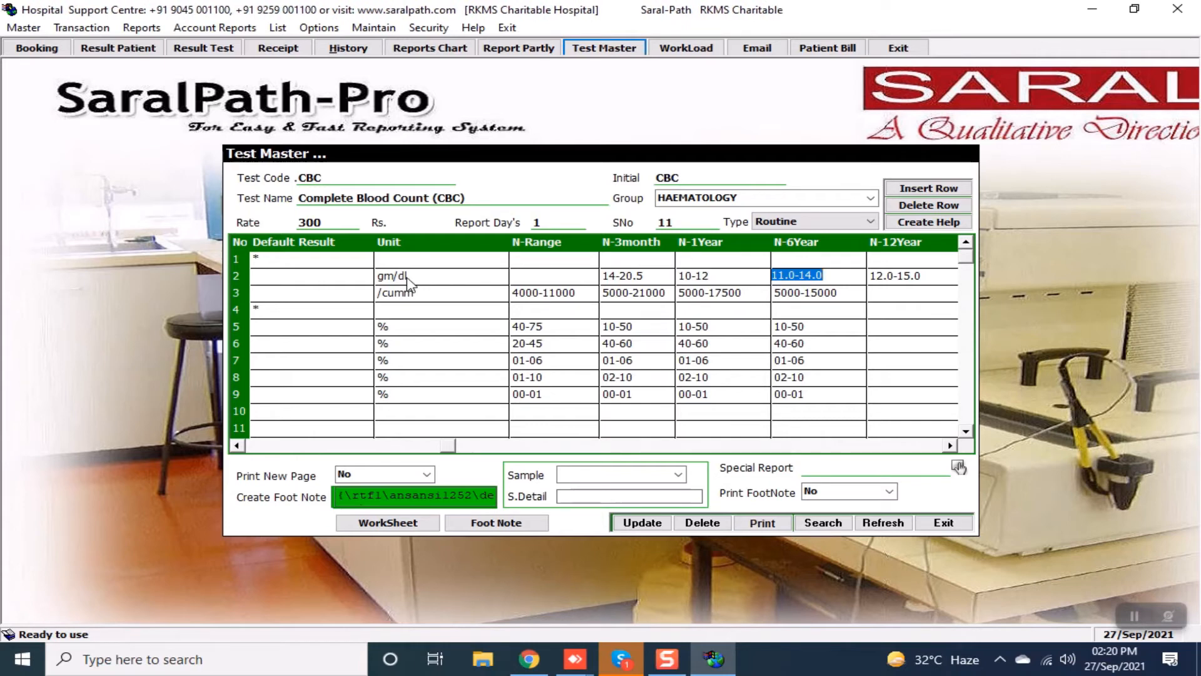
Move through the remaining Haemoglobin cells and along the TLC row's ranges.
{"action": "key", "text": "Tab"}
{"action": "key", "text": "Tab"}
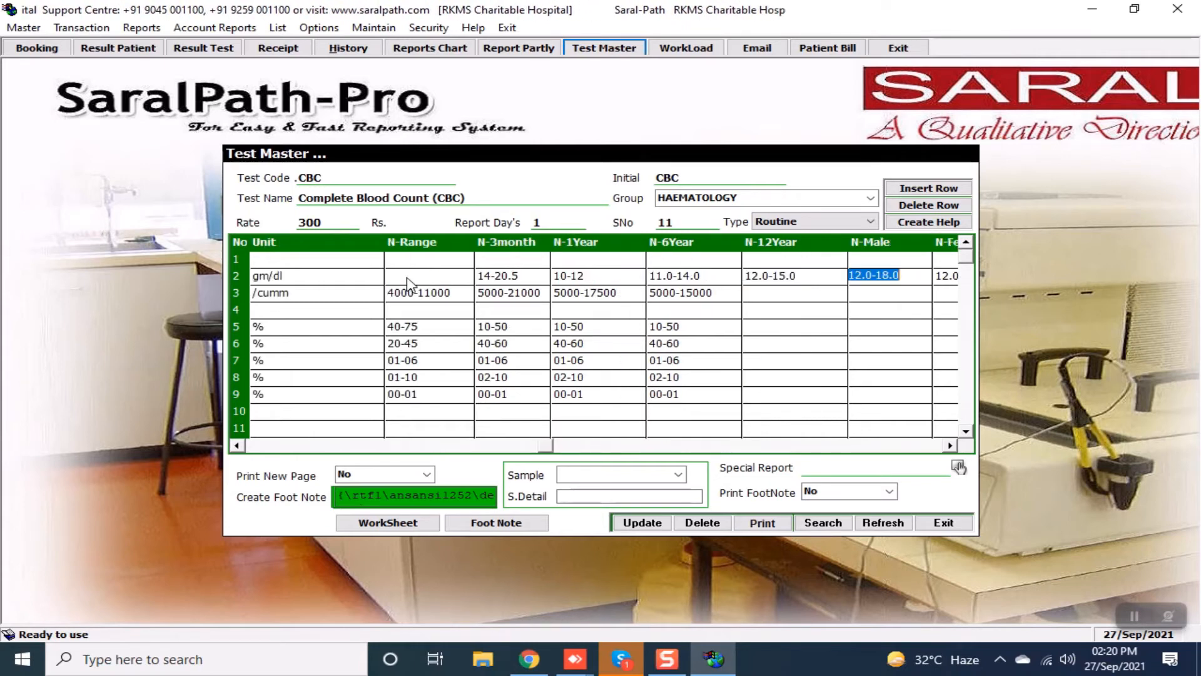
{"action": "key", "text": "Tab"}
{"action": "key", "text": "Tab"}
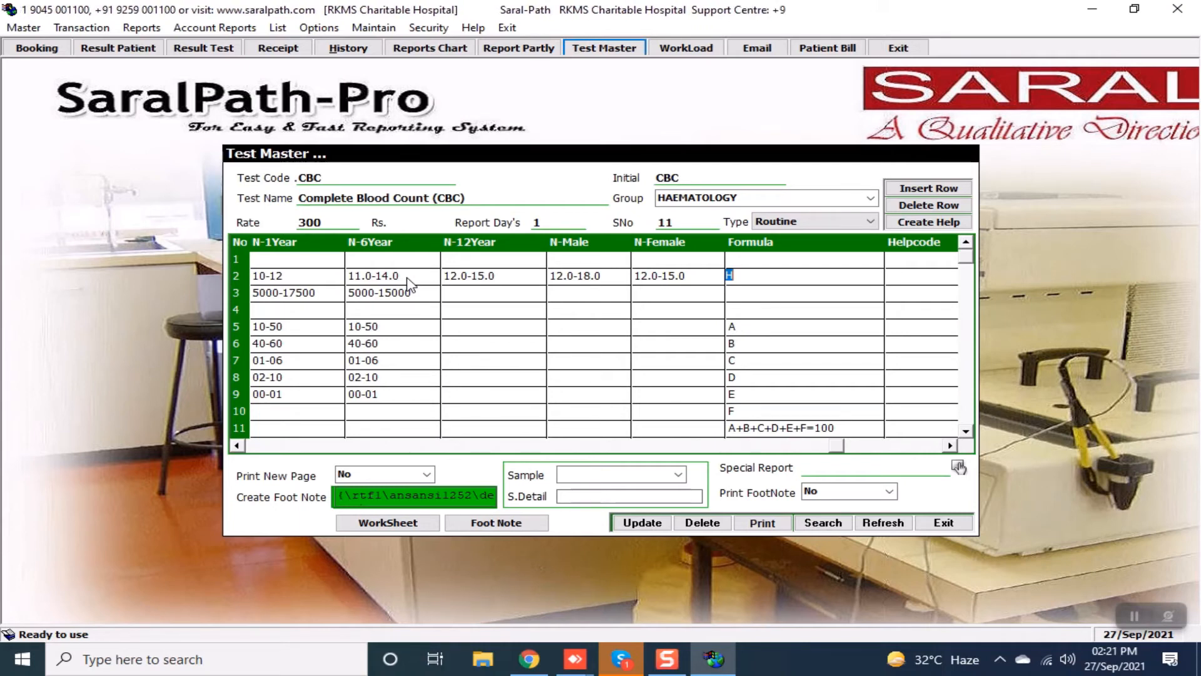
{"action": "key", "text": "Tab"}
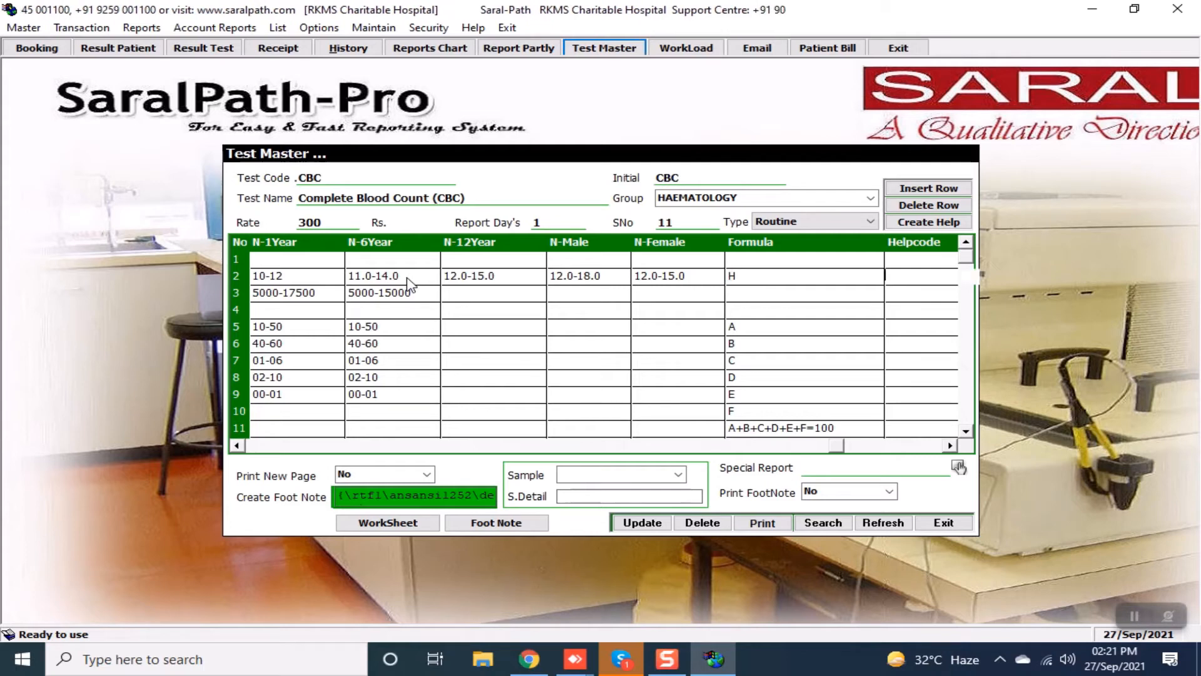
{"action": "key", "text": "Tab"}
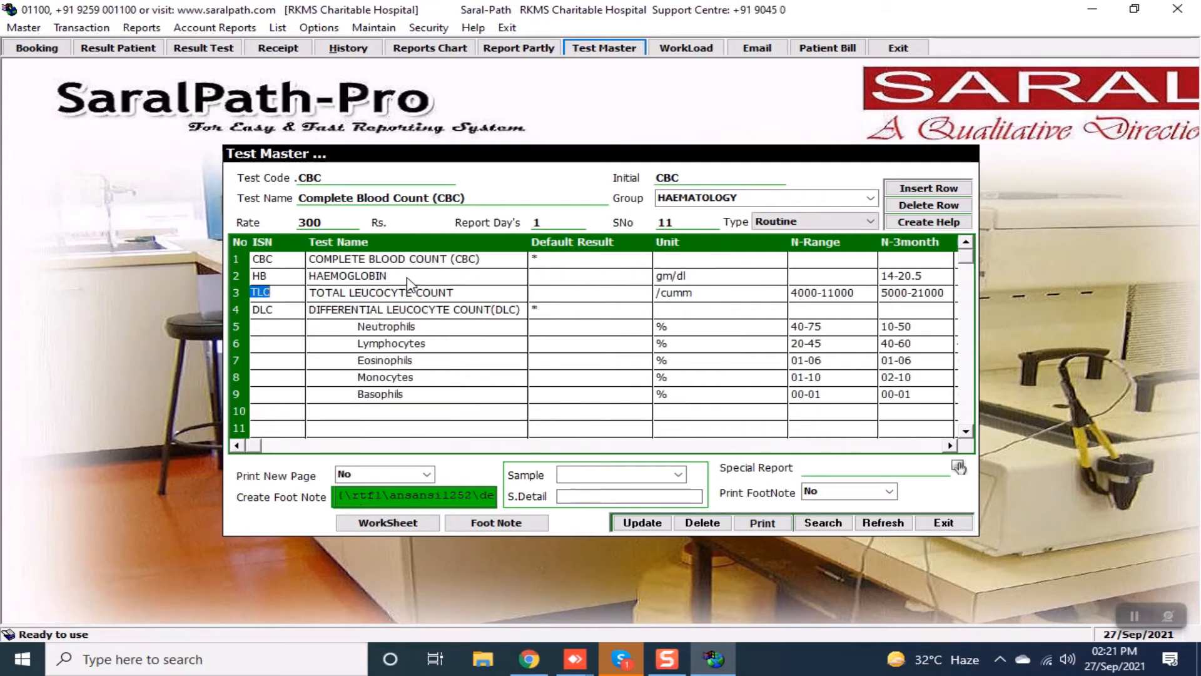
{"action": "key", "text": "Tab"}
{"action": "key", "text": "Tab"}
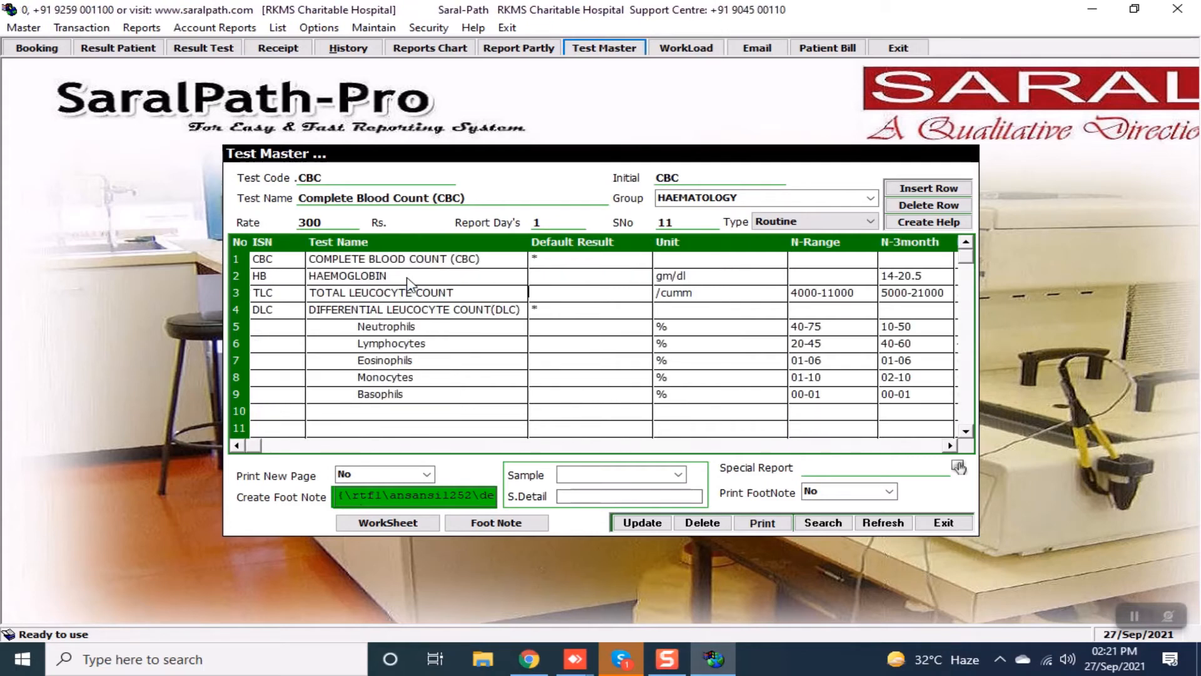
{"action": "key", "text": "Tab"}
{"action": "key", "text": "Tab"}
{"action": "key", "text": "Tab"}
{"action": "key", "text": "Tab"}
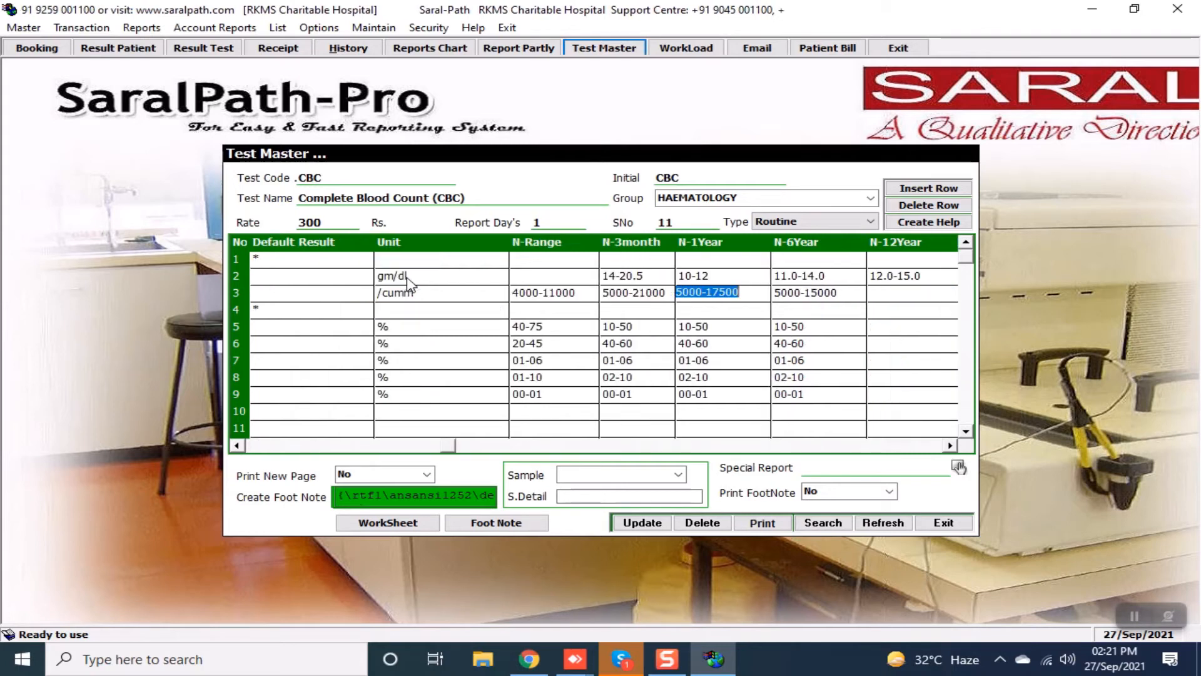
{"action": "key", "text": "Tab"}
{"action": "key", "text": "Tab"}
{"action": "key", "text": "Tab"}
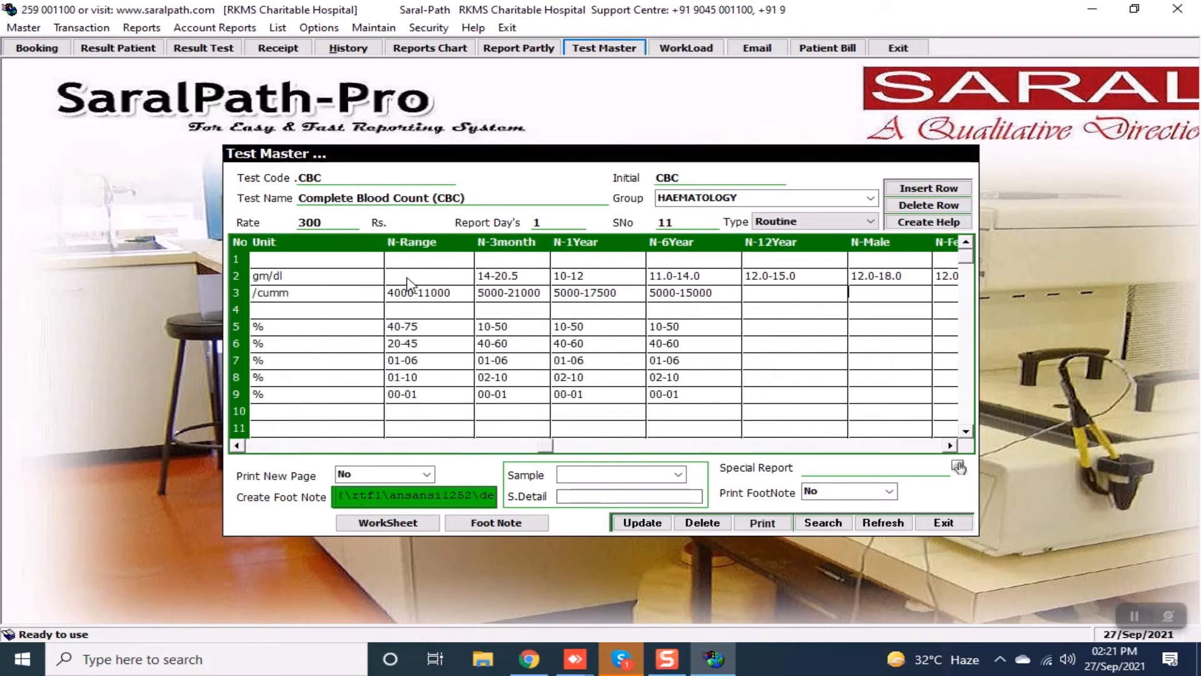
{"action": "key", "text": "Tab"}
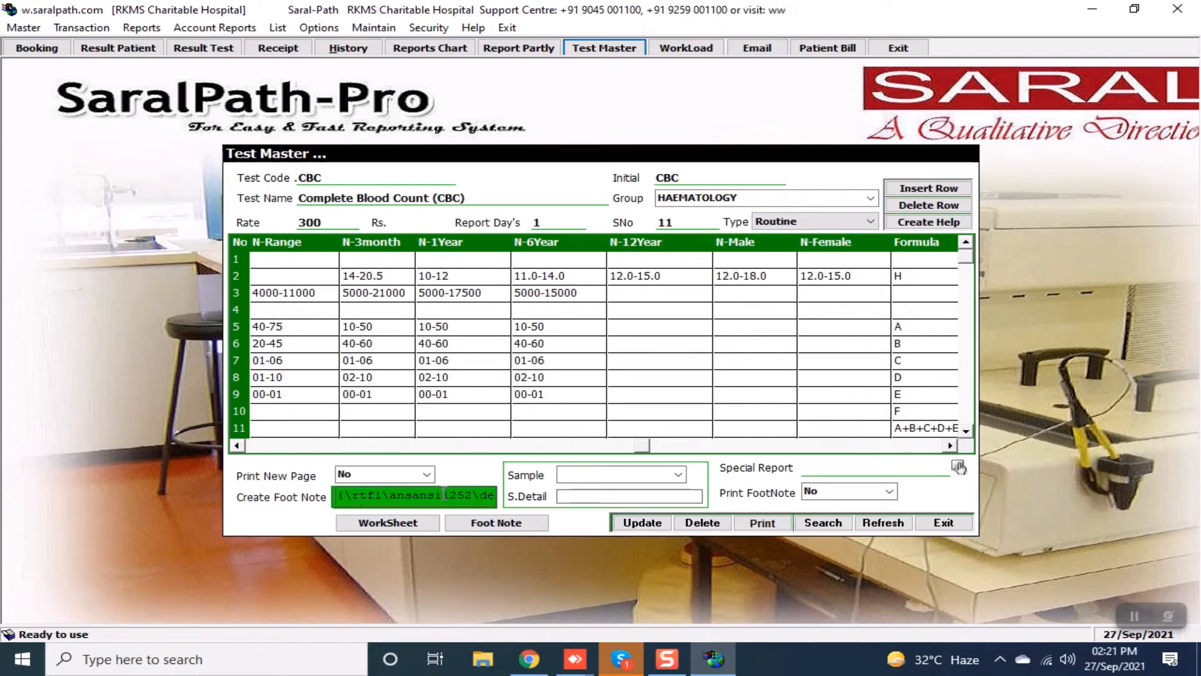
Leave the CBC footnote unchanged, set Print FootNote to Yes, and update the test.
{"action": "double_click", "coordinate": [444, 493]}
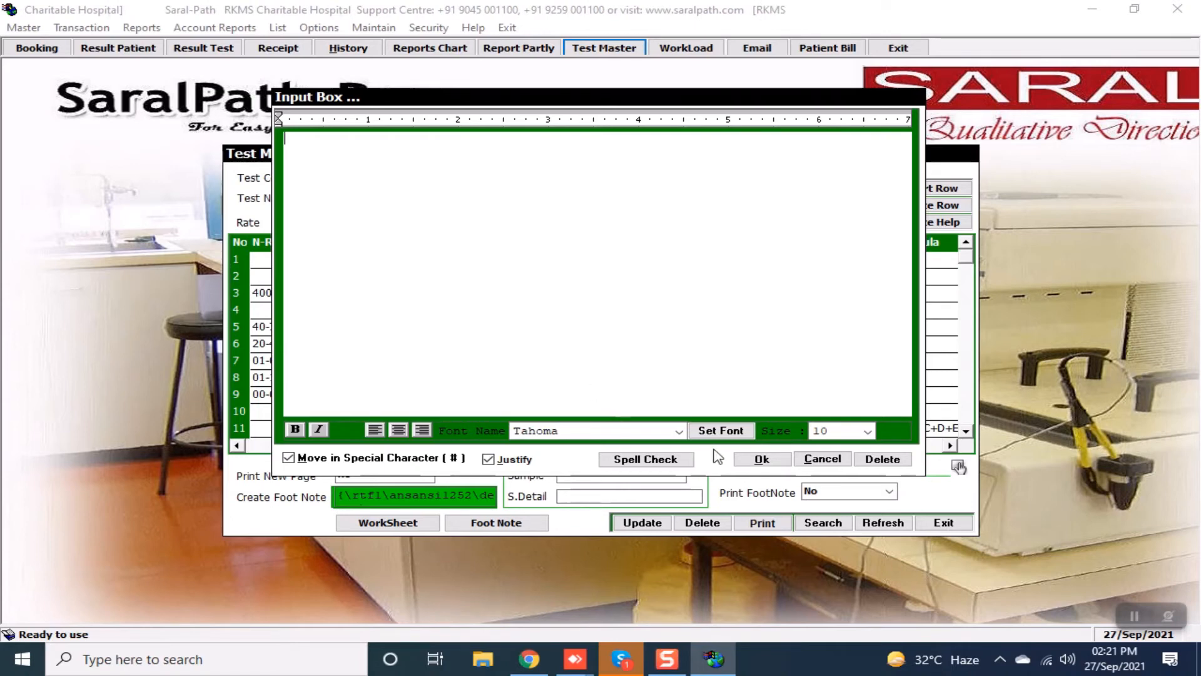
{"action": "left_click", "coordinate": [758, 459]}
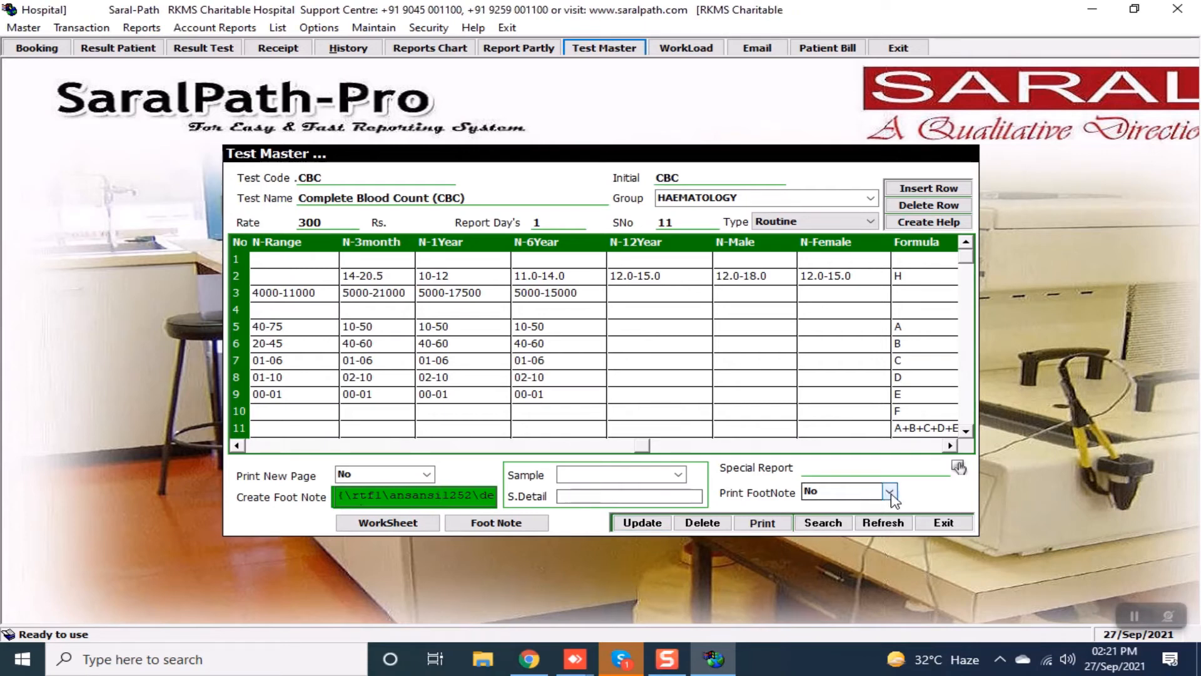
{"action": "left_click", "coordinate": [890, 493]}
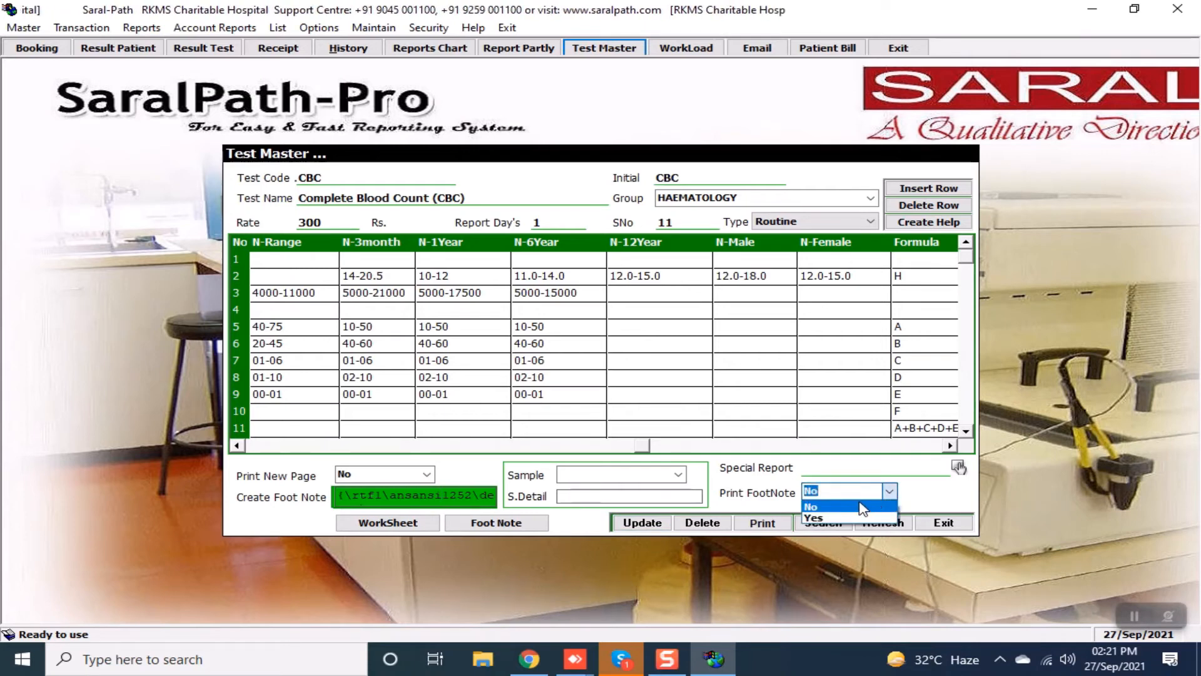
{"action": "left_click", "coordinate": [839, 518]}
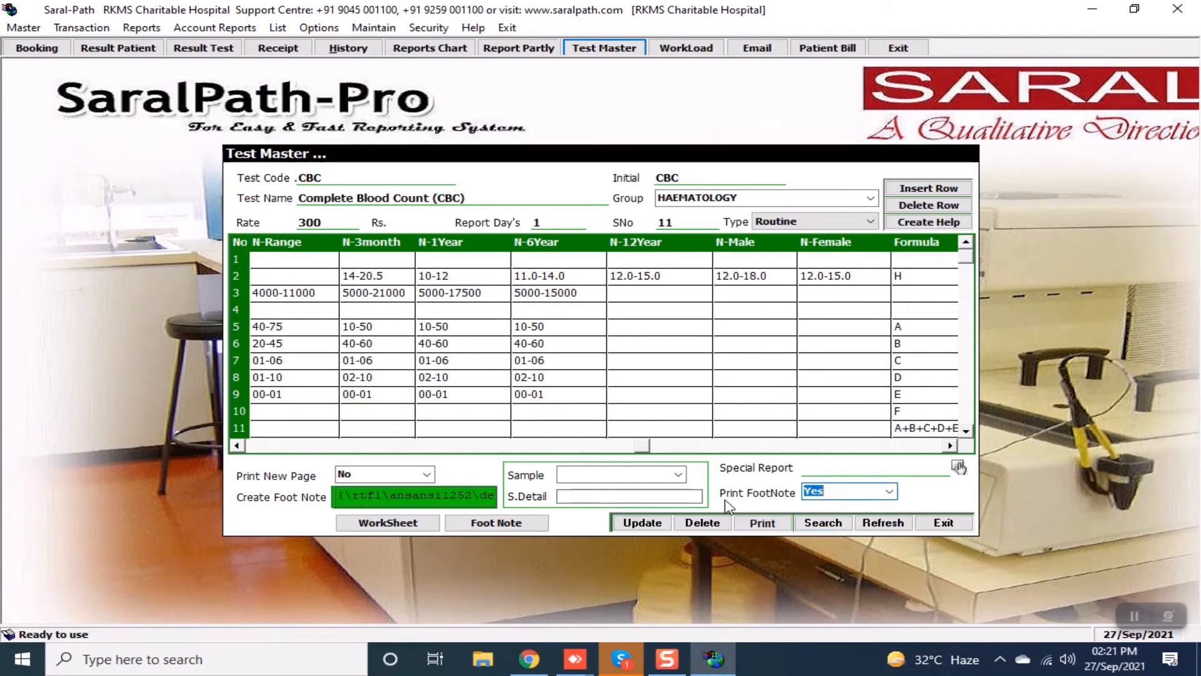
{"action": "left_click", "coordinate": [644, 524]}
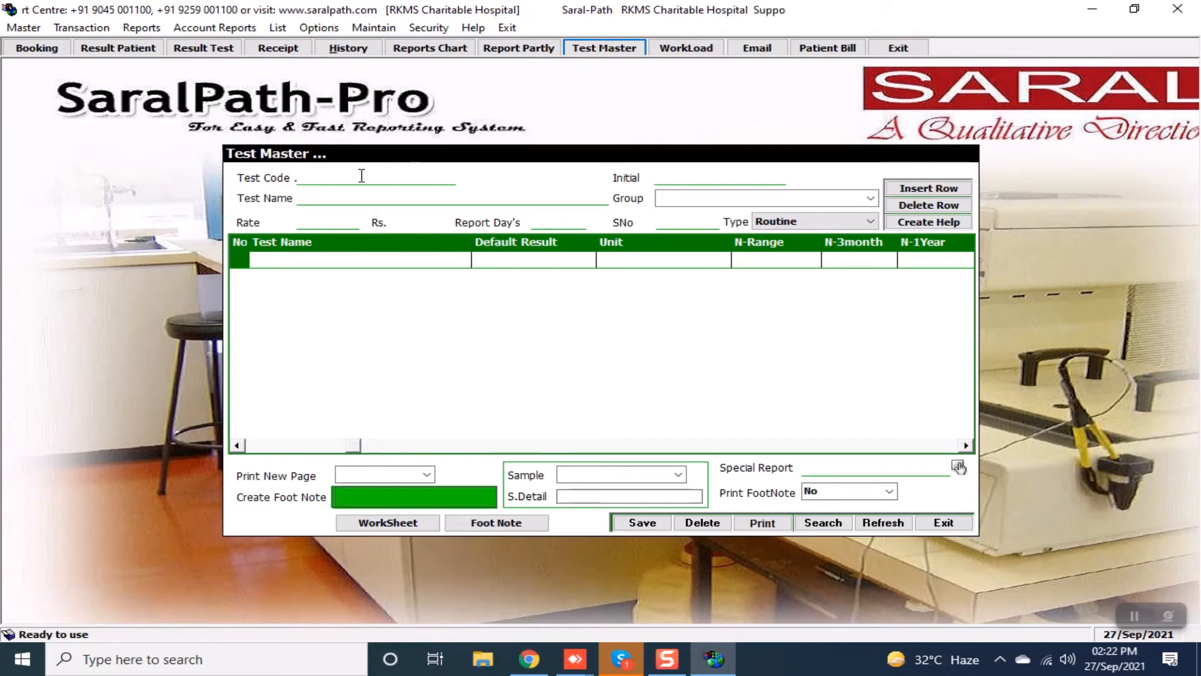
Load test code MPE, change its rate from 300 to 200, and select the MALARIA ANTIGEN row.
{"action": "type", "text": "MPE"}
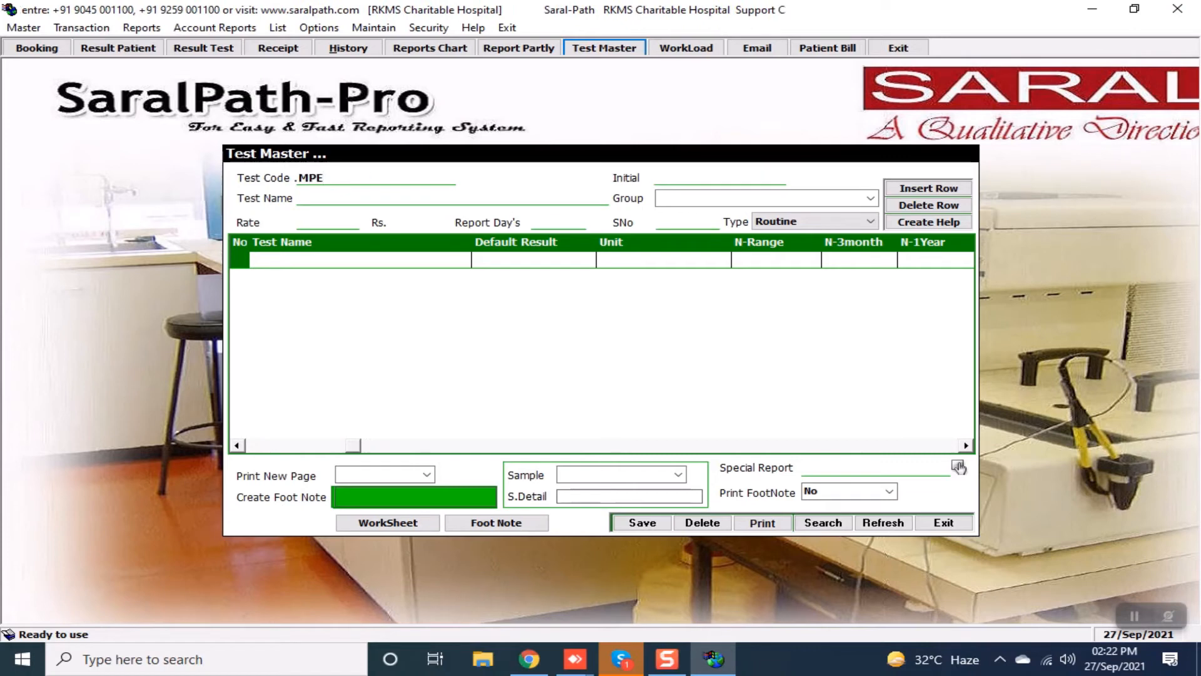
{"action": "key", "text": "Return"}
{"action": "key", "text": "Return"}
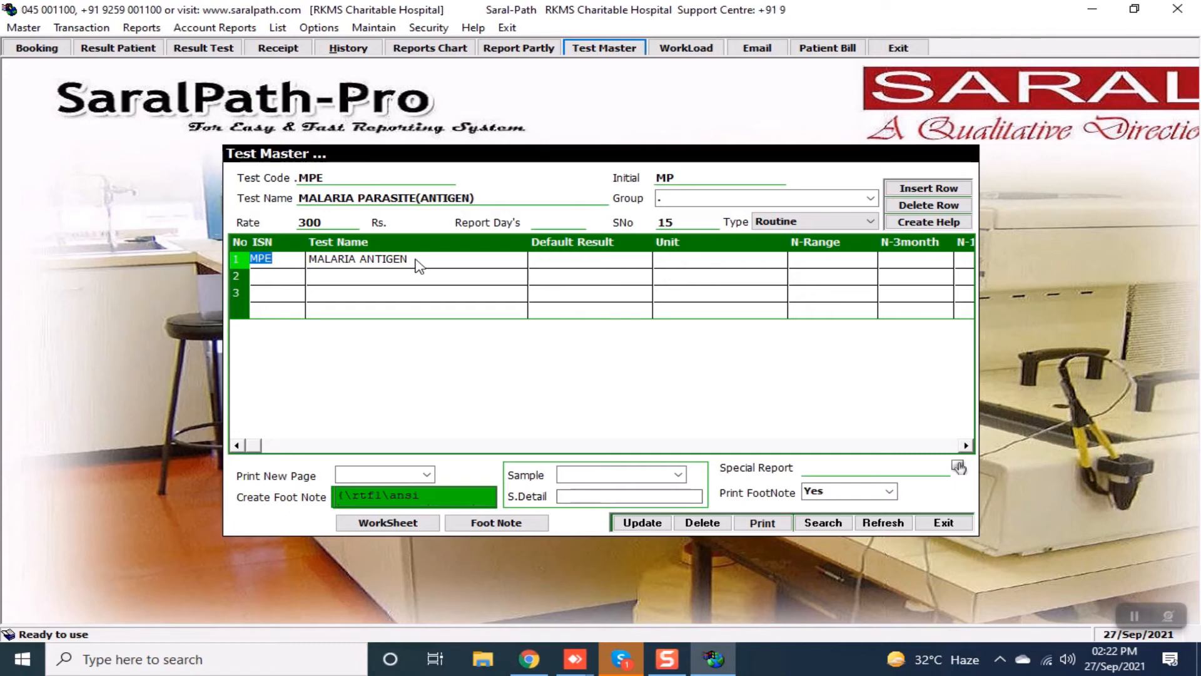
{"action": "left_click", "coordinate": [329, 219]}
{"action": "key", "text": "BackSpace"}
{"action": "key", "text": "BackSpace"}
{"action": "key", "text": "BackSpace"}
{"action": "type", "text": "200"}
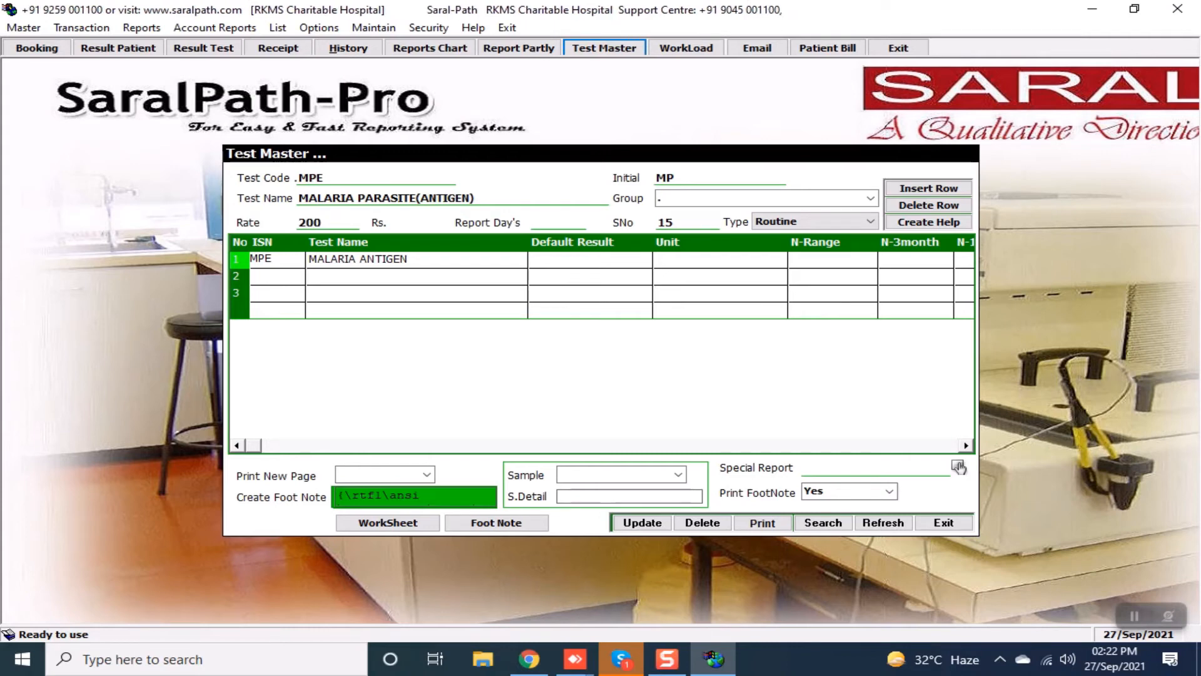
{"action": "left_click", "coordinate": [432, 259]}
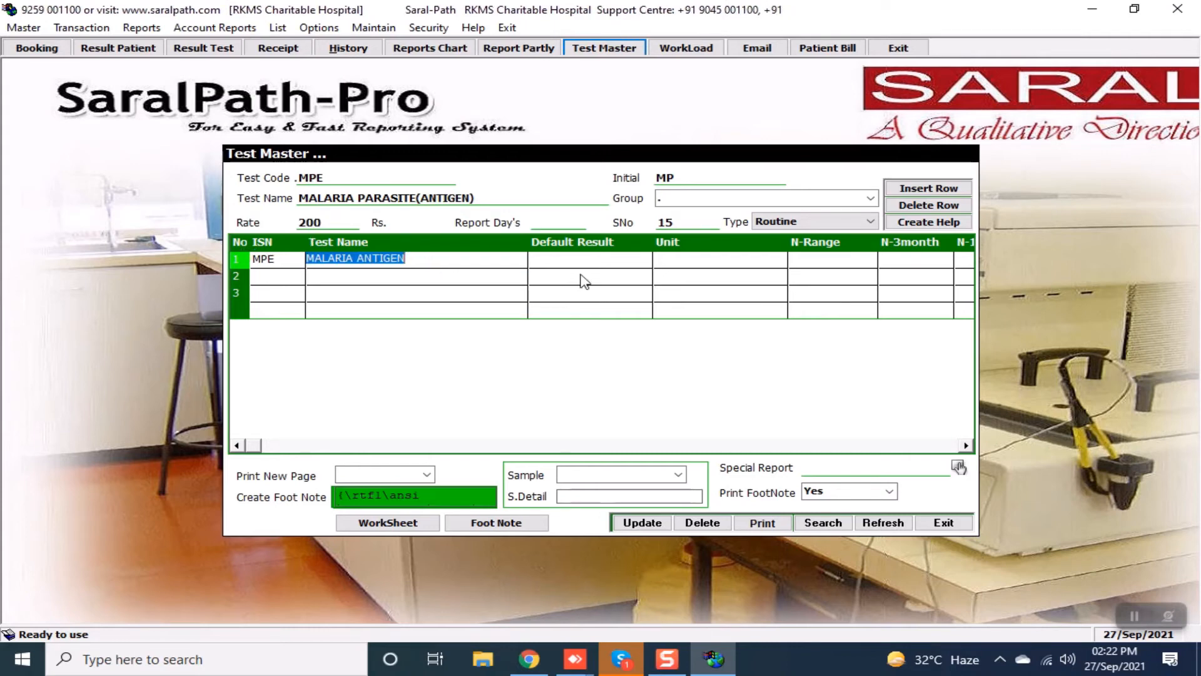
{"action": "left_click", "coordinate": [551, 259]}
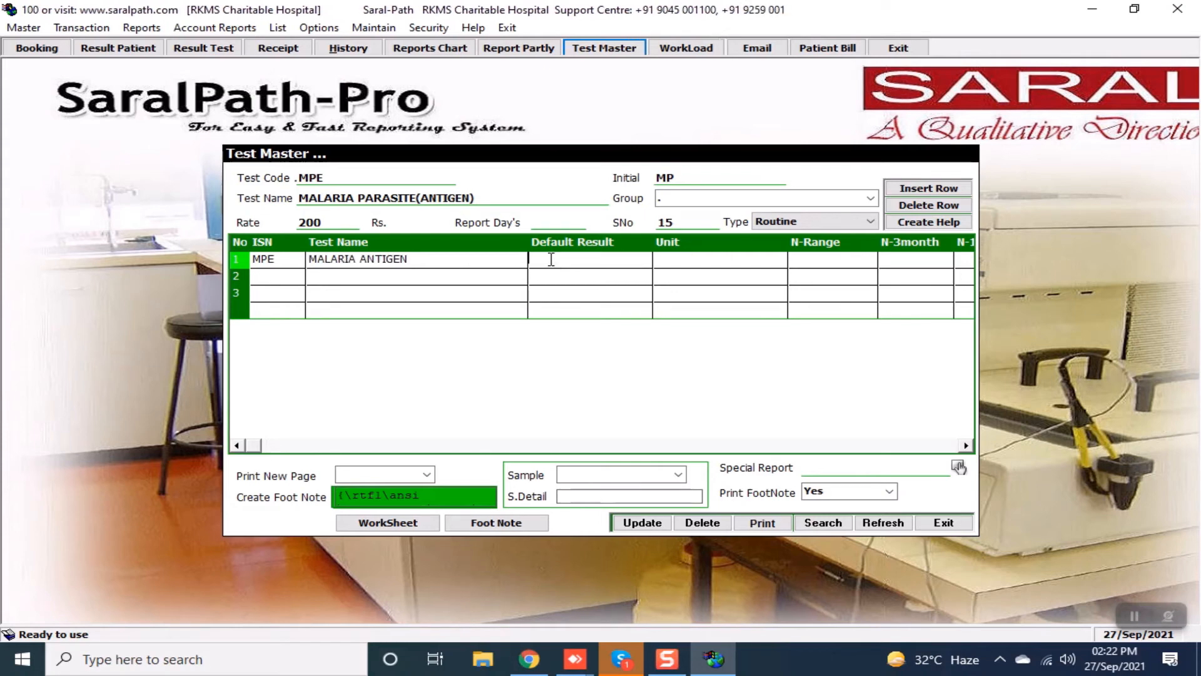
Add POSITIVE and NEGATIVE as MPE help options, update the test, and exit Test Master.
{"action": "left_click", "coordinate": [941, 223]}
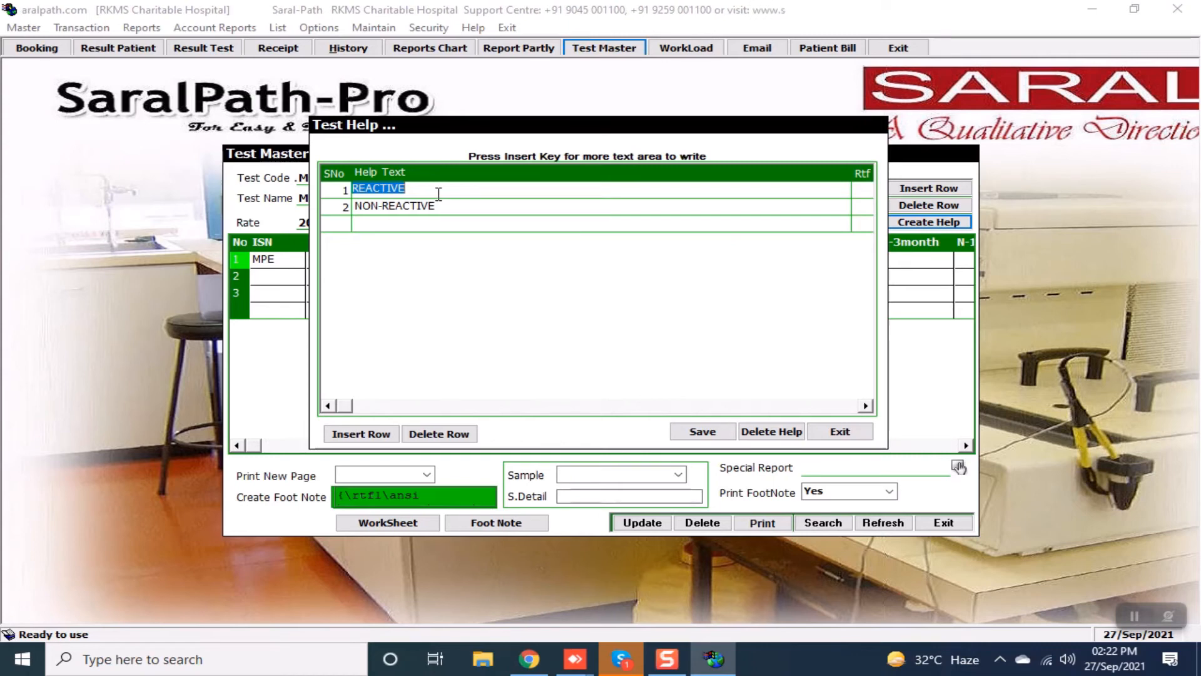
{"action": "type", "text": "PO"}
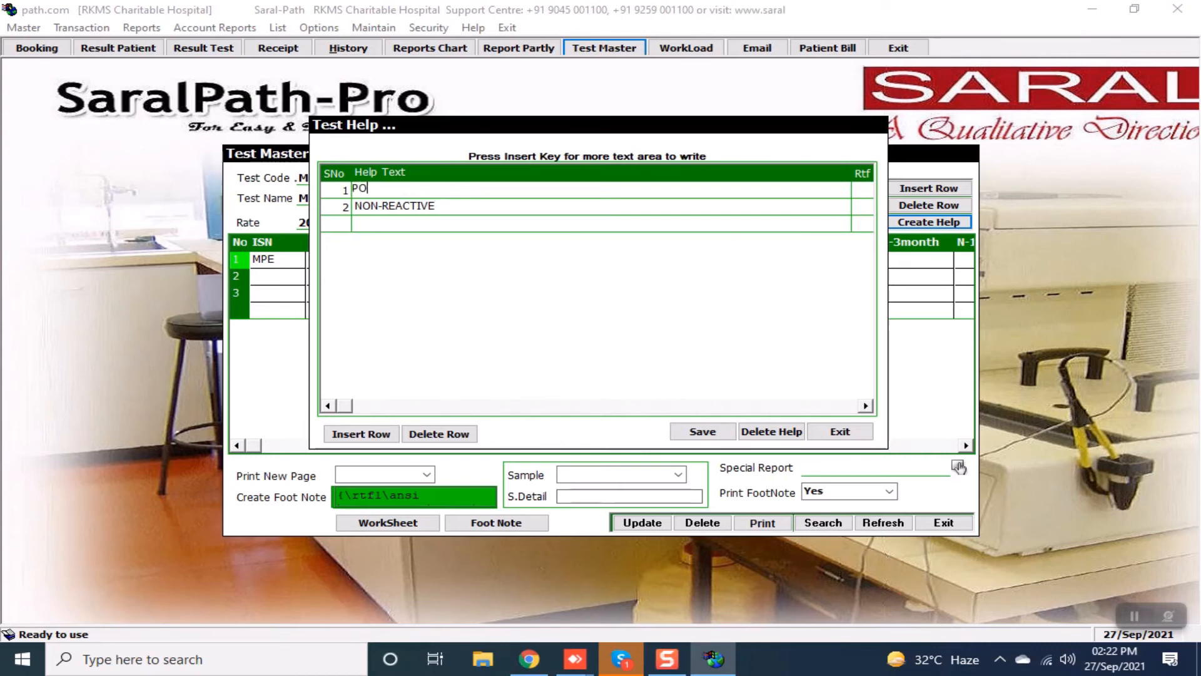
{"action": "type", "text": "SITIVE"}
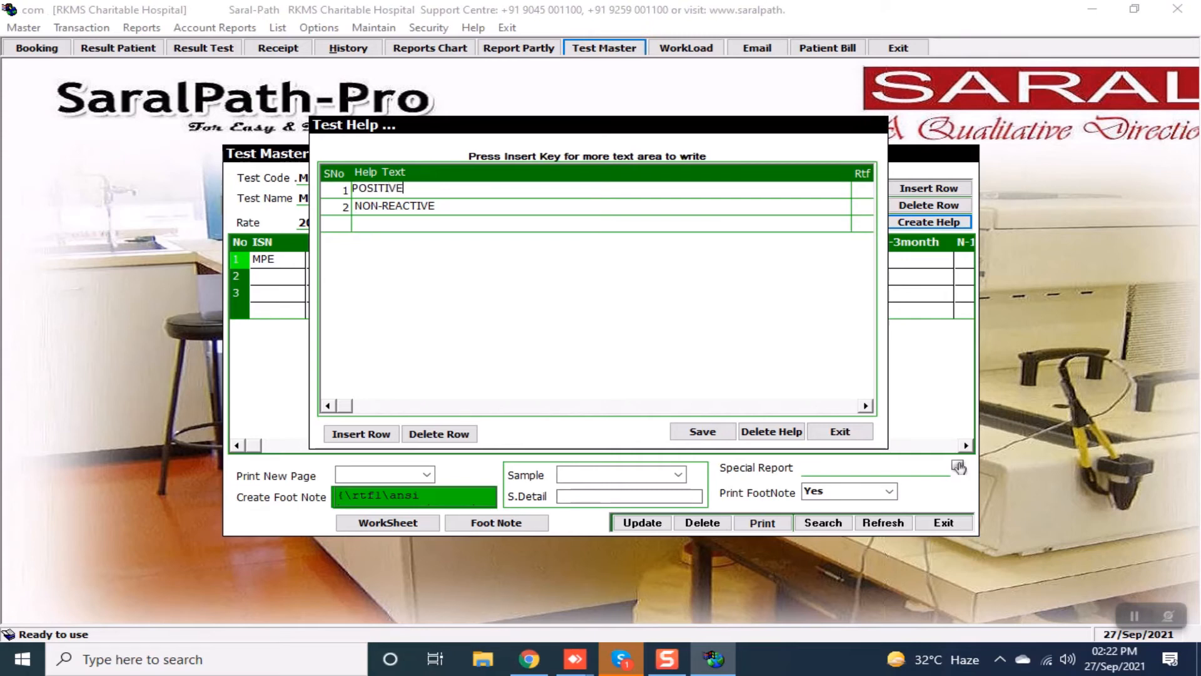
{"action": "key", "text": "Down"}
{"action": "type", "text": "N"}
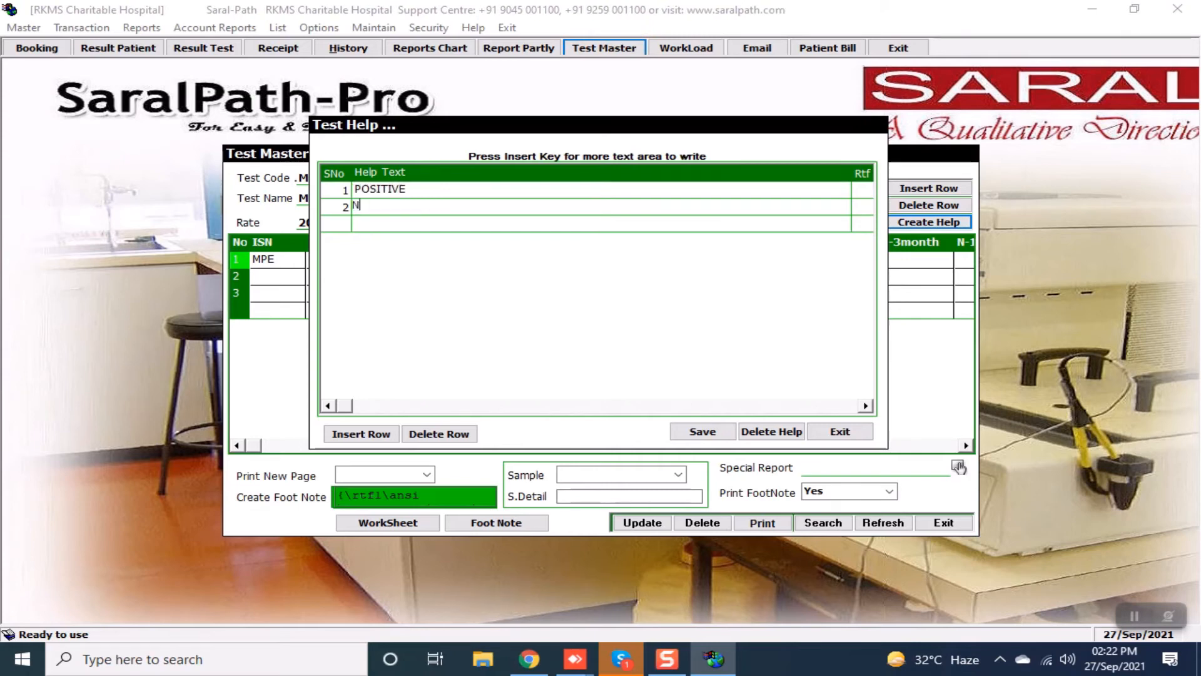
{"action": "type", "text": "EGATIVE"}
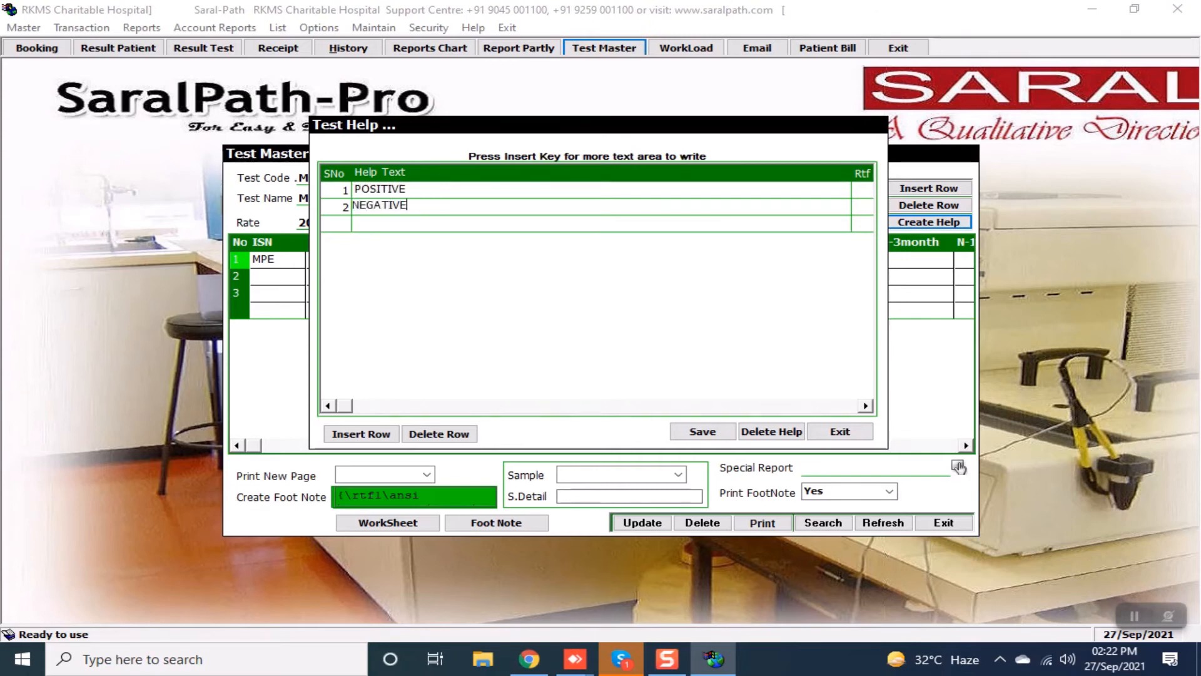
{"action": "key", "text": "Down"}
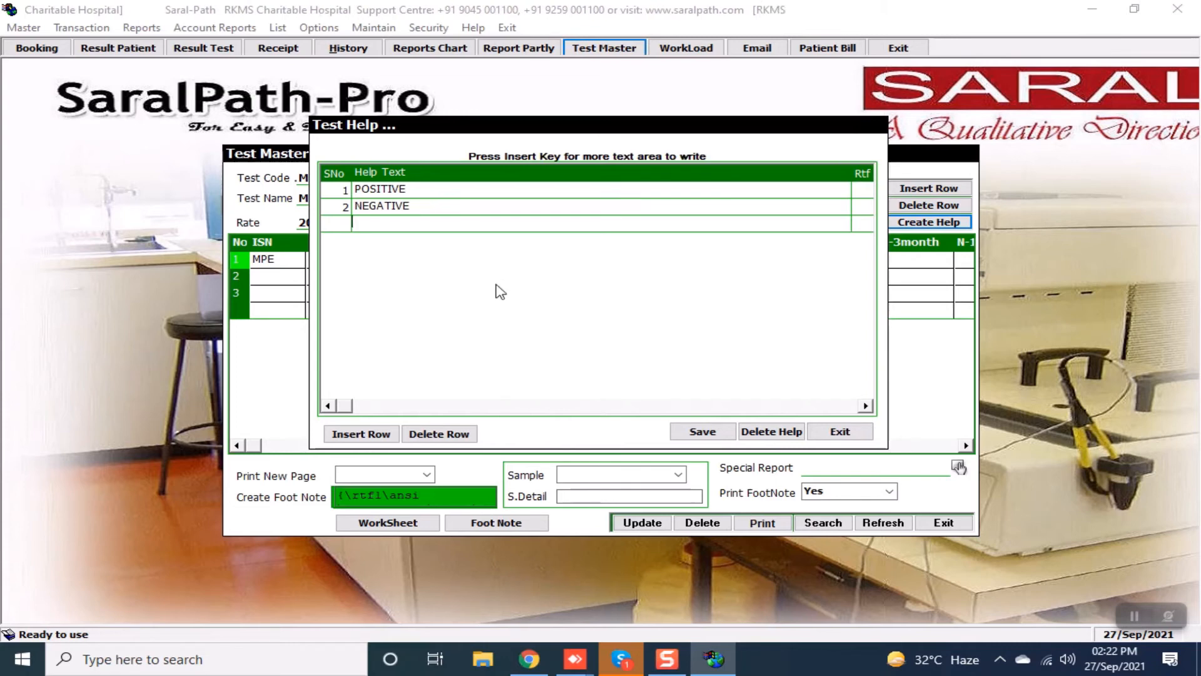
{"action": "left_click", "coordinate": [703, 432]}
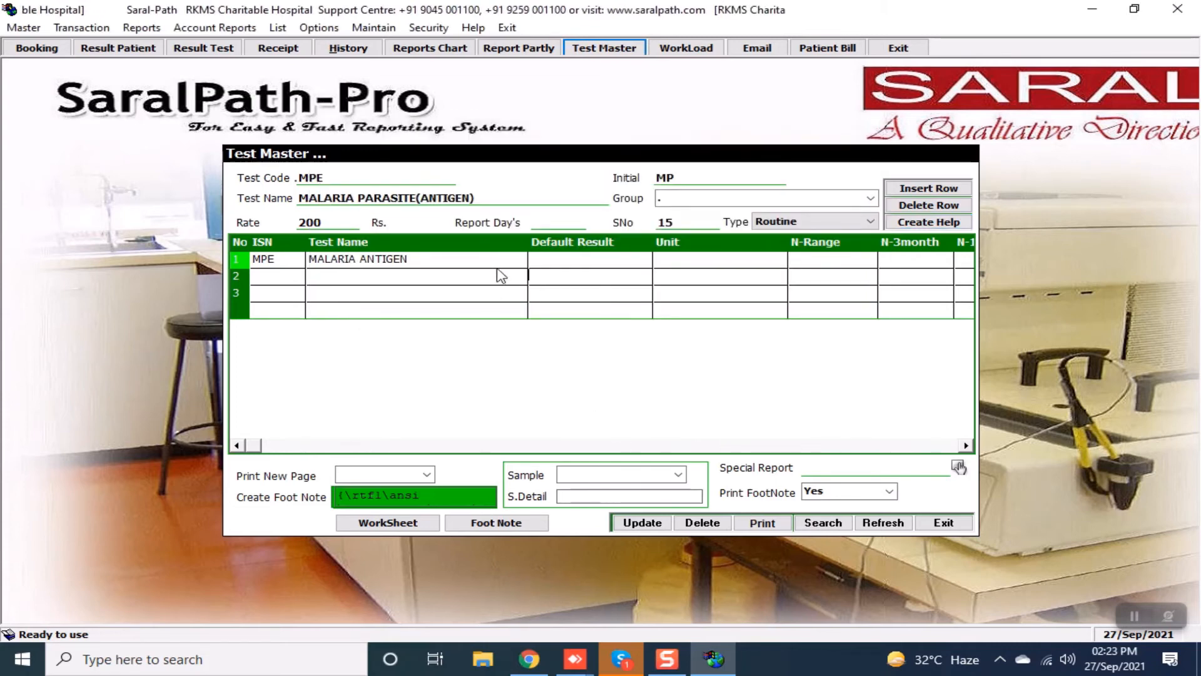
{"action": "left_click", "coordinate": [657, 525]}
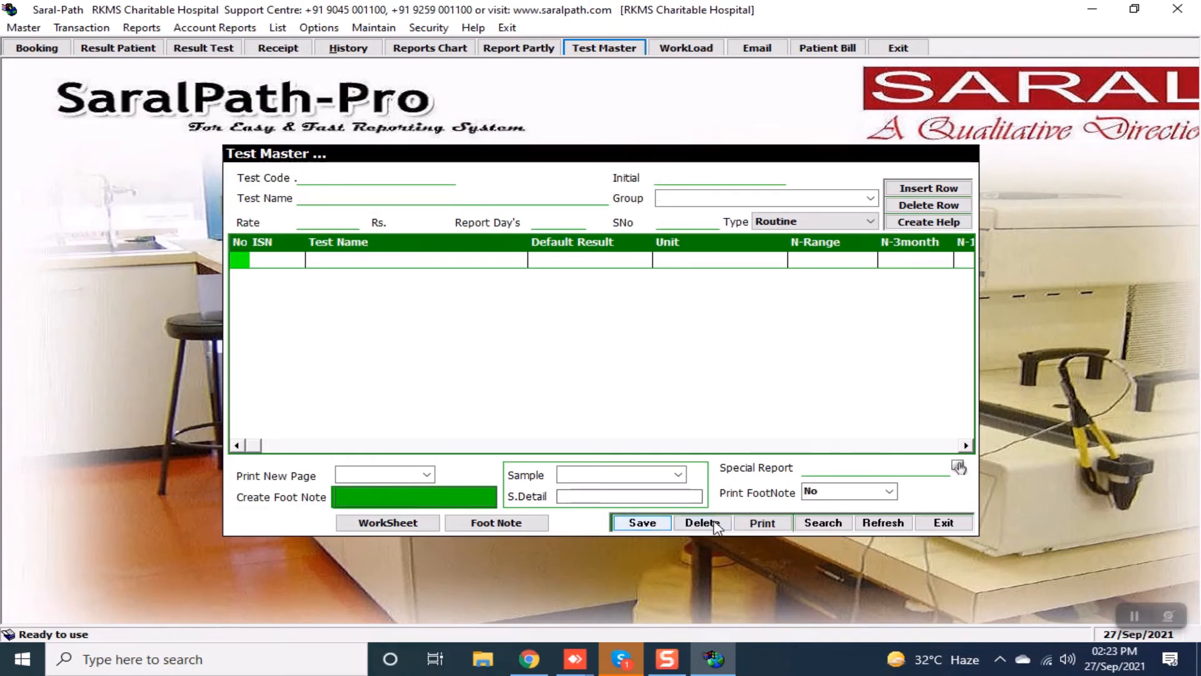
{"action": "left_click", "coordinate": [928, 522]}
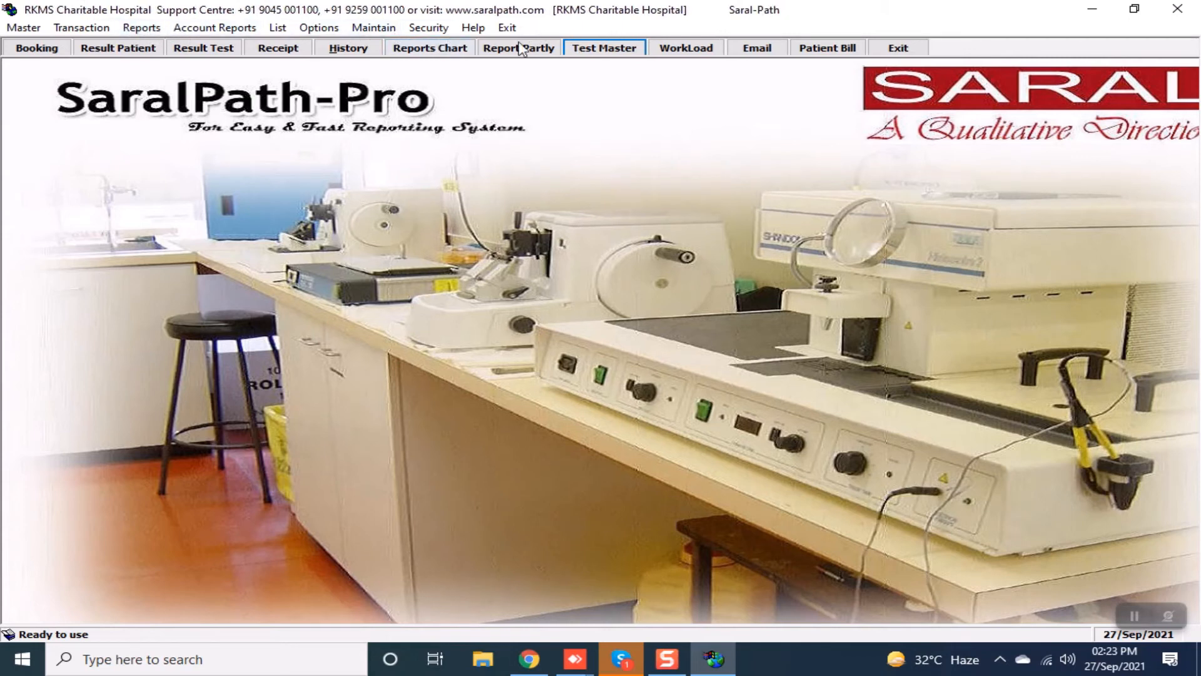
Start a new booking for a 34-year-old dummy patient with doctor code TR2.
{"action": "left_click", "coordinate": [55, 53]}
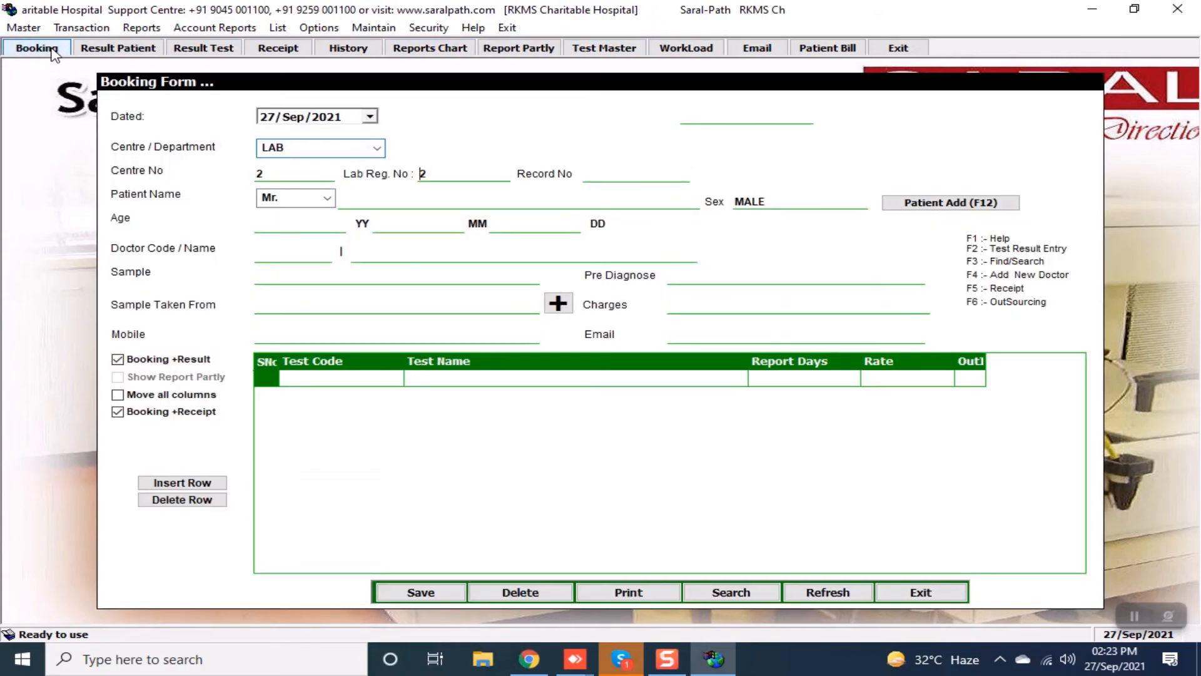
{"action": "key", "text": "Return"}
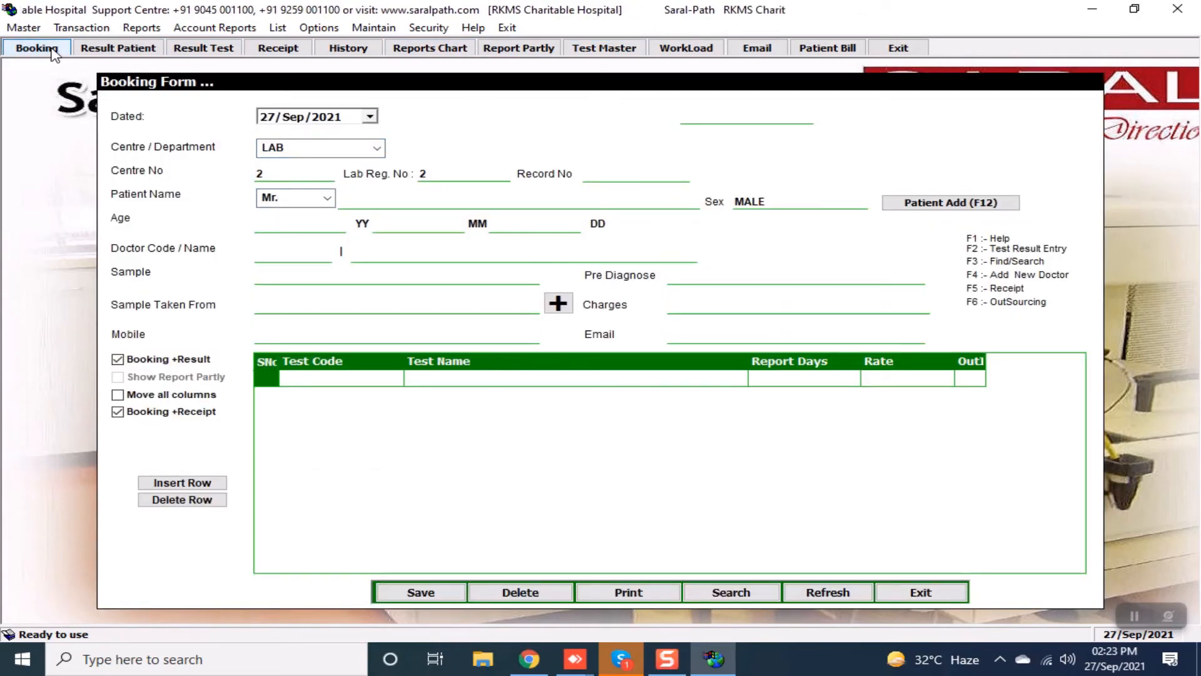
{"action": "type", "text": "MPE D"}
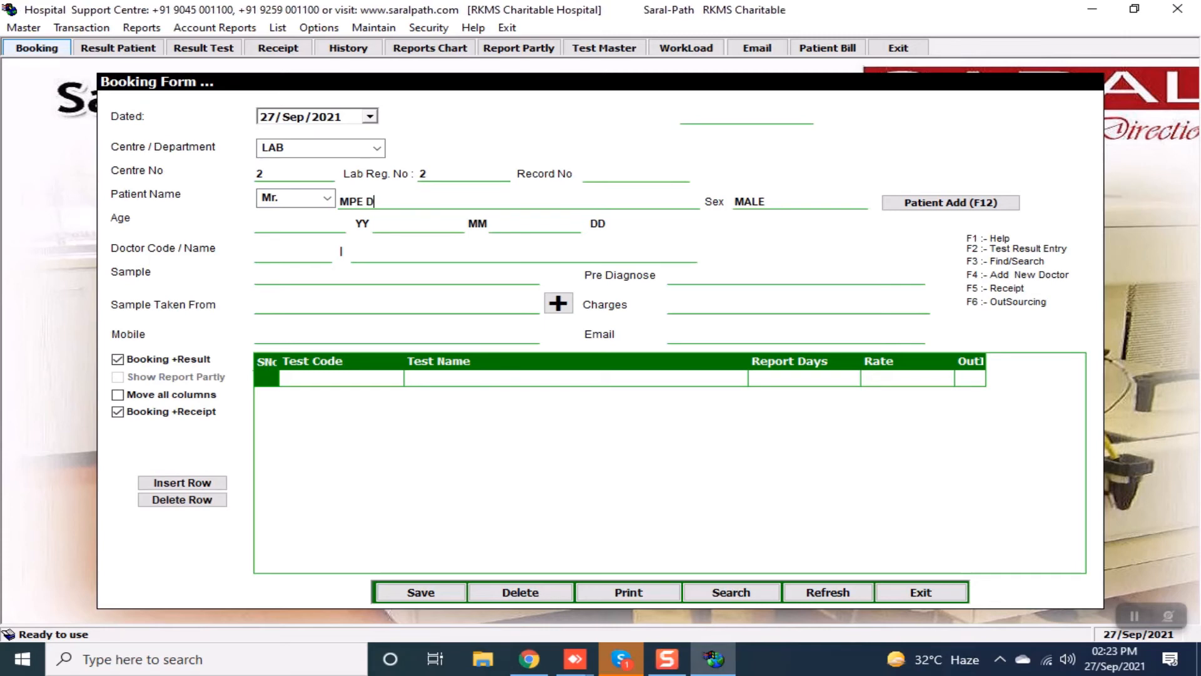
{"action": "type", "text": "UMMY"}
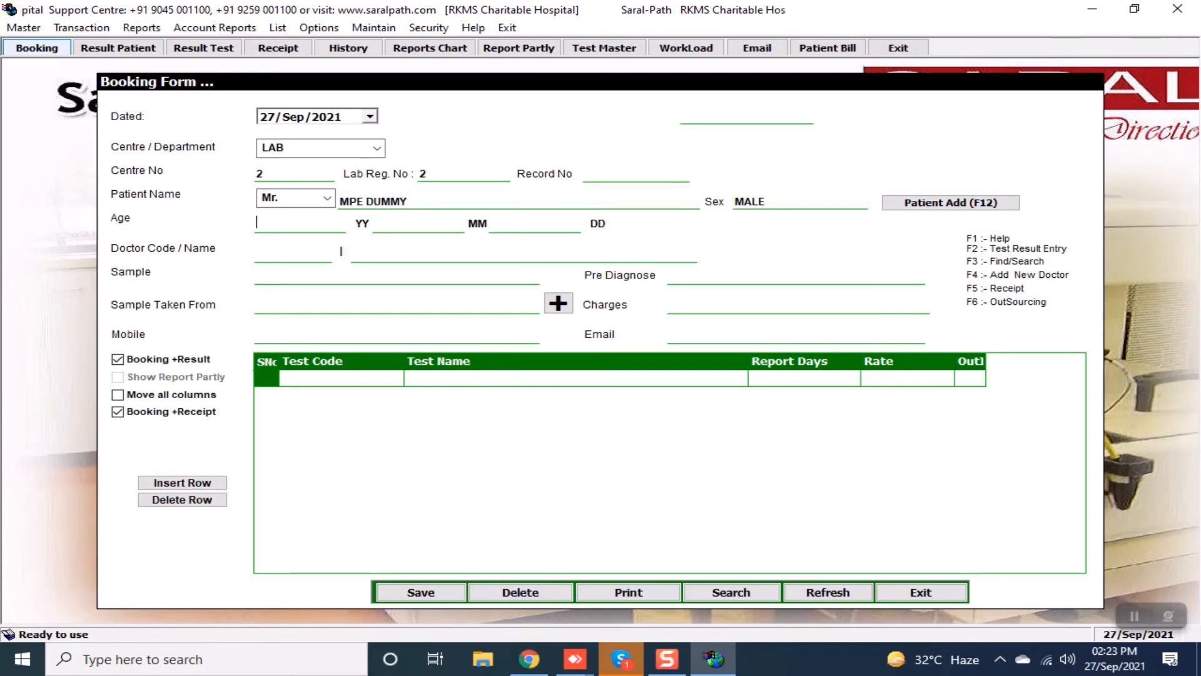
{"action": "type", "text": "34"}
{"action": "key", "text": "Return"}
{"action": "key", "text": "Return"}
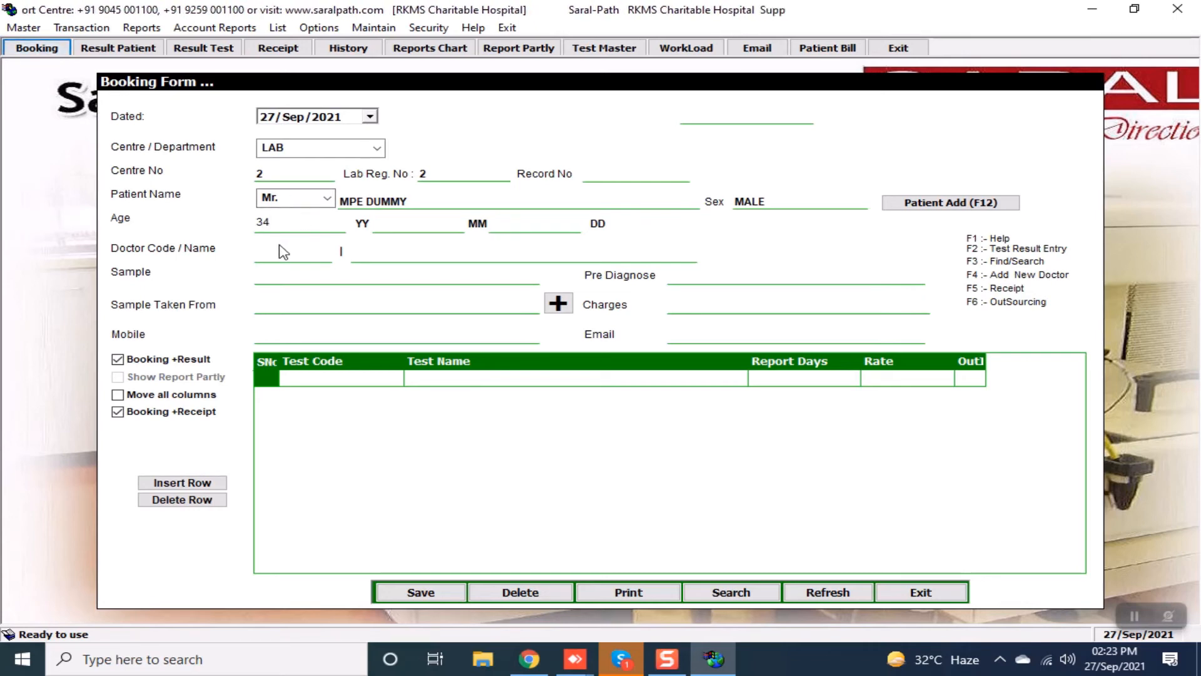
{"action": "type", "text": "TR"}
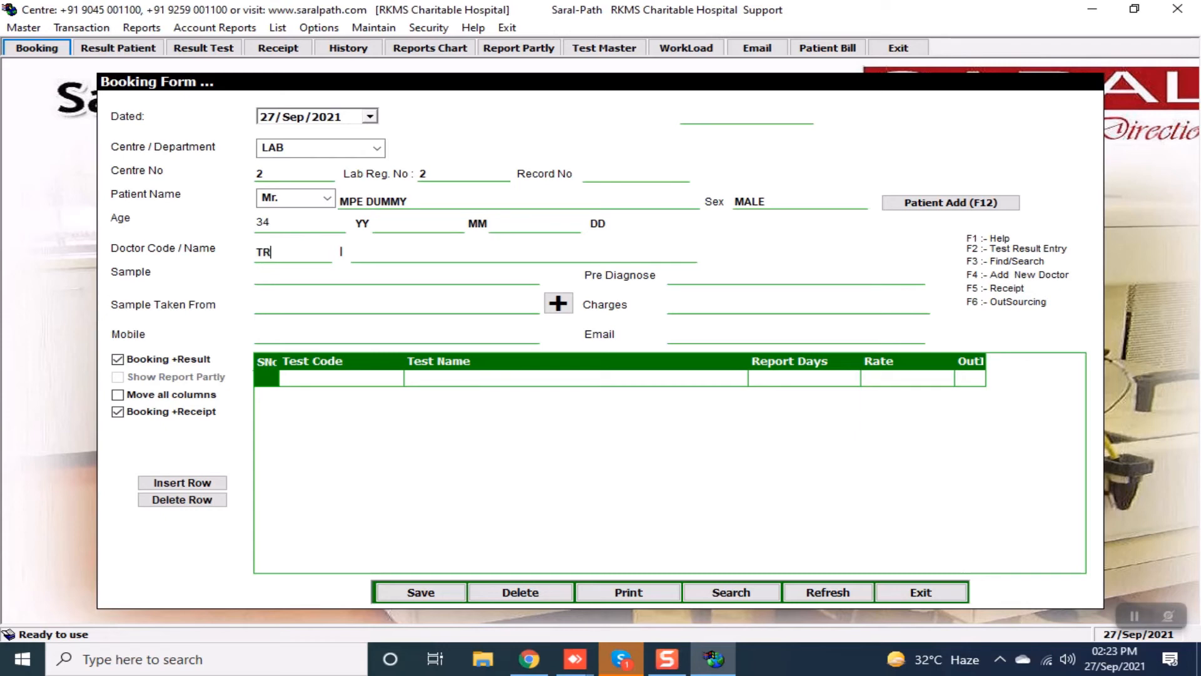
{"action": "type", "text": "2"}
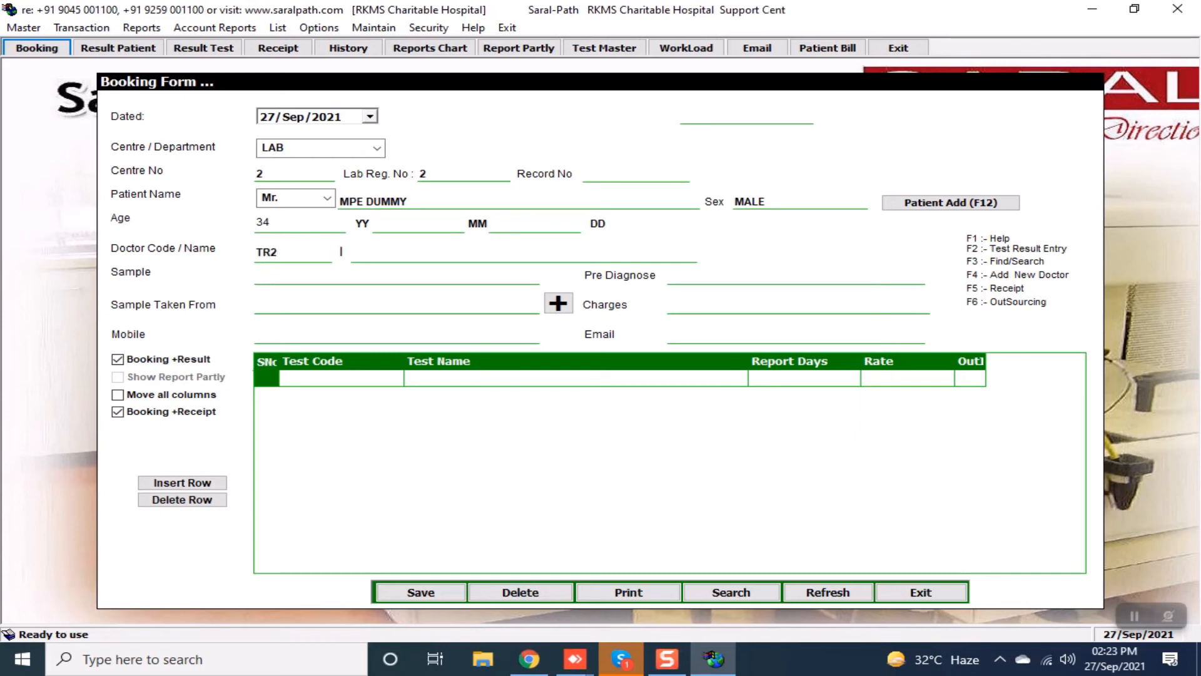
{"action": "key", "text": "Return"}
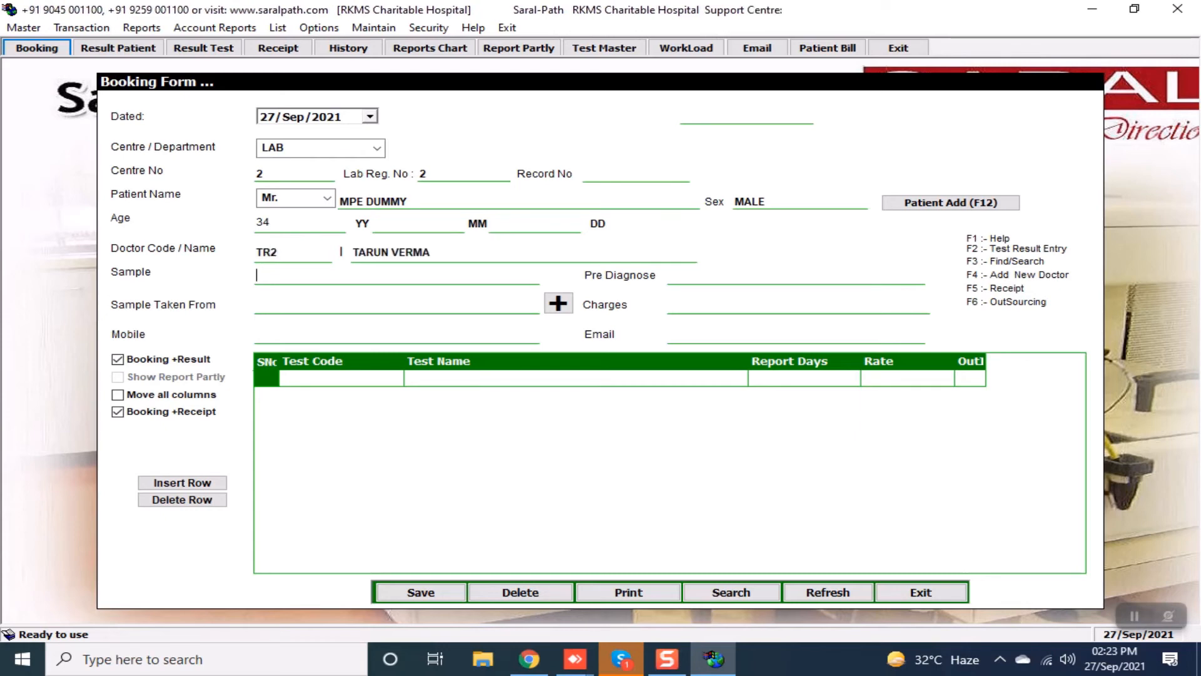
Add test MPE to the booking and save it to reach the cash receipt.
{"action": "key", "text": "Return"}
{"action": "key", "text": "Return"}
{"action": "key", "text": "Return"}
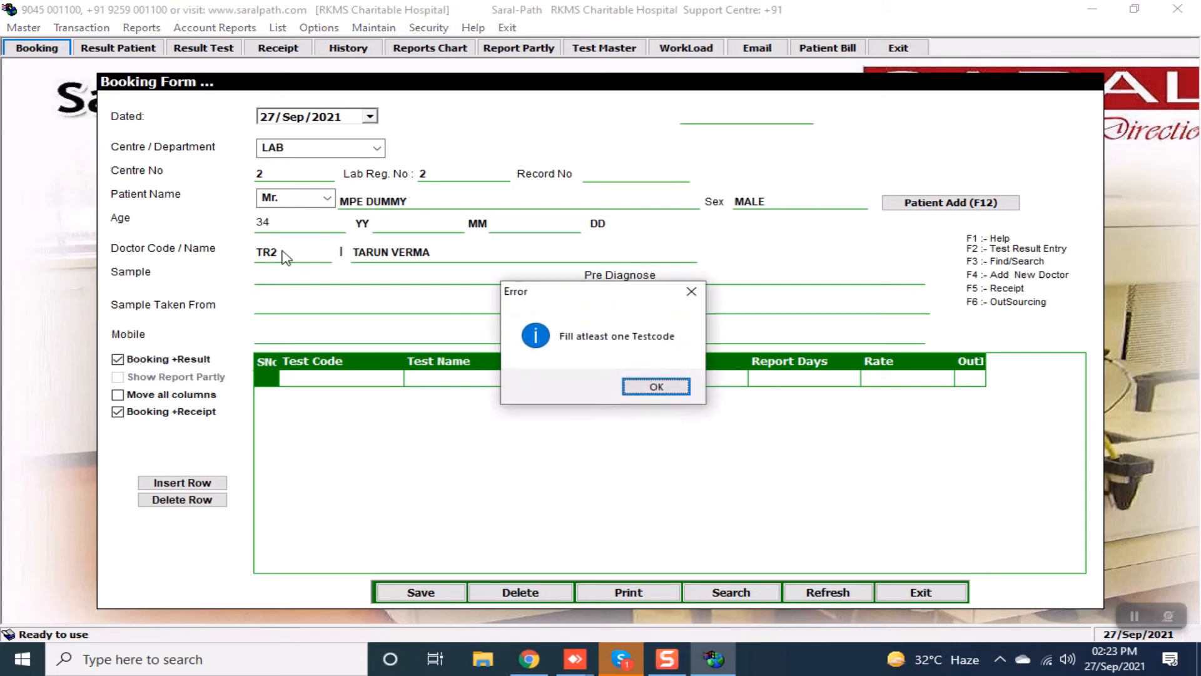
{"action": "key", "text": "Return"}
{"action": "type", "text": "MPE"}
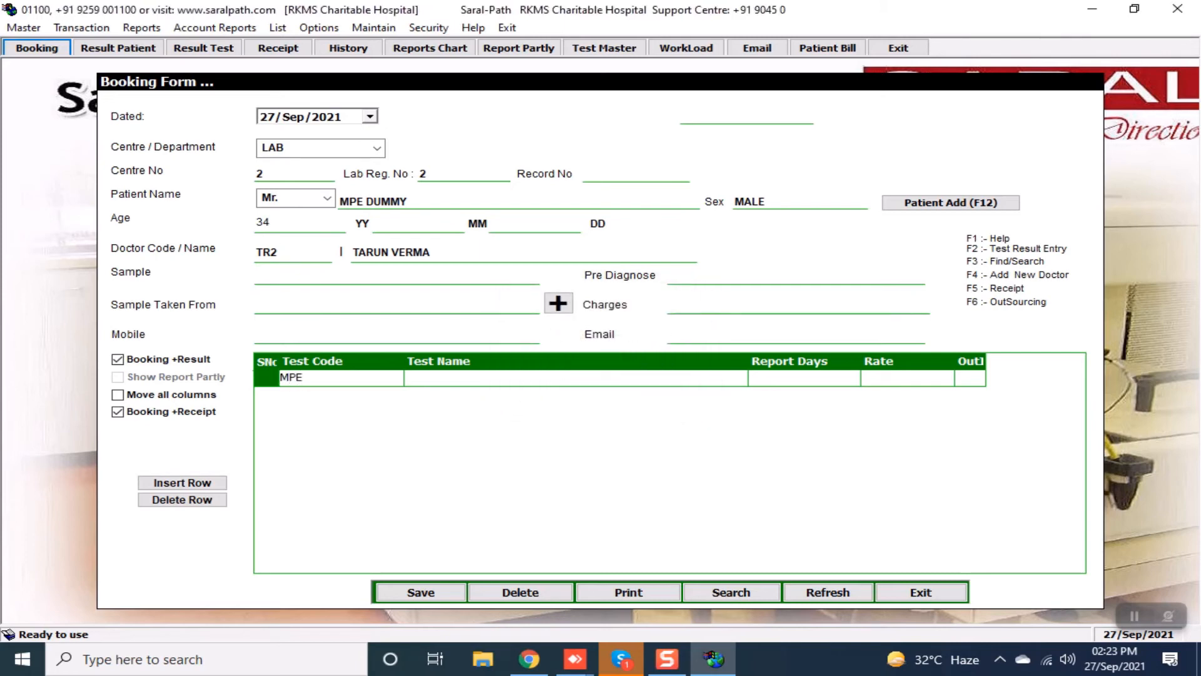
{"action": "key", "text": "Return"}
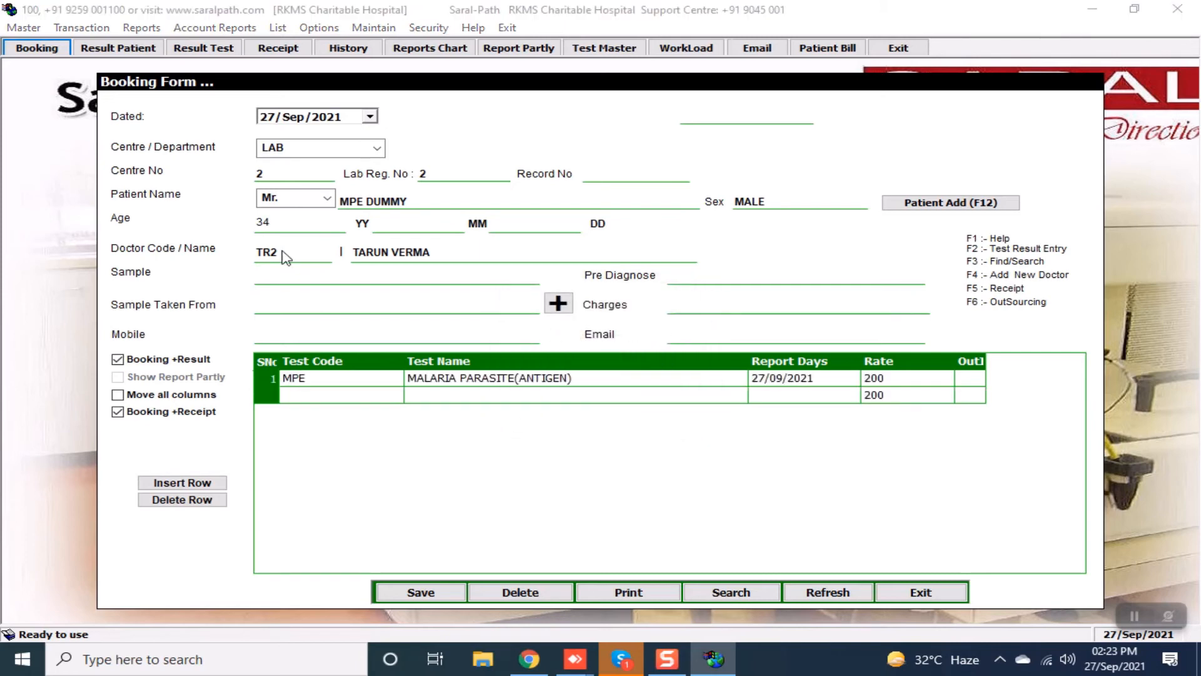
{"action": "key", "text": "Return"}
{"action": "key", "text": "Return"}
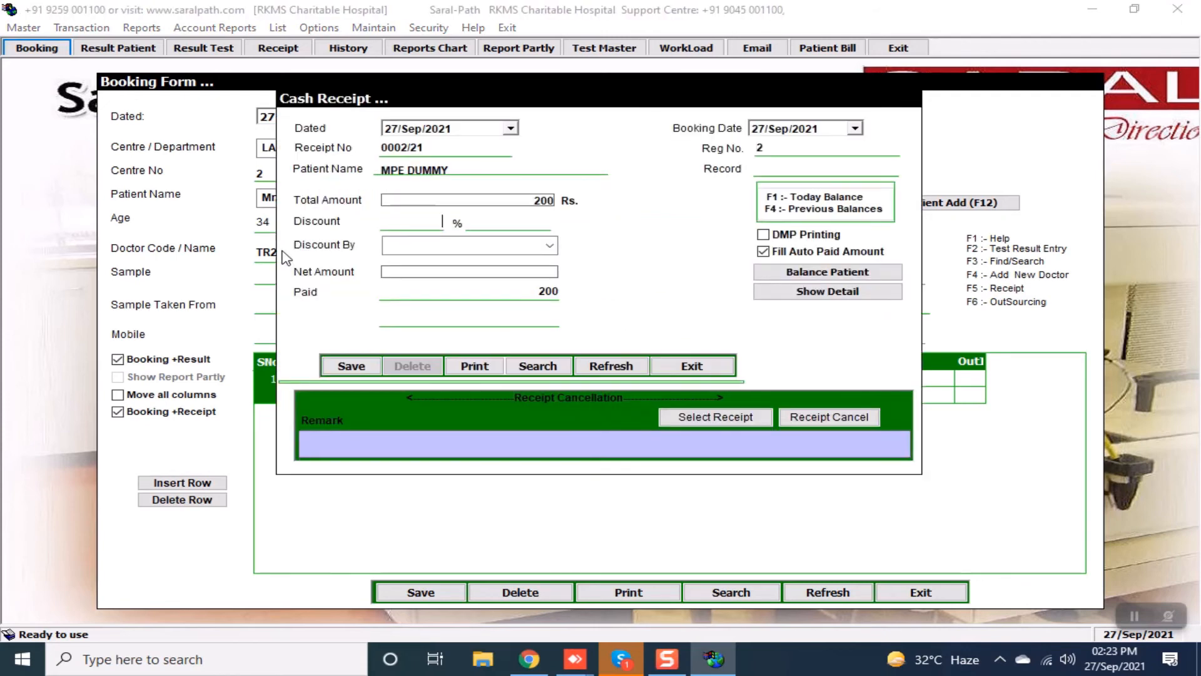
Save the 200 Rs receipt with no discount or printing, and update the counter.
{"action": "key", "text": "Return"}
{"action": "key", "text": "Return"}
{"action": "key", "text": "Return"}
{"action": "key", "text": "Return"}
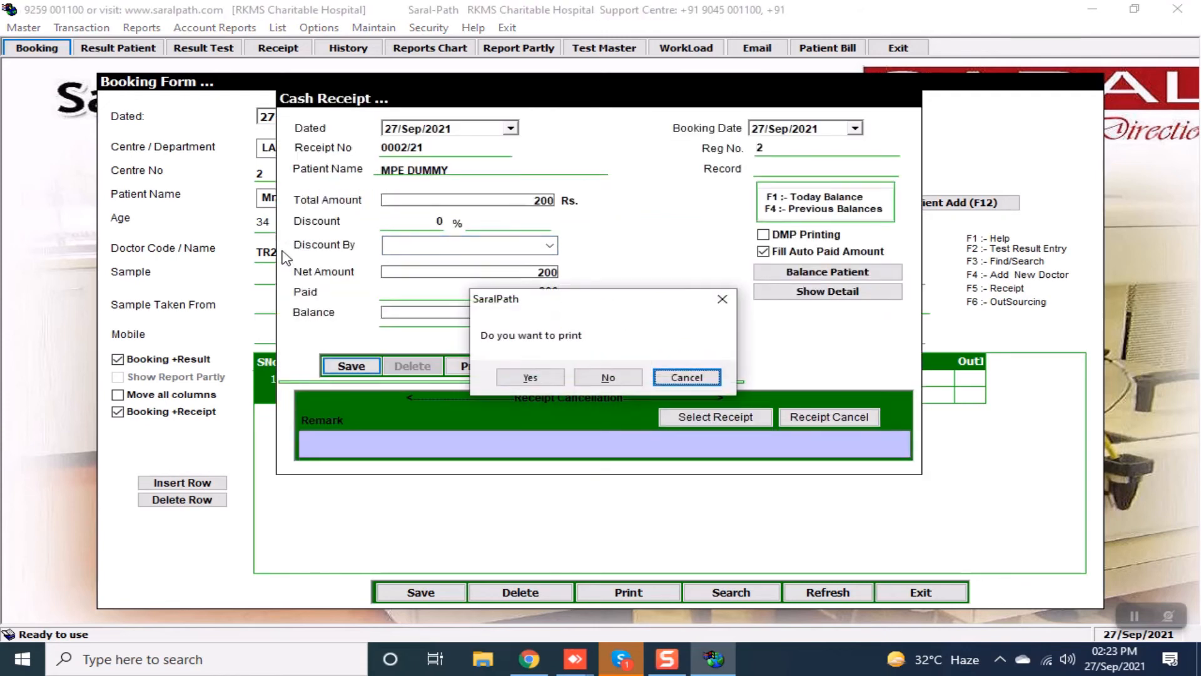
{"action": "key", "text": "Return"}
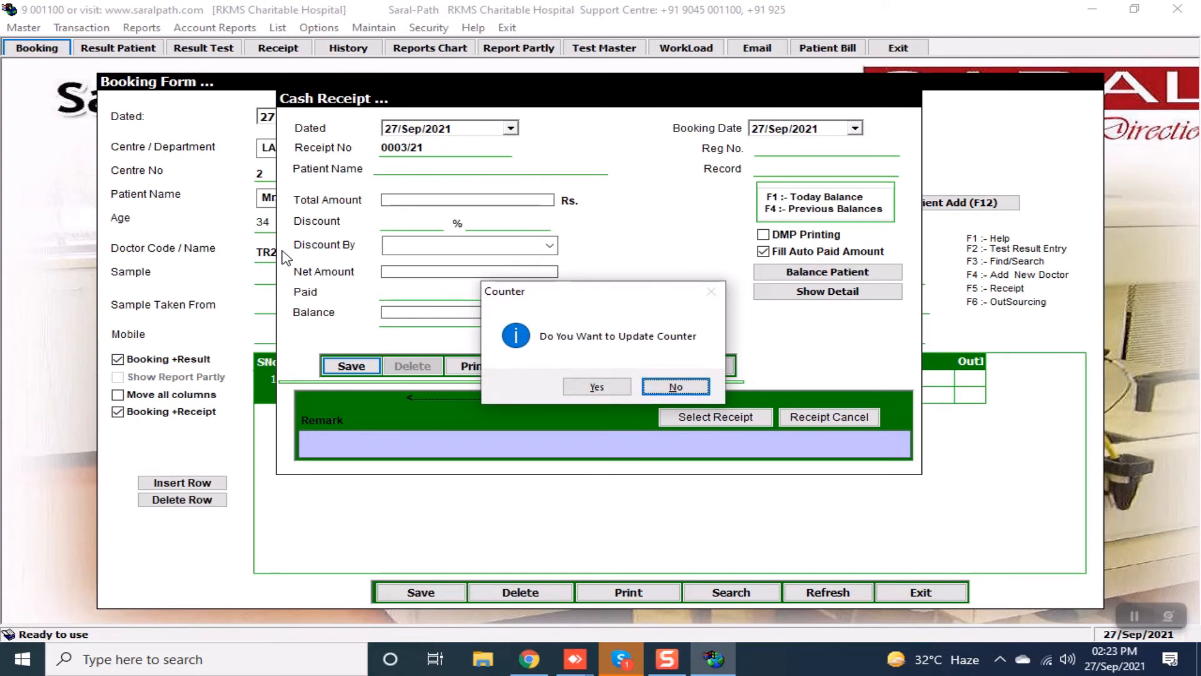
{"action": "key", "text": "Left"}
{"action": "key", "text": "Return"}
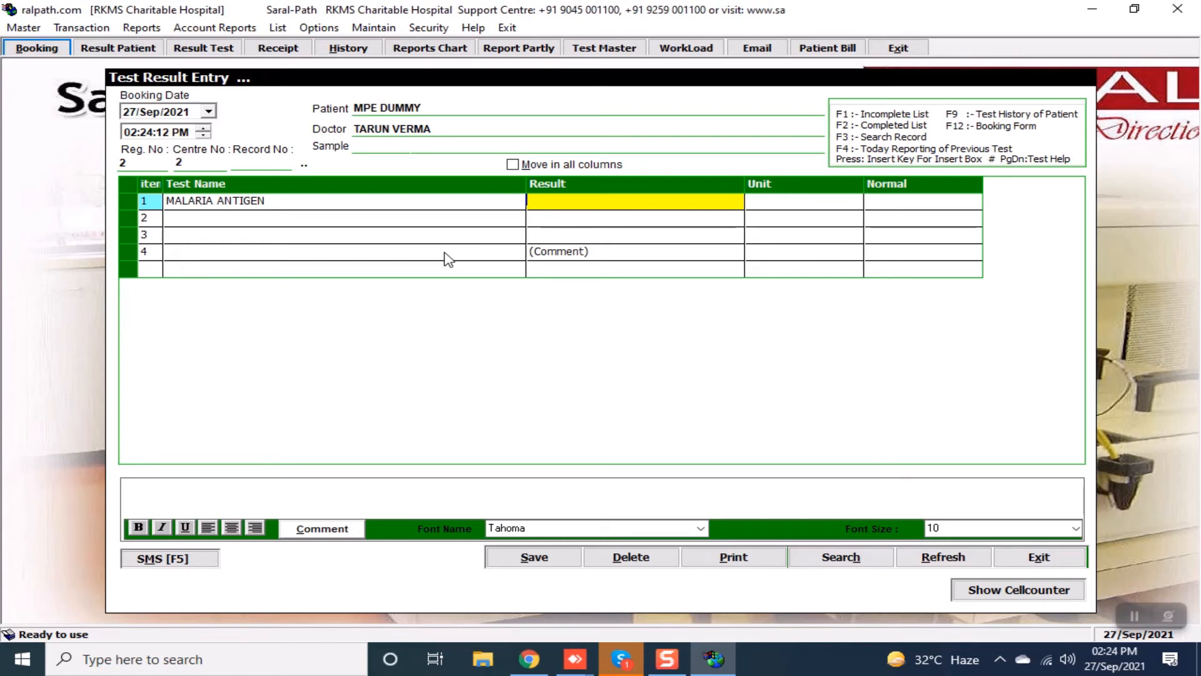
Select the MALARIA ANTIGEN result cell in Test Result Entry.
{"action": "key", "text": "Down"}
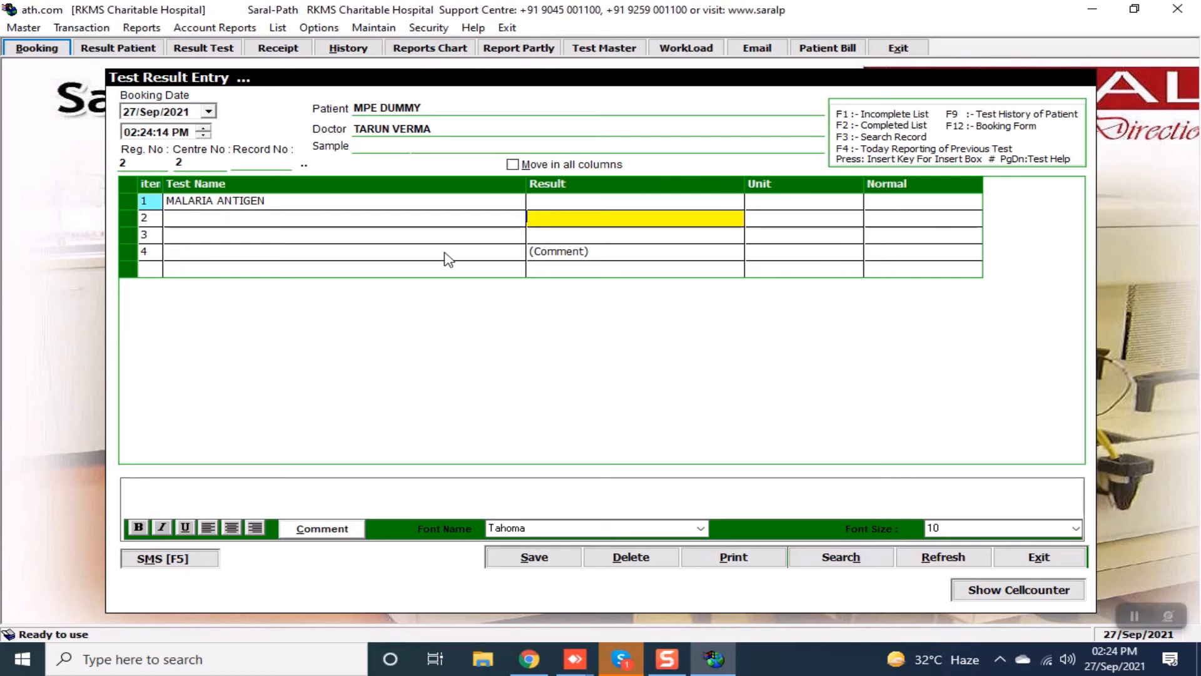
{"action": "key", "text": "Up"}
{"action": "key", "text": "Down"}
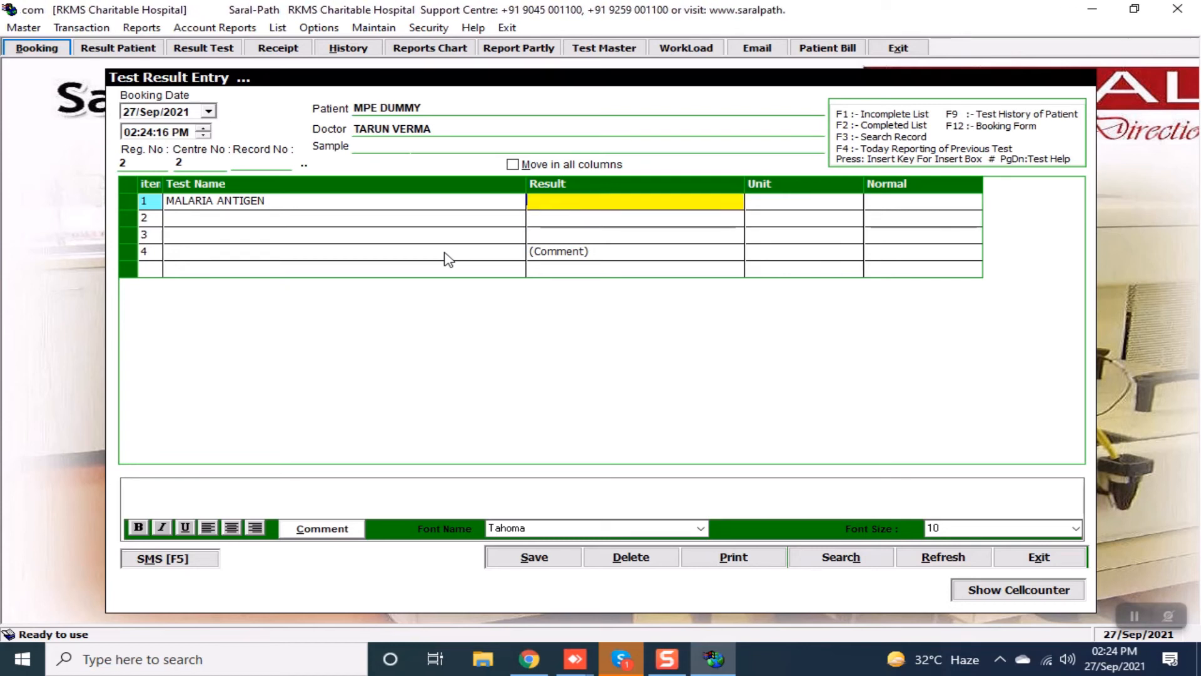
{"action": "key", "text": "super"}
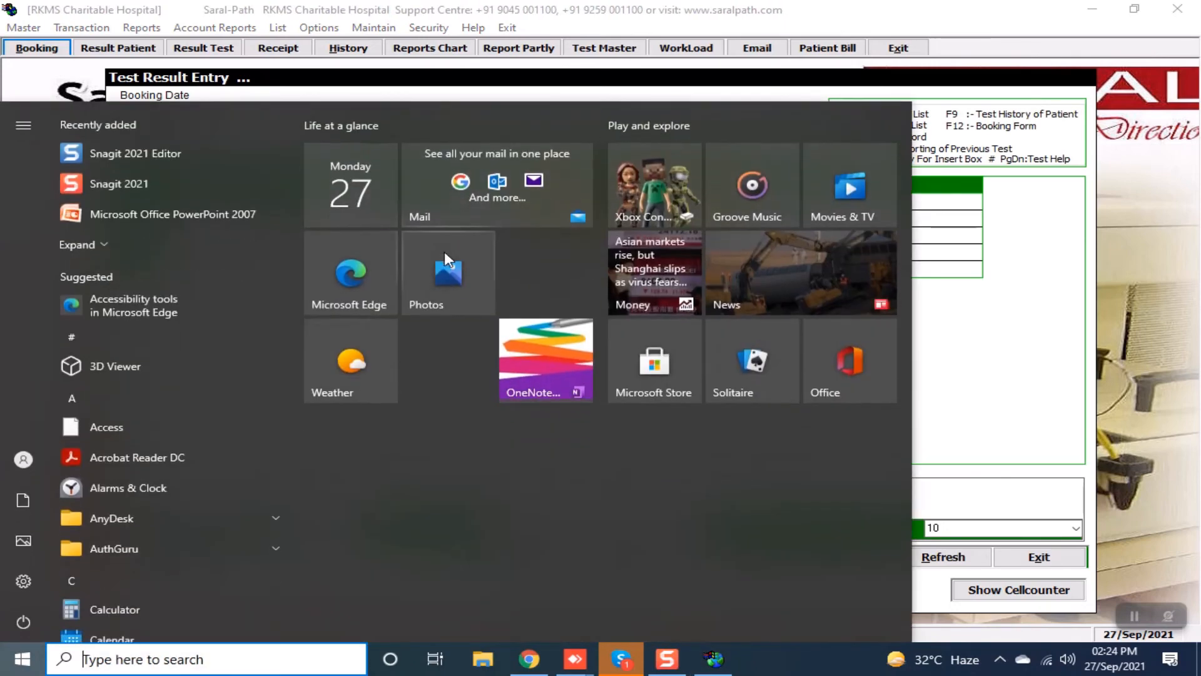
{"action": "left_click", "coordinate": [926, 268]}
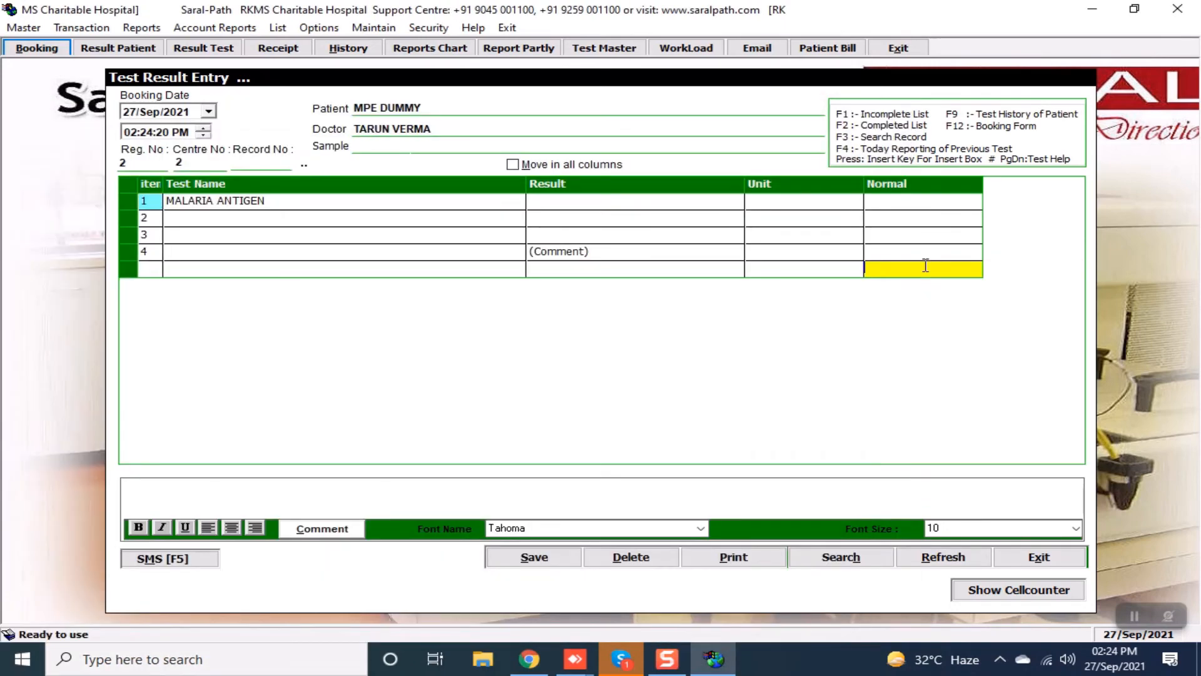
{"action": "left_click", "coordinate": [575, 204]}
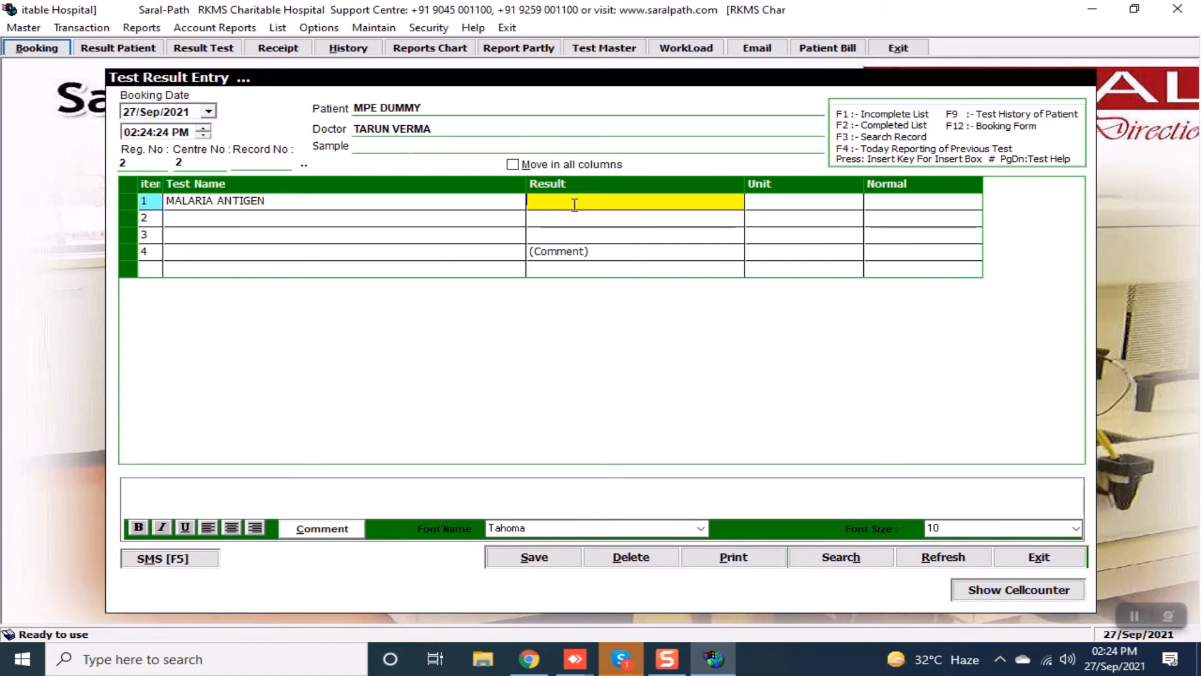
{"action": "key", "text": "Return"}
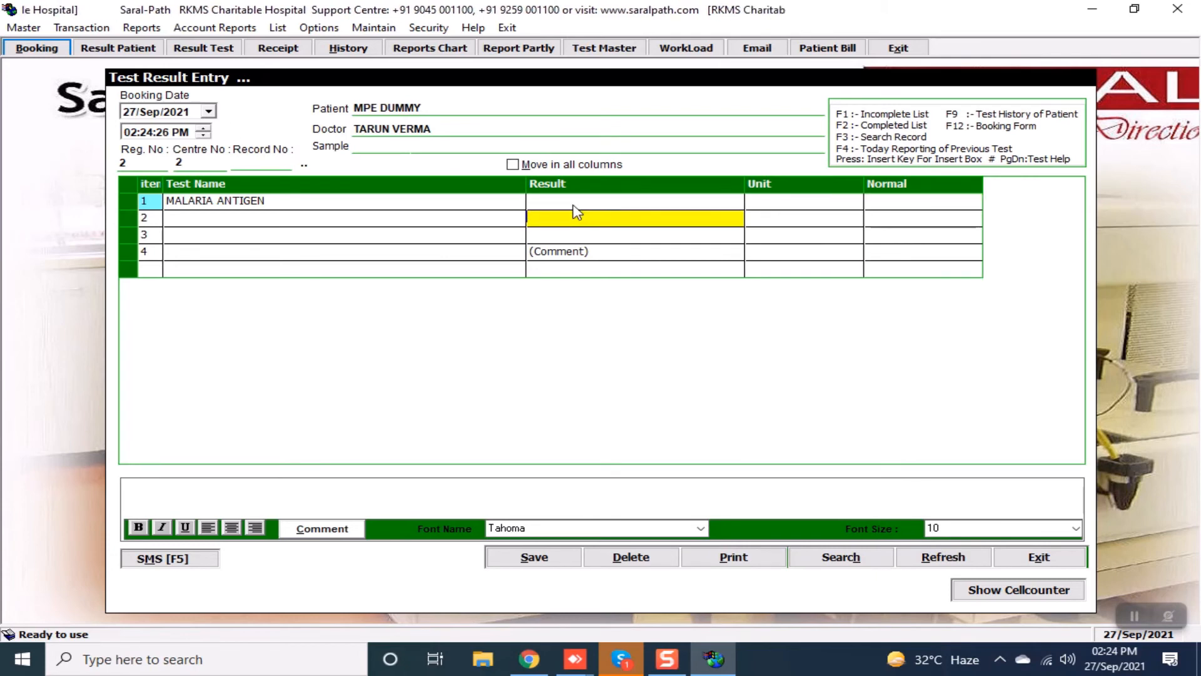
{"action": "left_click", "coordinate": [574, 203]}
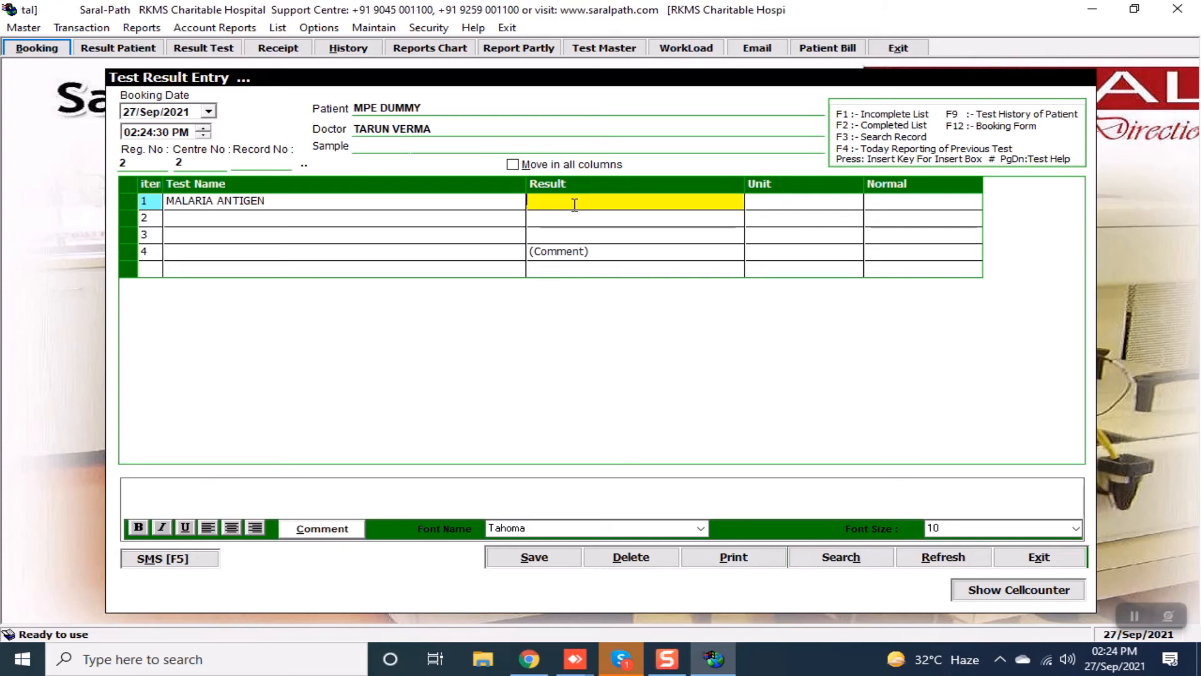
Choose POSITIVE from the option values, save the result, and view the report on screen.
{"action": "key", "text": "Page_Down"}
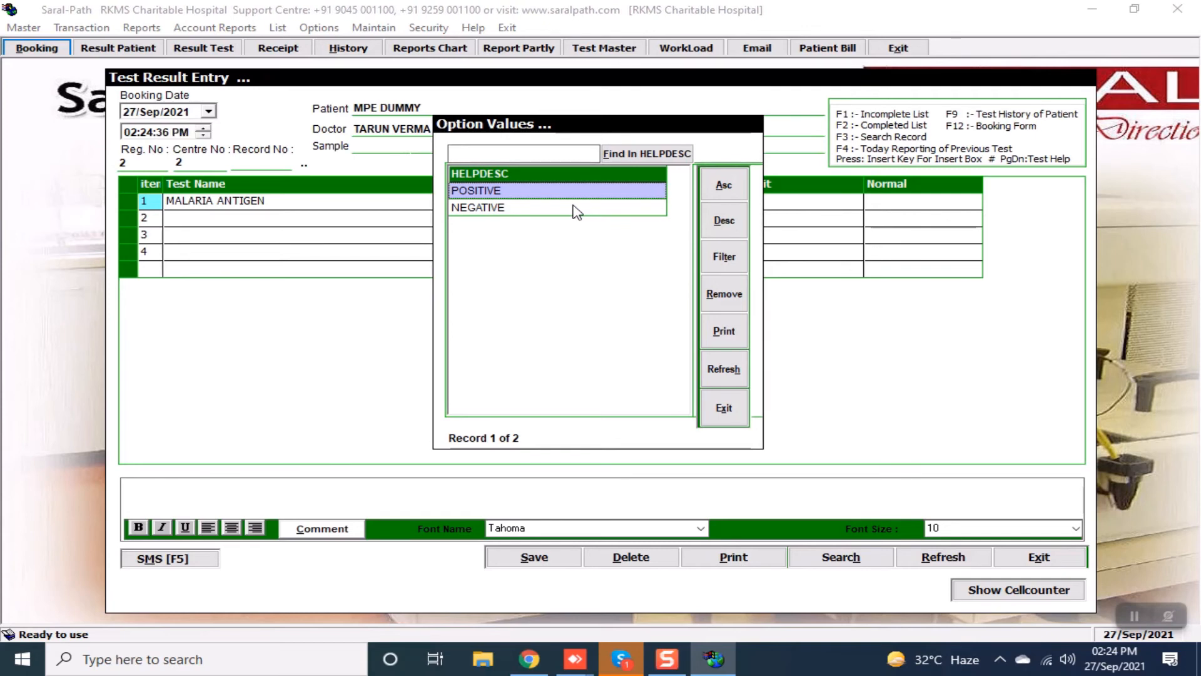
{"action": "key", "text": "Return"}
{"action": "key", "text": "Down"}
{"action": "key", "text": "Down"}
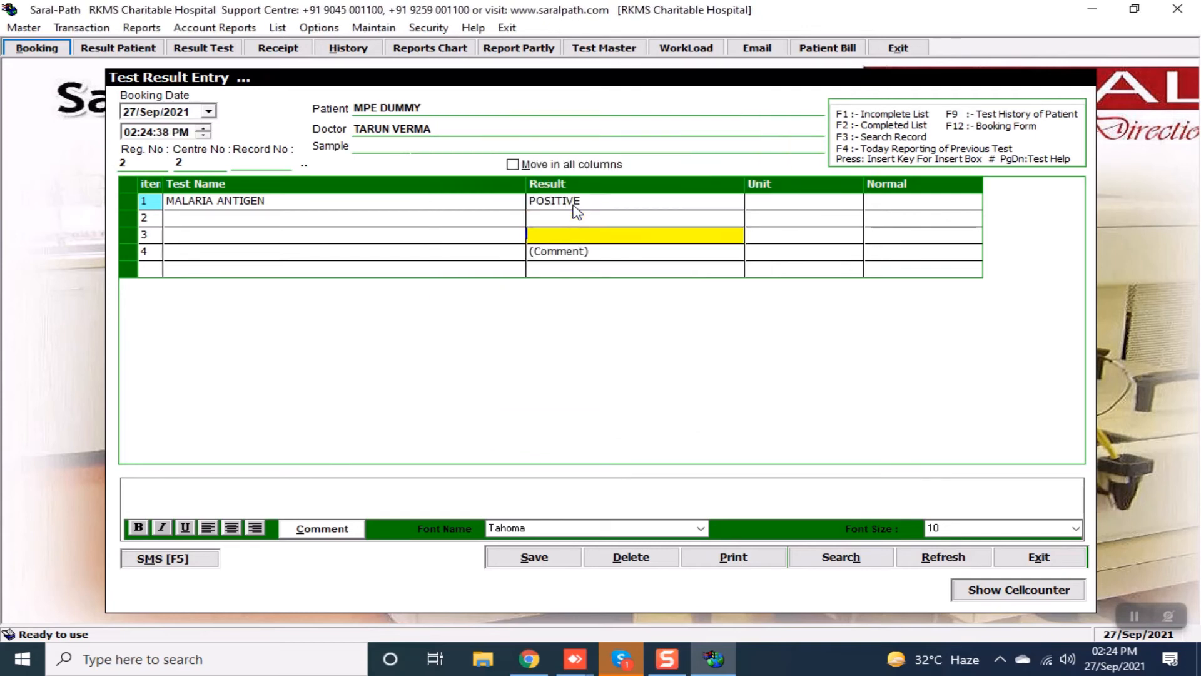
{"action": "key", "text": "Down"}
{"action": "key", "text": "Down"}
{"action": "key", "text": "Down"}
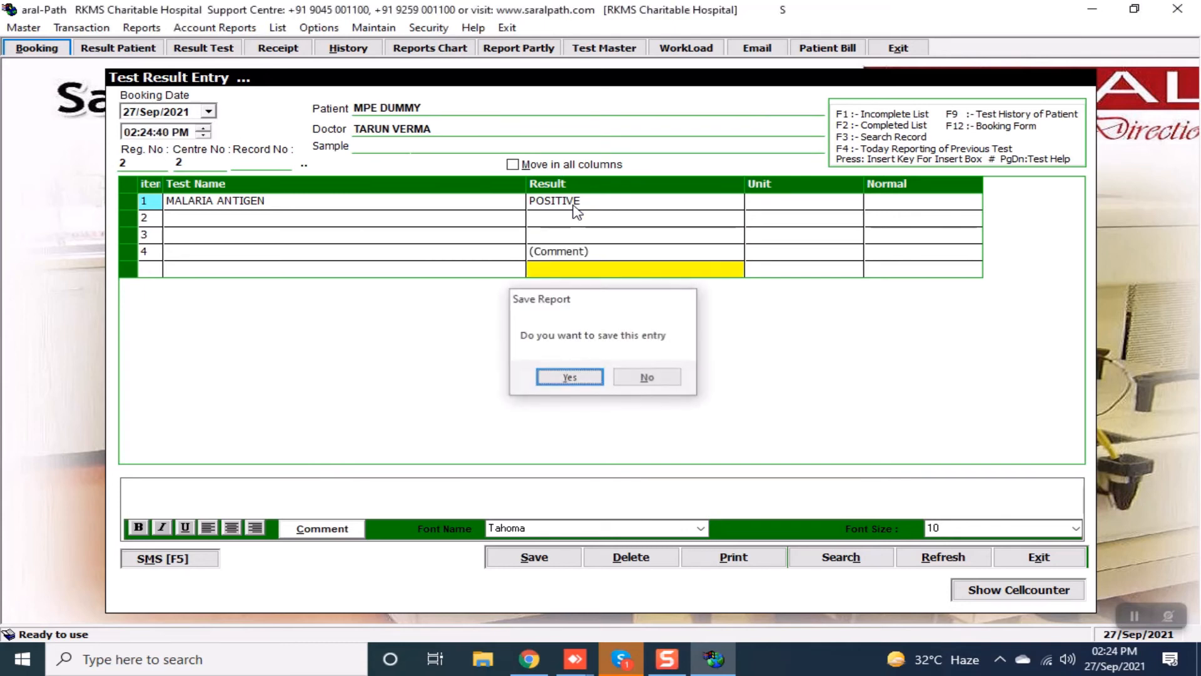
{"action": "key", "text": "Return"}
{"action": "key", "text": "Right"}
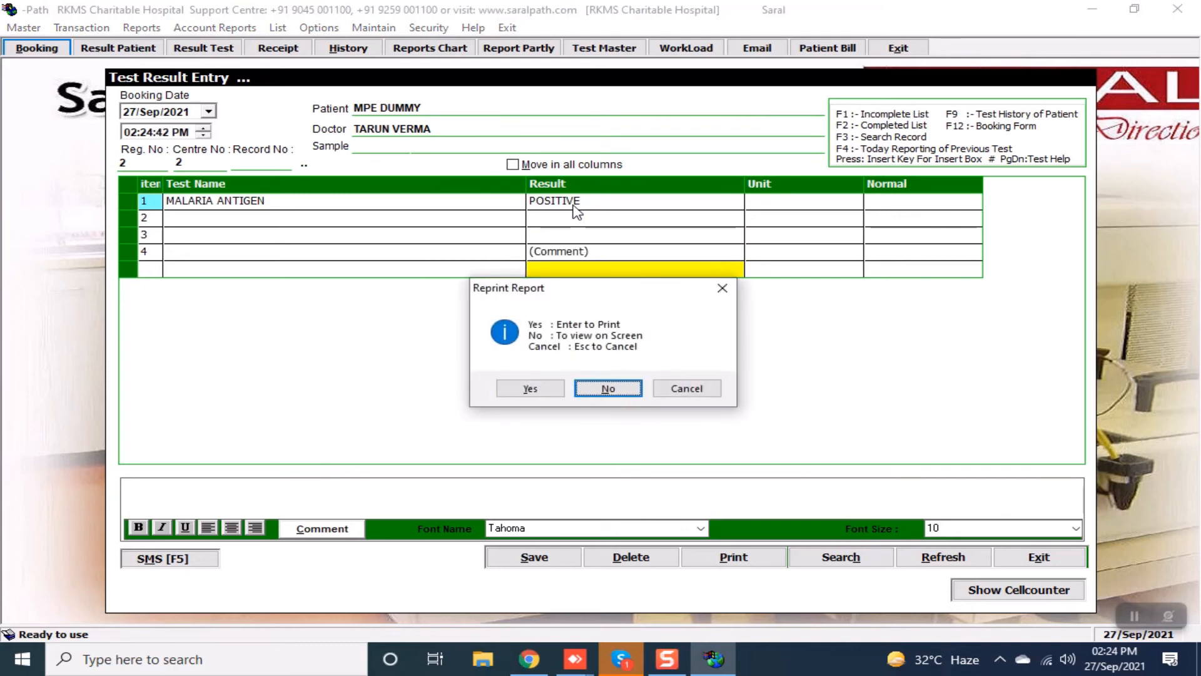
{"action": "key", "text": "Return"}
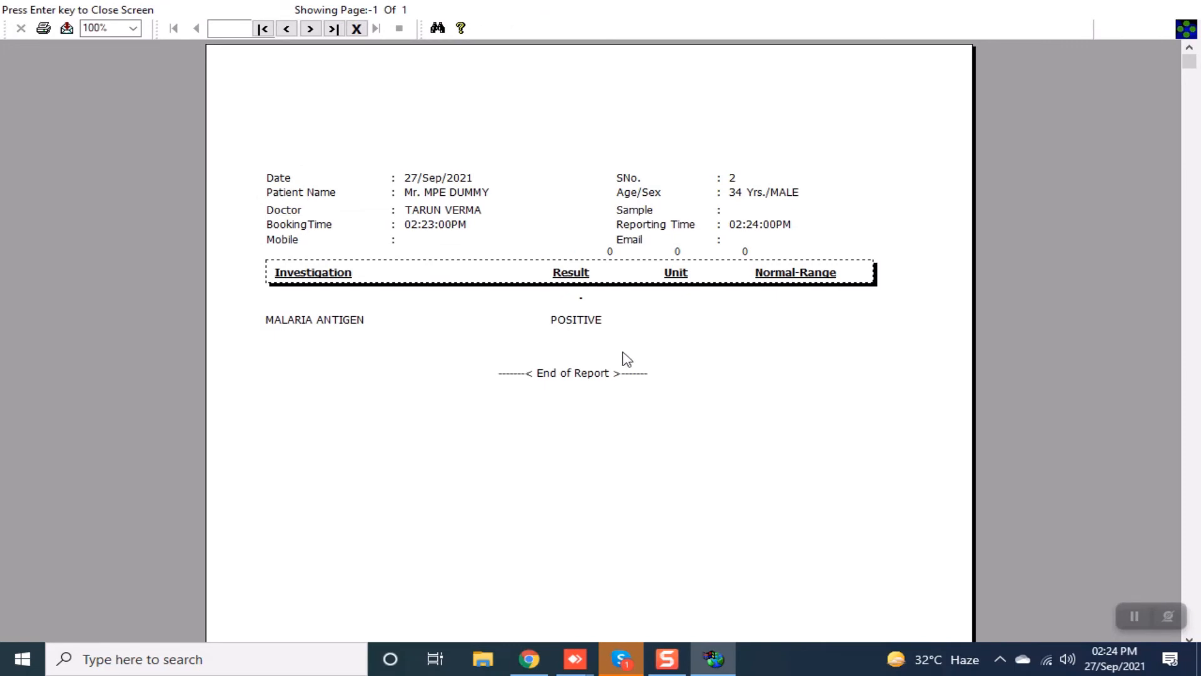
Close the report preview and exit the Booking Form.
{"action": "left_click", "coordinate": [356, 29]}
{"action": "left_click", "coordinate": [358, 35]}
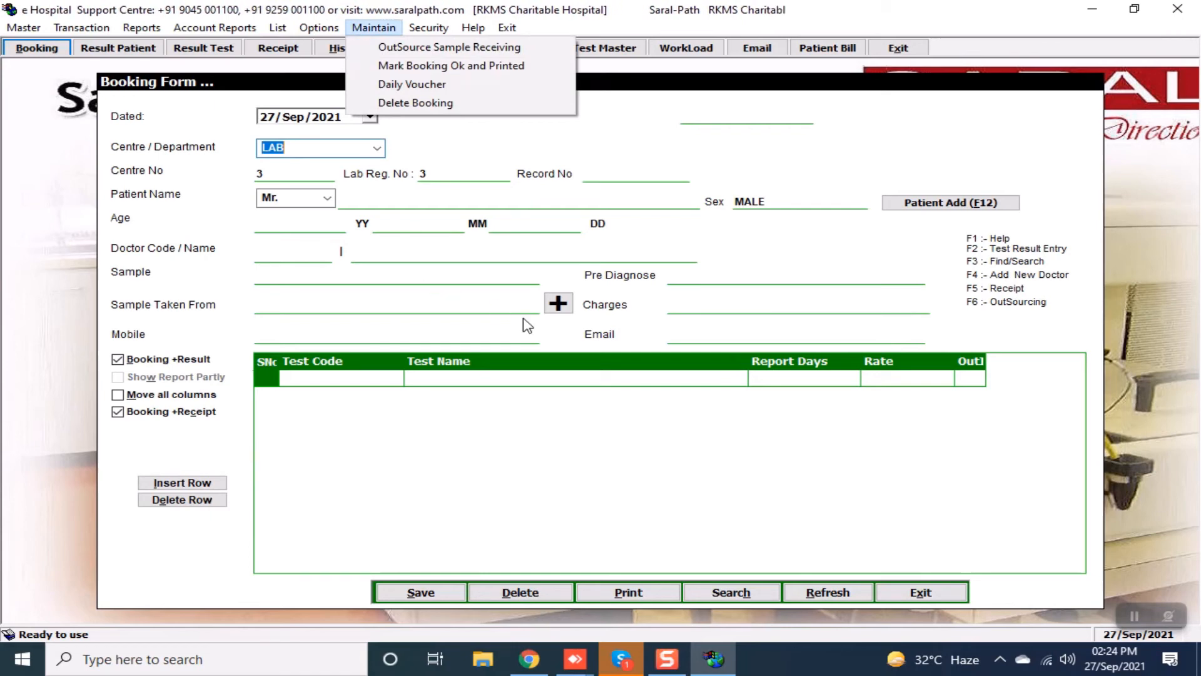
{"action": "left_click", "coordinate": [923, 597]}
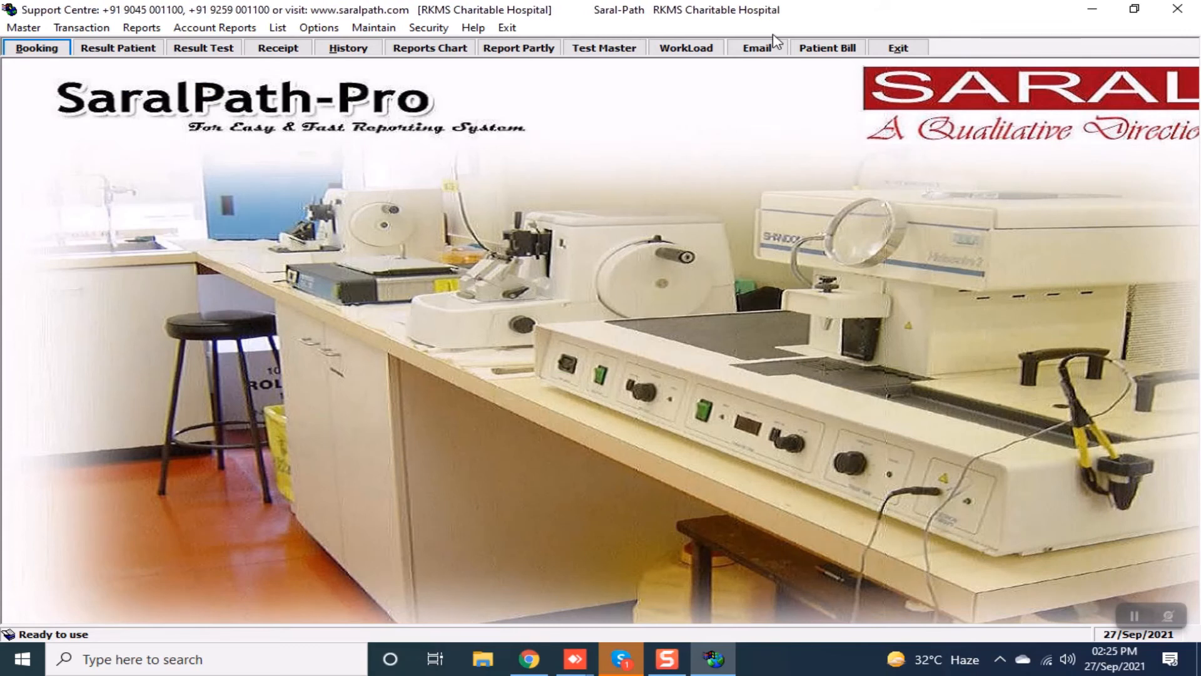
Open test code WTS in Test Master for modification.
{"action": "left_click", "coordinate": [611, 50]}
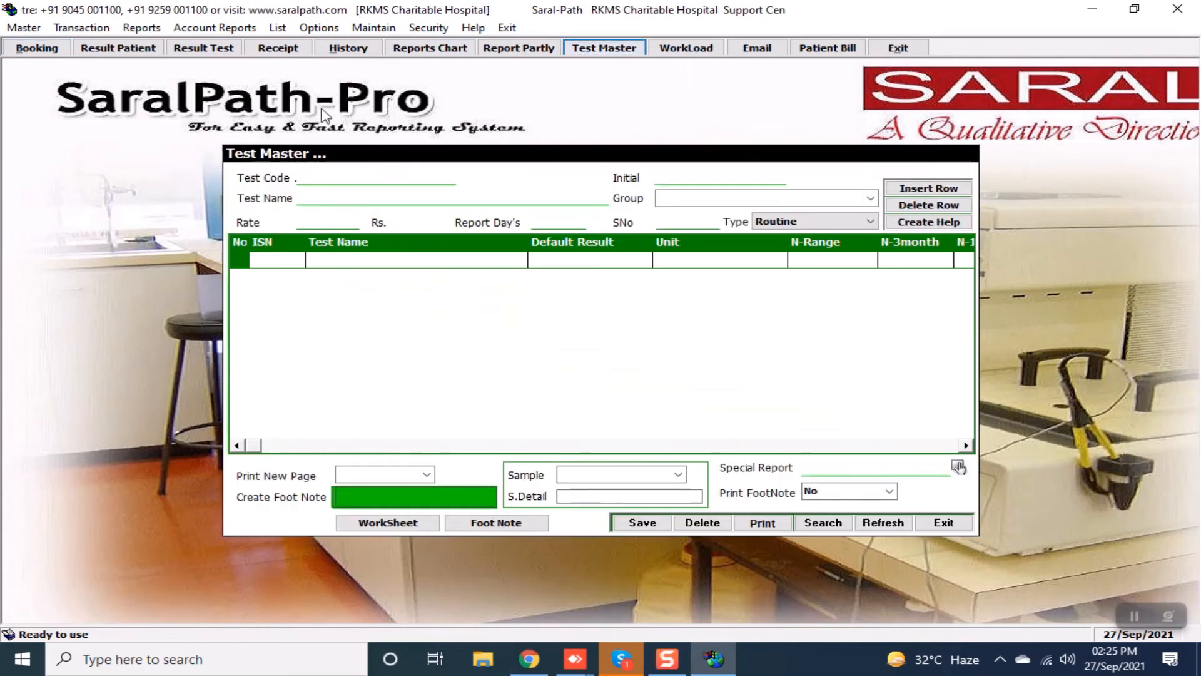
{"action": "type", "text": "WTS"}
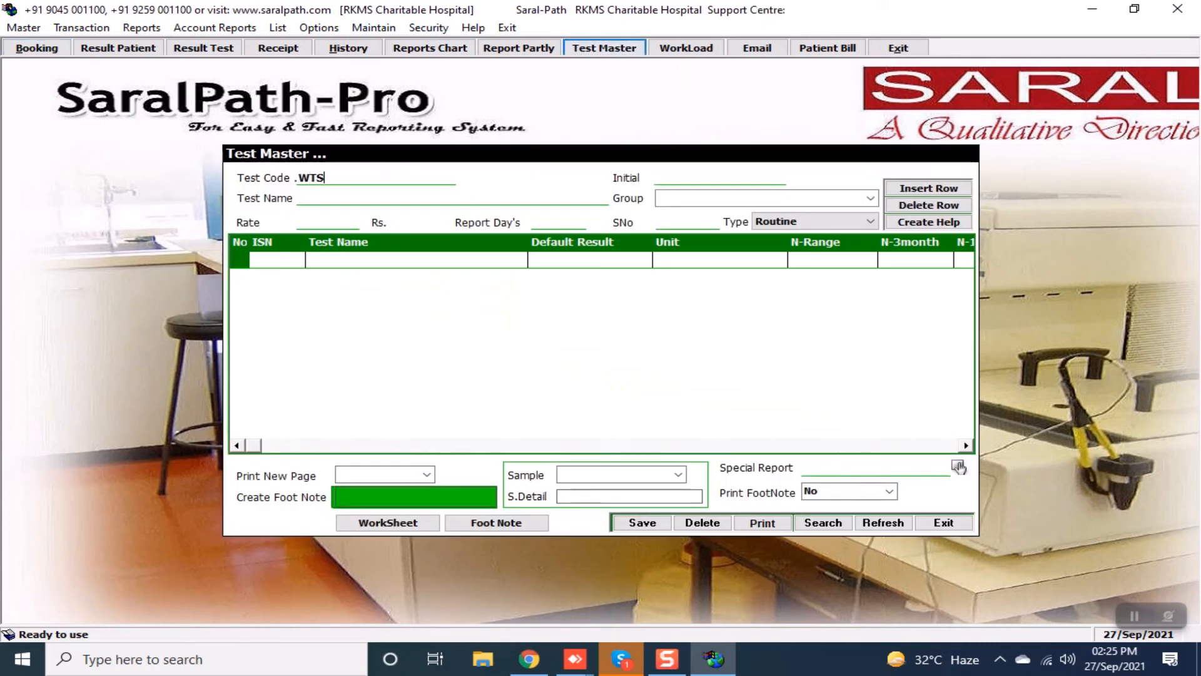
{"action": "key", "text": "Return"}
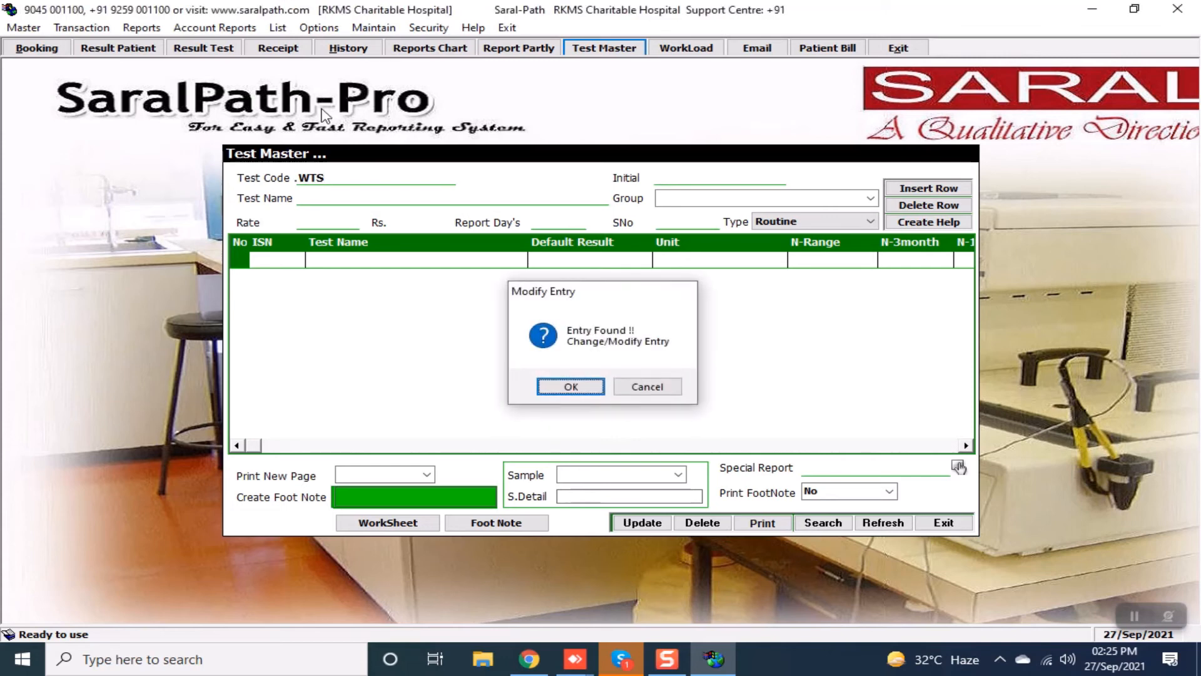
{"action": "key", "text": "Return"}
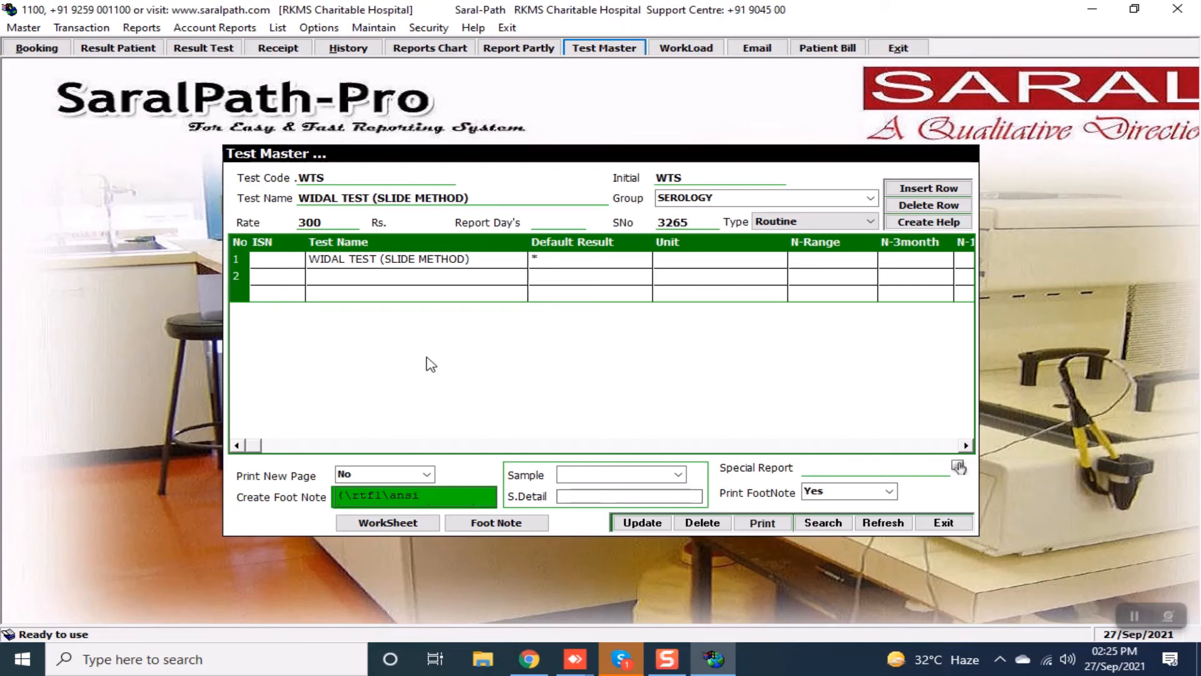
Review the Widal test foot note, accept it, and update the test record.
{"action": "double_click", "coordinate": [440, 497]}
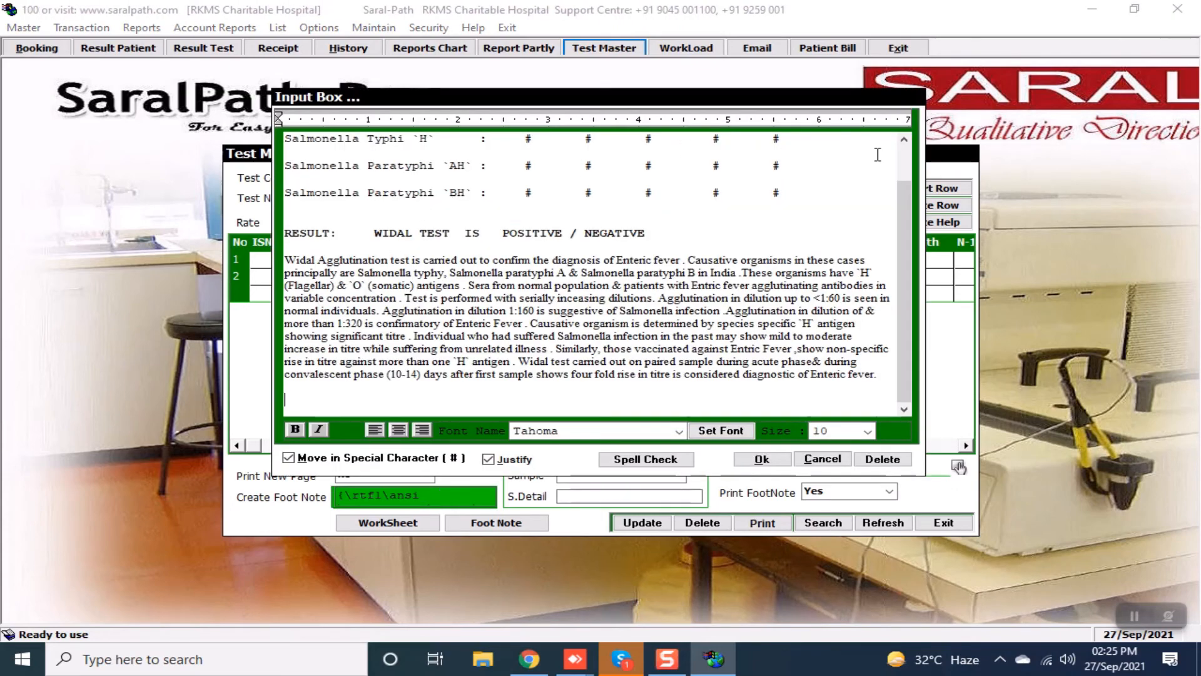
{"action": "scroll", "coordinate": [904, 164], "scroll_direction": "up", "scroll_amount": 1}
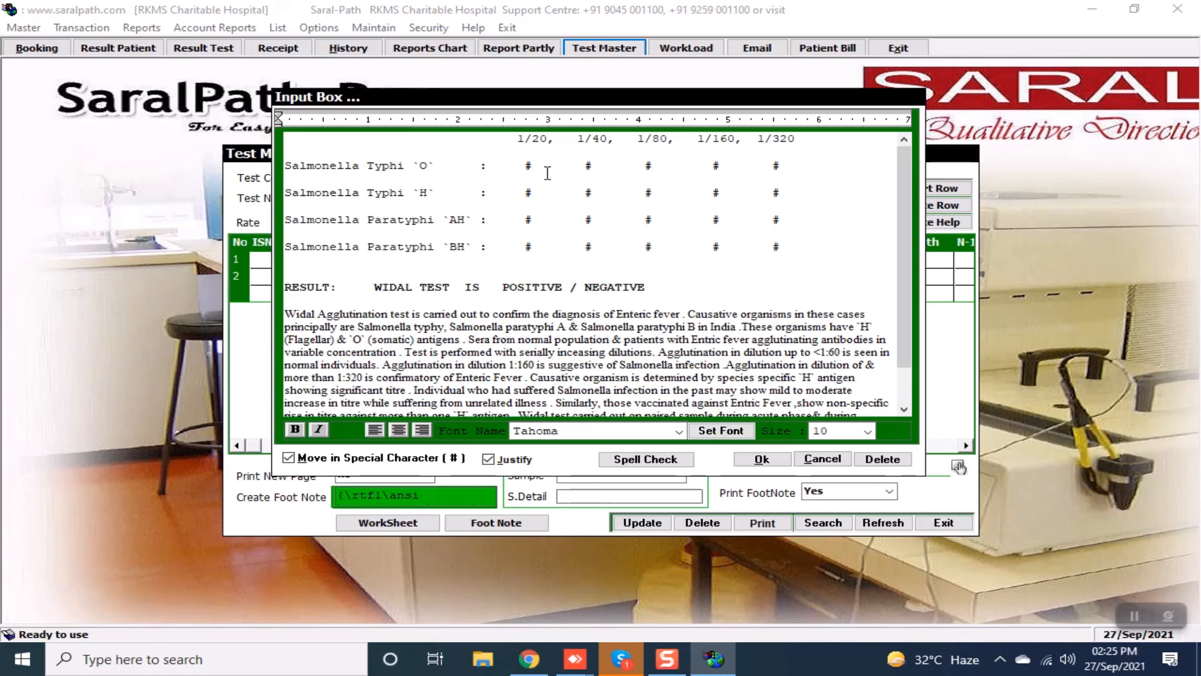
{"action": "left_click_drag", "start_coordinate": [519, 165], "coordinate": [736, 407]}
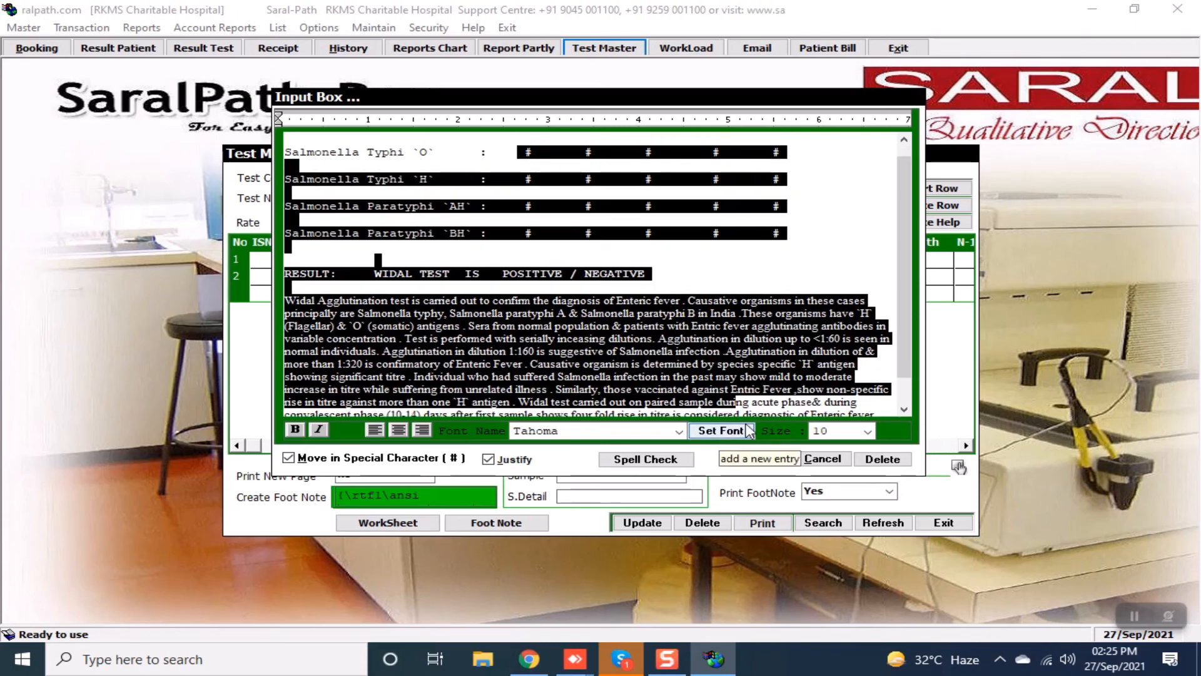
{"action": "left_click", "coordinate": [697, 294]}
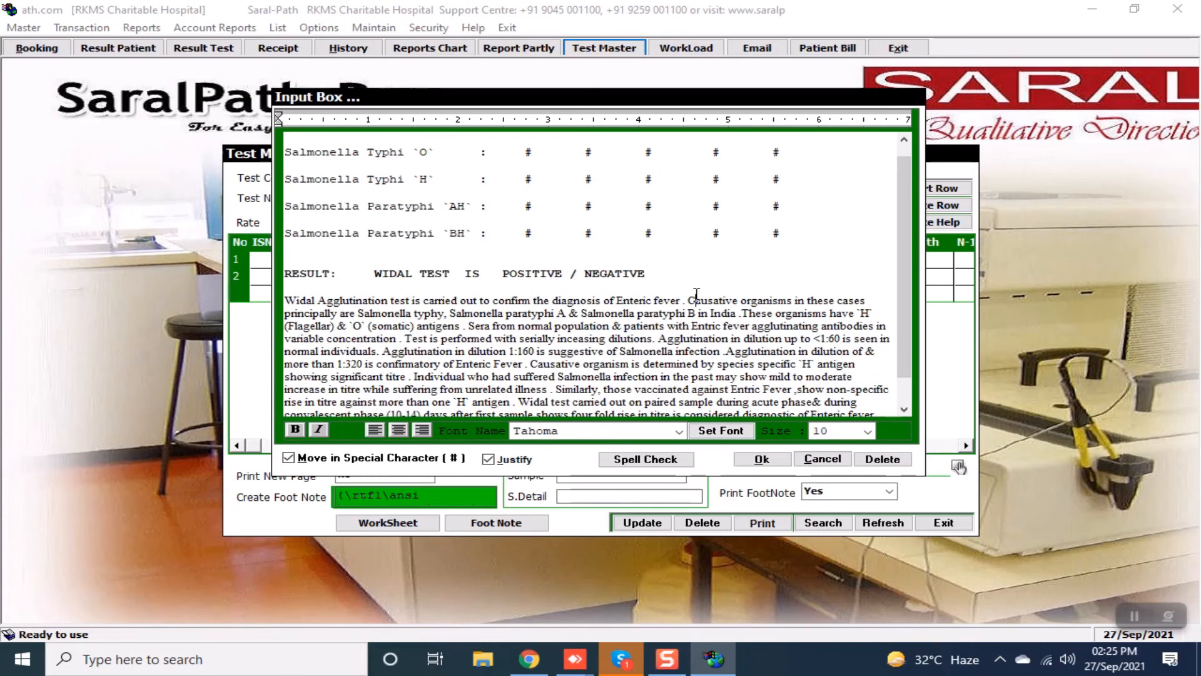
{"action": "left_click", "coordinate": [763, 461]}
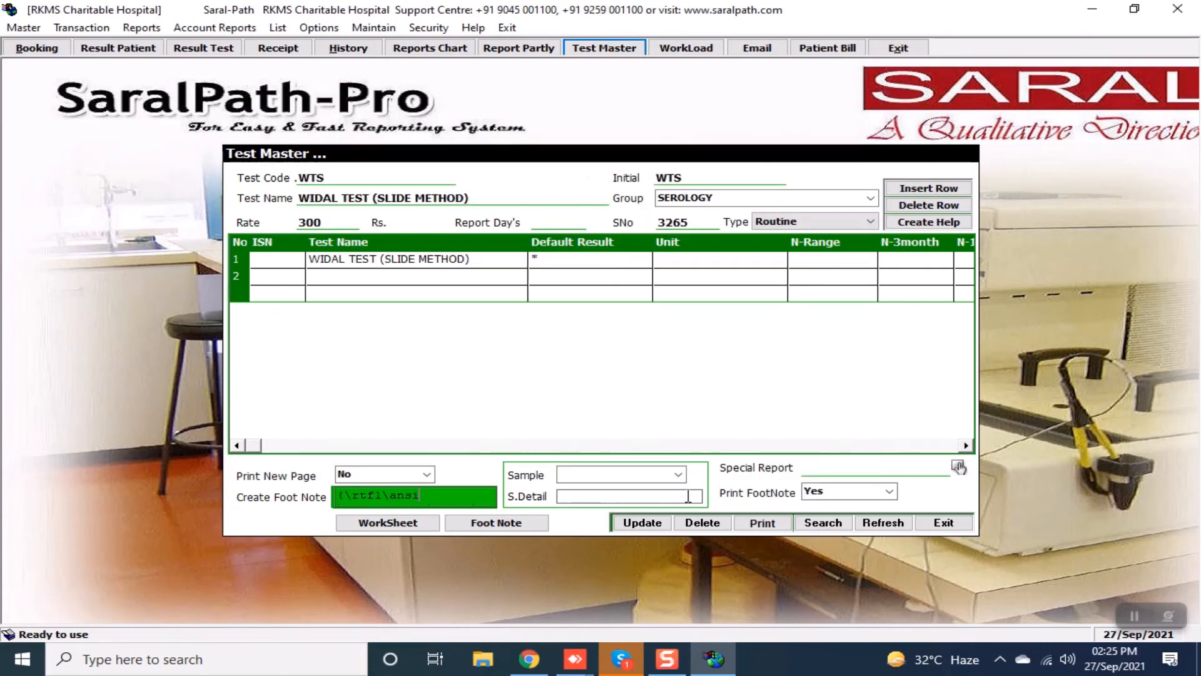
{"action": "left_click", "coordinate": [638, 524]}
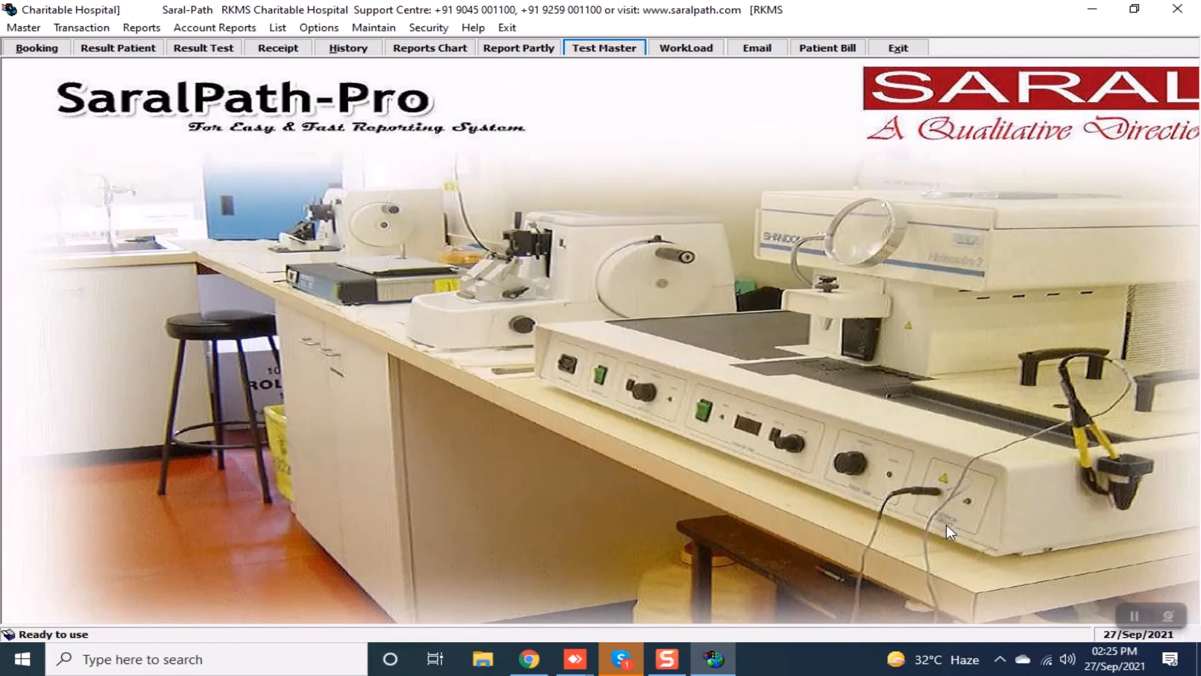
Start a new booking for a 34-year-old patient with doctor code TR2.
{"action": "left_click", "coordinate": [945, 523]}
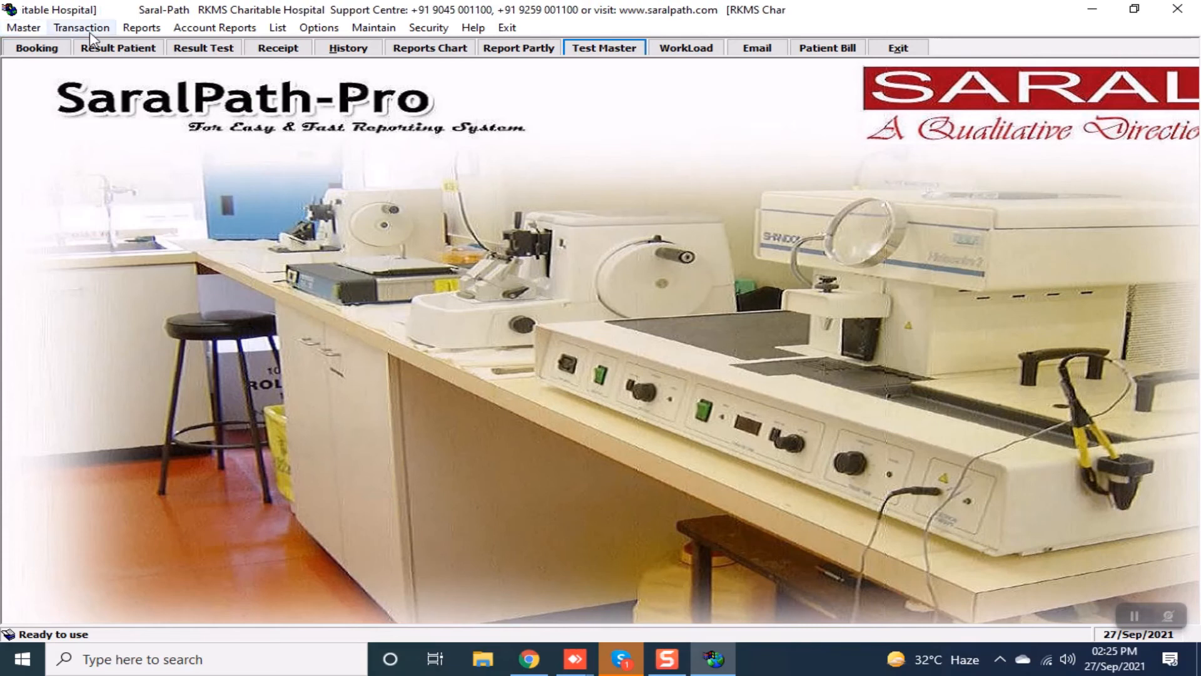
{"action": "left_click", "coordinate": [42, 51]}
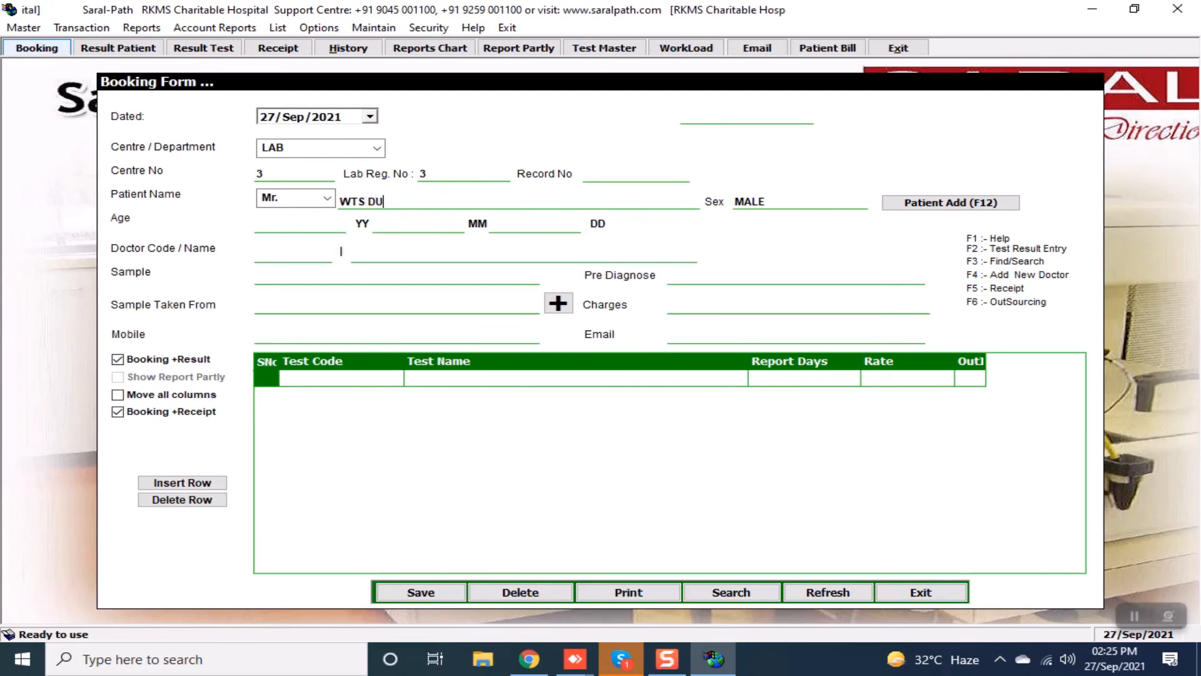
{"action": "key", "text": "Return"}
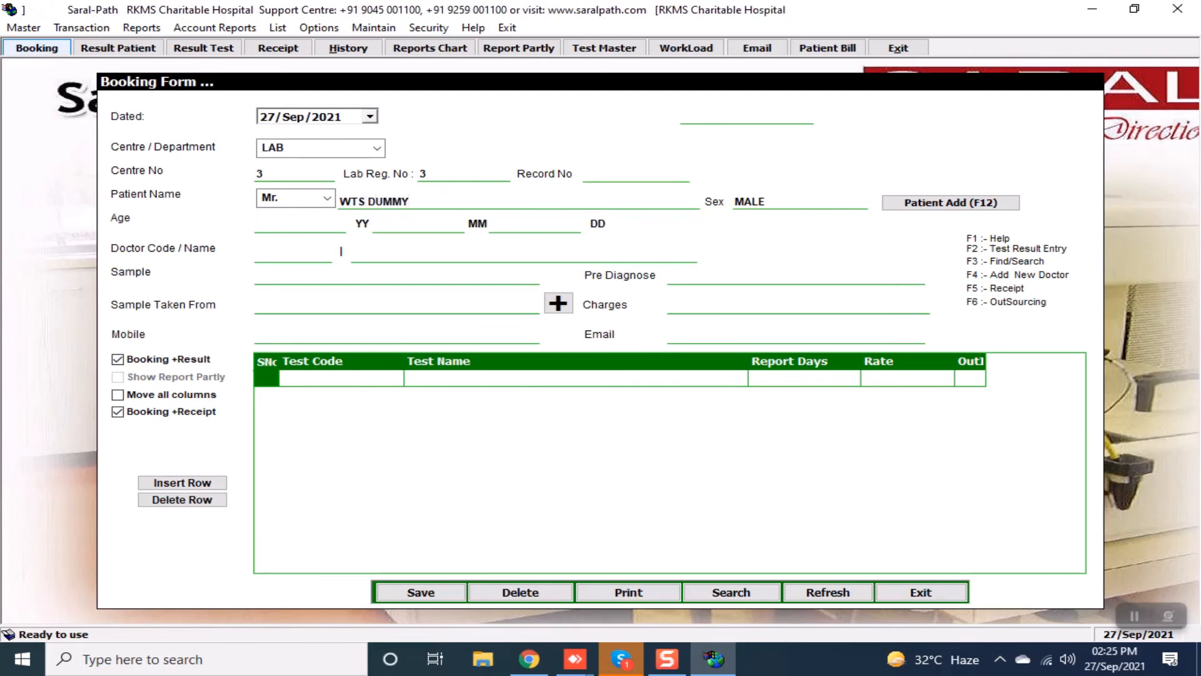
{"action": "type", "text": "34"}
{"action": "key", "text": "Return"}
{"action": "type", "text": "TR2"}
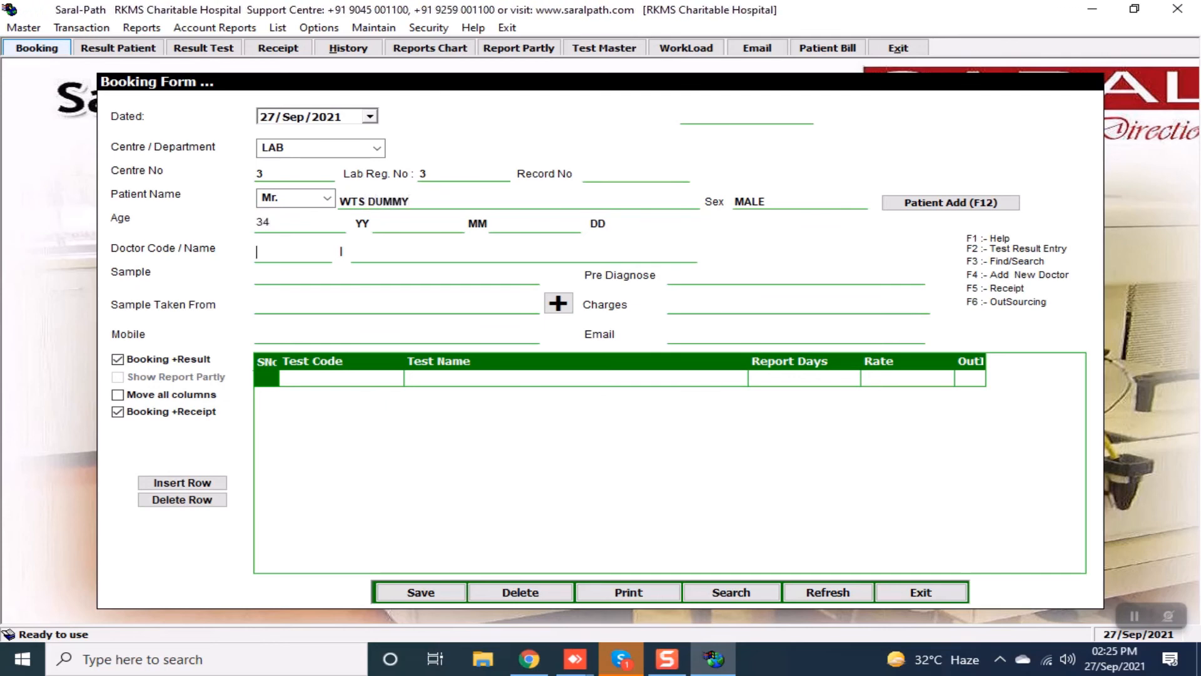
{"action": "key", "text": "Return"}
{"action": "key", "text": "Return"}
{"action": "key", "text": "Return"}
{"action": "key", "text": "Return"}
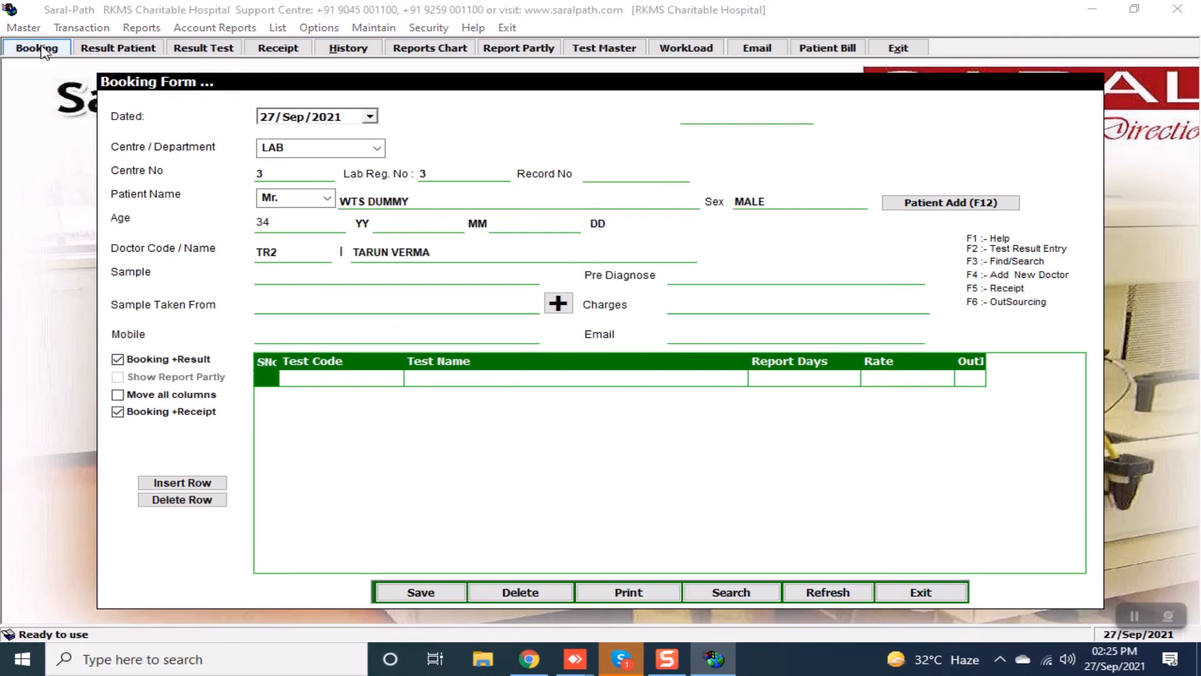
Add test WTS, save the booking, and save the 300 Rs receipt without printing.
{"action": "key", "text": "Return"}
{"action": "type", "text": "WTS"}
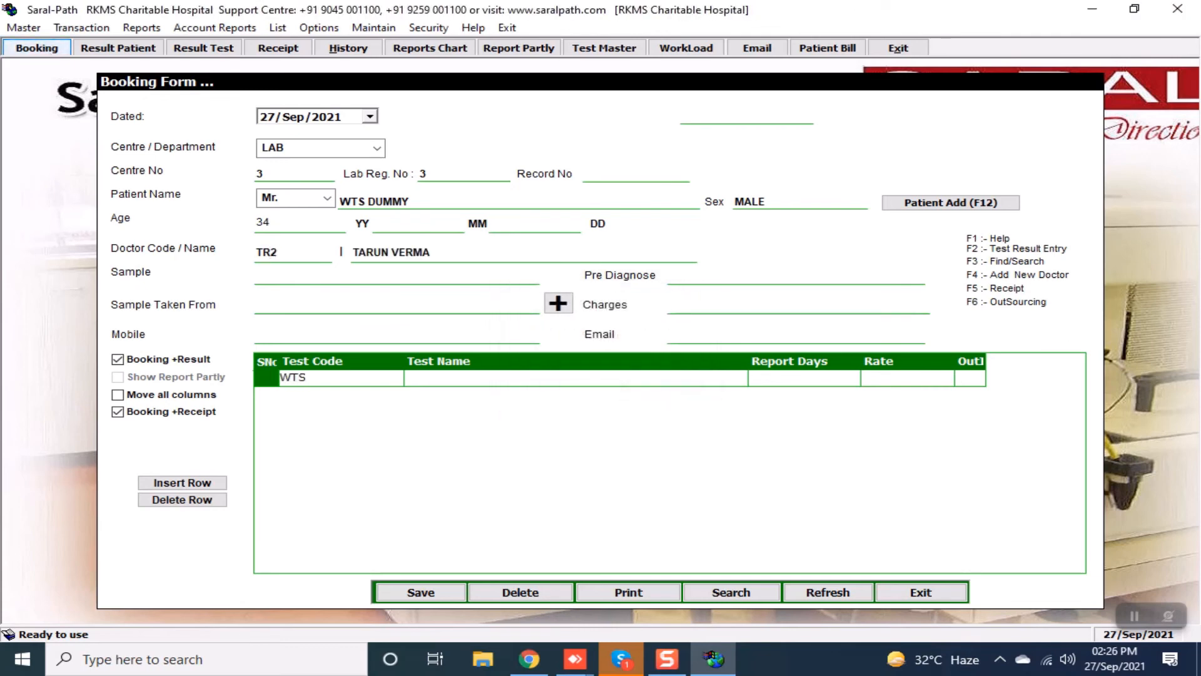
{"action": "key", "text": "Return"}
{"action": "key", "text": "Return"}
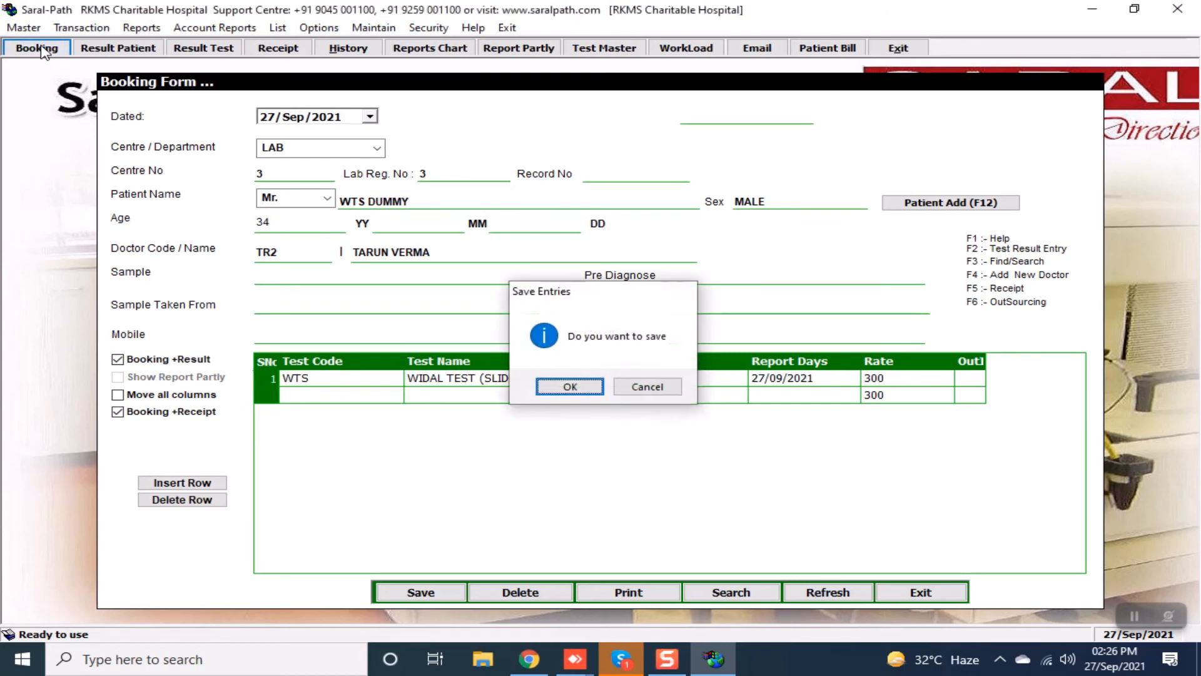
{"action": "key", "text": "Return"}
{"action": "key", "text": "Return"}
{"action": "key", "text": "Return"}
{"action": "key", "text": "Return"}
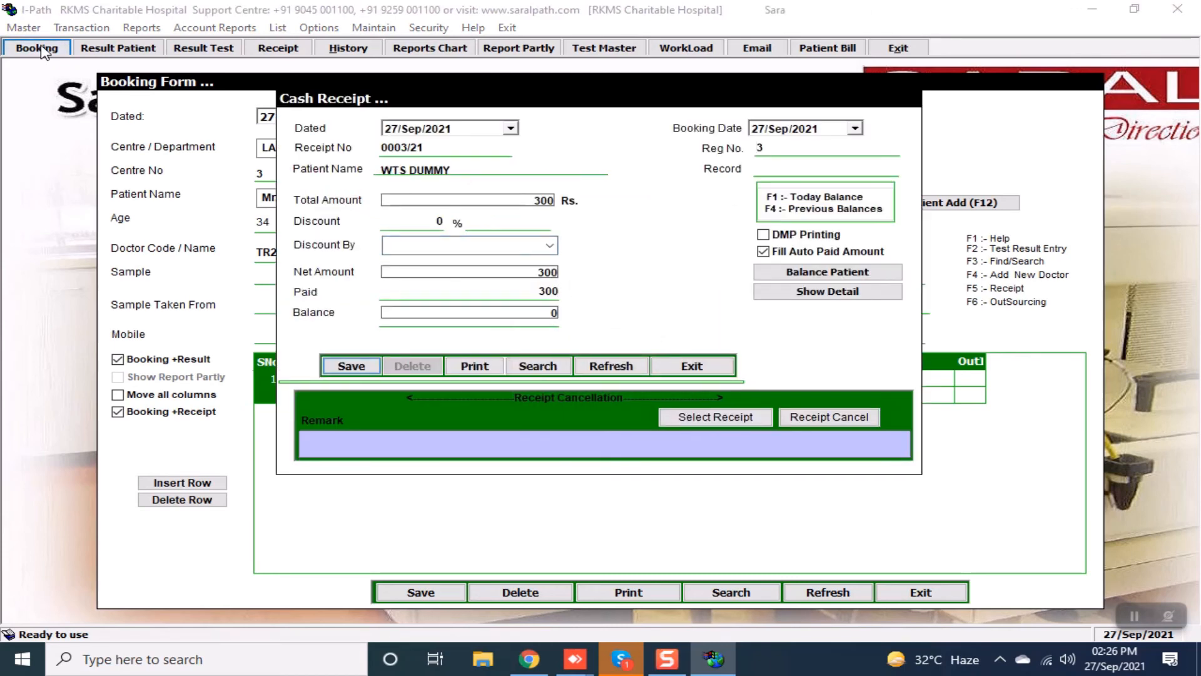
{"action": "key", "text": "Return"}
{"action": "key", "text": "Return"}
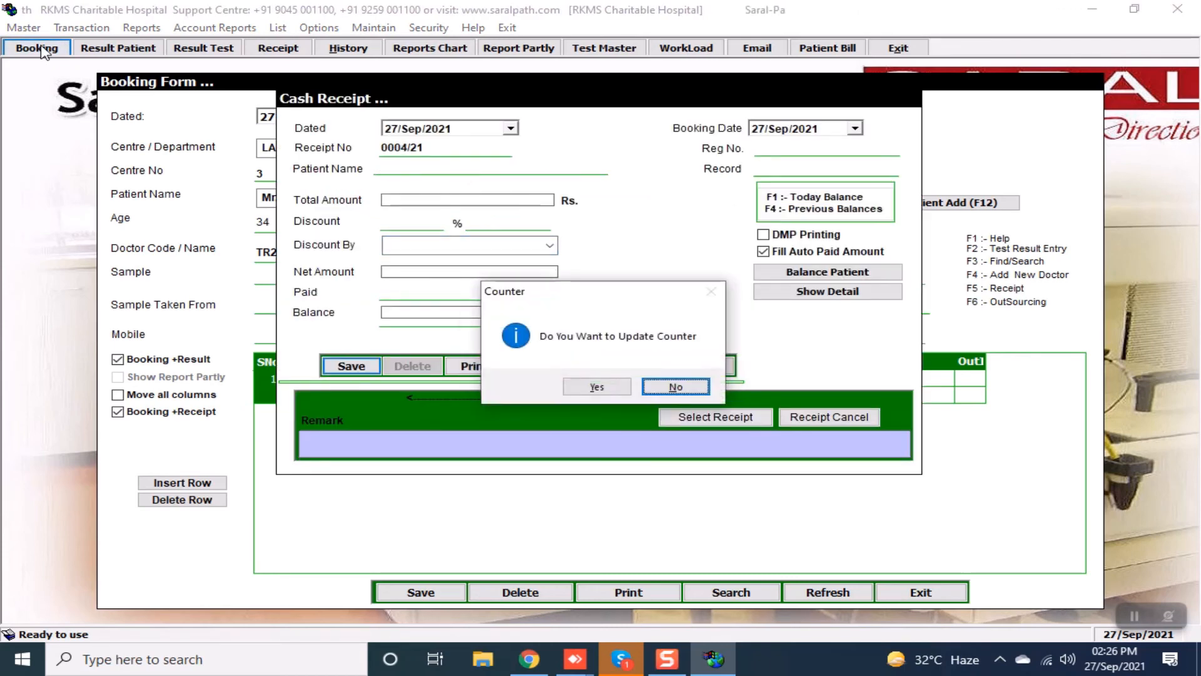
{"action": "key", "text": "Return"}
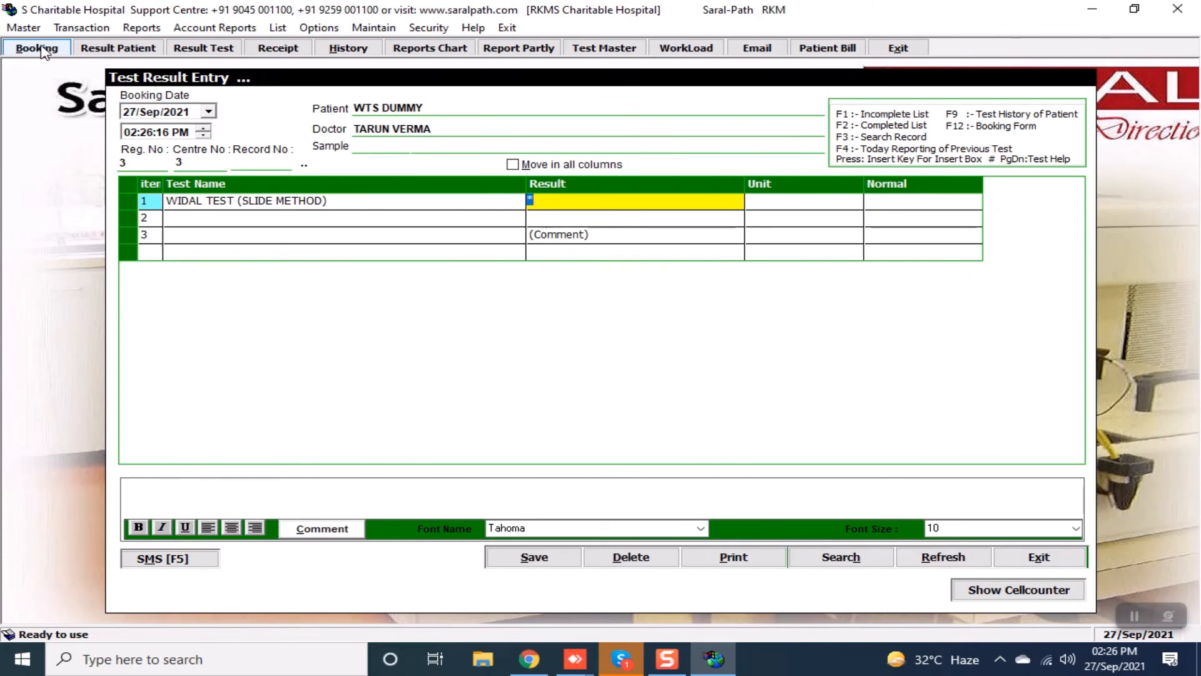
Open the Widal comment template and fill the titre placeholders with alternating + and _.
{"action": "key", "text": "Return"}
{"action": "key", "text": "Return"}
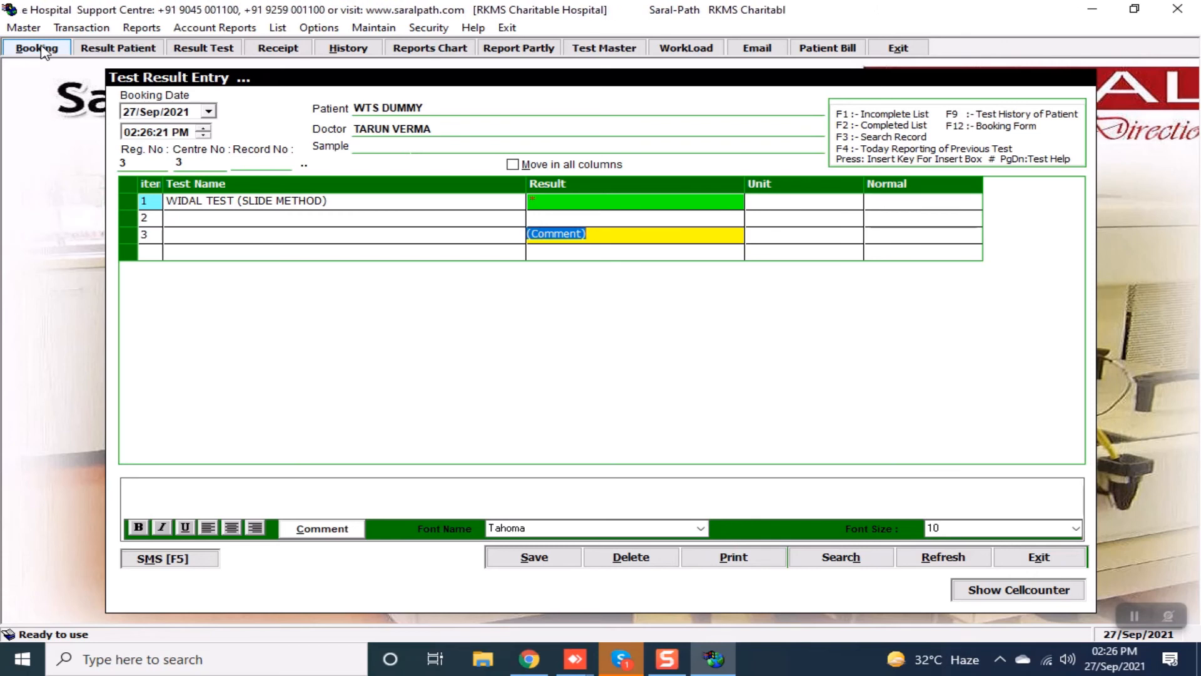
{"action": "key", "text": "Return"}
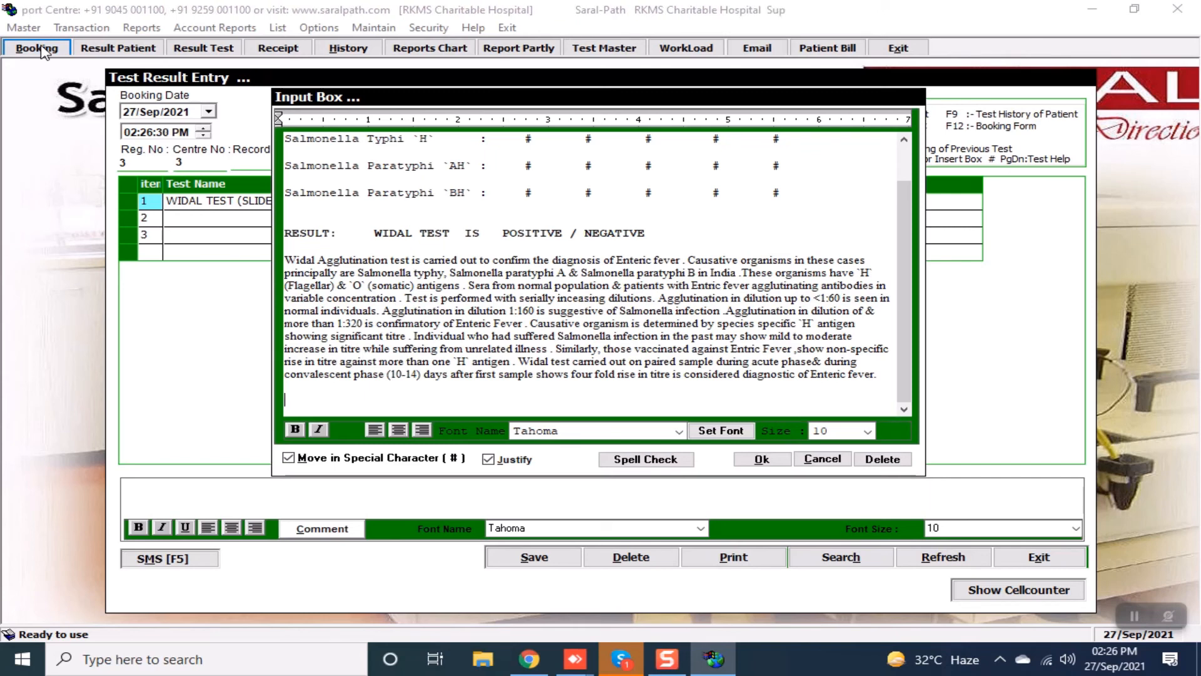
{"action": "key", "text": "Return"}
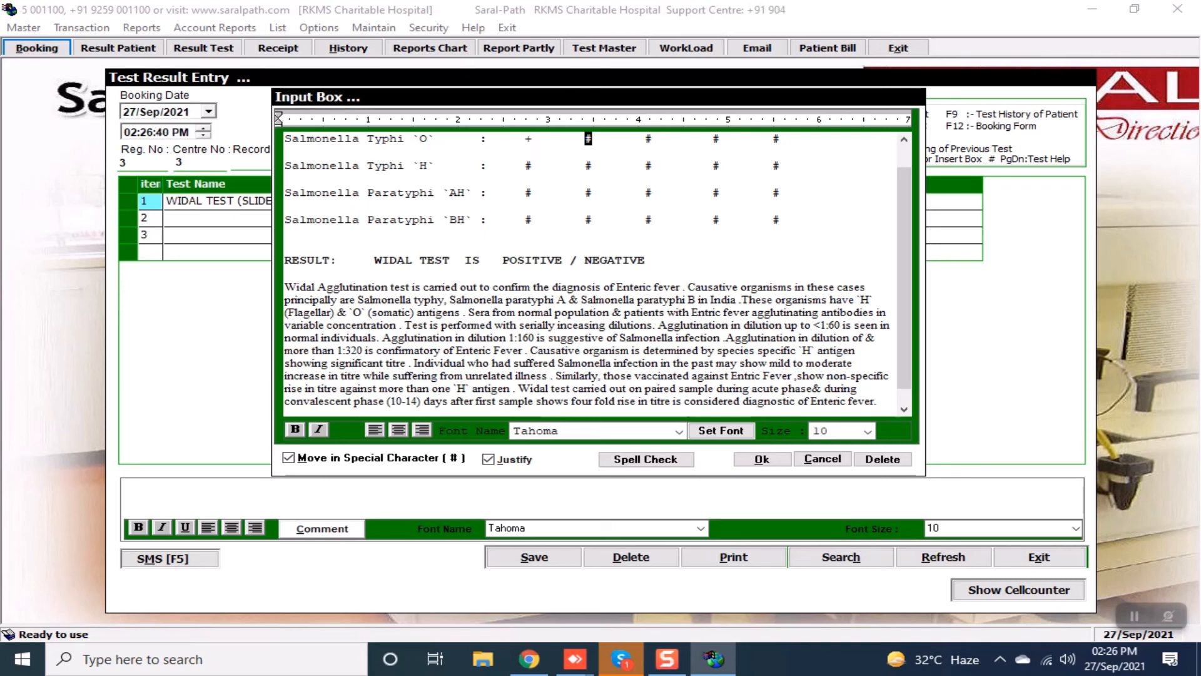
{"action": "type", "text": "+_+_"}
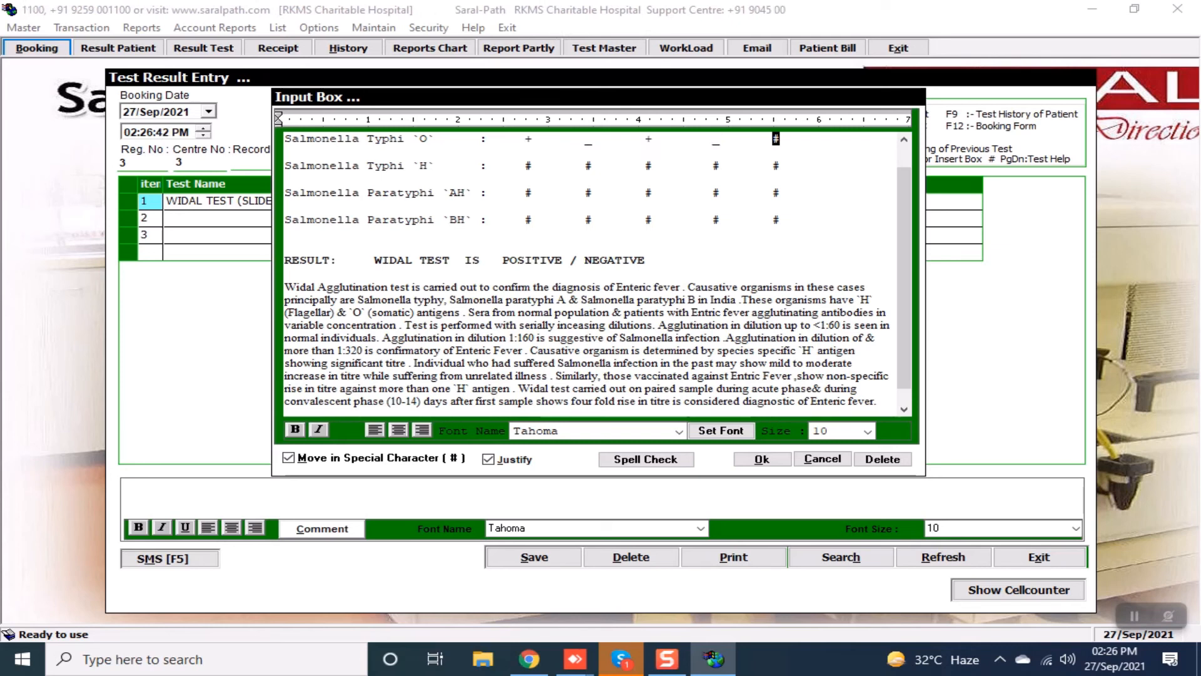
{"action": "type", "text": "+_+_"}
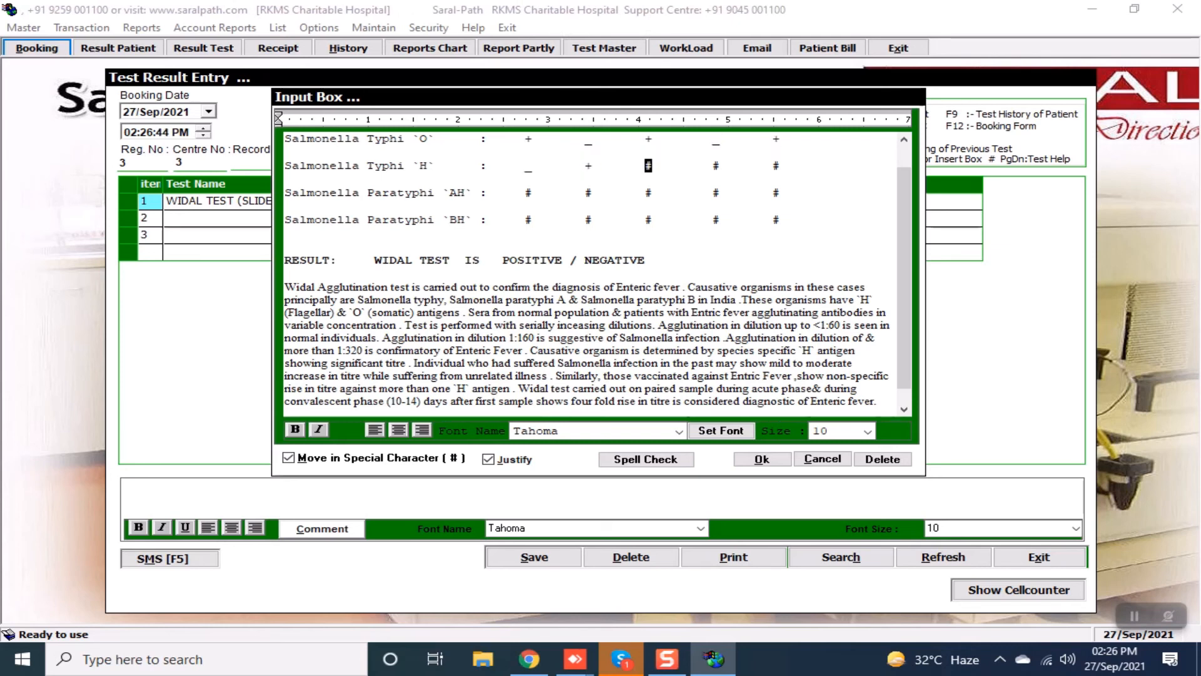
{"action": "type", "text": "+_+"}
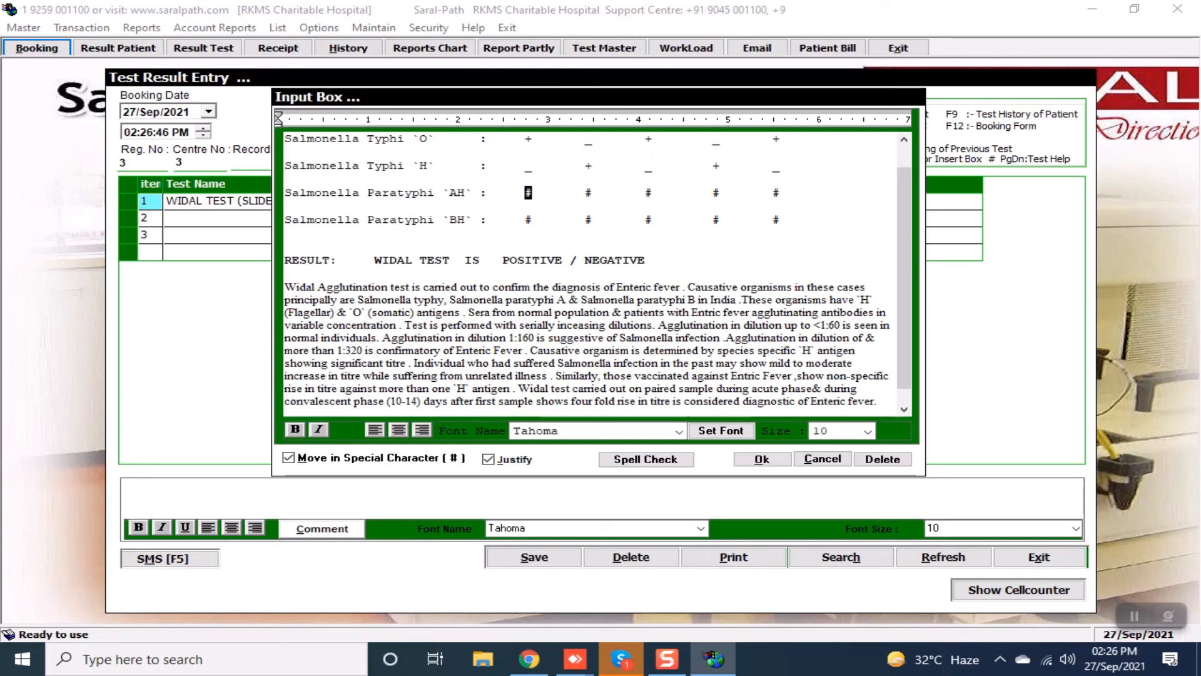
{"action": "type", "text": "_+_"}
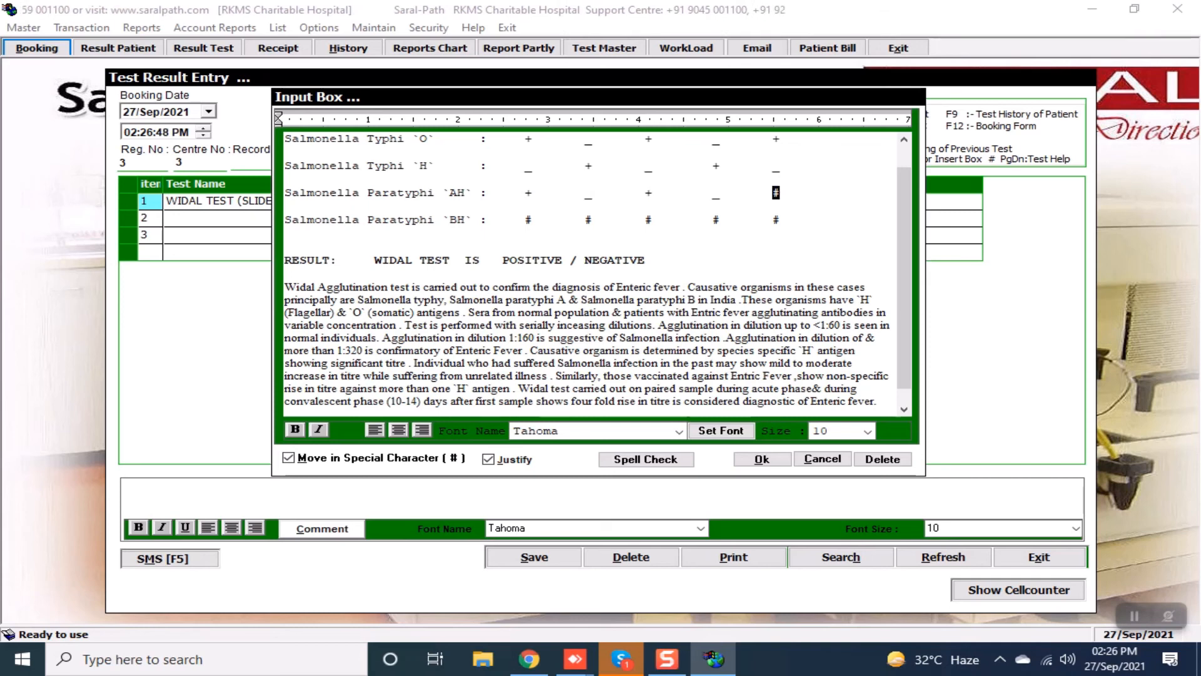
{"action": "type", "text": "+_+_"}
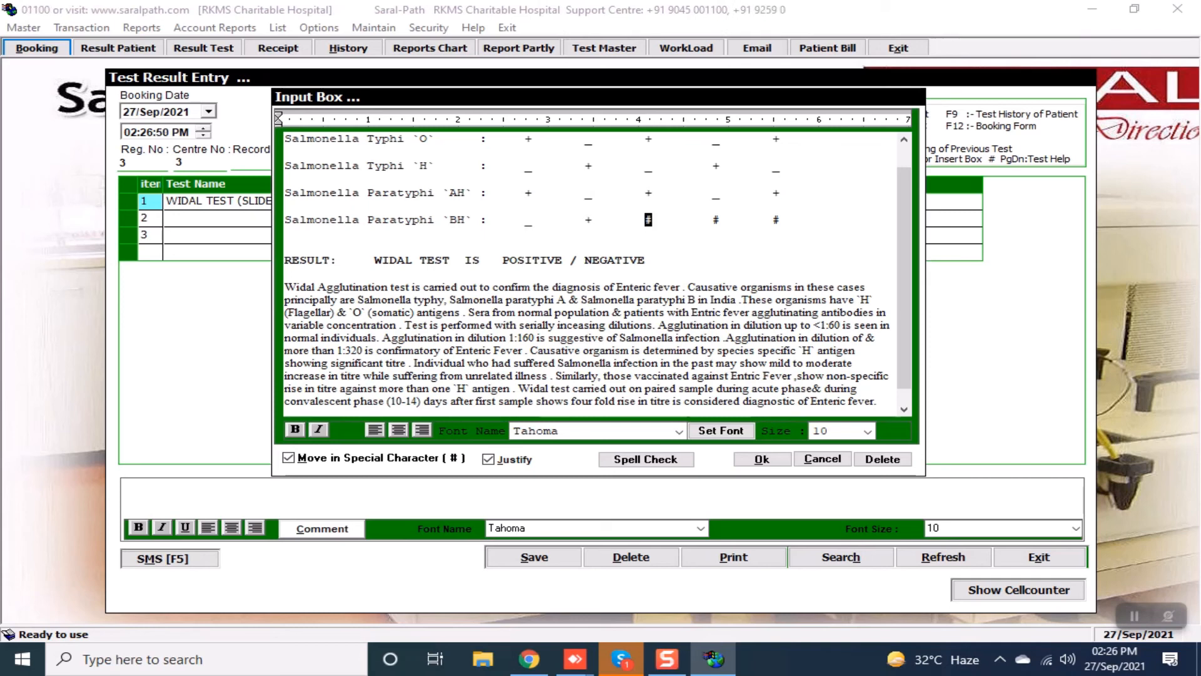
{"action": "type", "text": "+"}
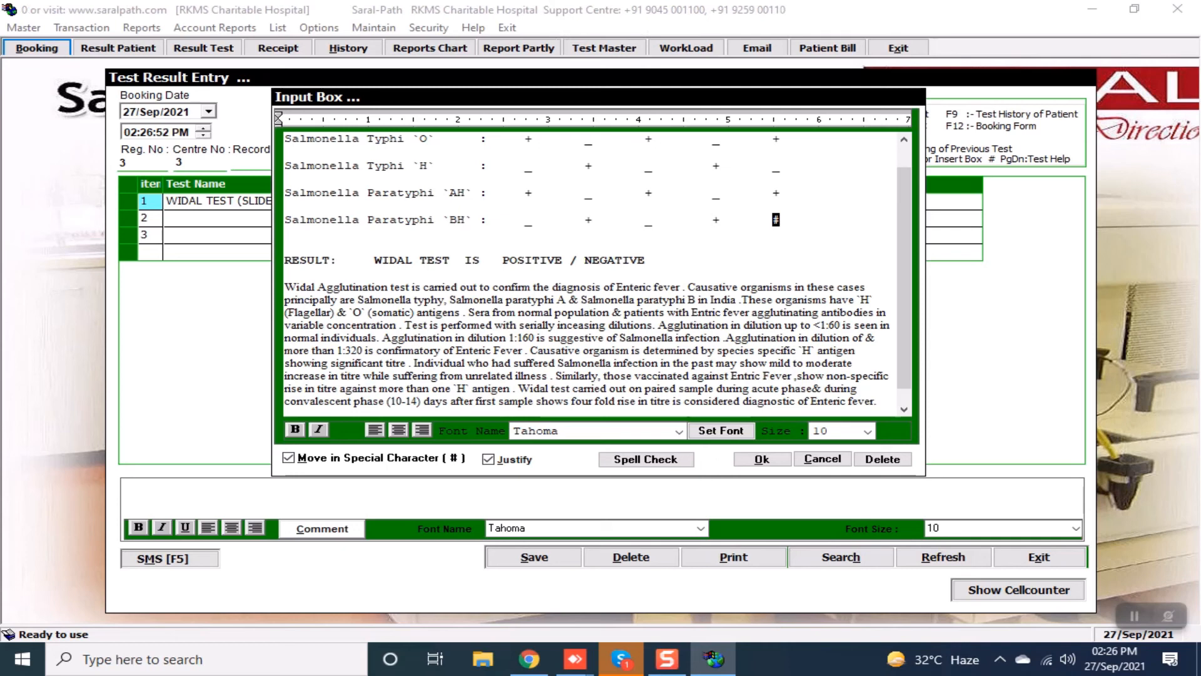
{"action": "type", "text": "_"}
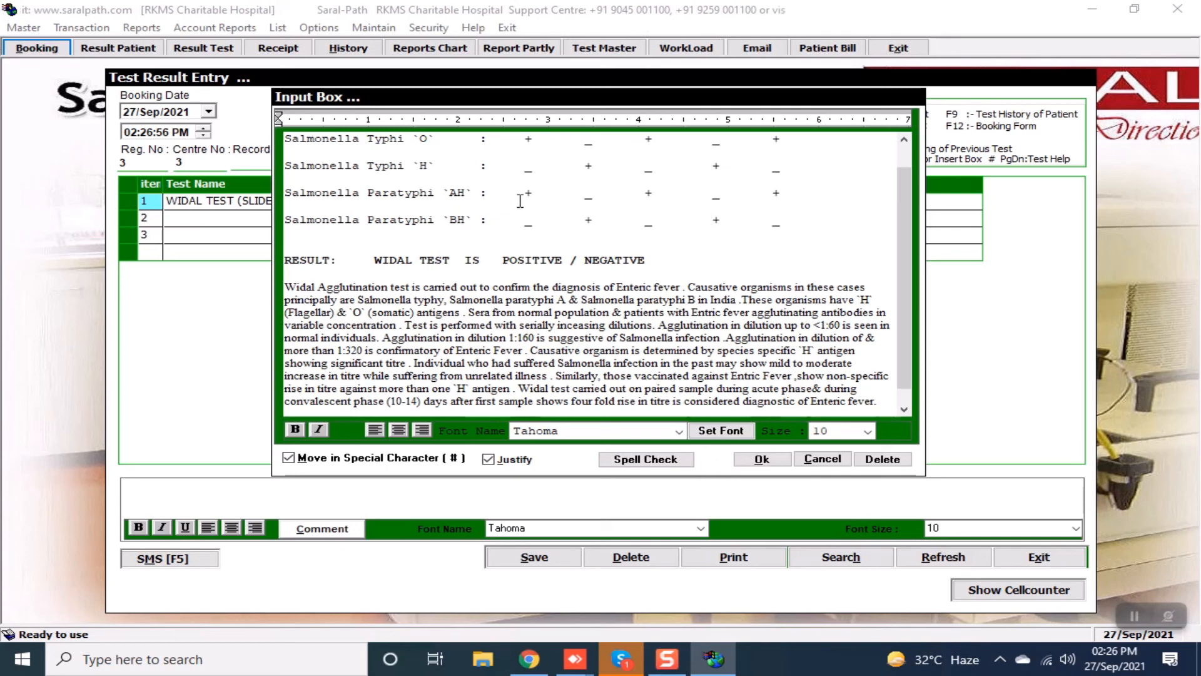
Delete ' / NEGATIVE' so the result line reads WIDAL TEST IS POSITIVE.
{"action": "left_click", "coordinate": [567, 260]}
{"action": "key", "text": "Delete"}
{"action": "key", "text": "Delete"}
{"action": "key", "text": "Delete"}
{"action": "key", "text": "Delete"}
{"action": "key", "text": "Delete"}
{"action": "key", "text": "Delete"}
{"action": "key", "text": "Delete"}
{"action": "key", "text": "Delete"}
{"action": "key", "text": "Delete"}
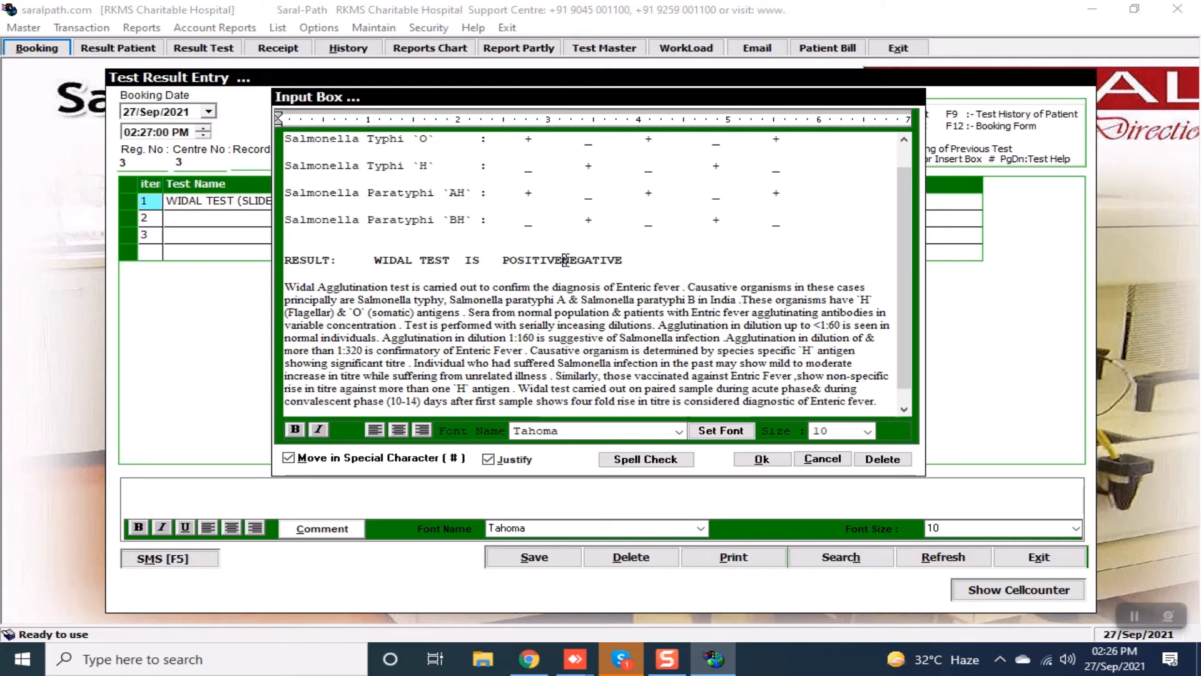
{"action": "key", "text": "Delete"}
{"action": "key", "text": "Delete"}
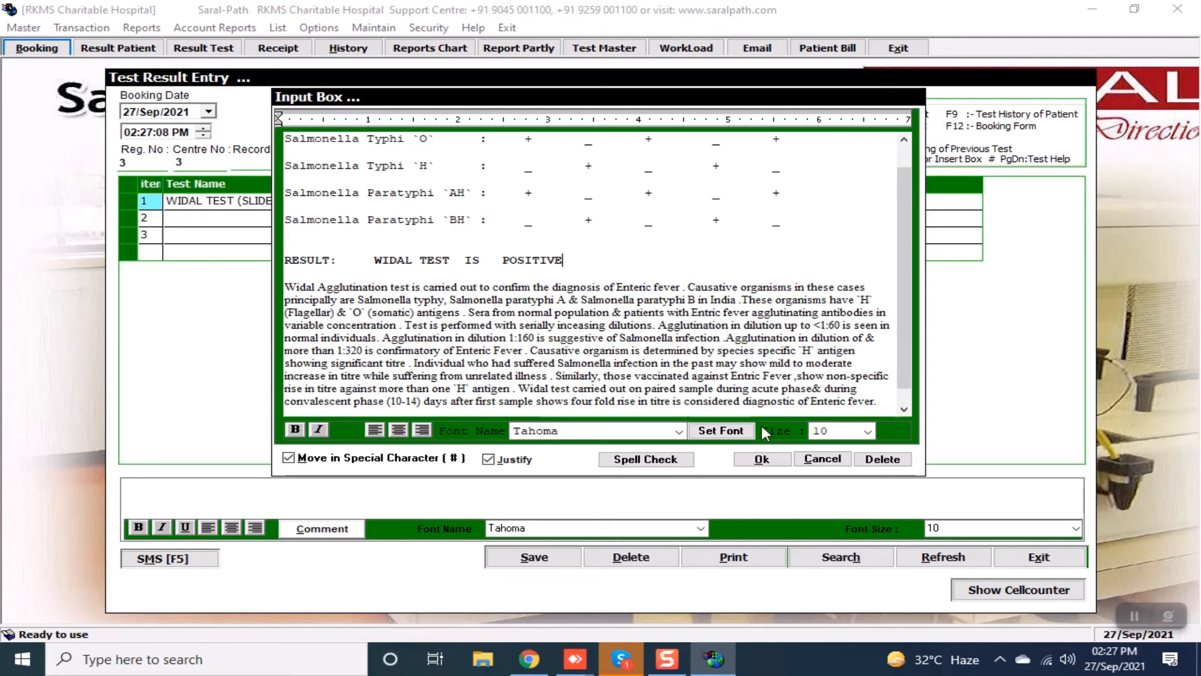
Accept the Widal result, view the report on screen, then close the preview and Booking Form.
{"action": "left_click", "coordinate": [762, 459]}
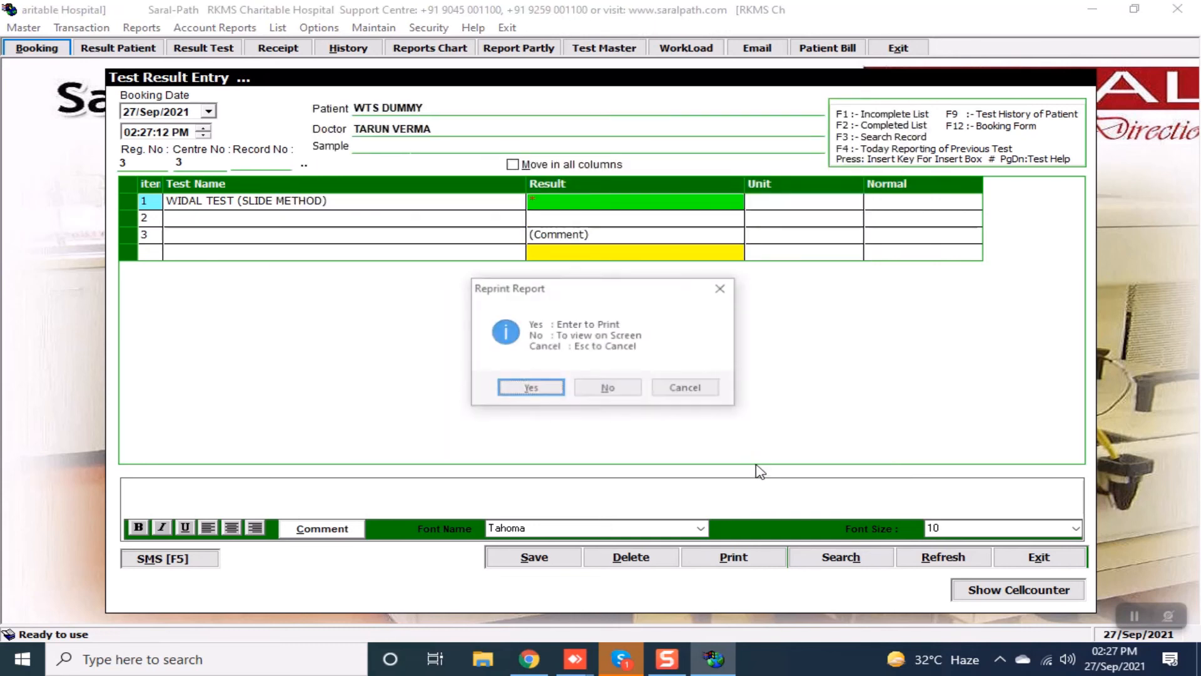
{"action": "key", "text": "Tab"}
{"action": "key", "text": "Return"}
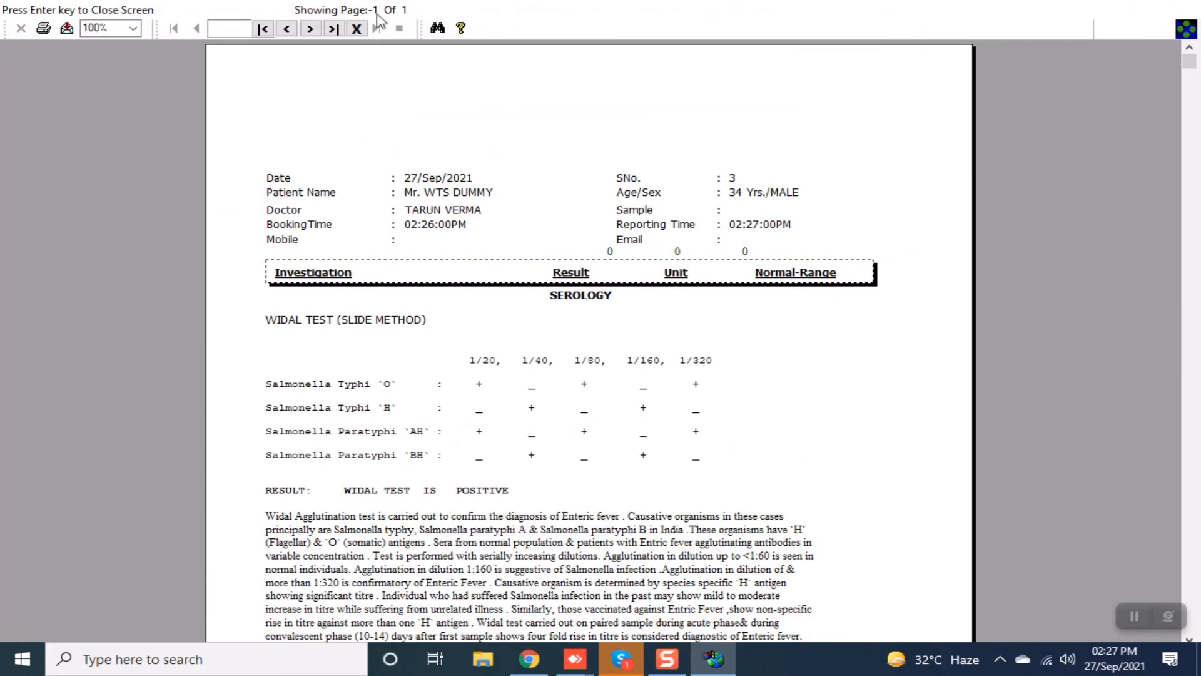
{"action": "left_click", "coordinate": [356, 28]}
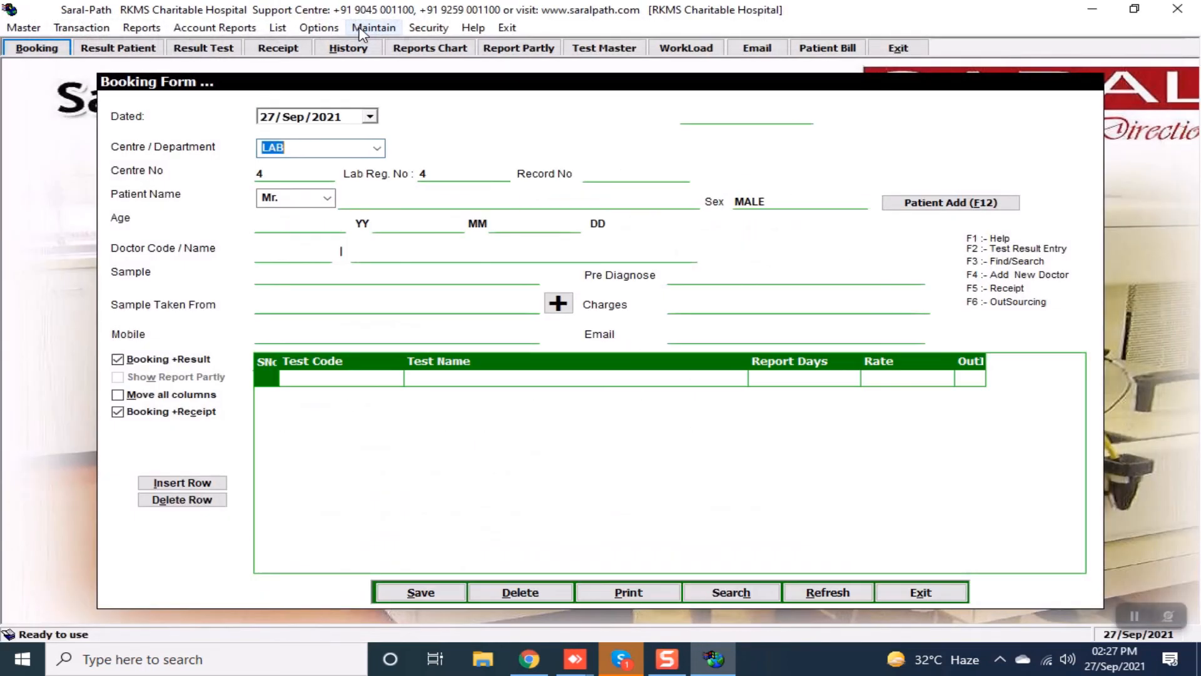
{"action": "left_click", "coordinate": [921, 592]}
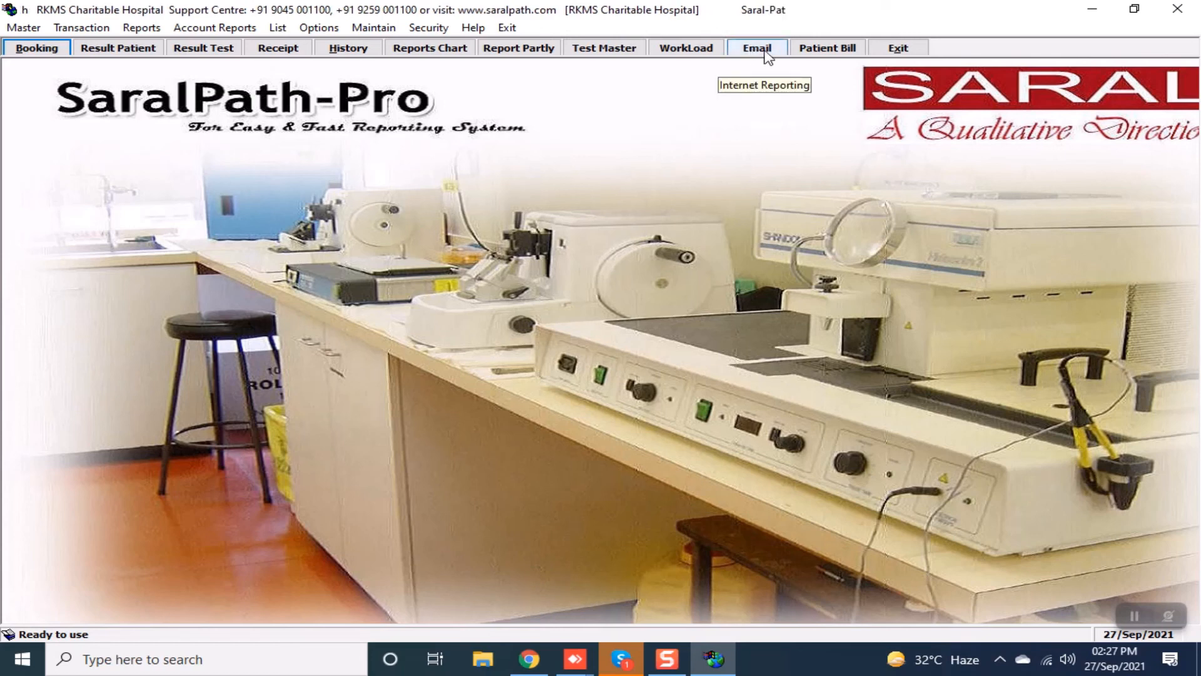
Load the already billed bill 0001/21 into the Patient Bill form.
{"action": "left_click", "coordinate": [829, 50]}
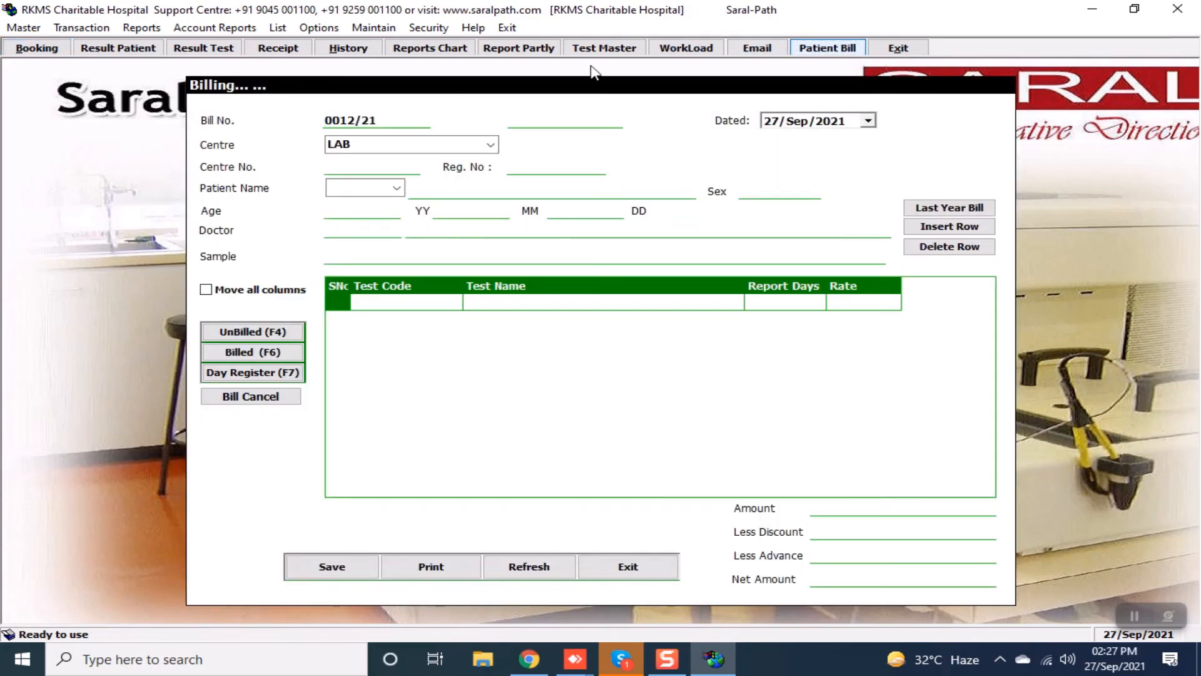
{"action": "left_click", "coordinate": [272, 353]}
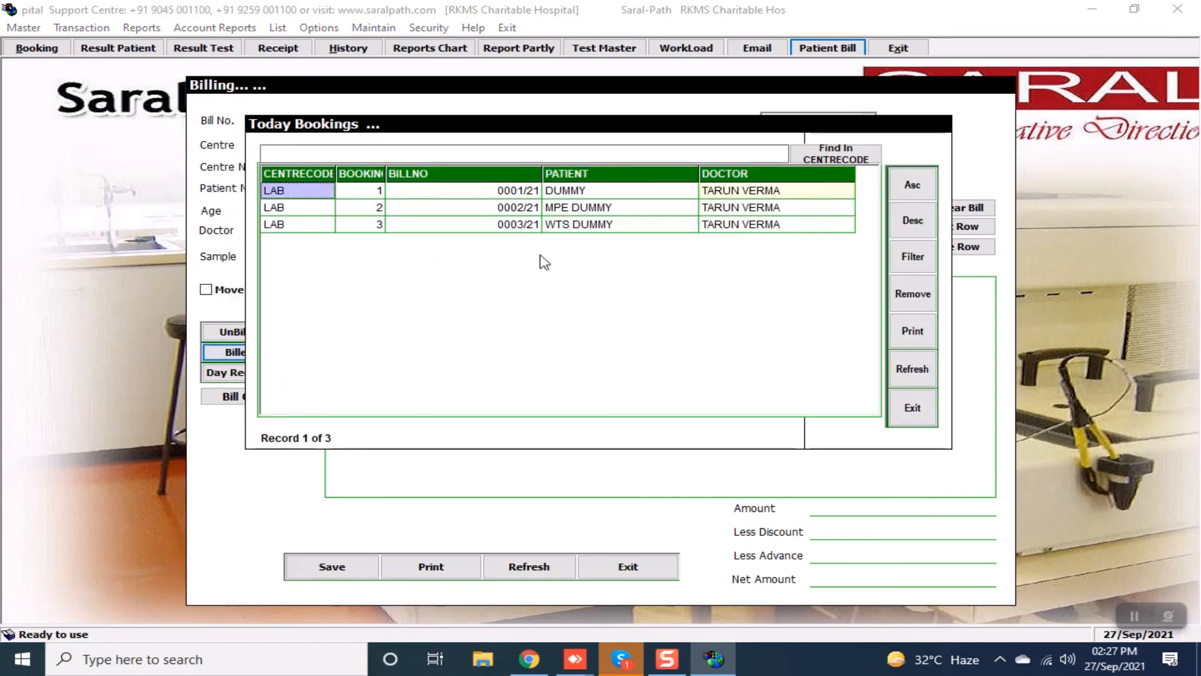
{"action": "key", "text": "Return"}
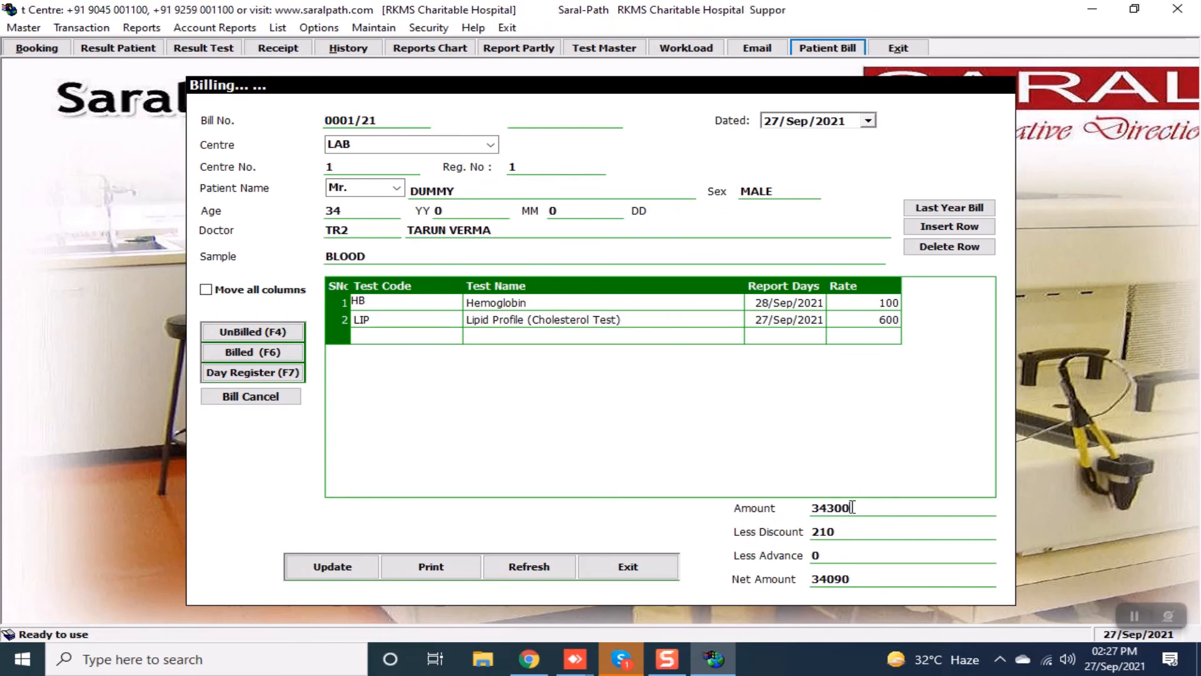
Change the bill amount from 34300 to 700 and save it, viewing the bill on screen.
{"action": "key", "text": "BackSpace"}
{"action": "key", "text": "BackSpace"}
{"action": "key", "text": "BackSpace"}
{"action": "key", "text": "BackSpace"}
{"action": "key", "text": "BackSpace"}
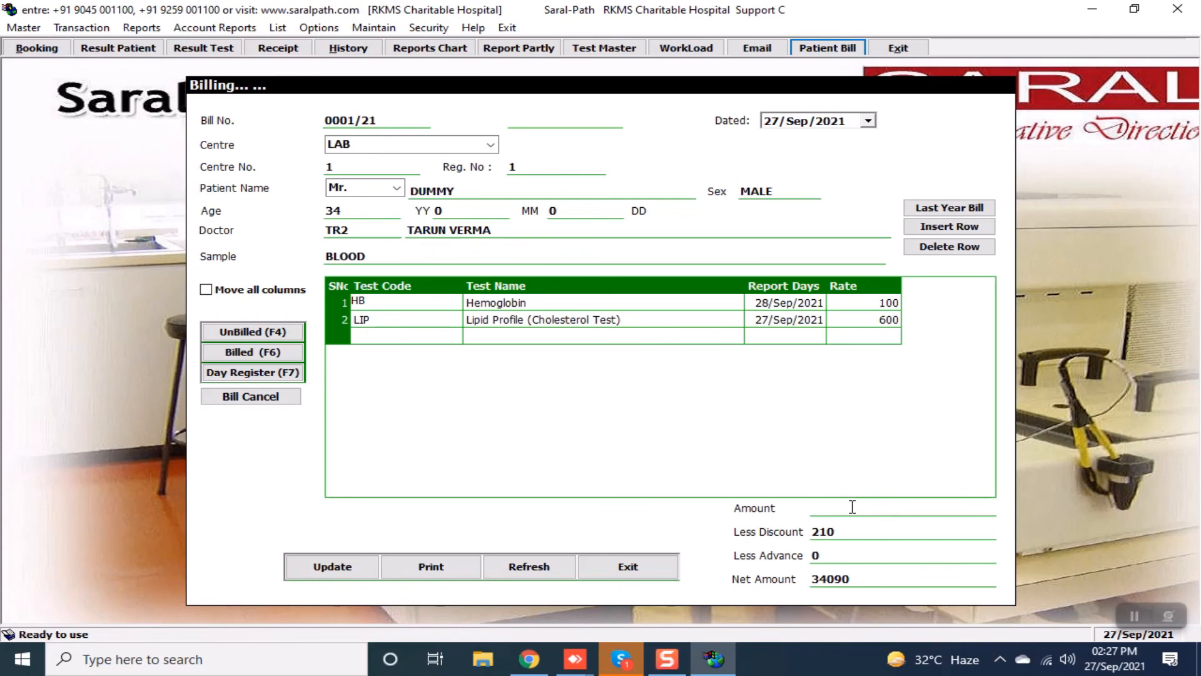
{"action": "type", "text": "700"}
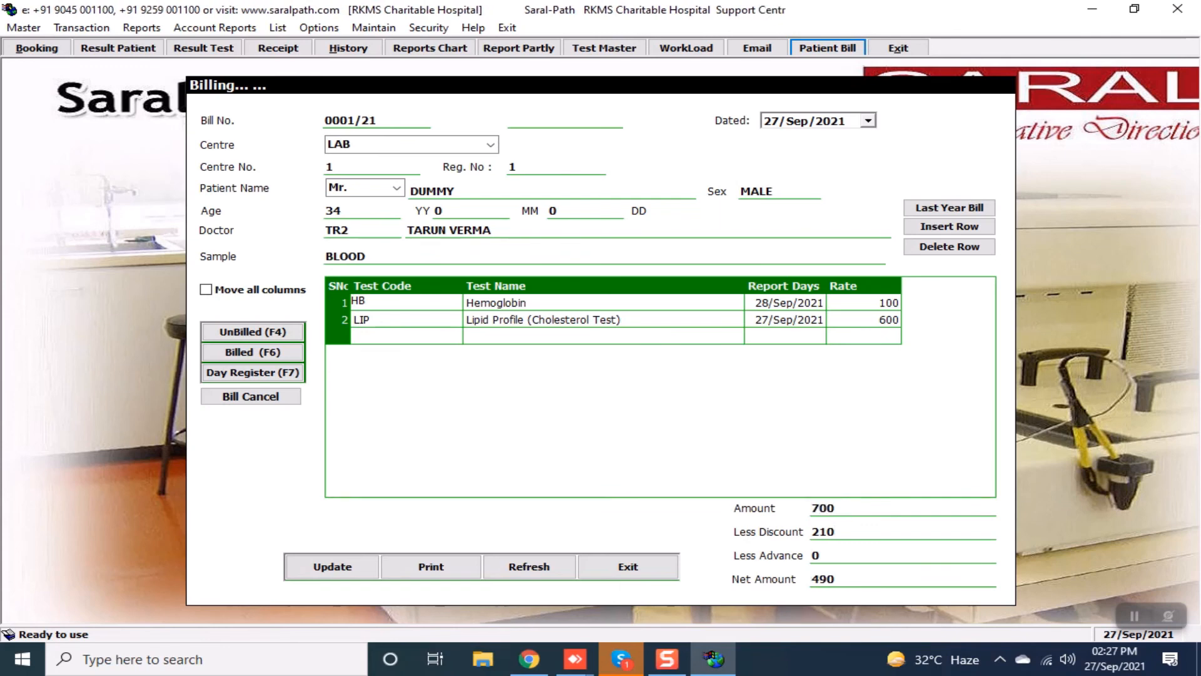
{"action": "key", "text": "Return"}
{"action": "key", "text": "Return"}
{"action": "key", "text": "Return"}
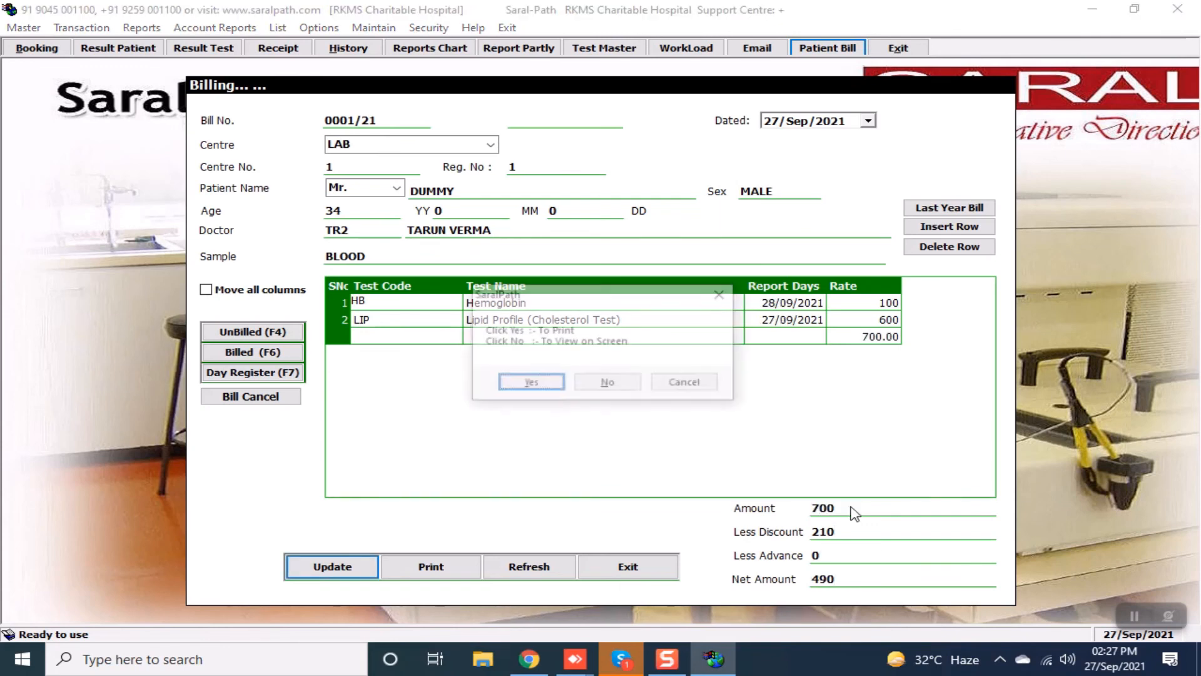
{"action": "key", "text": "Tab"}
{"action": "key", "text": "Return"}
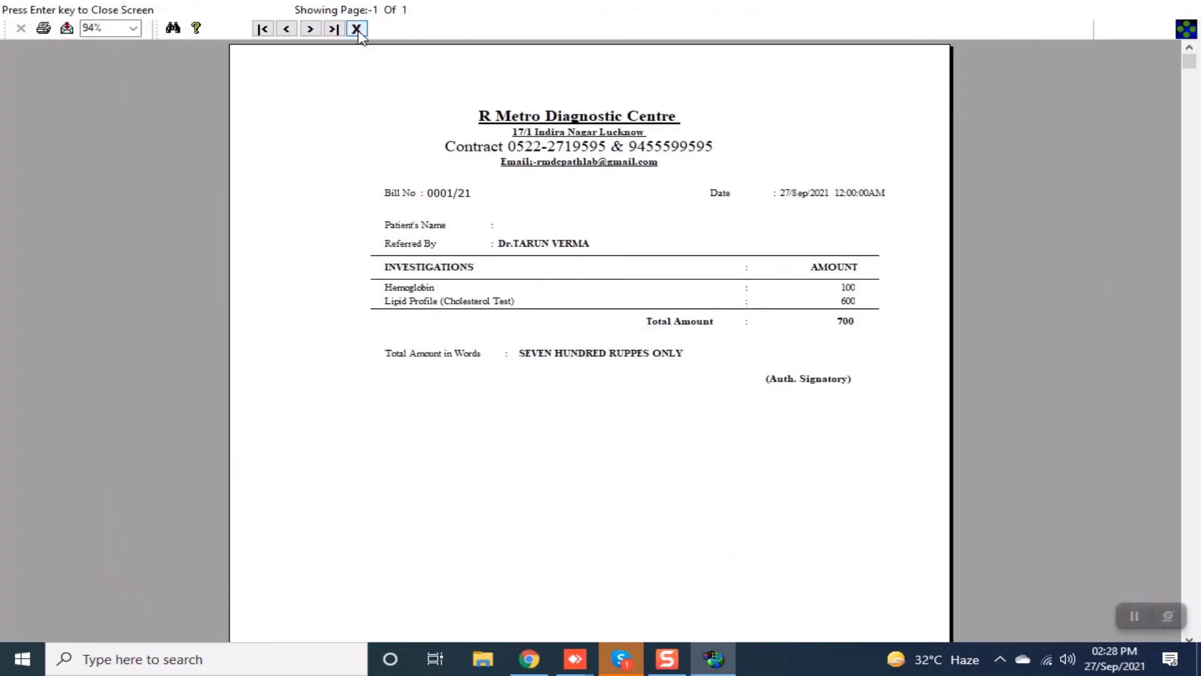
{"action": "left_click", "coordinate": [358, 30]}
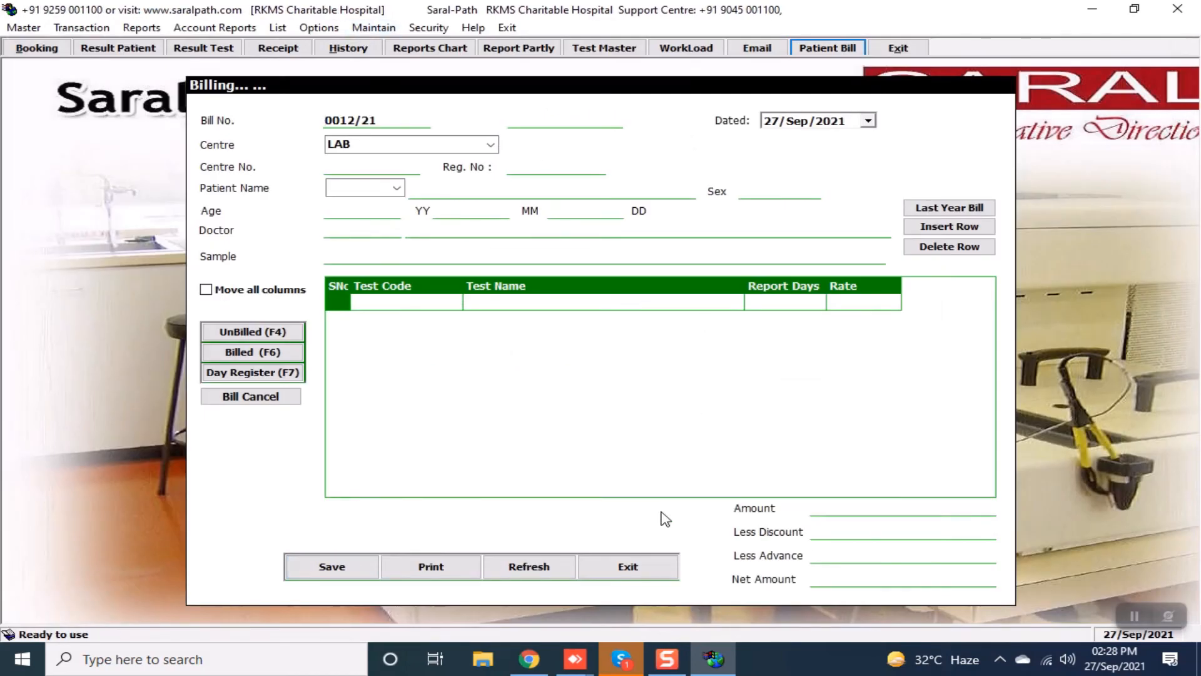
Preview today's booking report for all centres after leaving the billing form.
{"action": "left_click", "coordinate": [628, 567]}
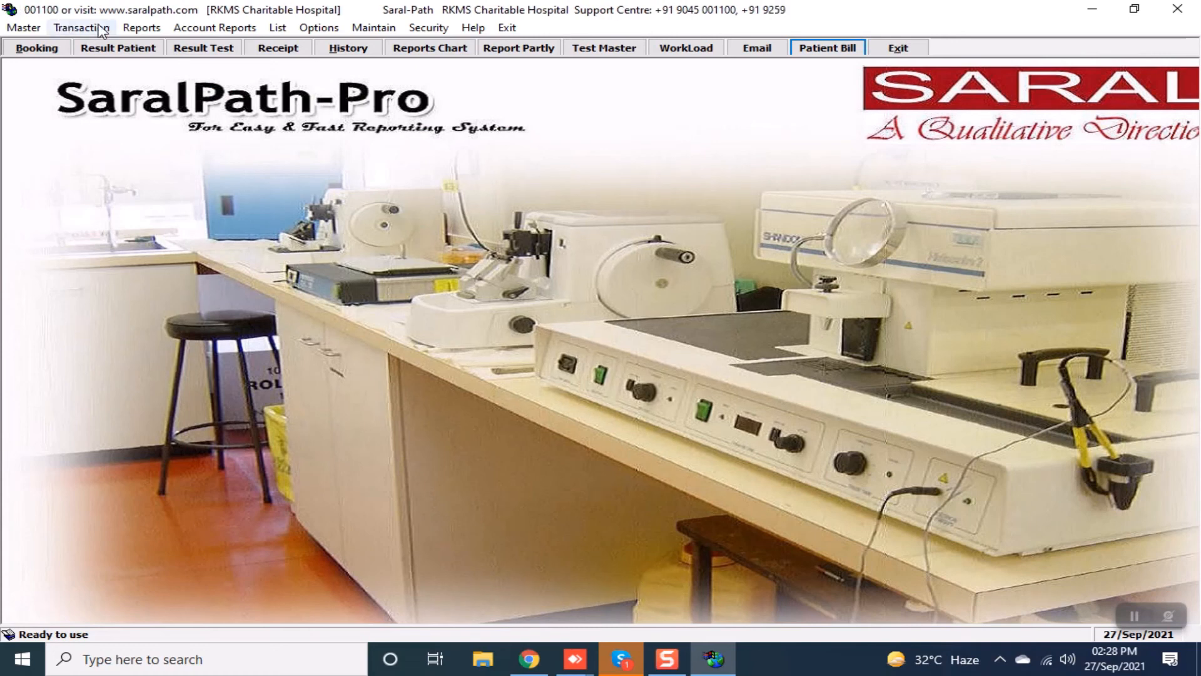
{"action": "left_click", "coordinate": [140, 28]}
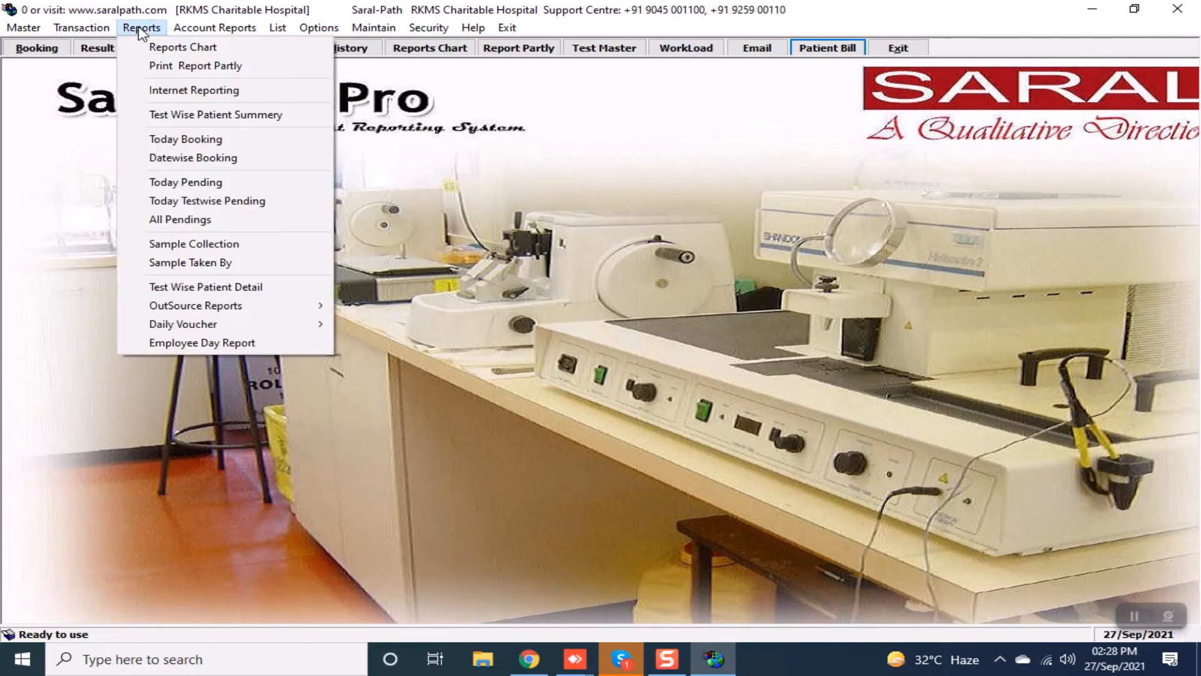
{"action": "left_click", "coordinate": [180, 137]}
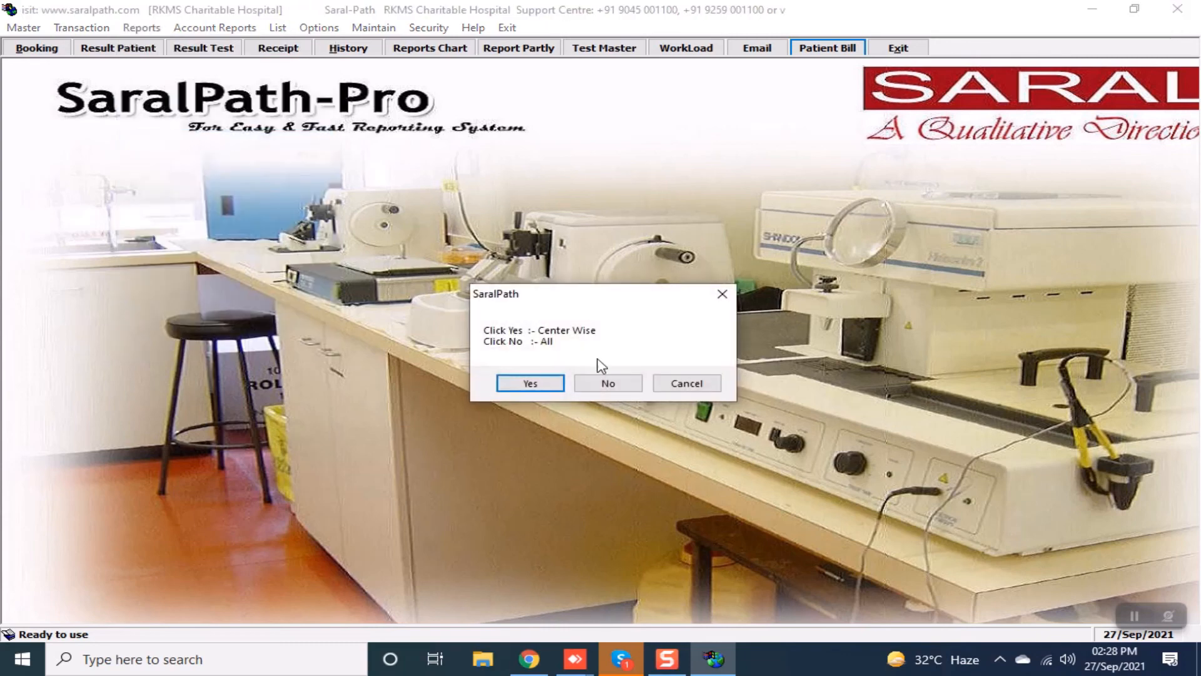
{"action": "left_click", "coordinate": [608, 381]}
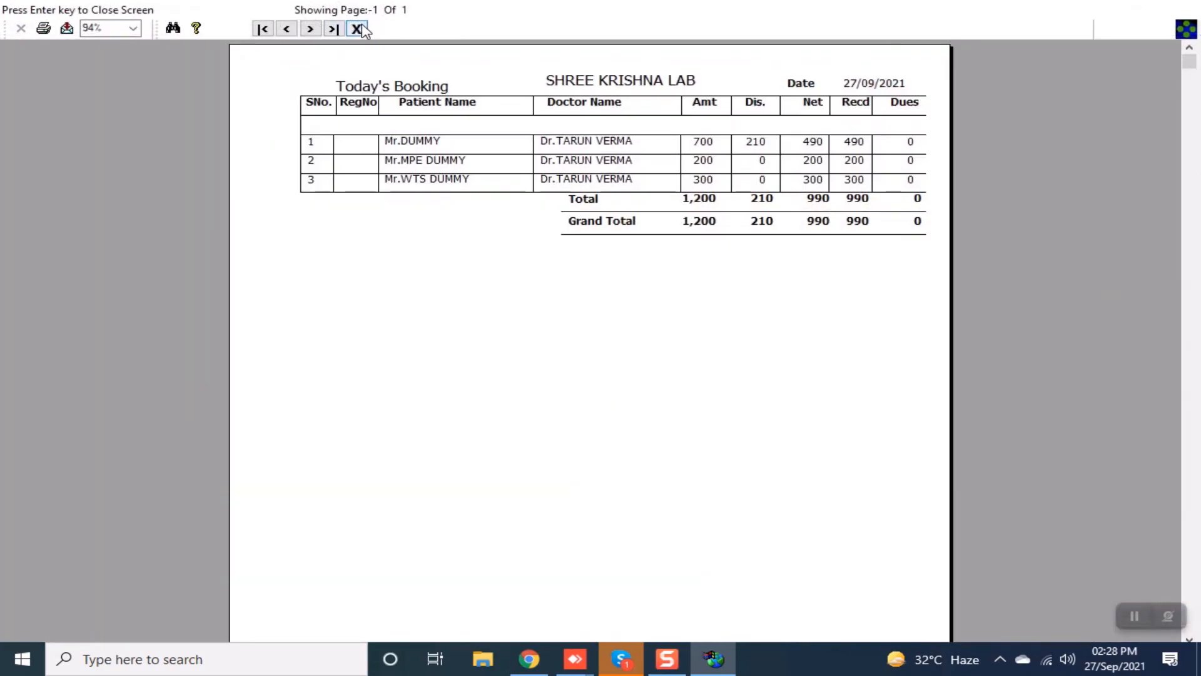
{"action": "left_click", "coordinate": [357, 29]}
Preview the Day Report for the default period and SHREE KRISHNA LAB centre.
{"action": "left_click", "coordinate": [236, 30]}
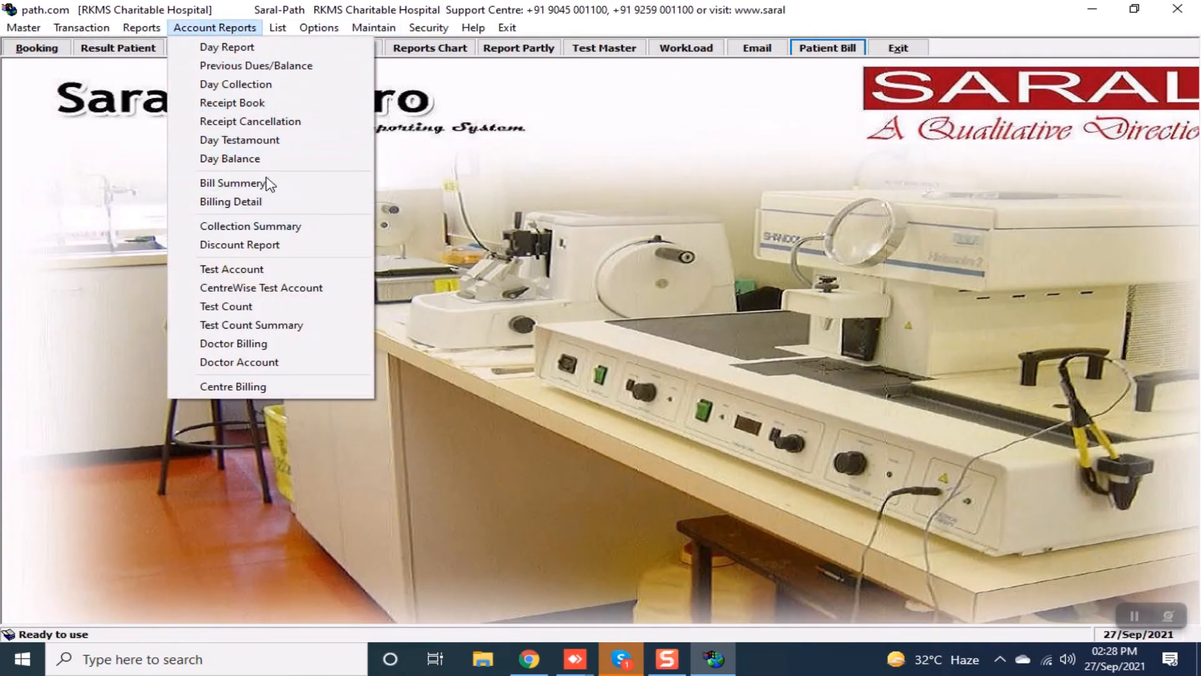
{"action": "left_click", "coordinate": [261, 43]}
{"action": "key", "text": "Return"}
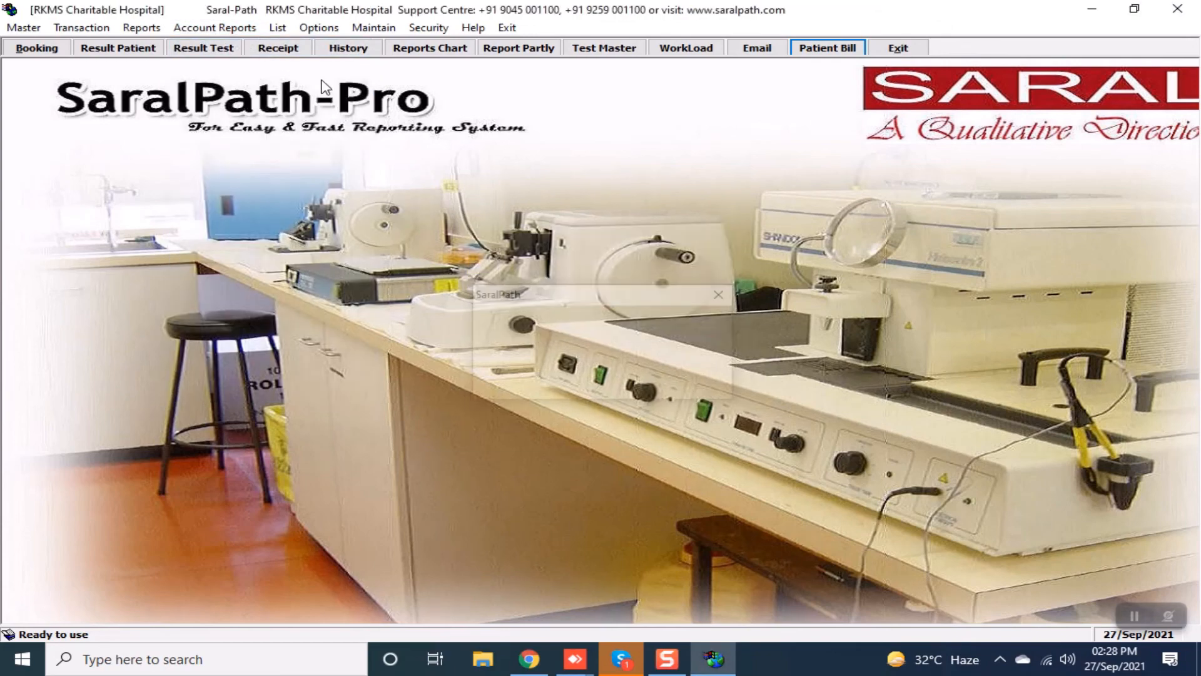
{"action": "key", "text": "Return"}
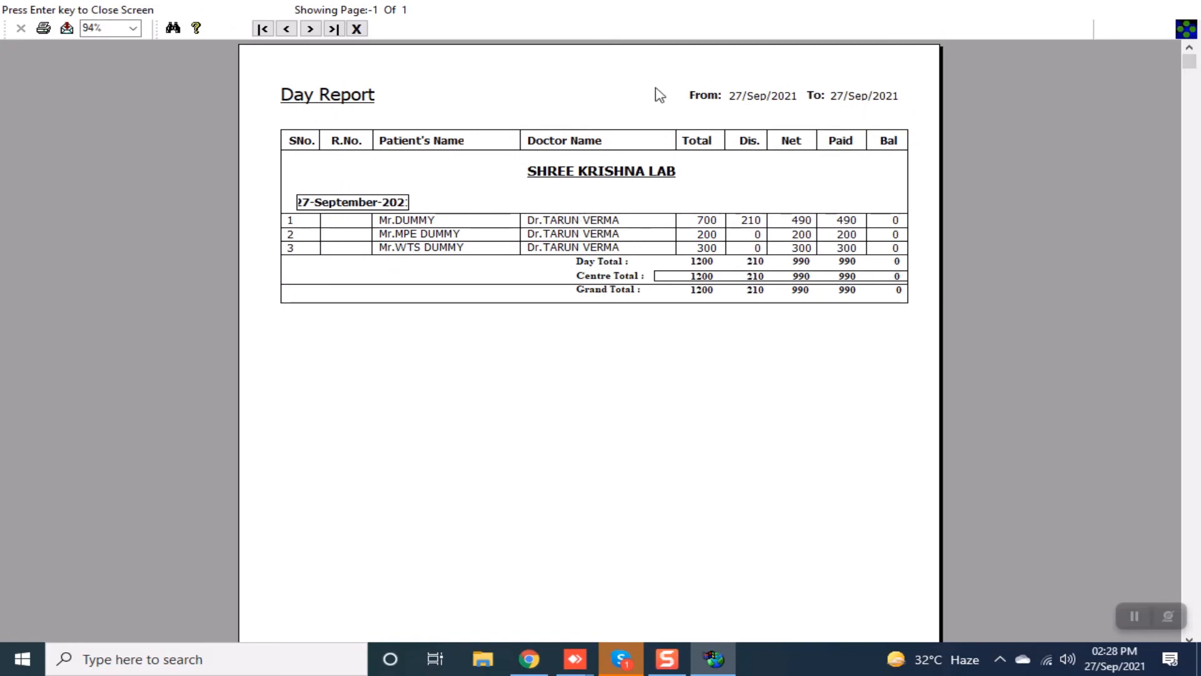
{"action": "left_click", "coordinate": [356, 29]}
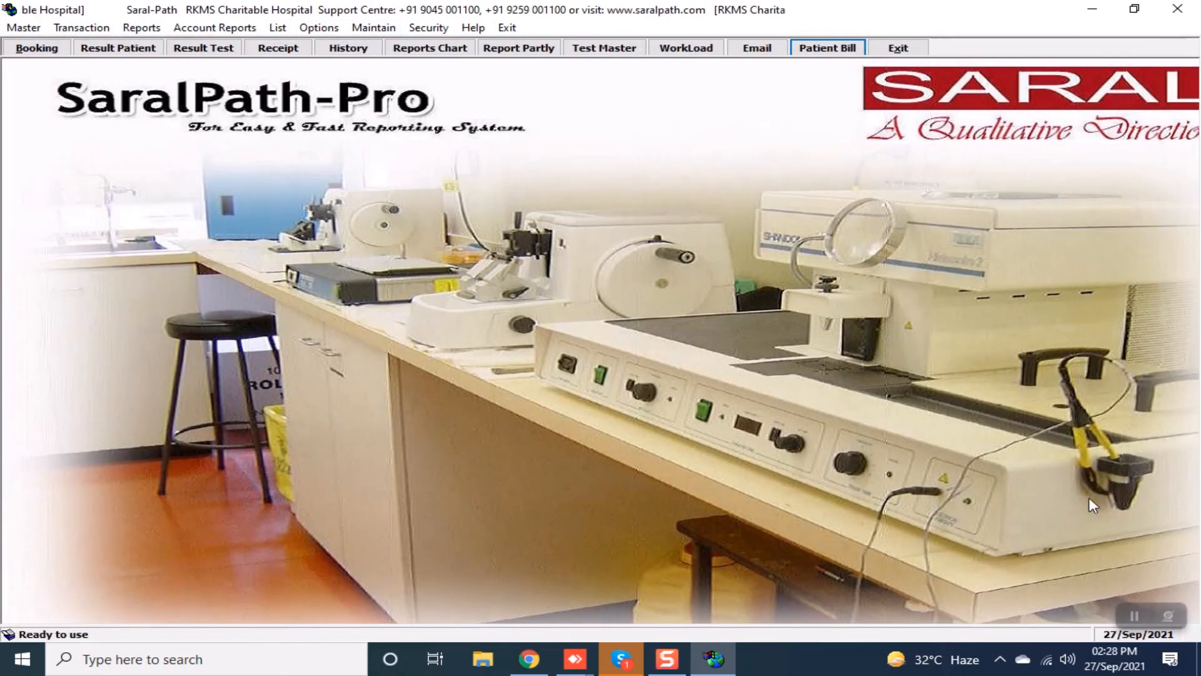